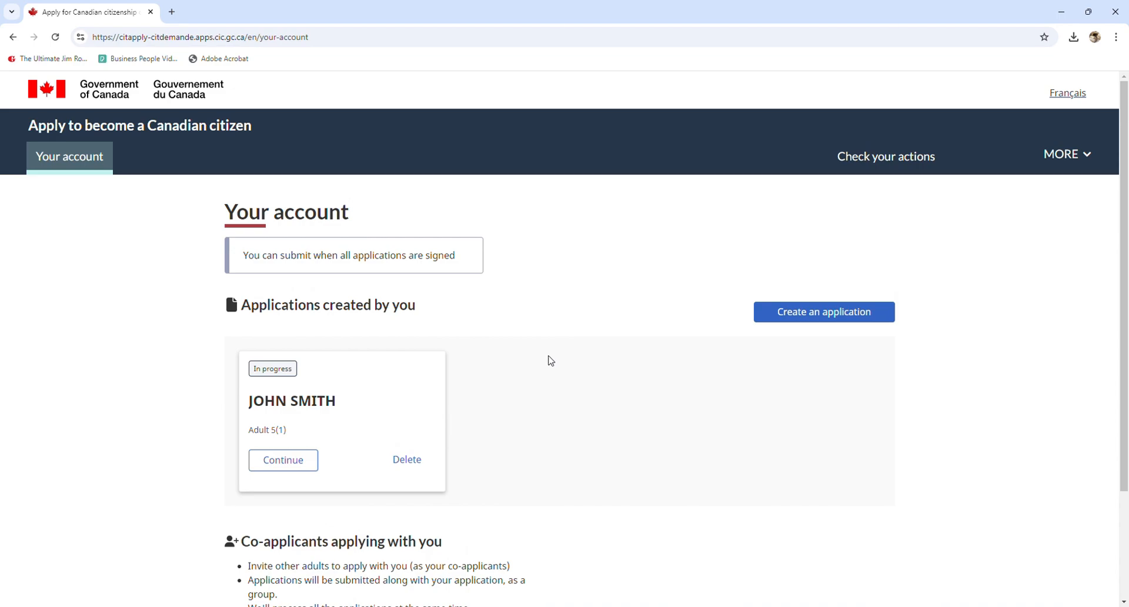
Review the account page showing the adult applicant's existing application card
scroll(551, 360, down, 1)
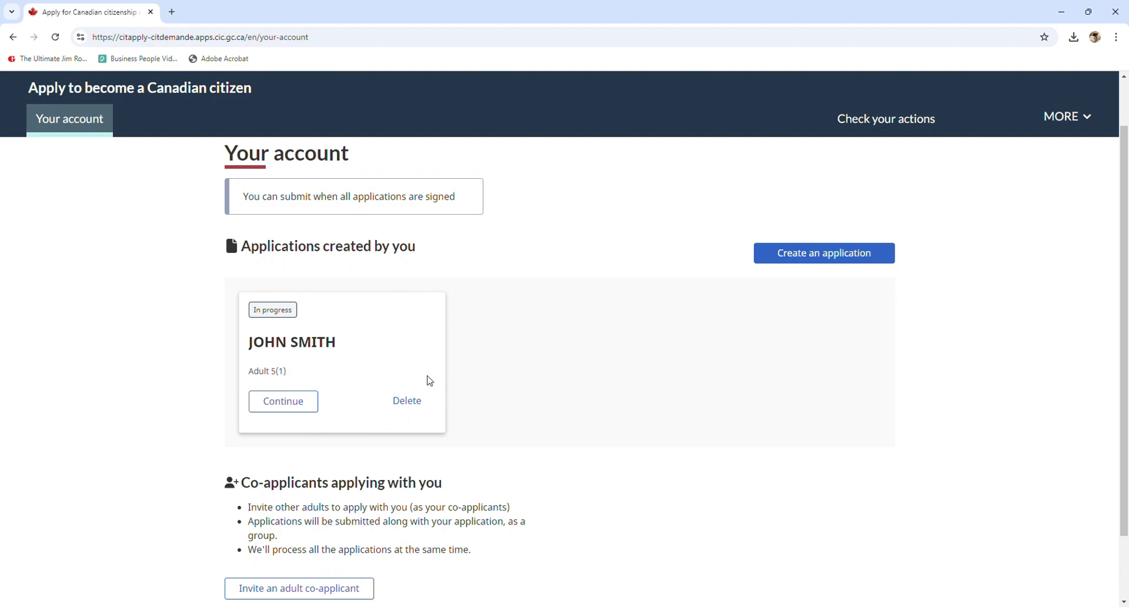
scroll(506, 443, down, 2)
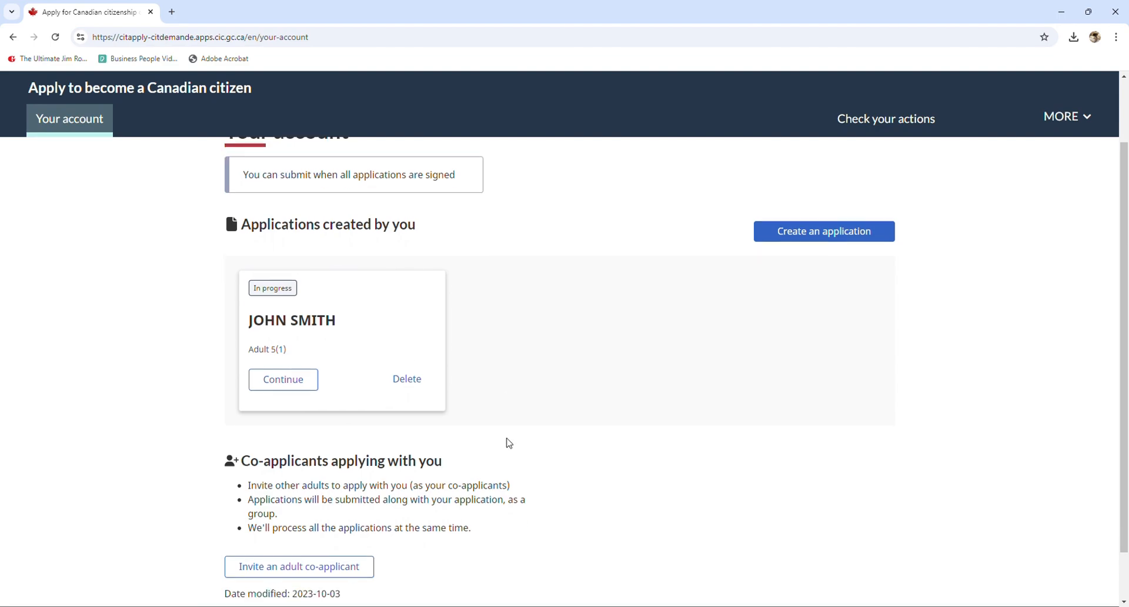
scroll(512, 452, up, 3)
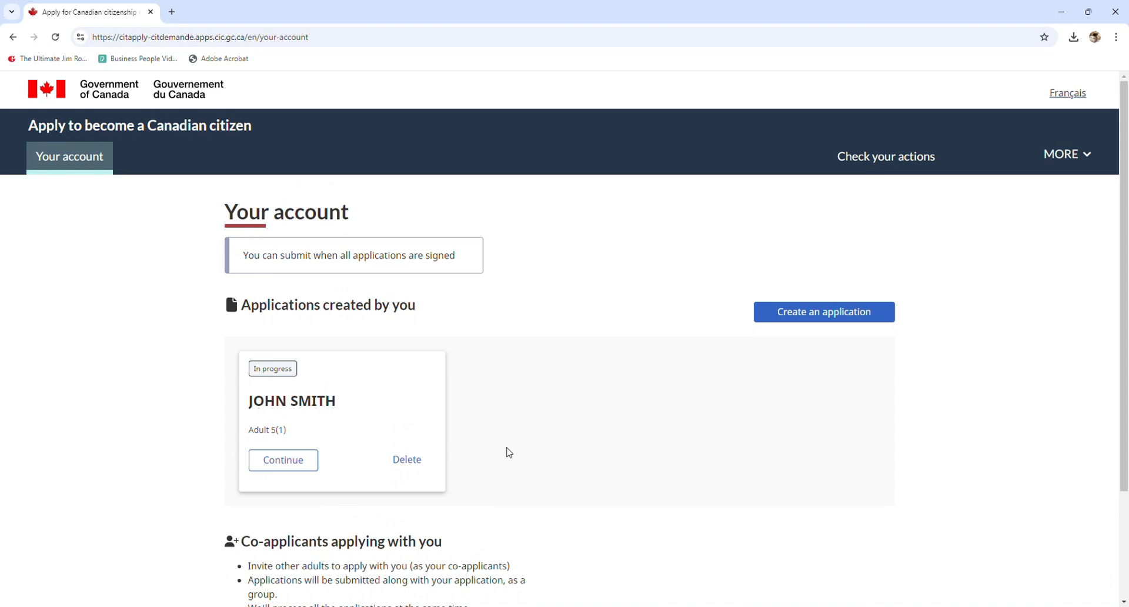
scroll(663, 444, down, 2)
scroll(940, 299, up, 1)
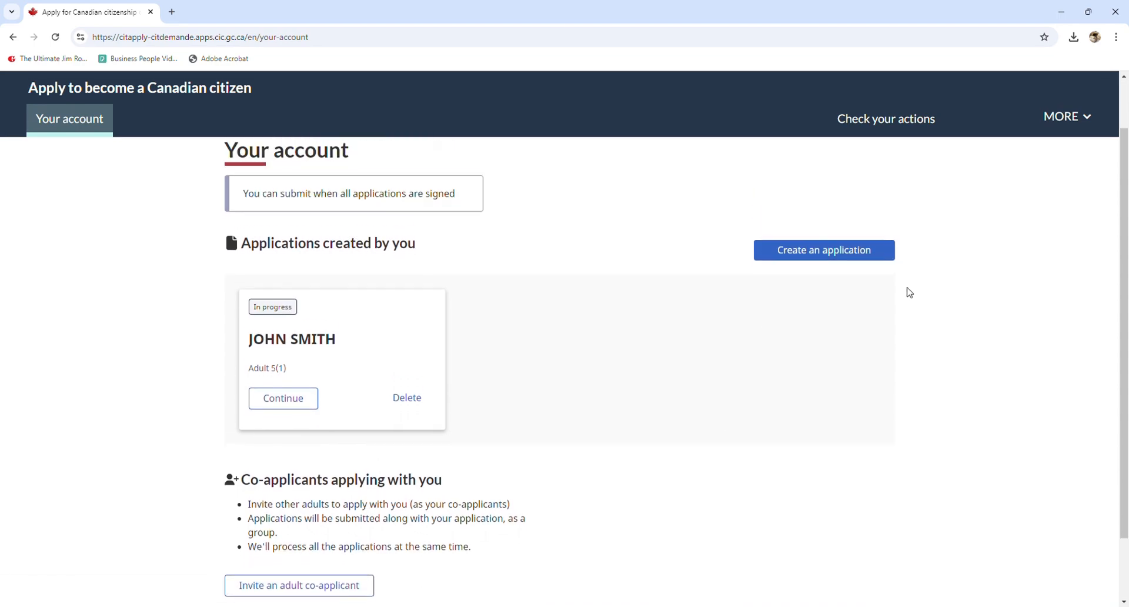
scroll(703, 298, up, 1)
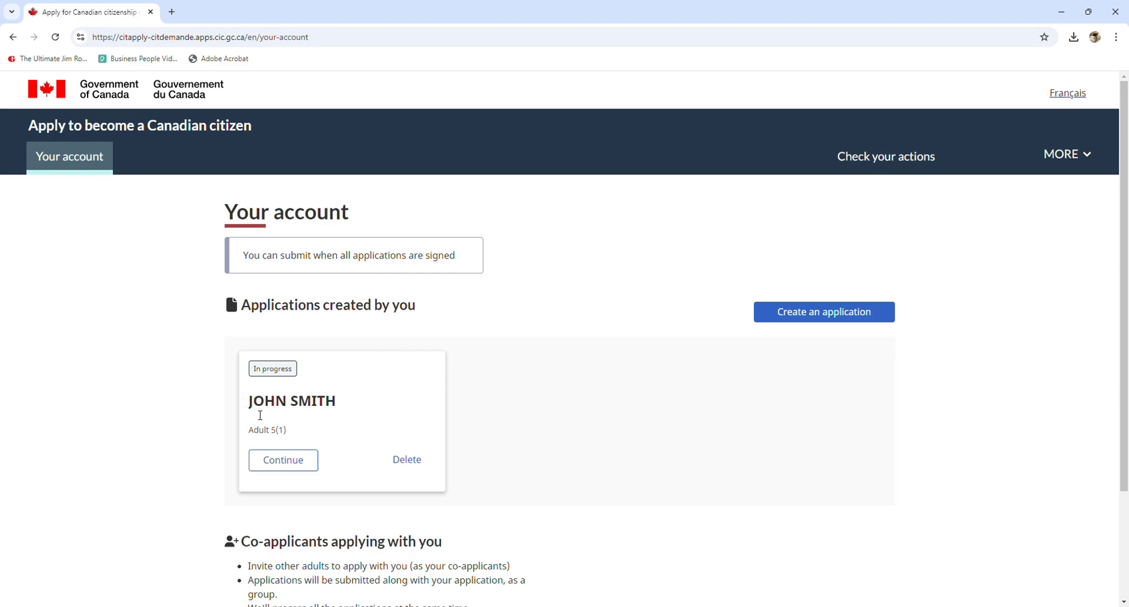
drag(248, 403, 350, 402)
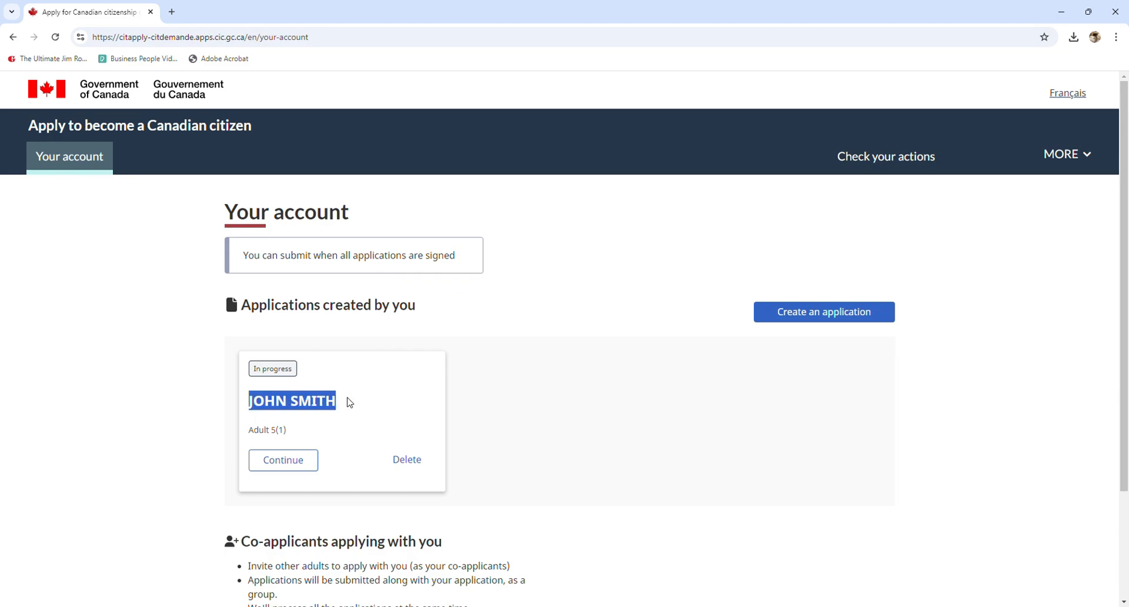
click(709, 293)
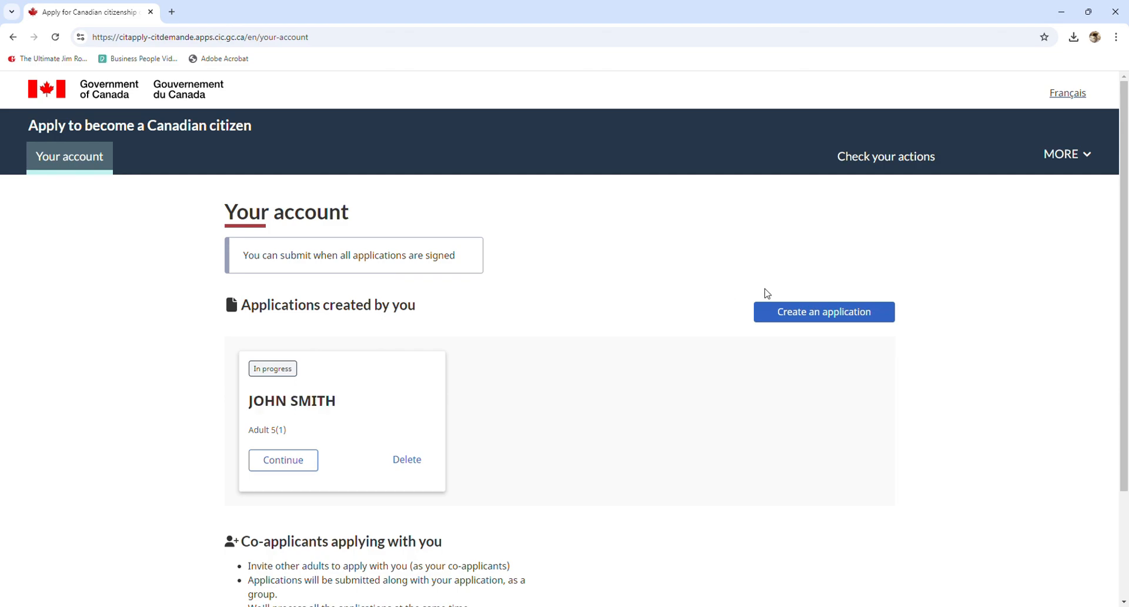
scroll(862, 289, down, 2)
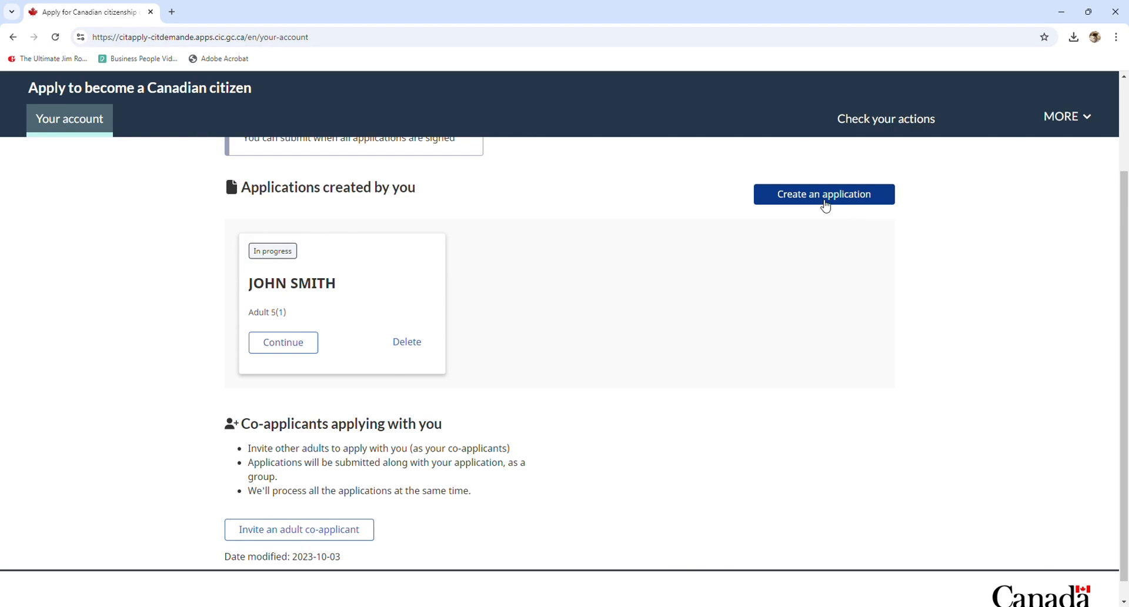
Start a new application of type Minor 5(2), for a minor with a Canadian parent
click(824, 205)
scroll(730, 259, down, 1)
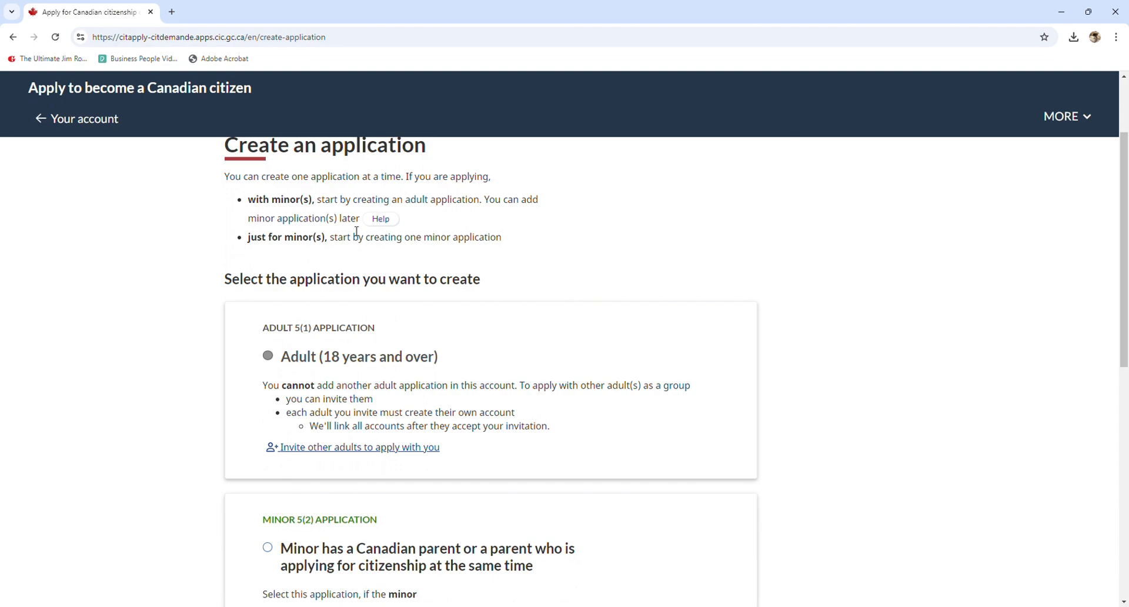
scroll(344, 226, down, 2)
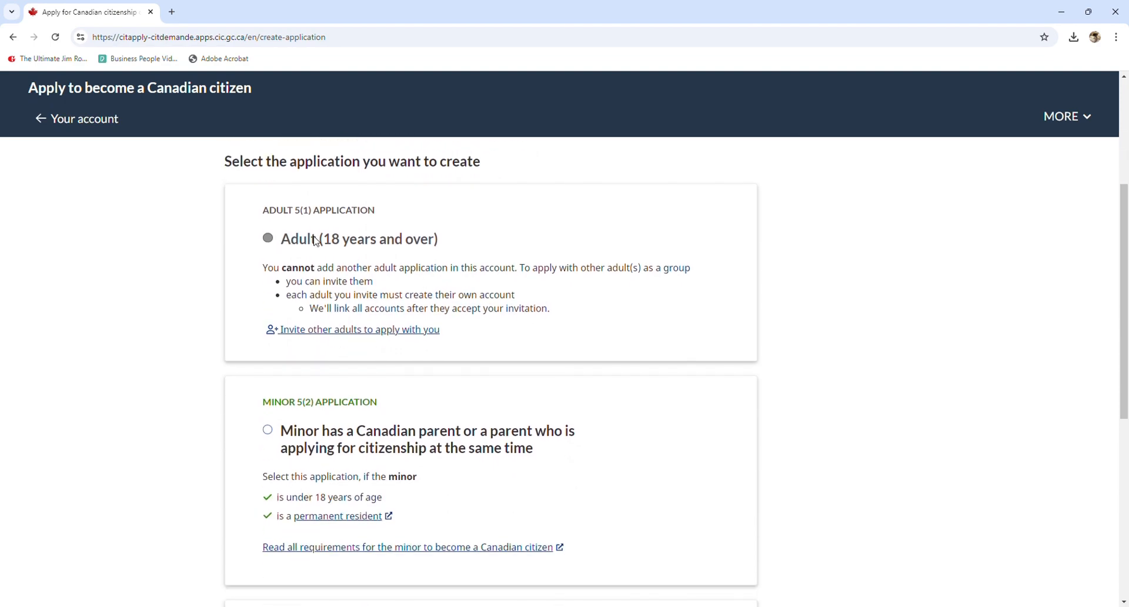
scroll(316, 241, down, 2)
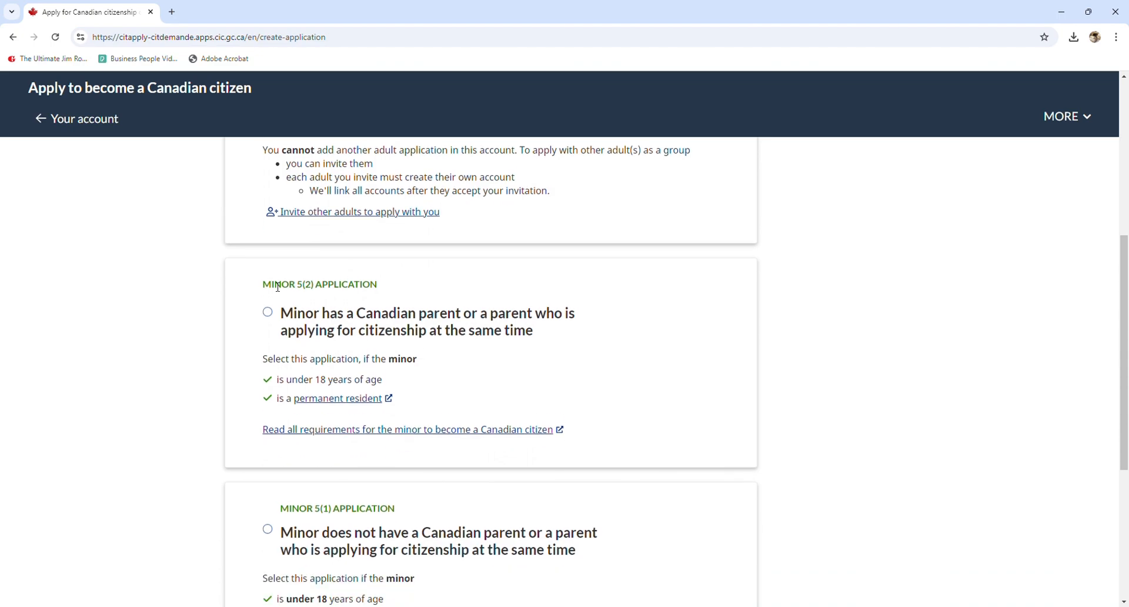
double_click(278, 287)
click(268, 313)
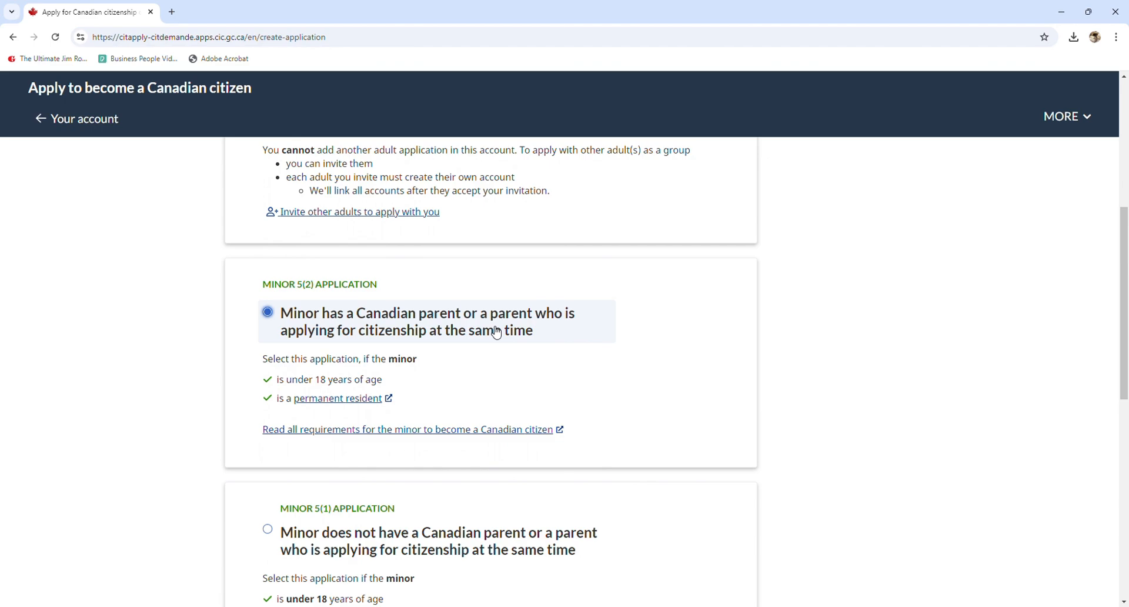
scroll(495, 332, down, 3)
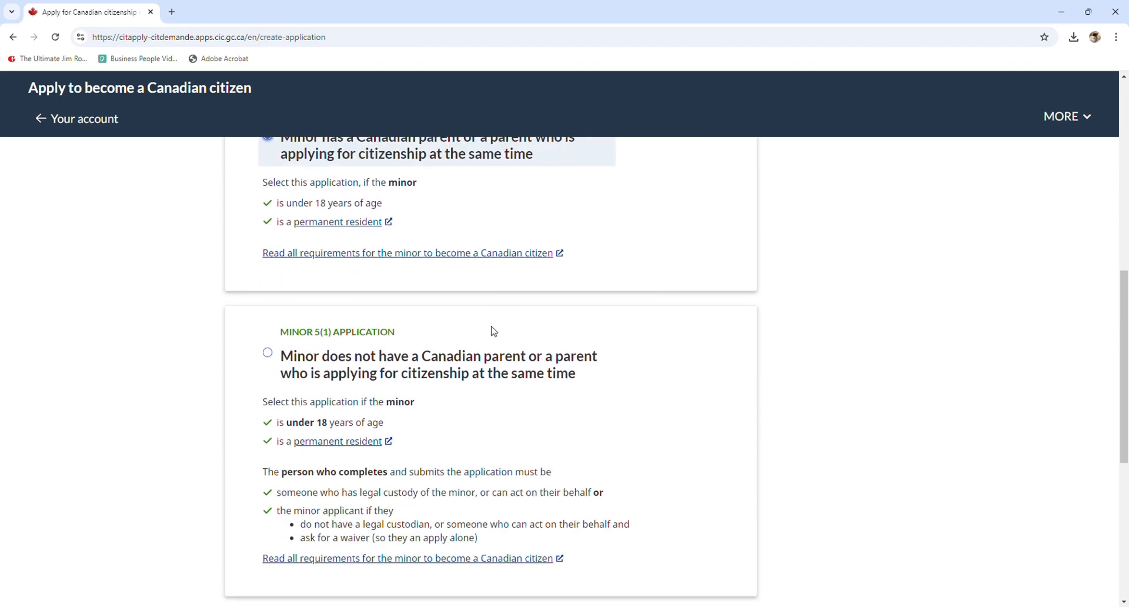
scroll(493, 330, down, 4)
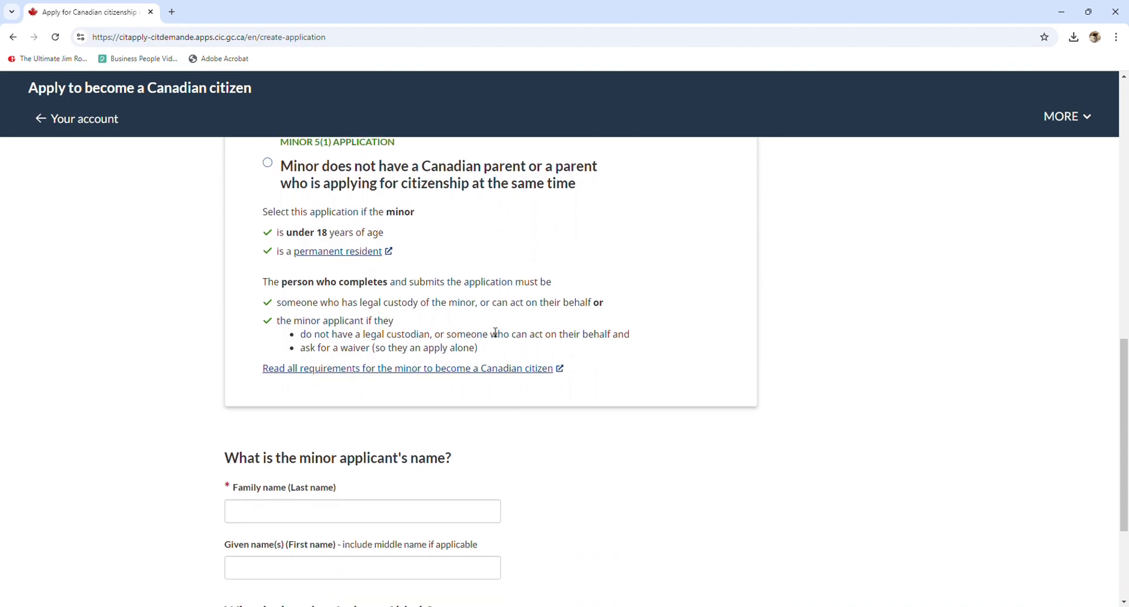
Enter the minor's family name and given name
click(332, 468)
scroll(332, 465, down, 3)
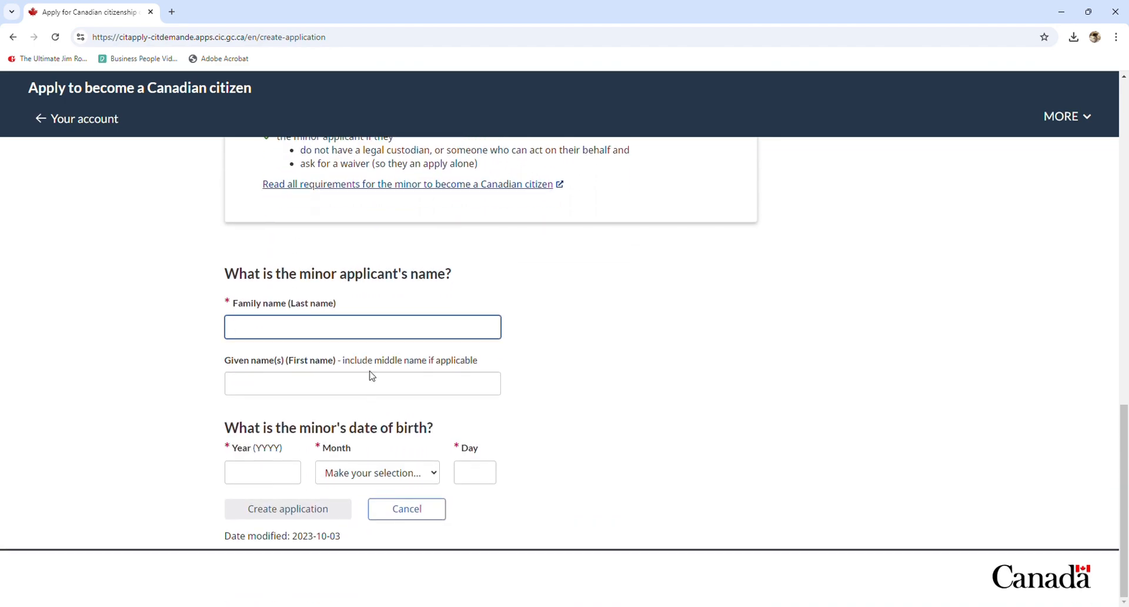
key(Tab)
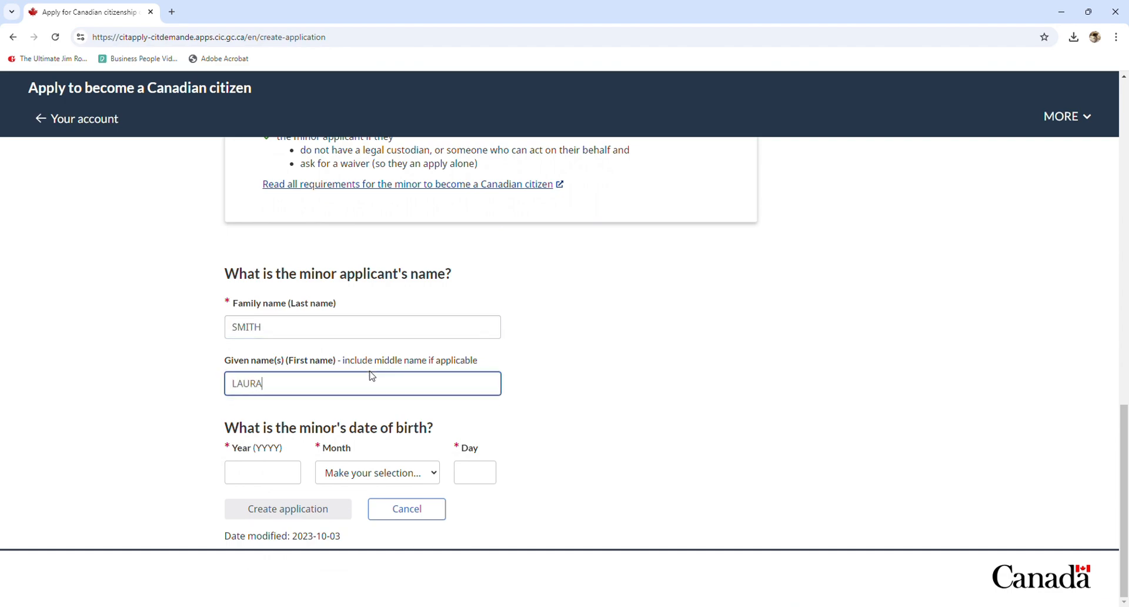
Set the birth date to January 01, 2015 and create the minor's application
click(253, 475)
text(20)
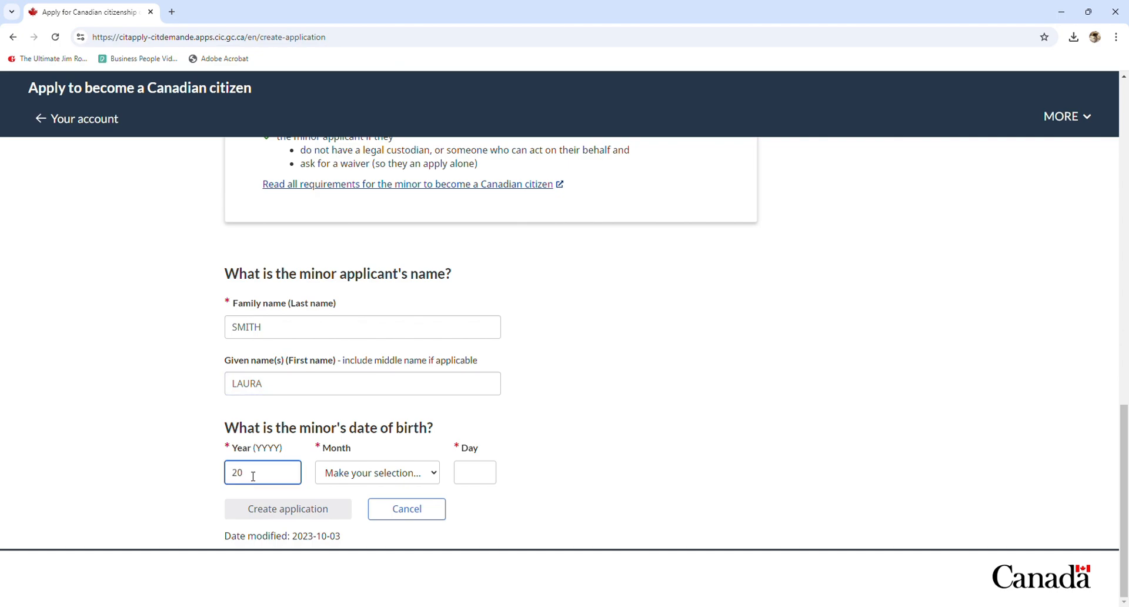
text(15)
key(Tab)
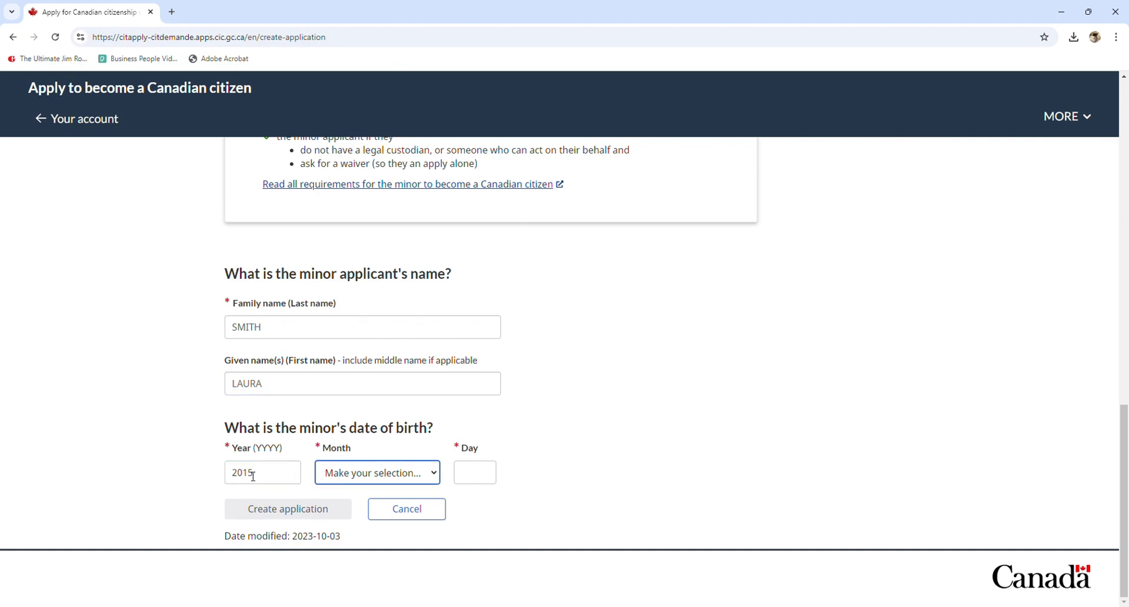
key(Down)
key(Tab)
text(01)
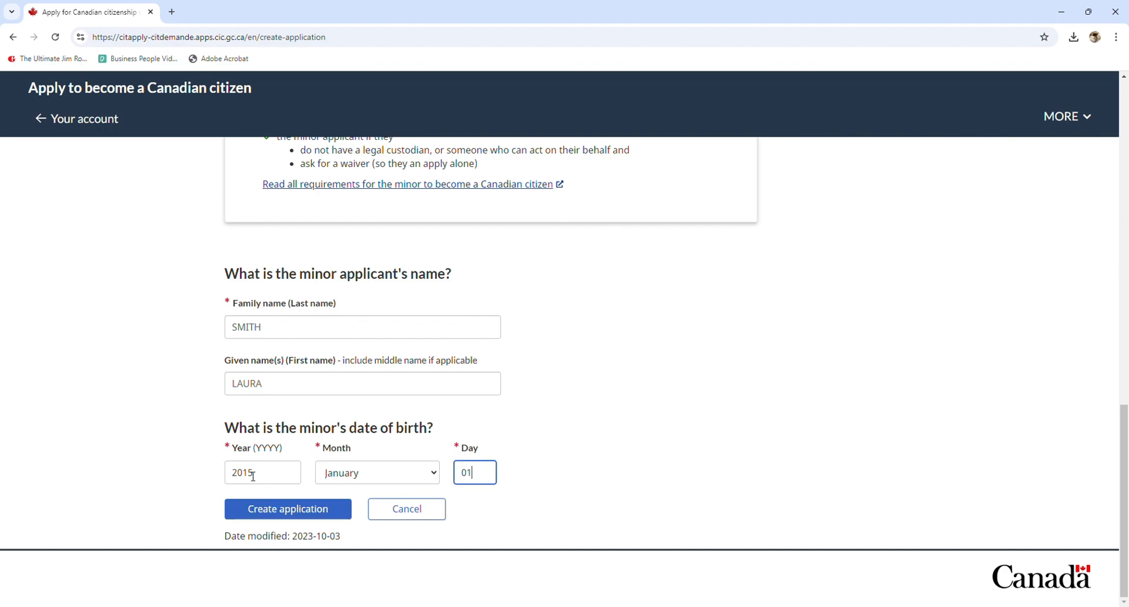
click(316, 516)
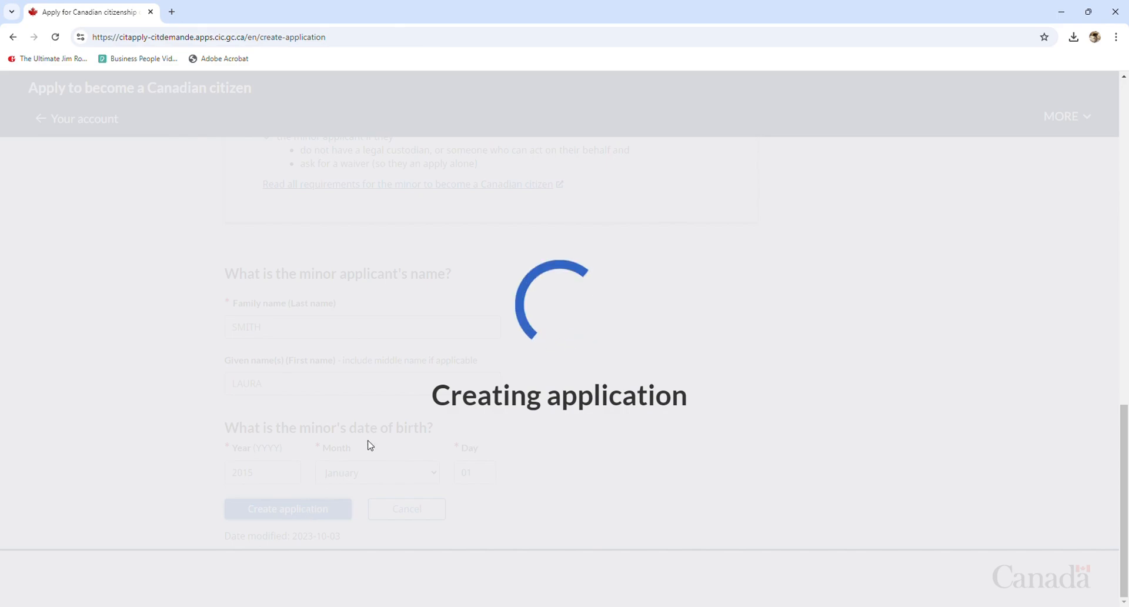
scroll(529, 329, down, 1)
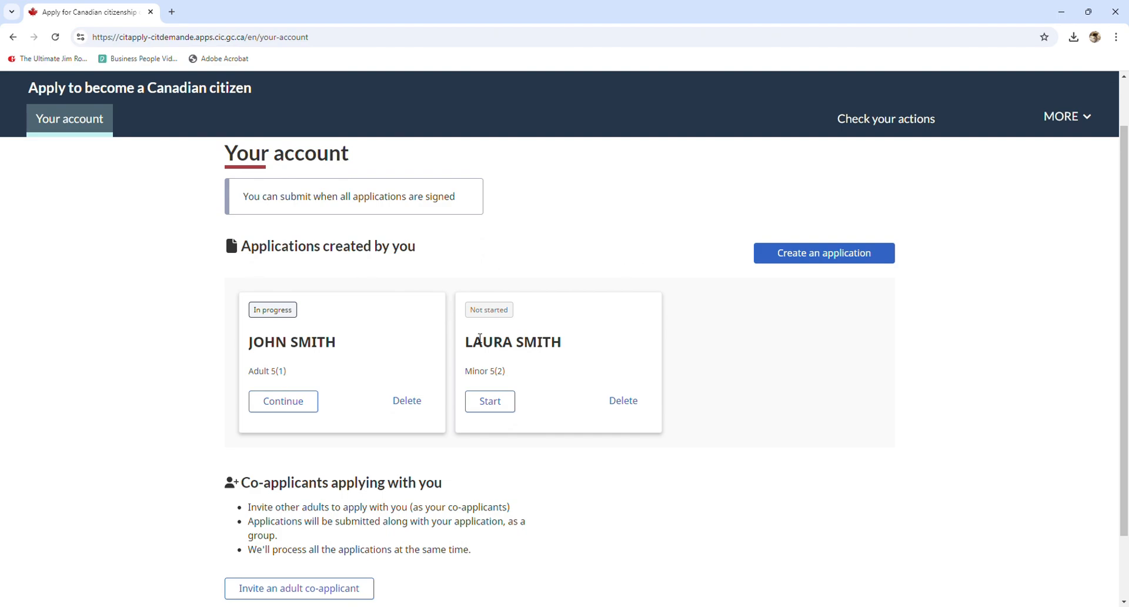
Start another application and choose the Minor 5(2) type
double_click(482, 343)
click(562, 342)
click(818, 261)
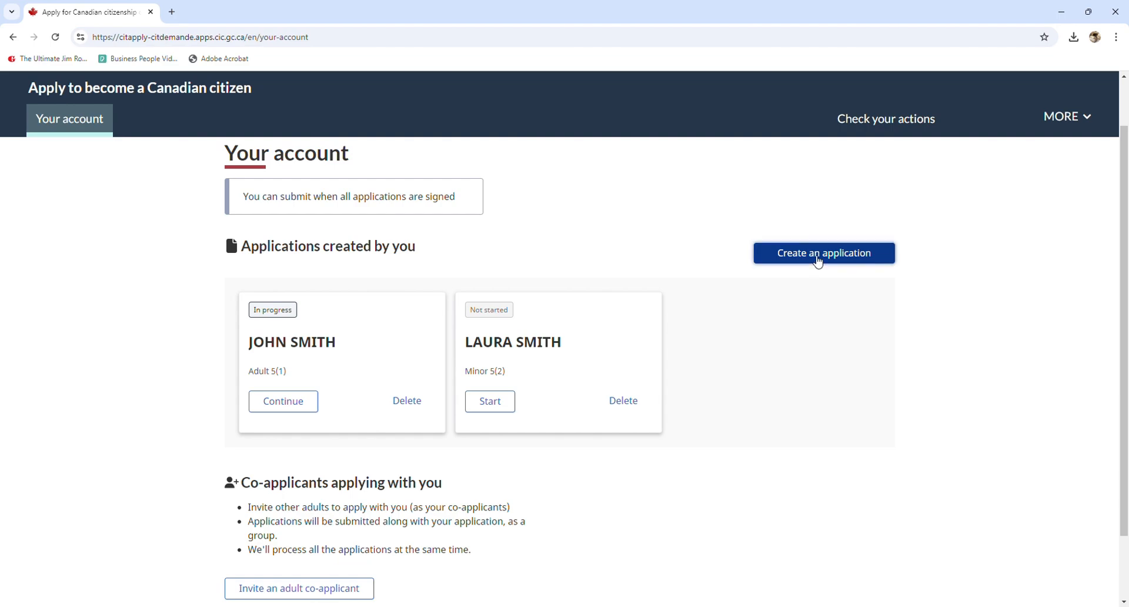
scroll(439, 398, down, 5)
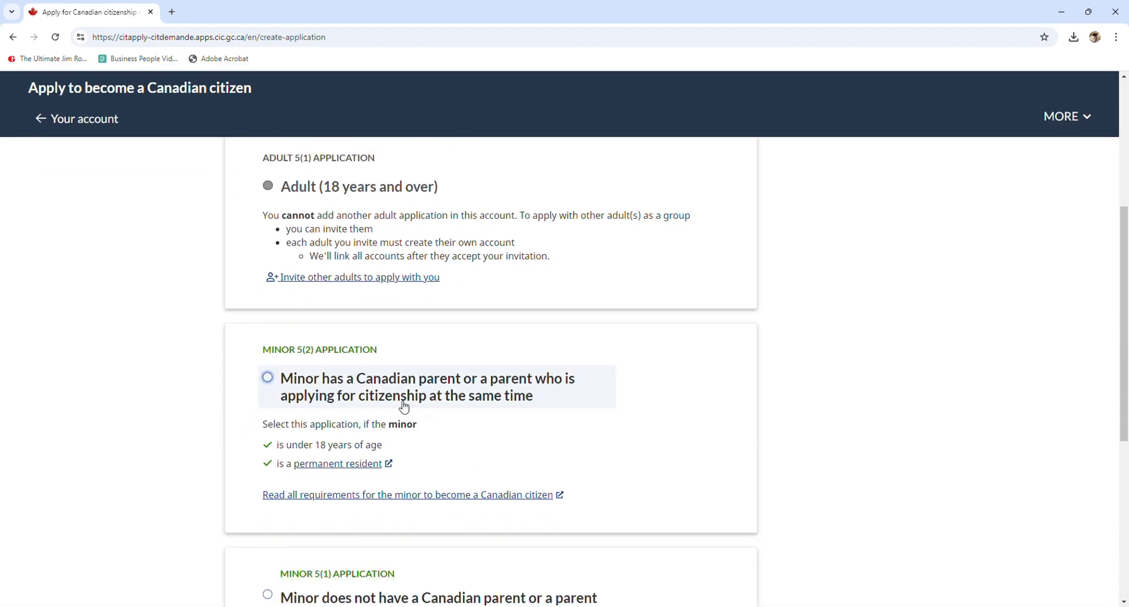
scroll(308, 345, down, 1)
click(289, 324)
scroll(356, 352, down, 7)
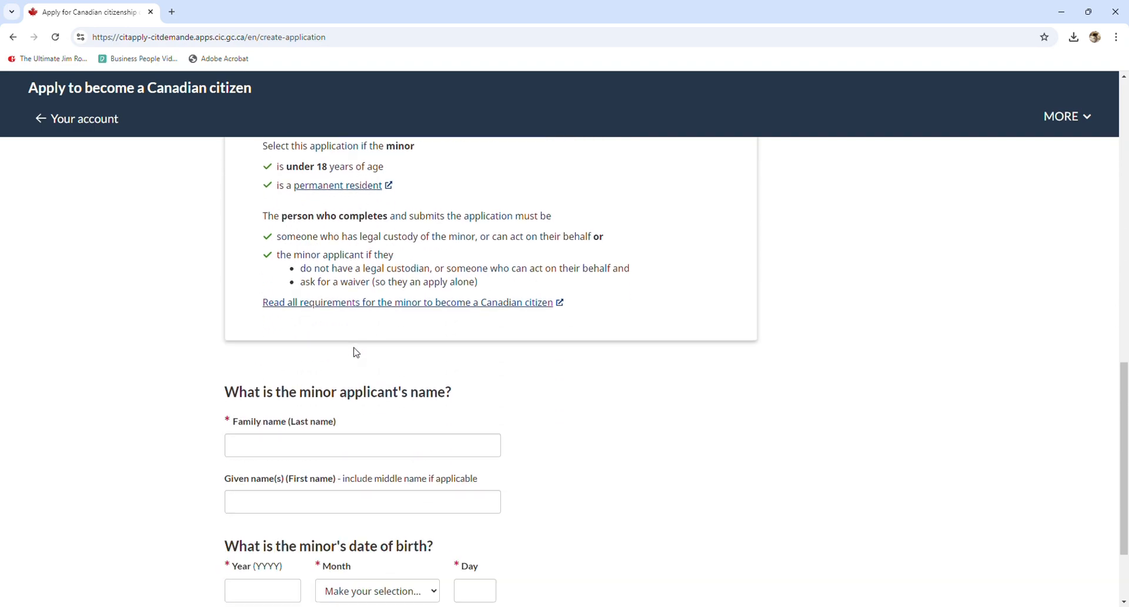
Enter the second child's family and given names, correcting the typos
click(337, 409)
text(P)
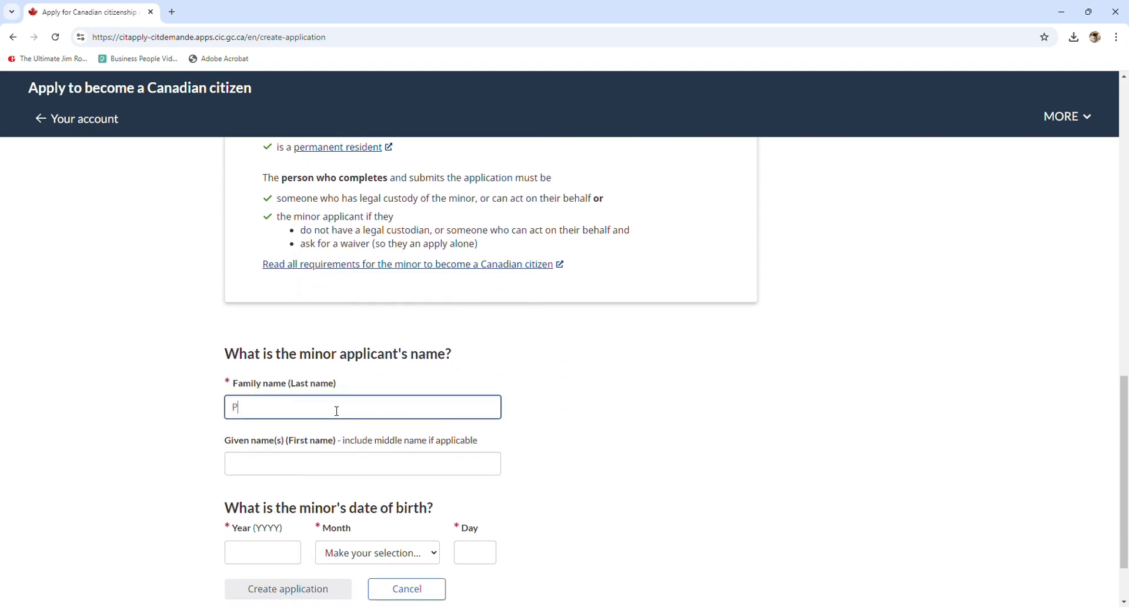
text(OTTER)
key(BackSpace)
key(BackSpace)
key(BackSpace)
key(BackSpace)
key(BackSpace)
key(BackSpace)
key(Tab)
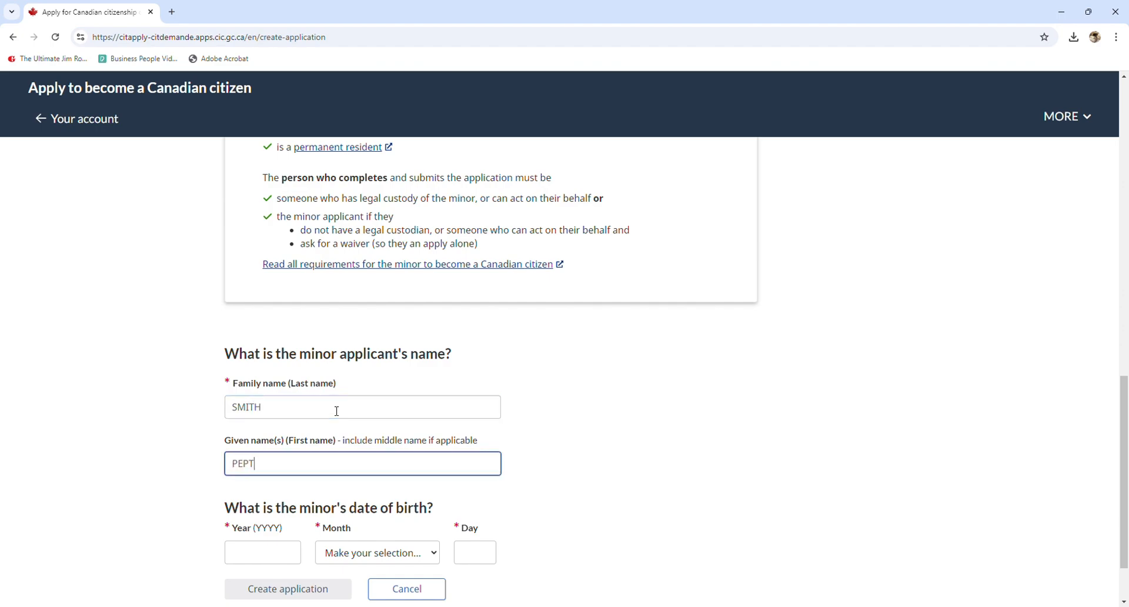
Set the birth date to January 01, 2020 and create the second minor's application
click(285, 552)
scroll(285, 552, down, 2)
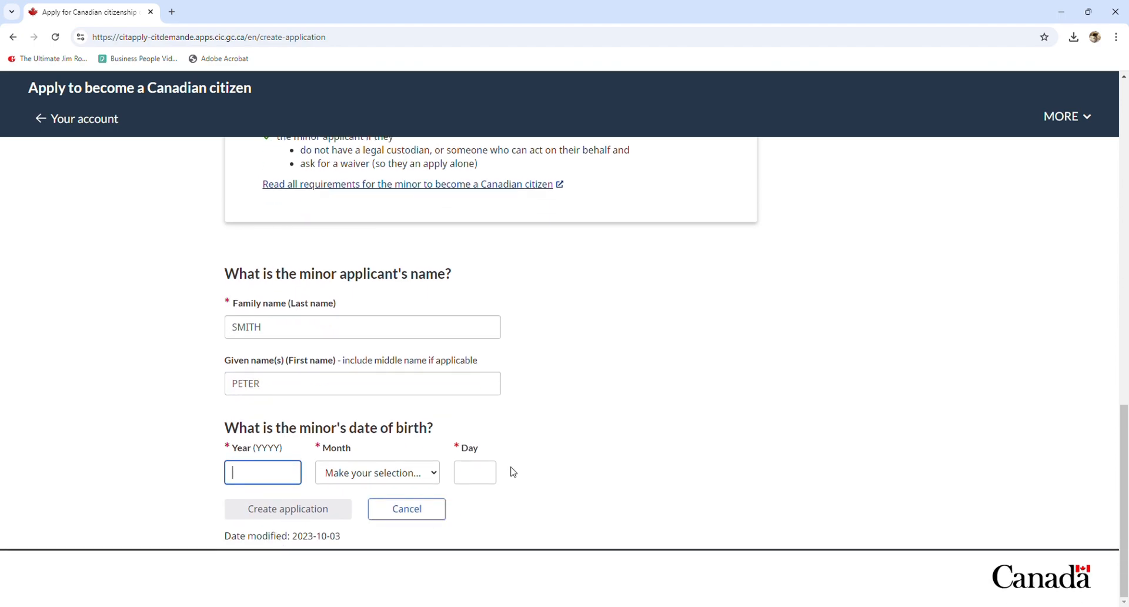
text(2020)
key(Tab)
key(Down)
key(Tab)
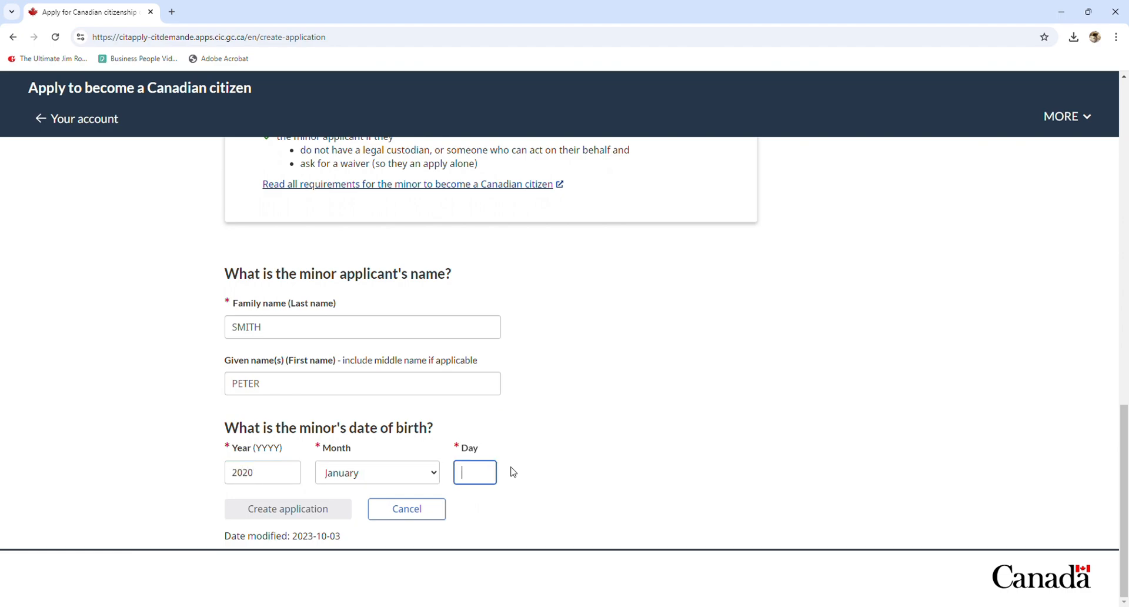
text(01)
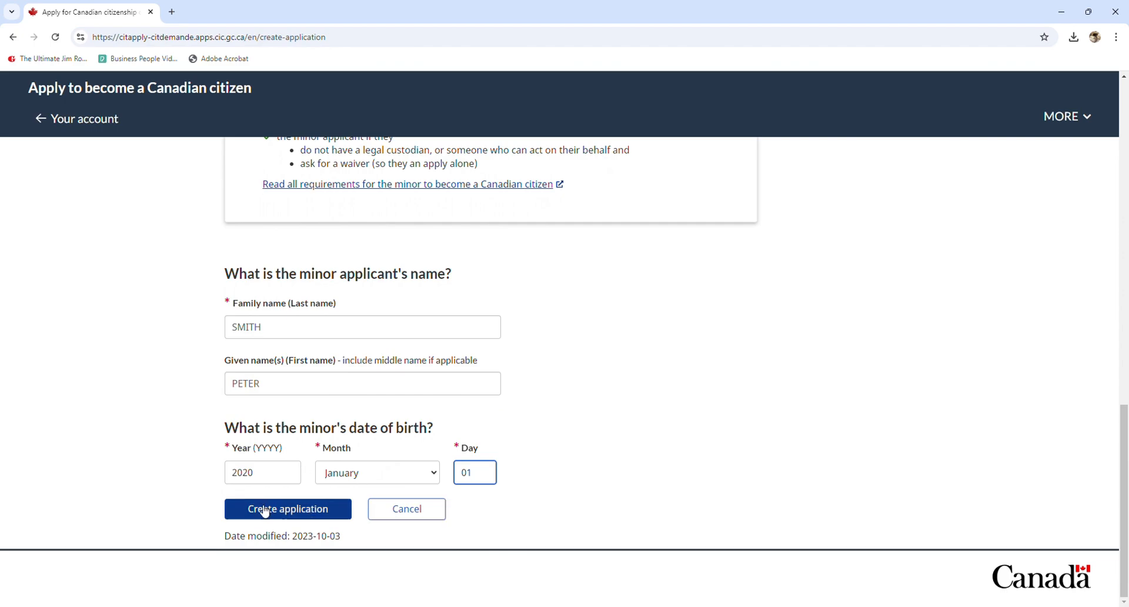
click(284, 514)
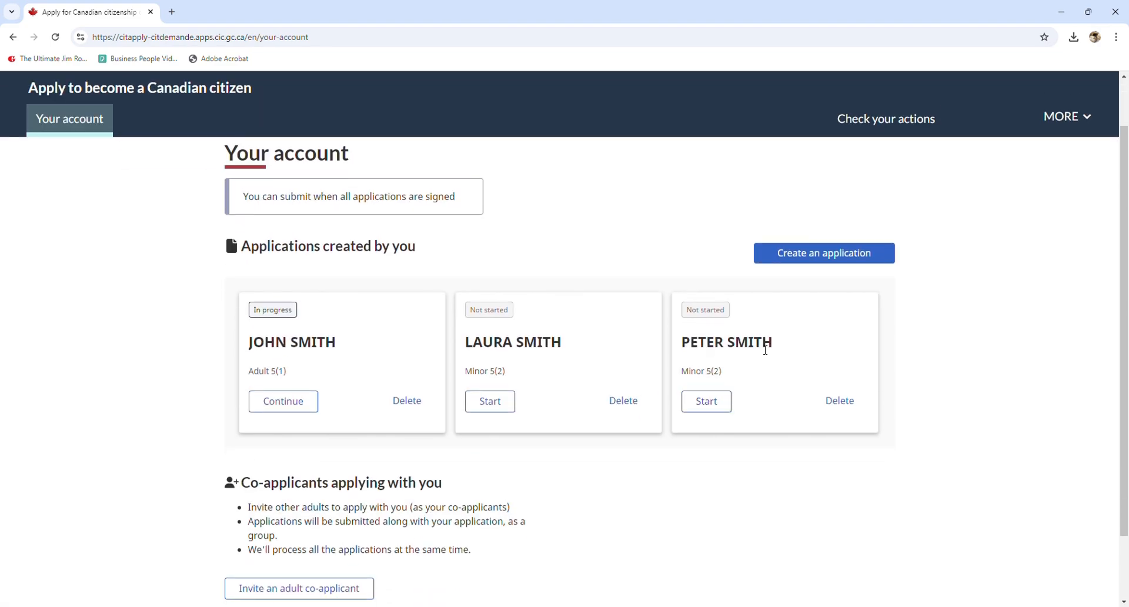
drag(689, 343, 784, 345)
click(786, 345)
drag(482, 343, 559, 345)
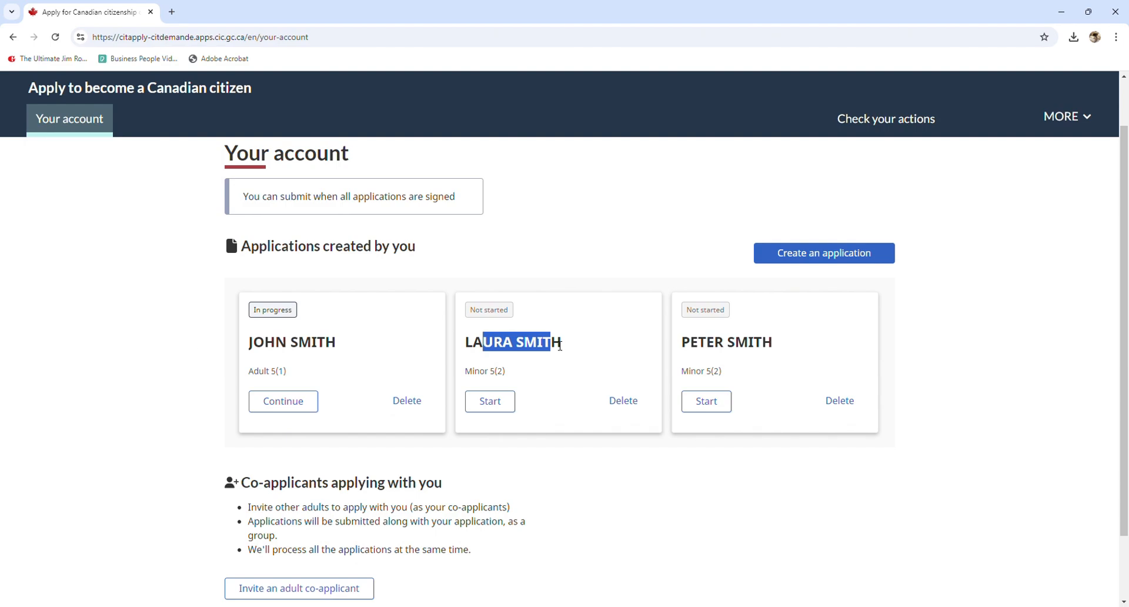
mouse_move(255, 344)
mouse_down()
mouse_move(325, 346)
mouse_move(256, 353)
mouse_up()
click(336, 346)
click(257, 353)
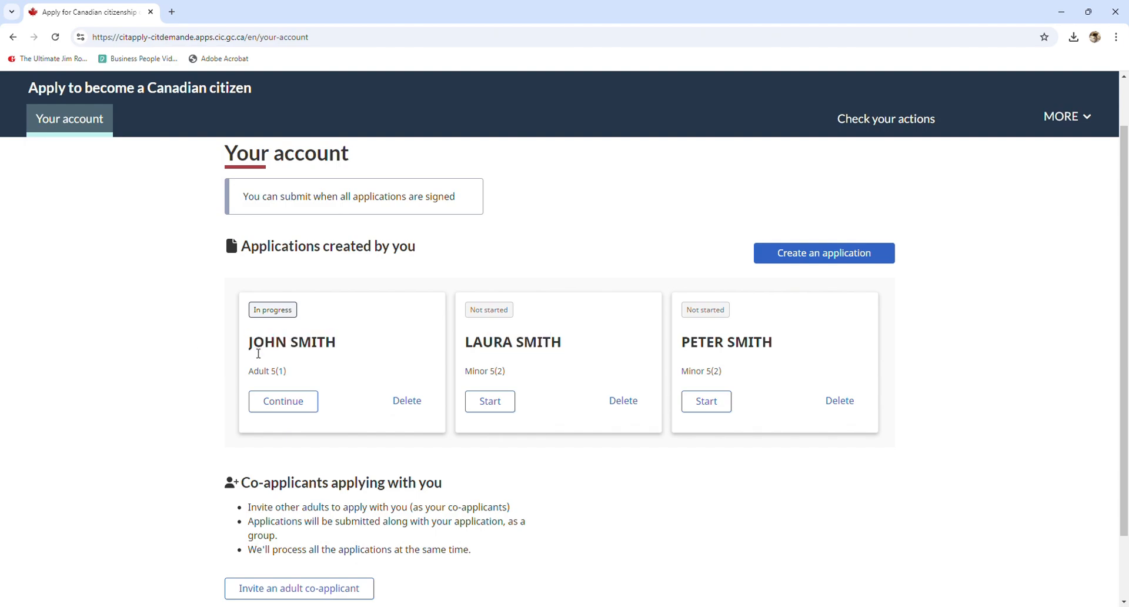
drag(462, 342, 524, 344)
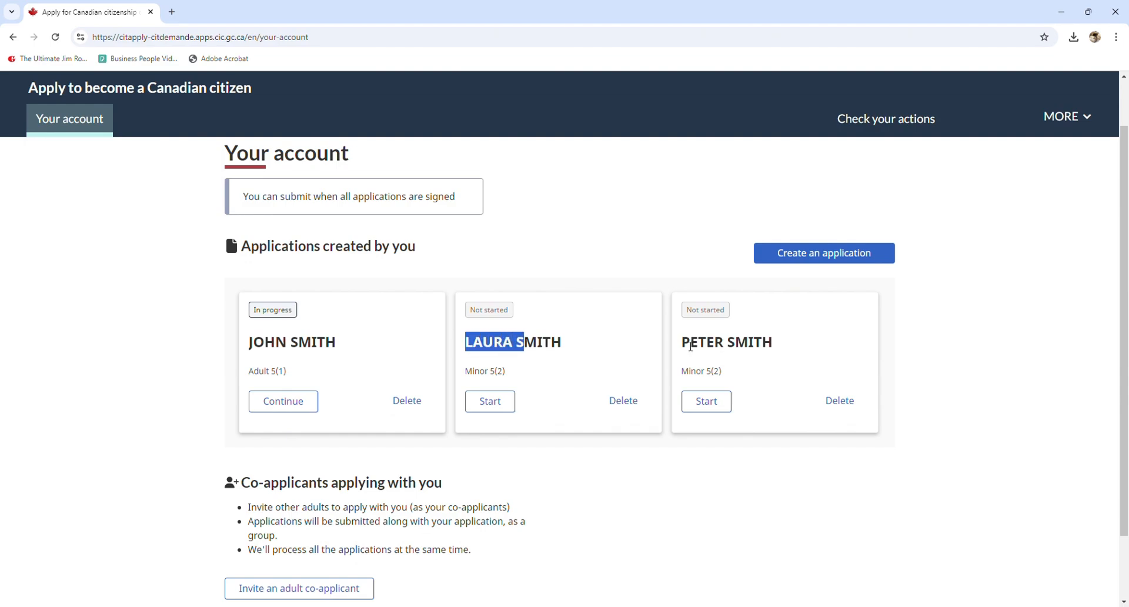
drag(691, 346, 766, 344)
click(796, 342)
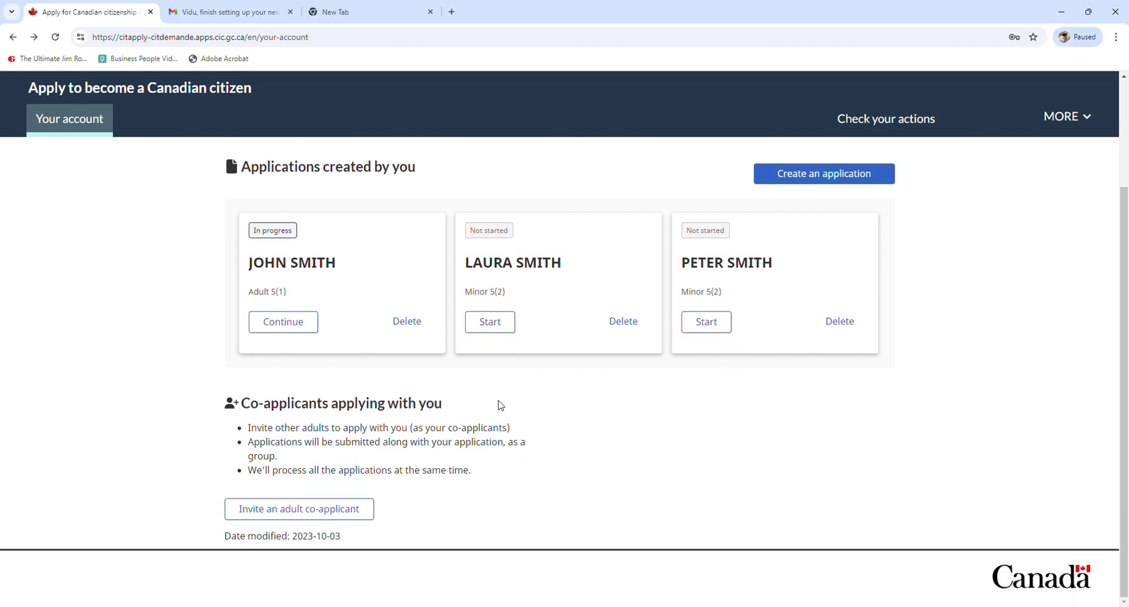
drag(242, 406, 281, 407)
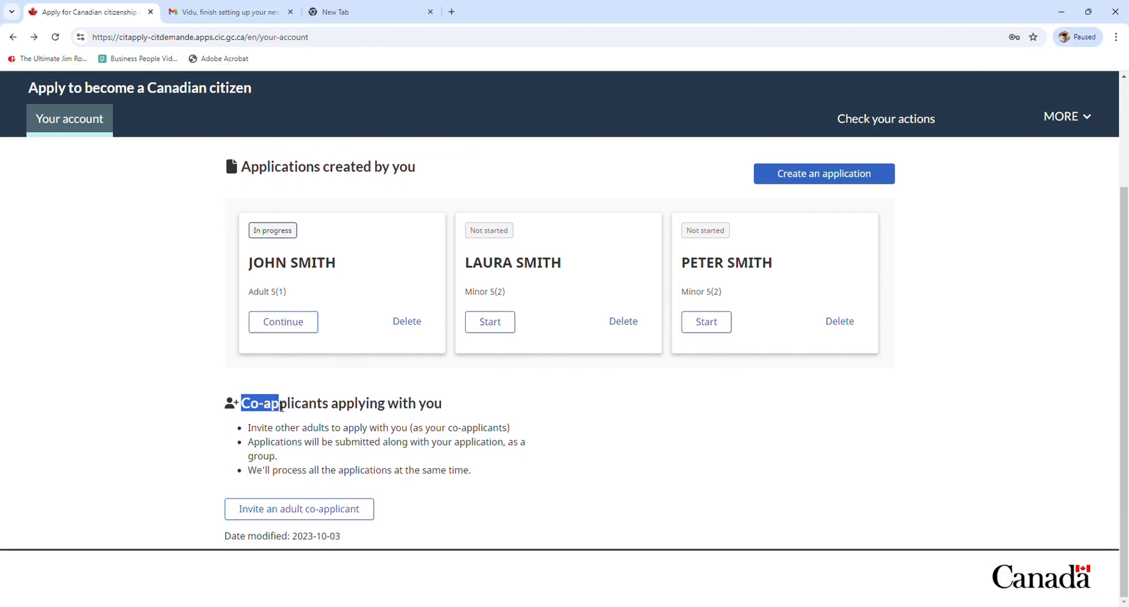
click(326, 408)
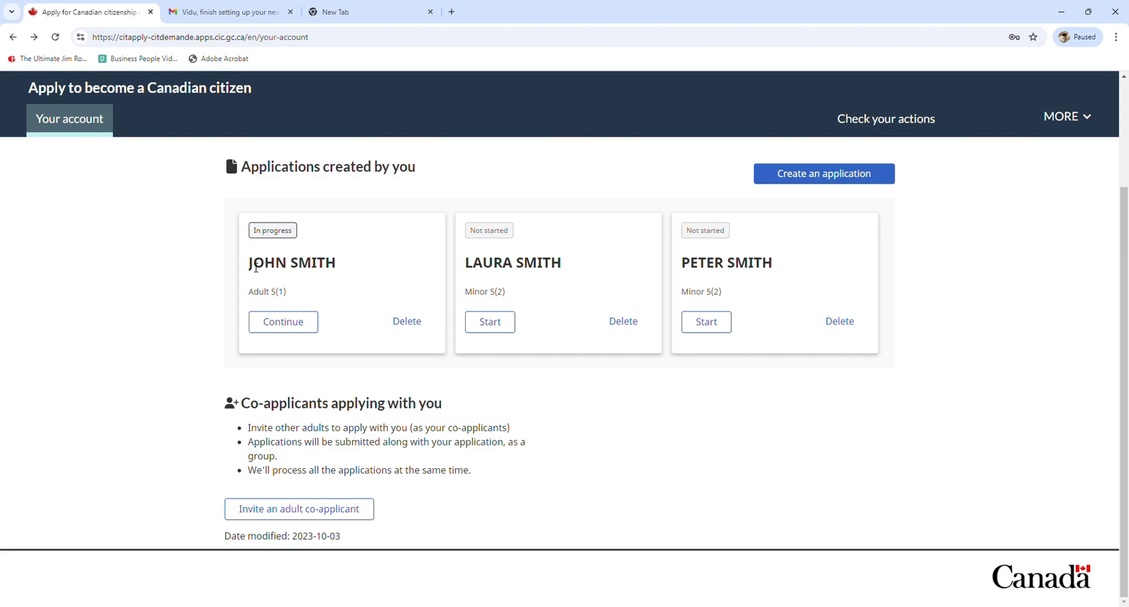
Start an adult co-applicant invitation, replacing the prefilled e-mail with the co-applicant's address
click(292, 515)
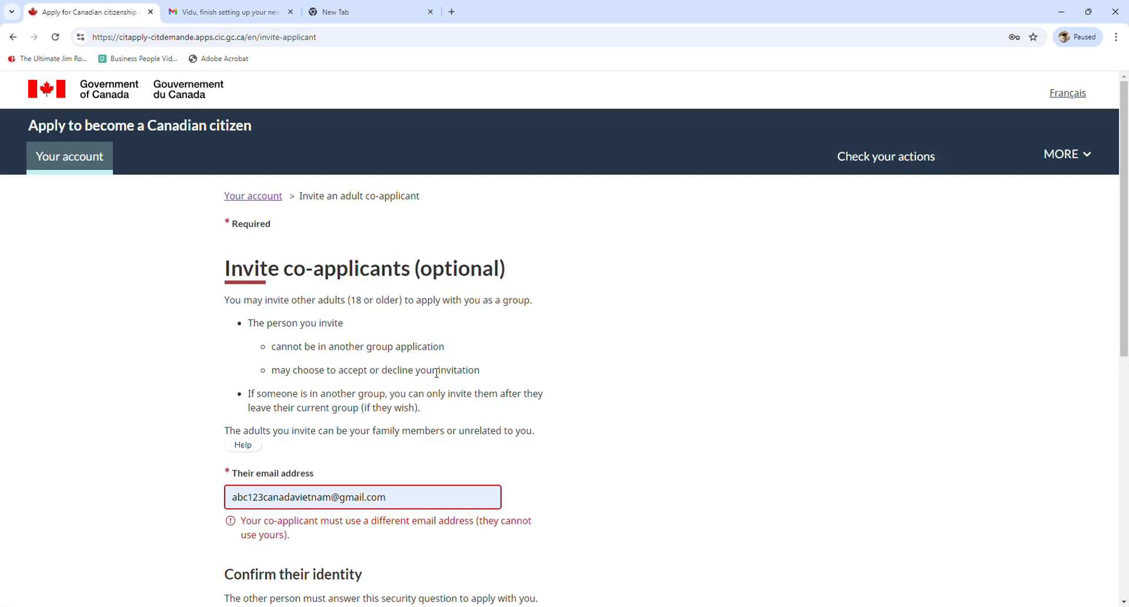
scroll(436, 372, down, 3)
drag(434, 323, 227, 331)
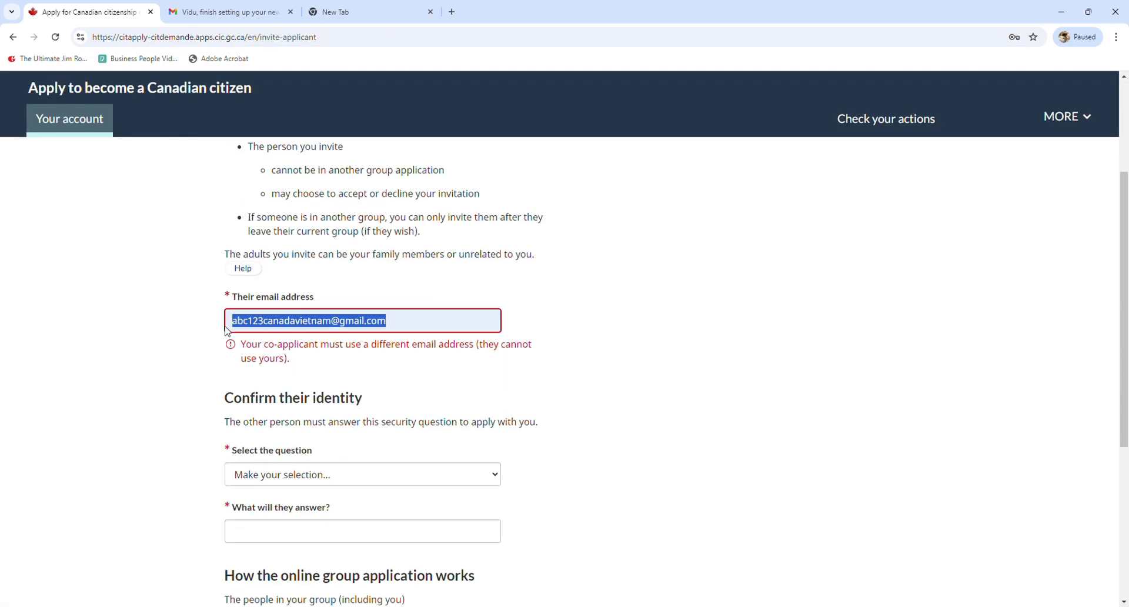
key(ctrl+v)
click(627, 336)
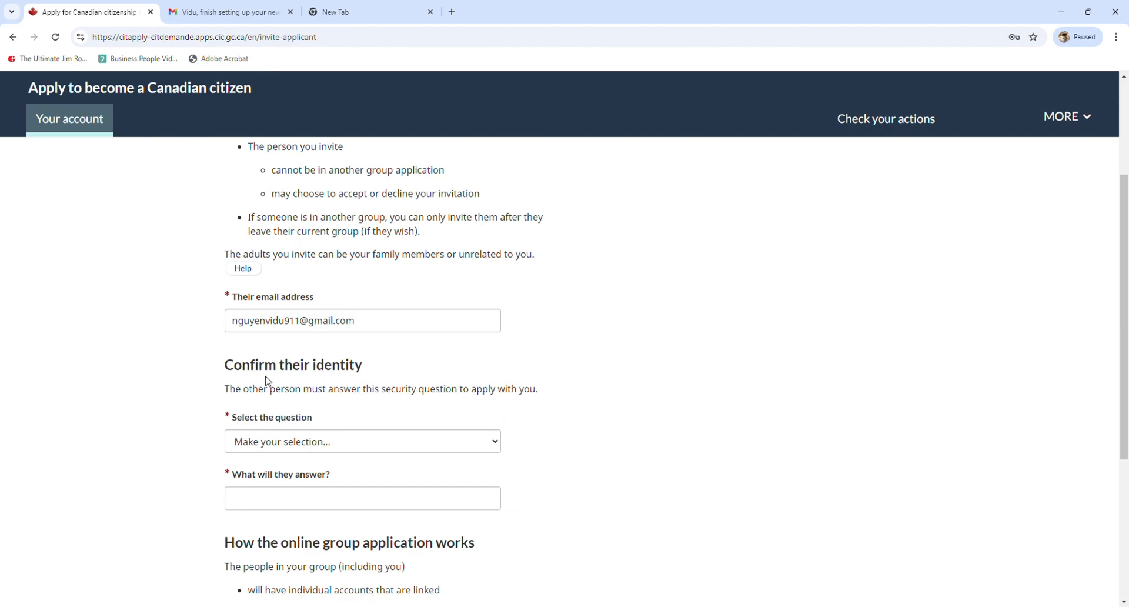
Choose the secret-password security question, give an answer, and send the invitation
click(321, 442)
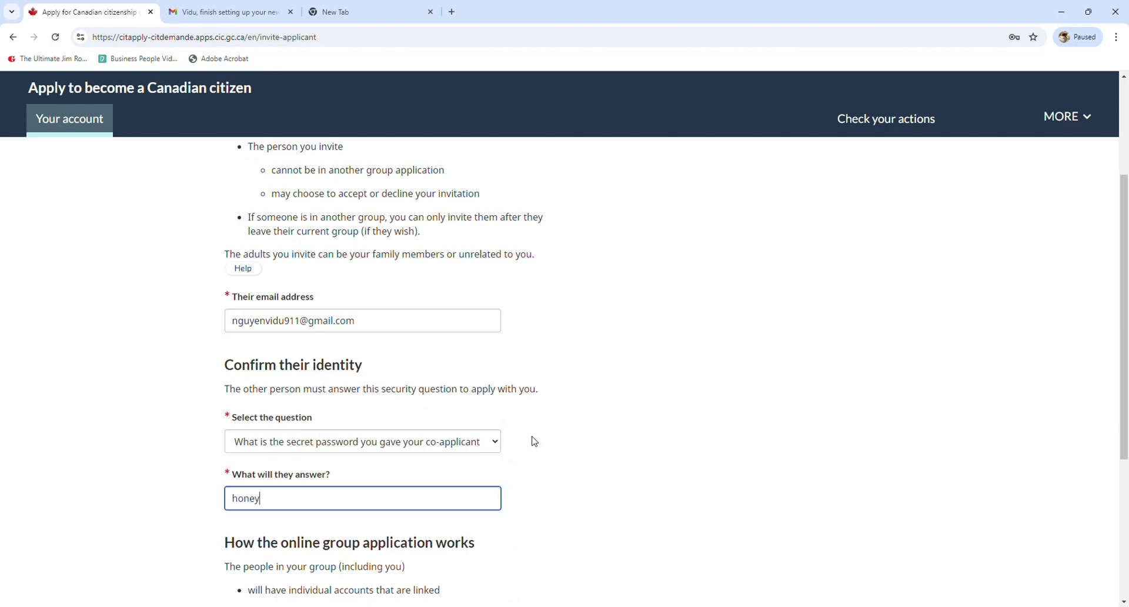
click(532, 438)
scroll(532, 446, down, 1)
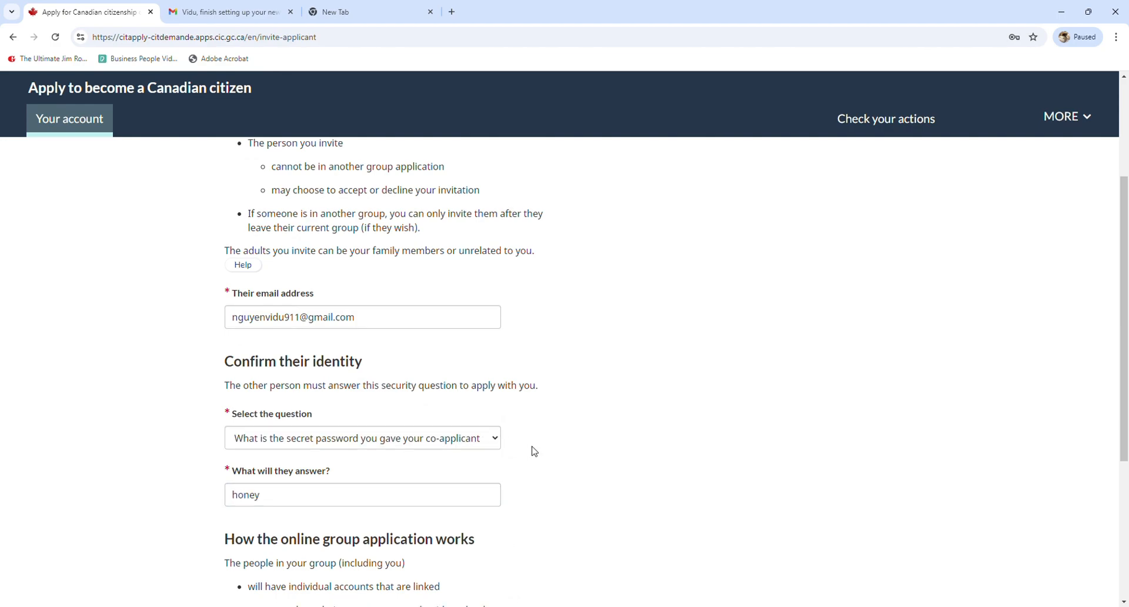
scroll(534, 451, down, 3)
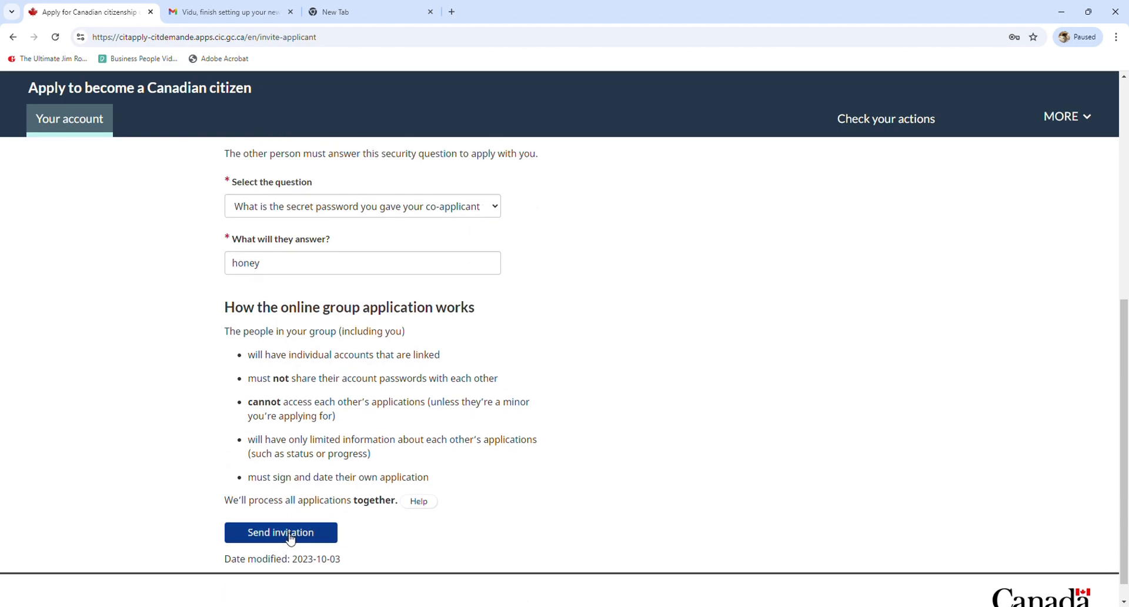
click(290, 538)
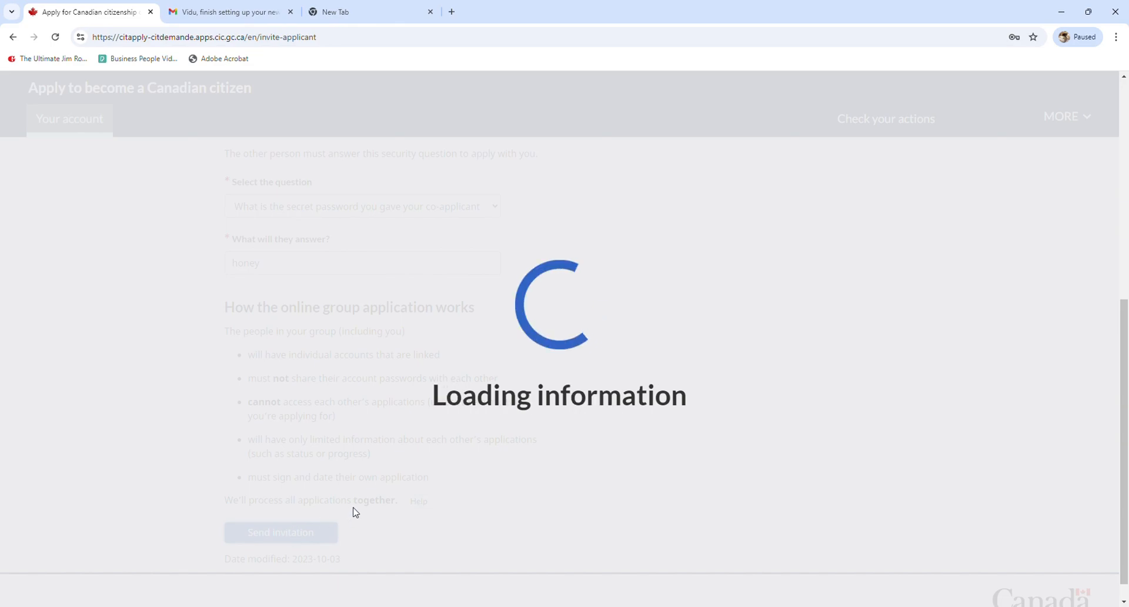
scroll(388, 401, down, 4)
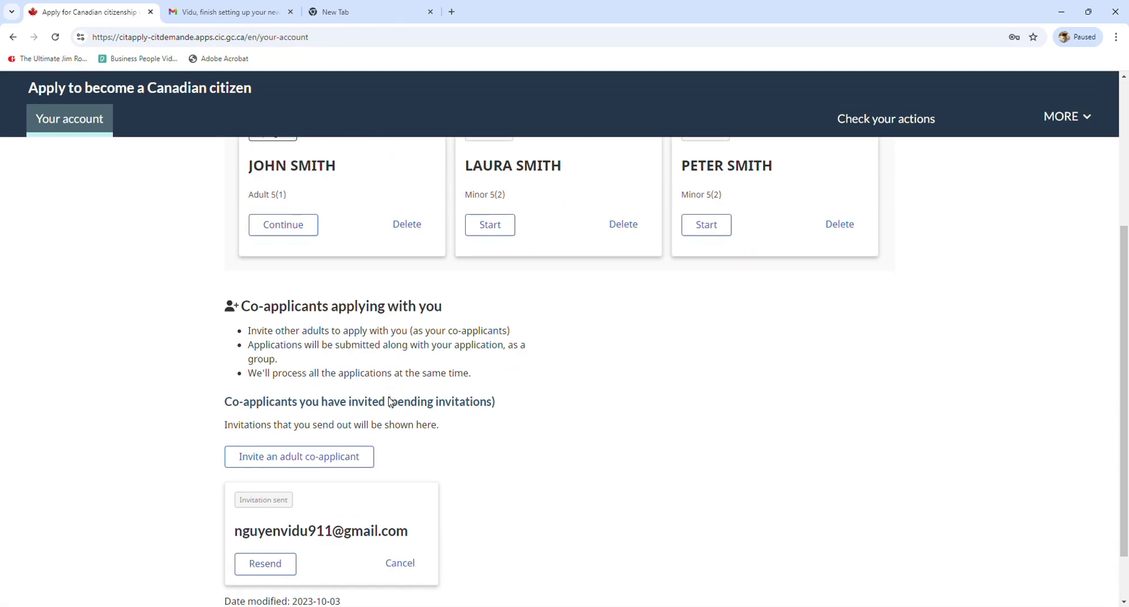
scroll(388, 402, down, 1)
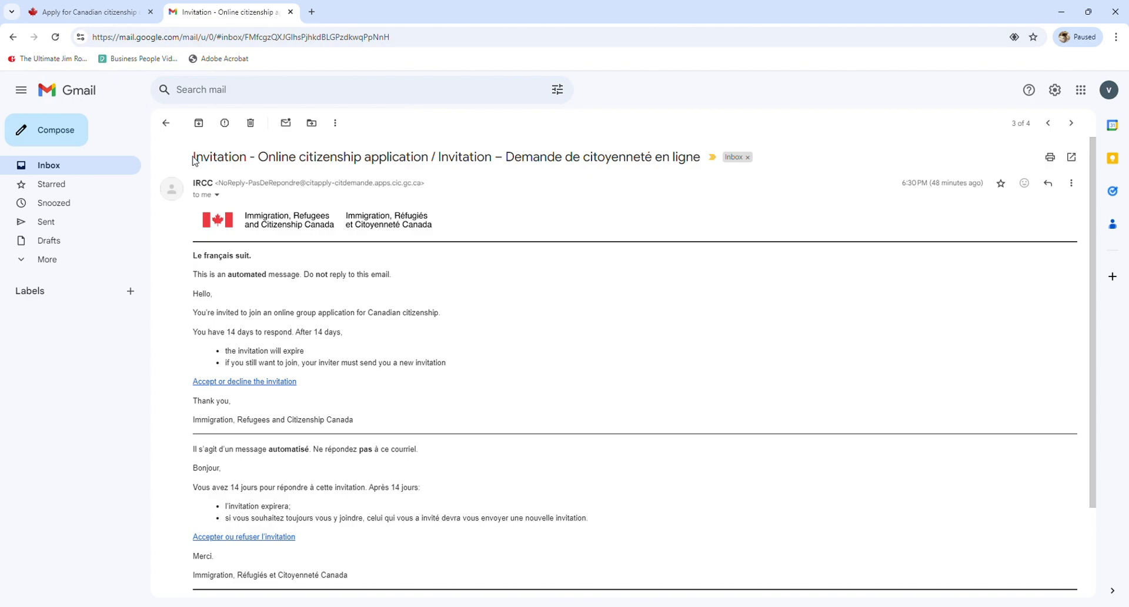
Follow the IRCC invitation e-mail's 'Accept or decline the invitation' link to the sign-in page
drag(269, 157, 464, 158)
click(373, 323)
click(266, 382)
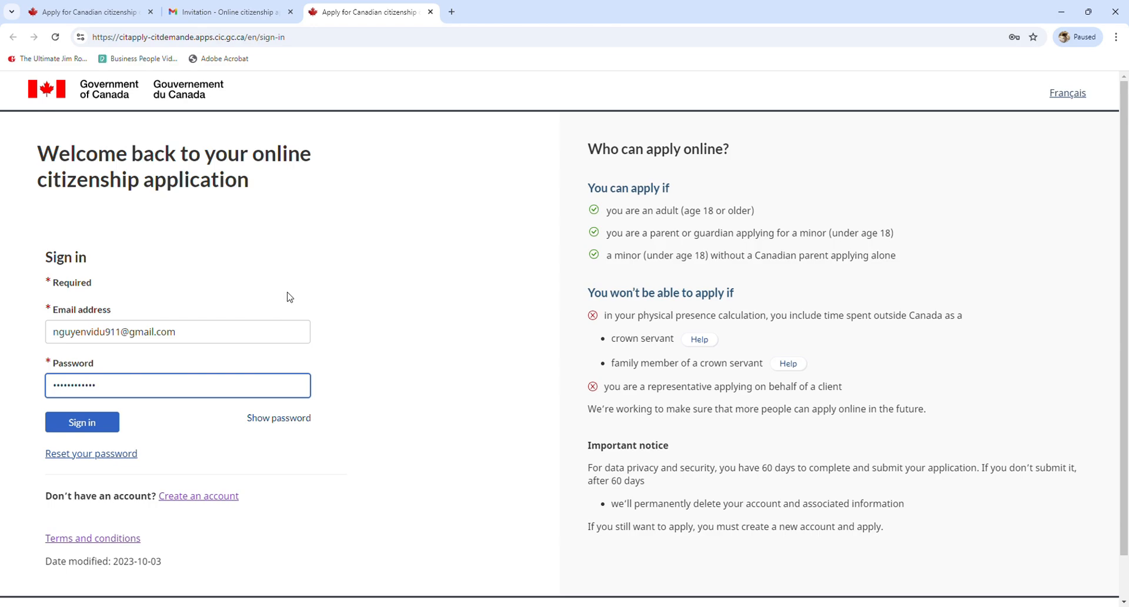
Sign in as the invited co-applicant and open the Check your actions page
click(103, 429)
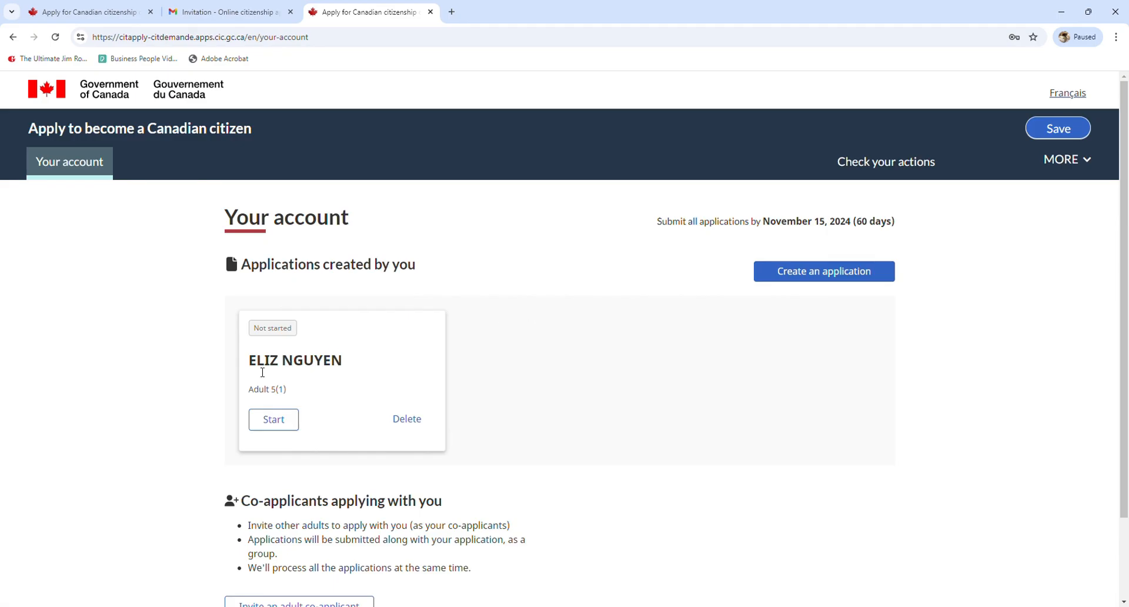
drag(250, 361, 350, 364)
click(352, 364)
scroll(410, 319, down, 2)
scroll(756, 245, up, 2)
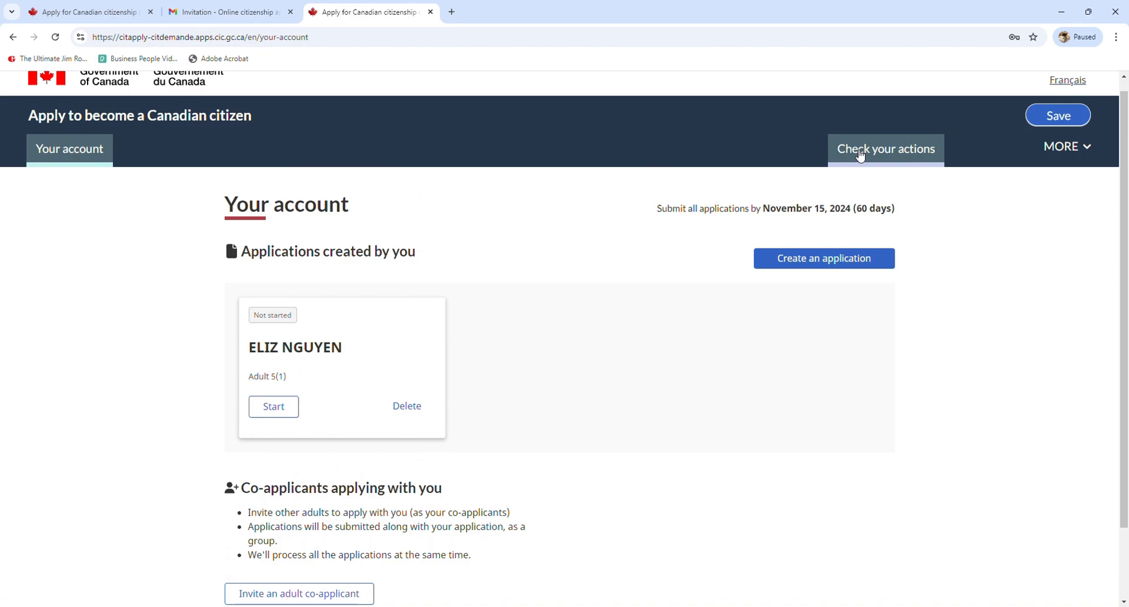
click(860, 154)
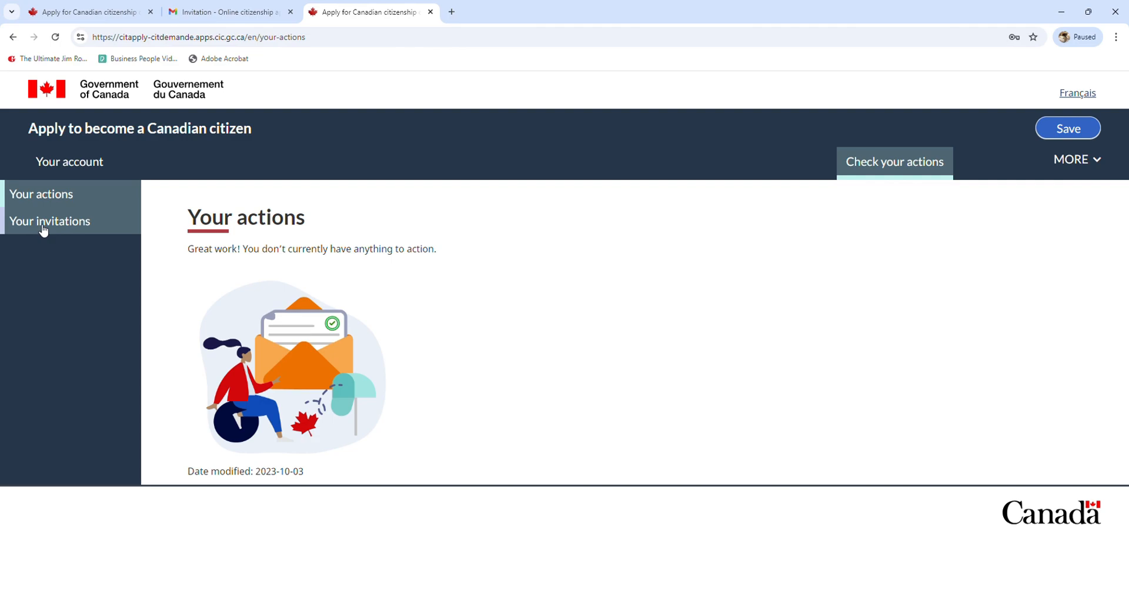
Under Your invitations, enter the secret password and accept the group invitation
click(44, 223)
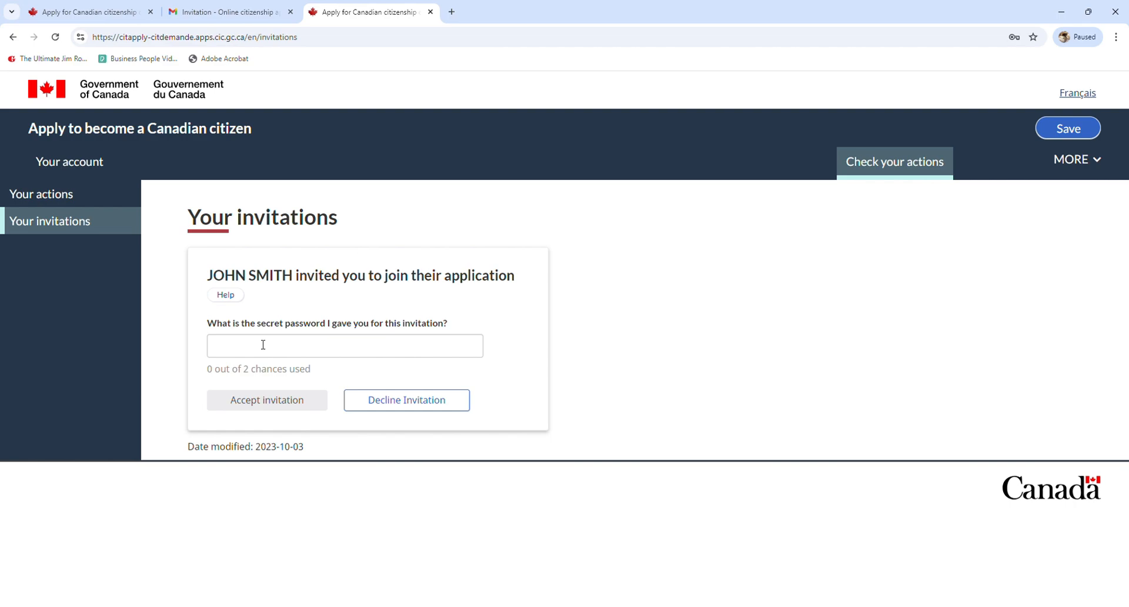
drag(208, 325, 461, 330)
click(457, 330)
click(361, 352)
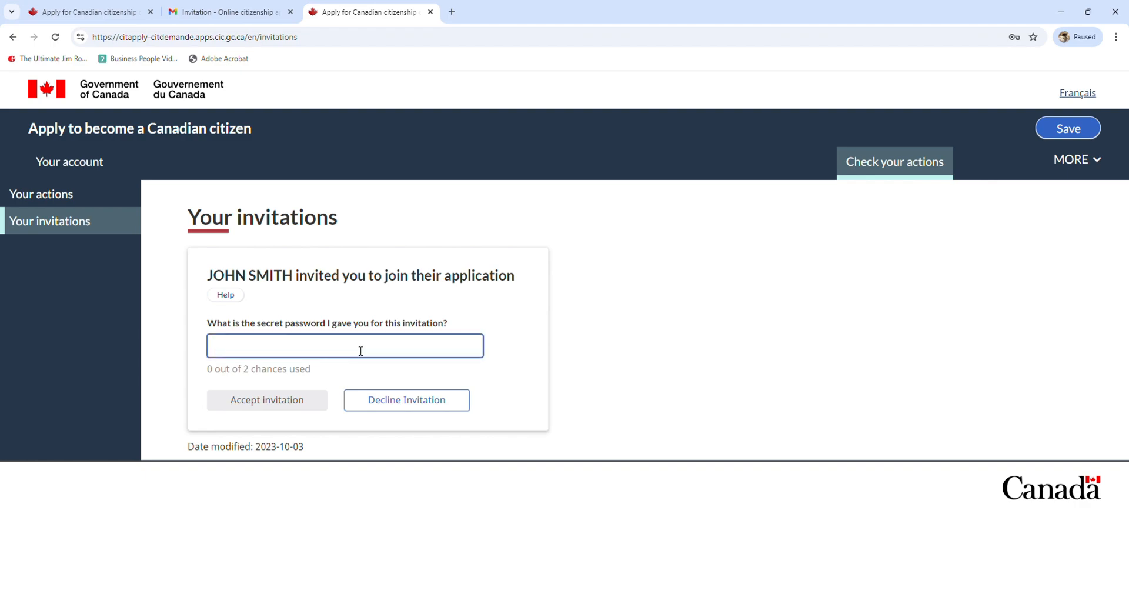
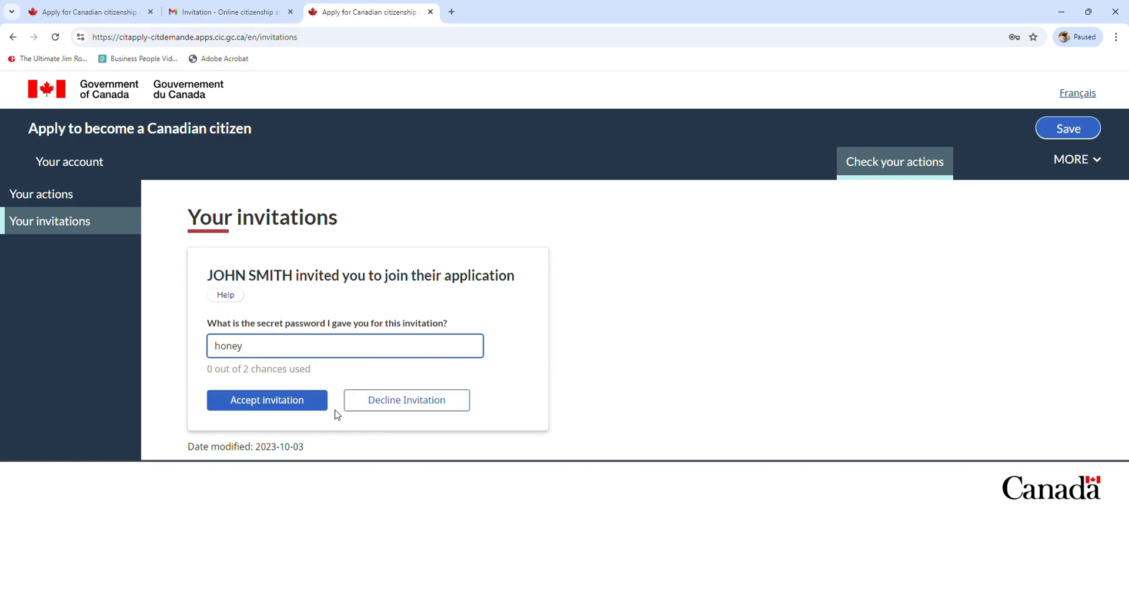
click(285, 411)
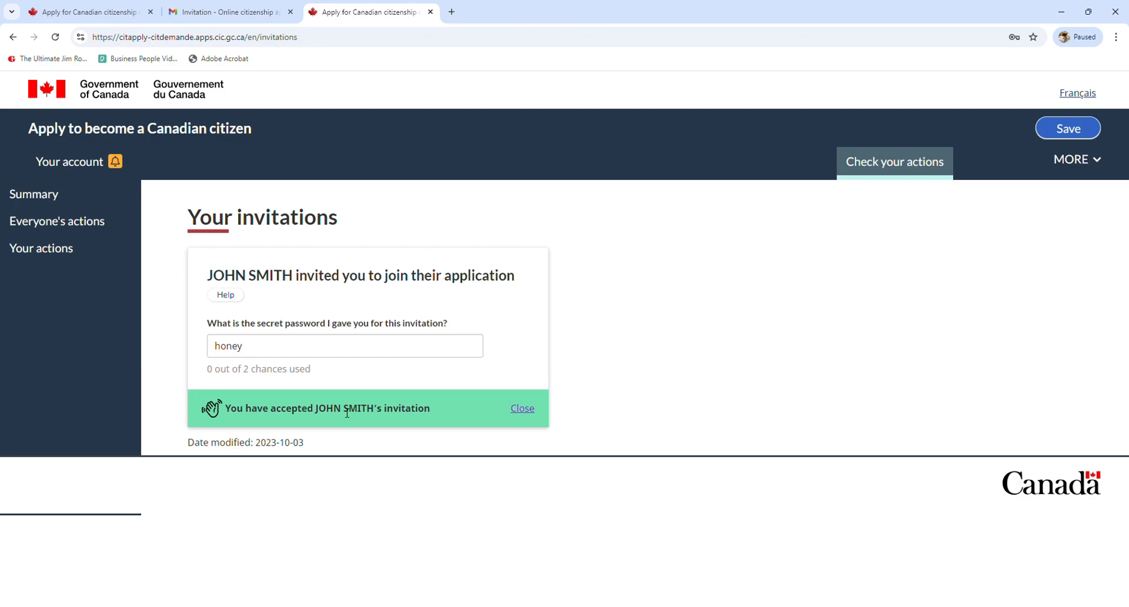
Dismiss the acceptance message and review the group summary listing the adult and two minors
click(523, 408)
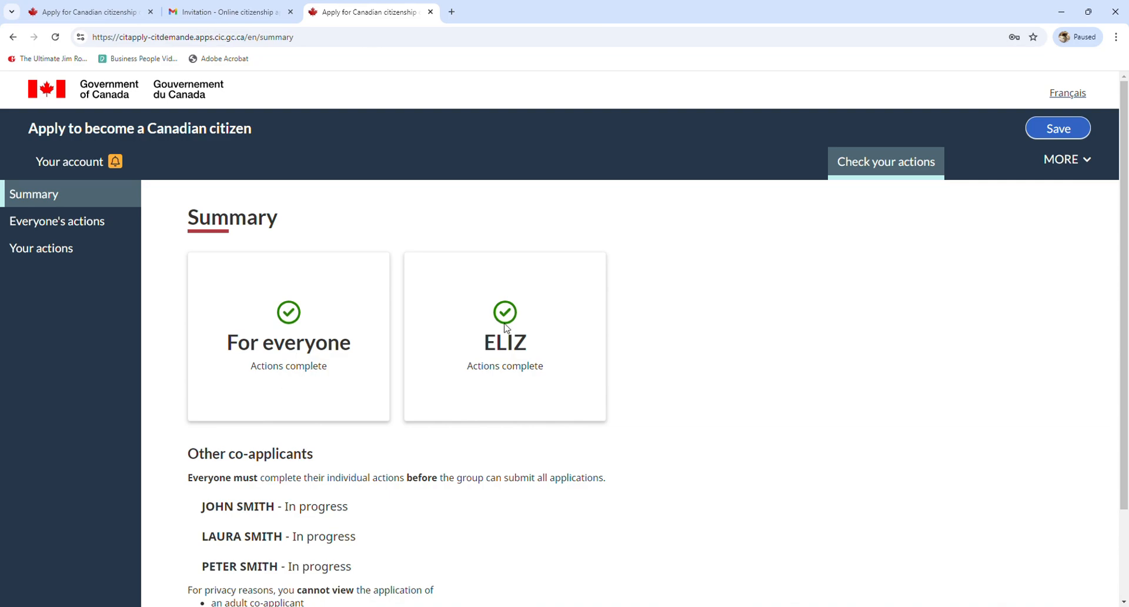
scroll(505, 326, down, 2)
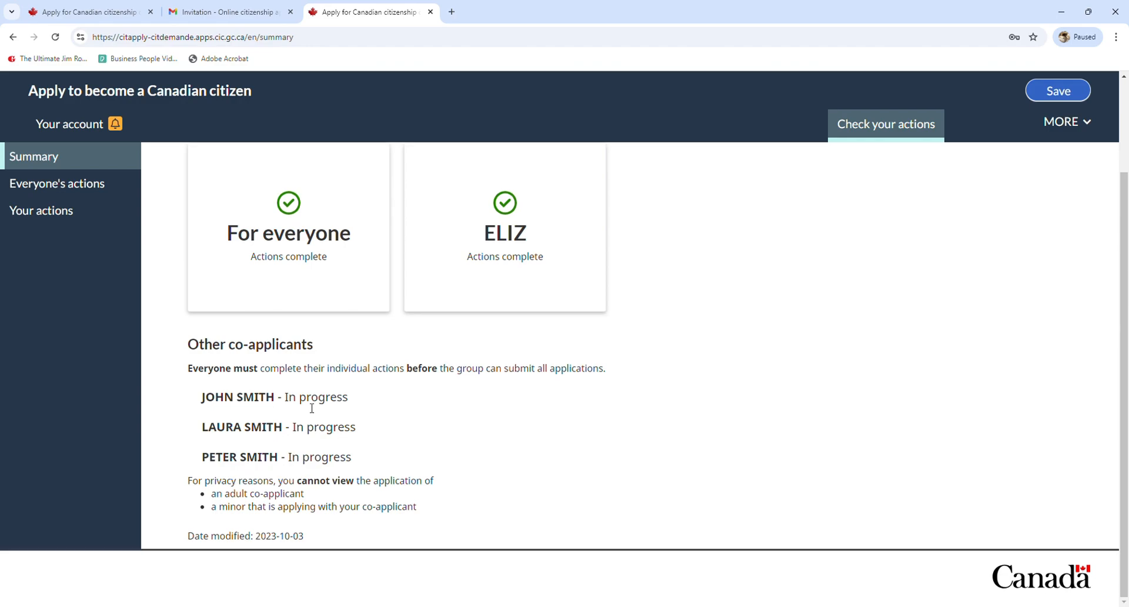
drag(210, 403, 281, 404)
click(227, 425)
drag(202, 427, 280, 428)
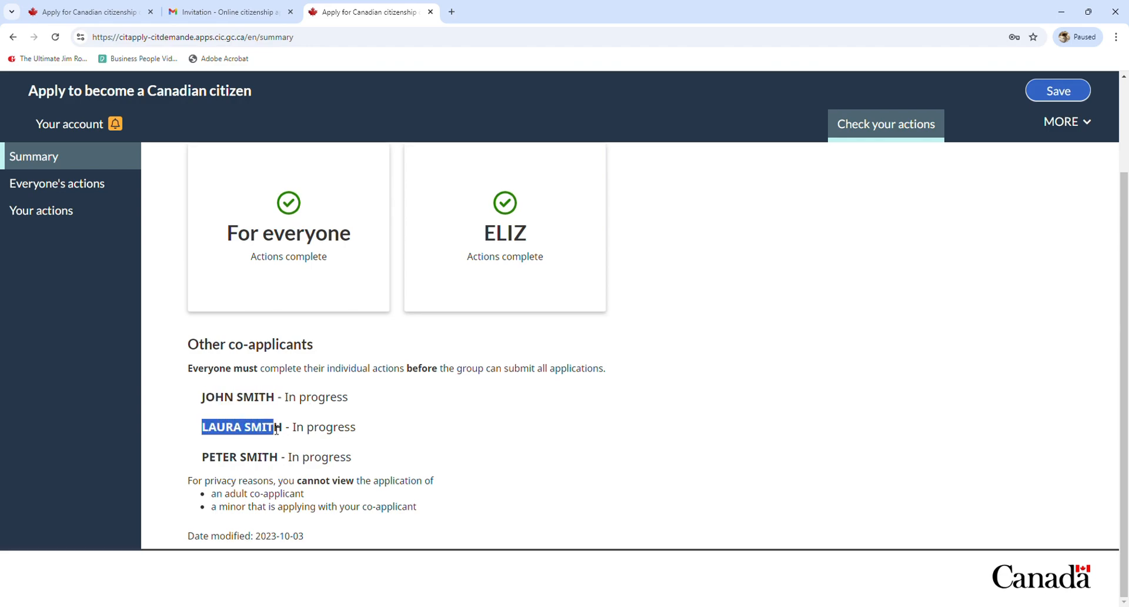
drag(203, 459, 271, 462)
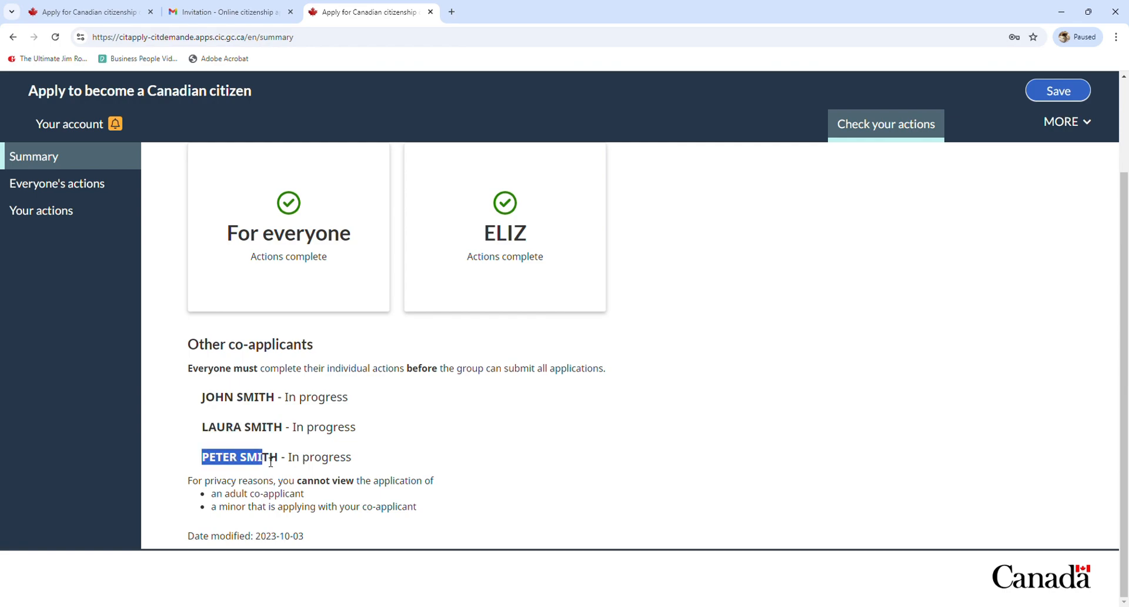
click(376, 450)
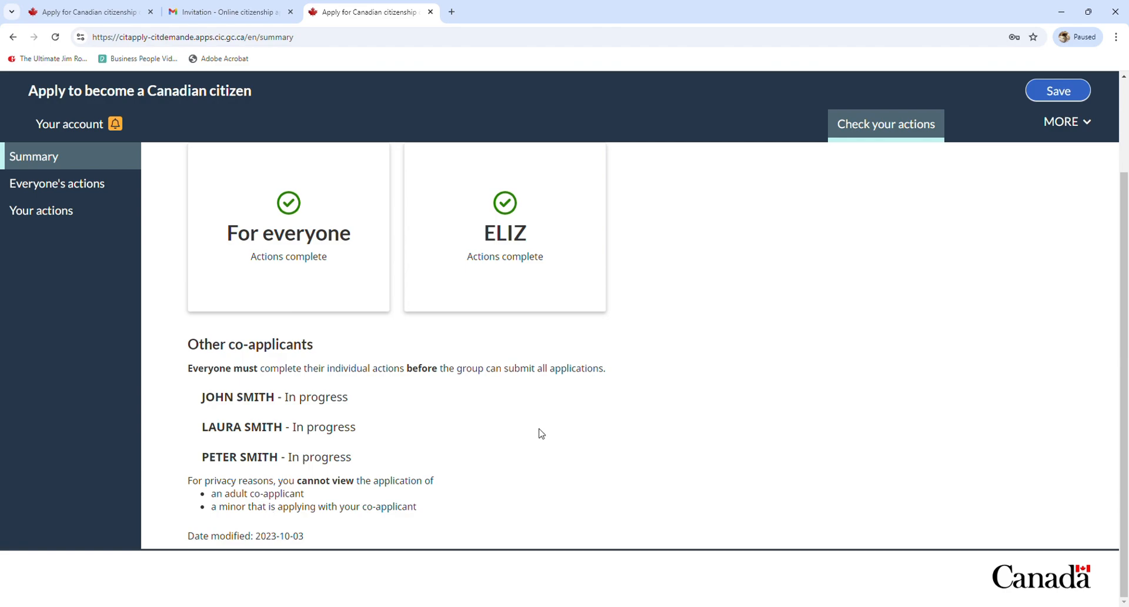
Check everyone's and this applicant's outstanding actions, then open the MORE account menu
click(82, 187)
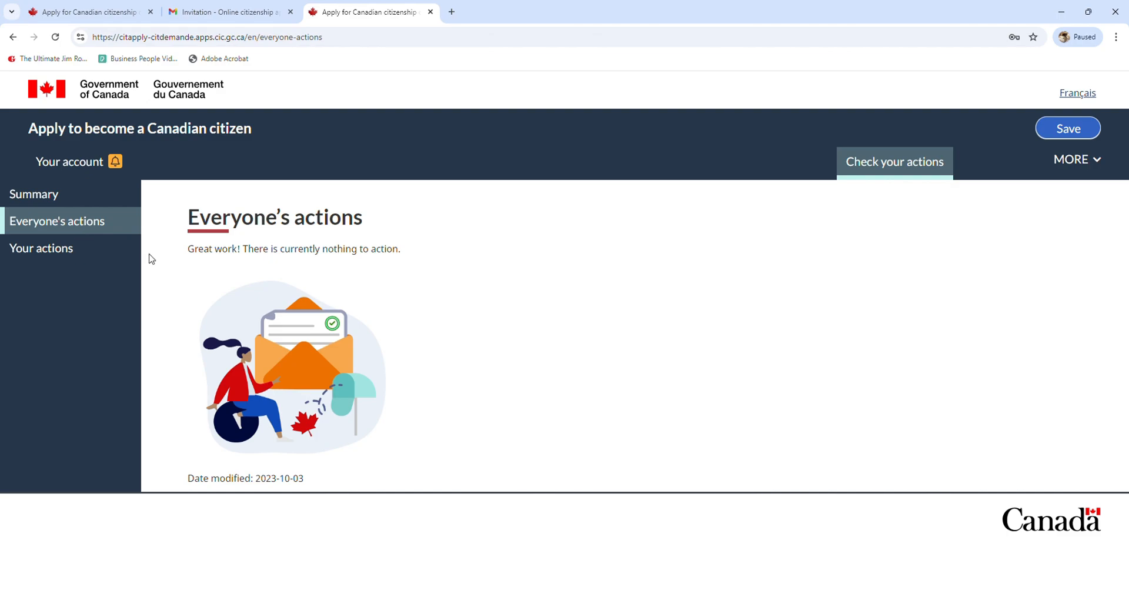
click(53, 252)
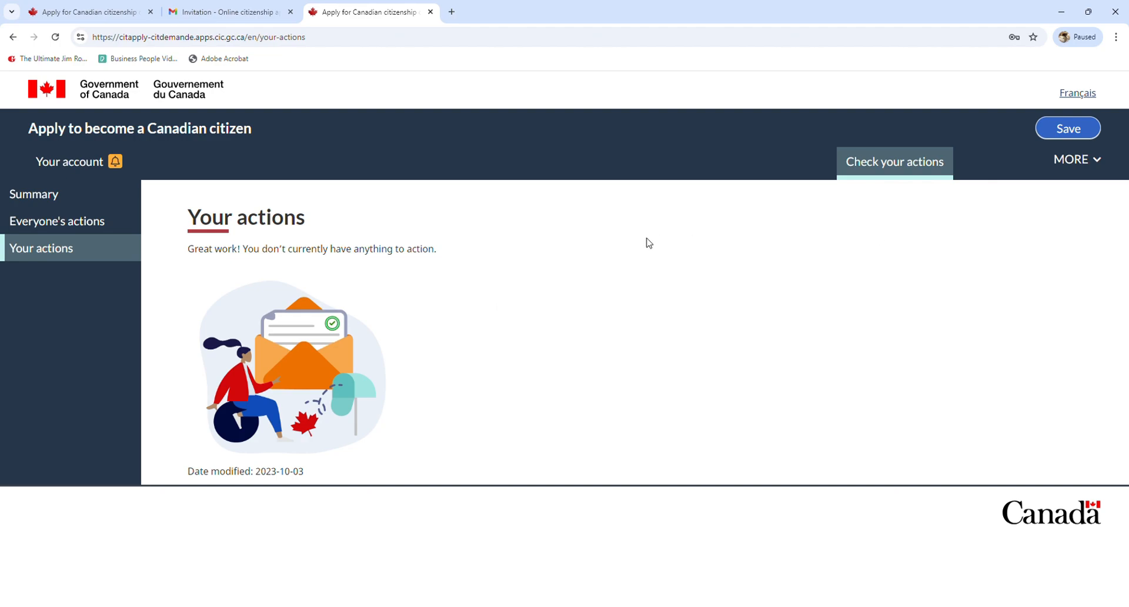
click(1069, 164)
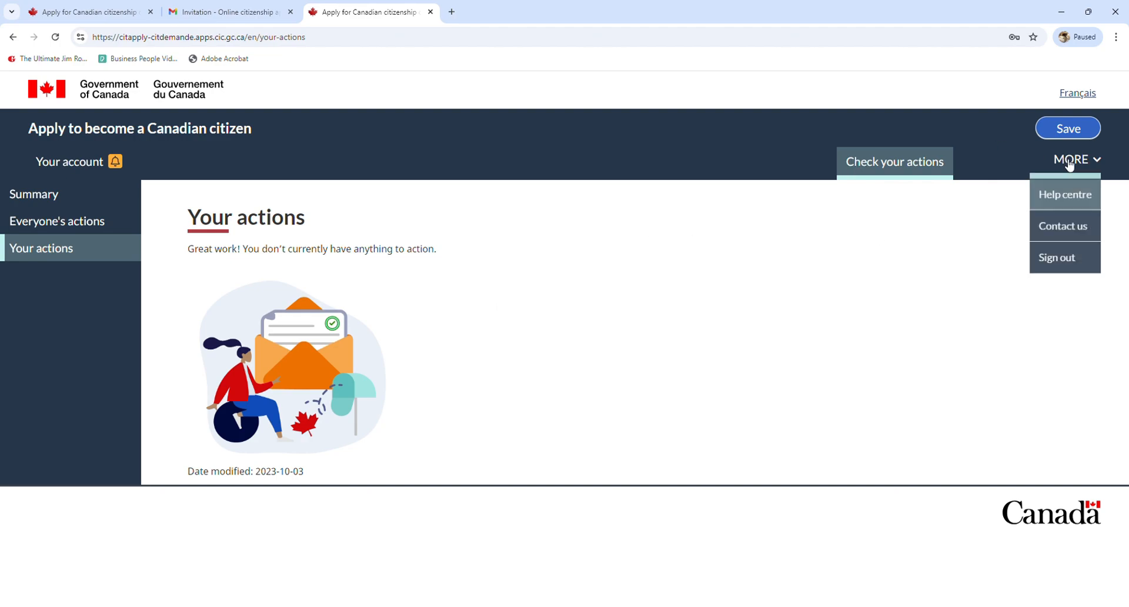
click(868, 224)
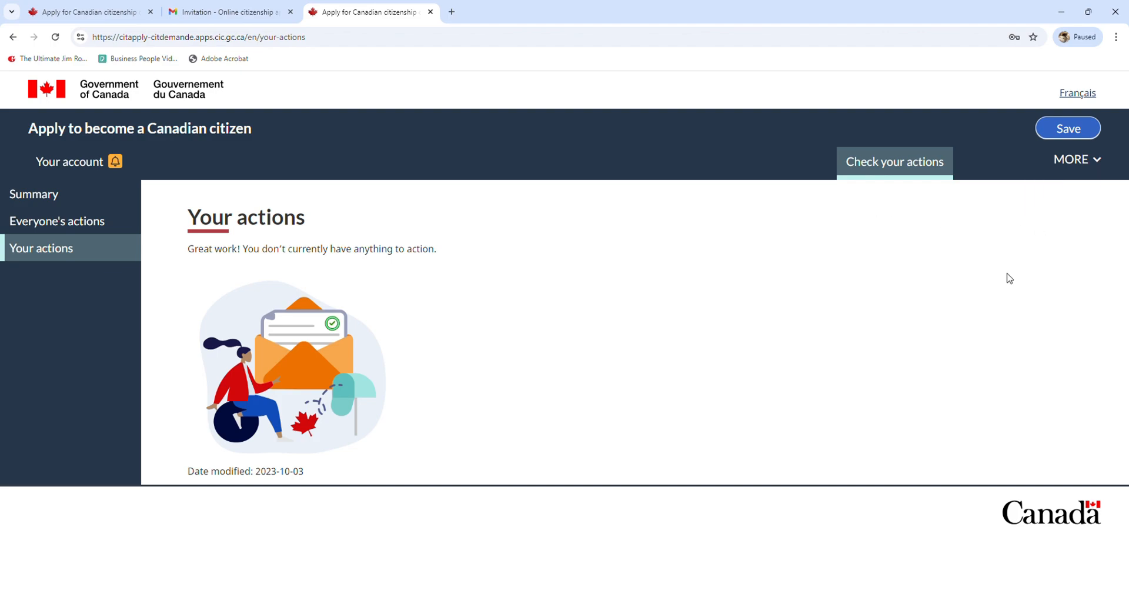
click(1080, 166)
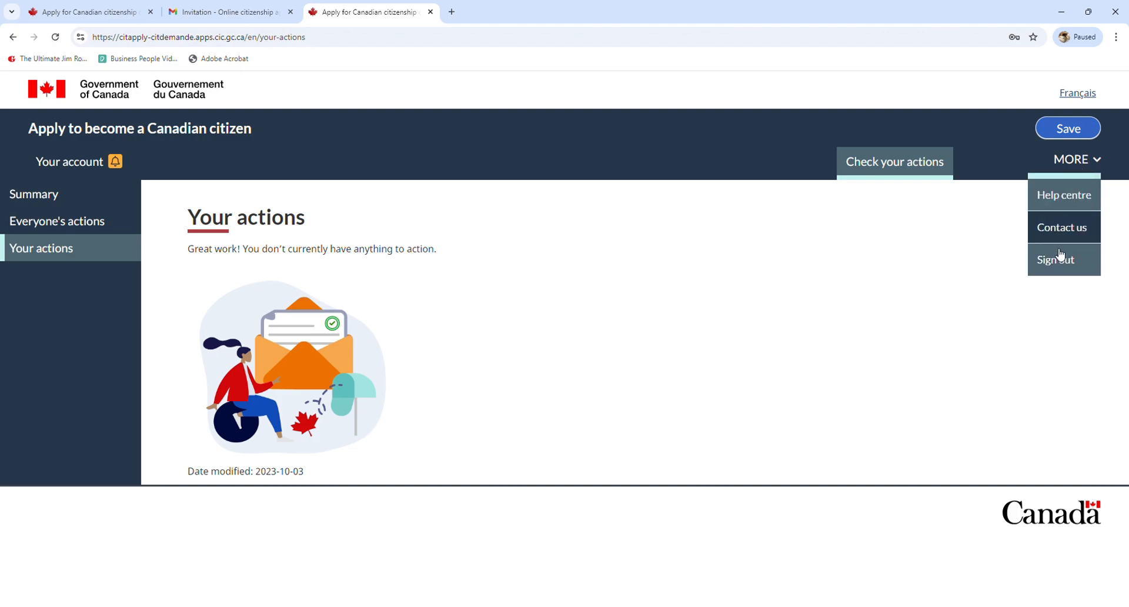
Sign out and sign back in to the main applicant's account
click(1086, 259)
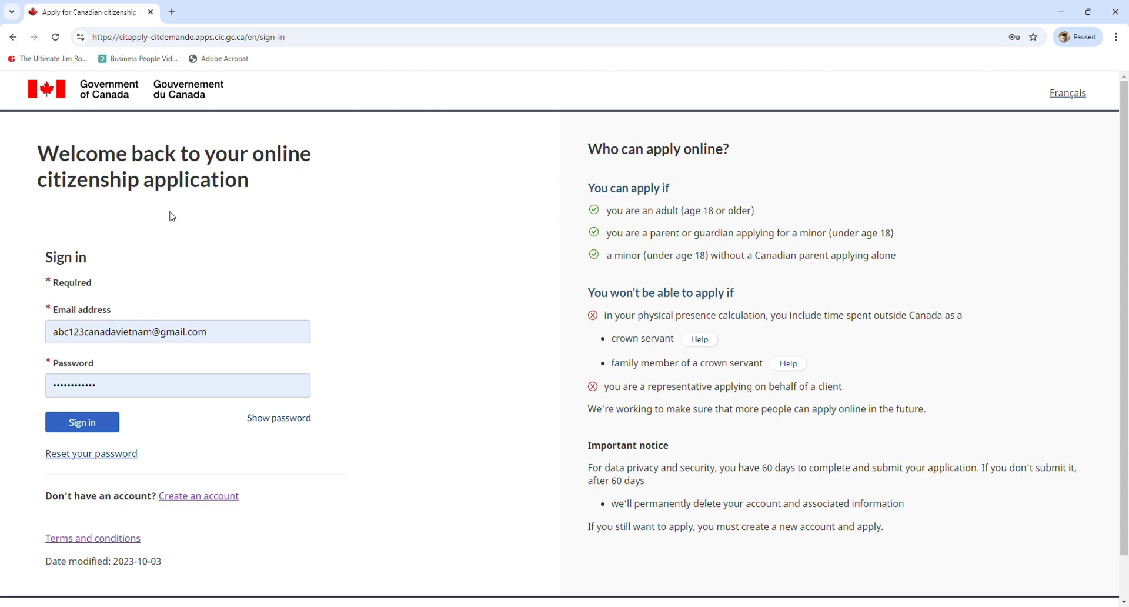
click(86, 428)
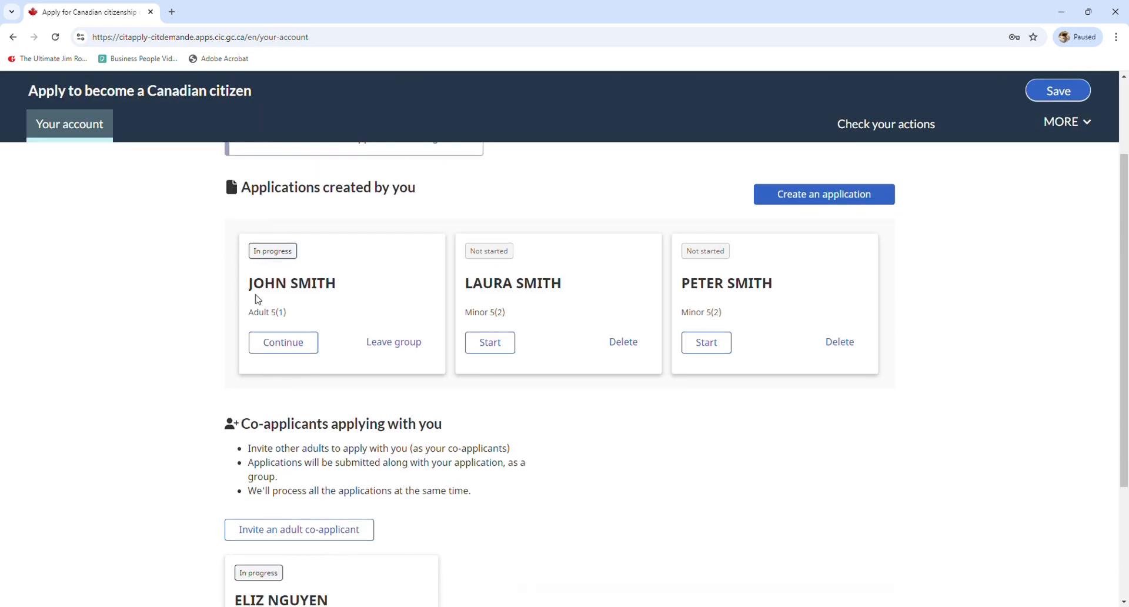
drag(249, 282, 338, 288)
click(338, 291)
Review the two minors' application cards and the adult co-applicant's entry
drag(465, 283, 564, 287)
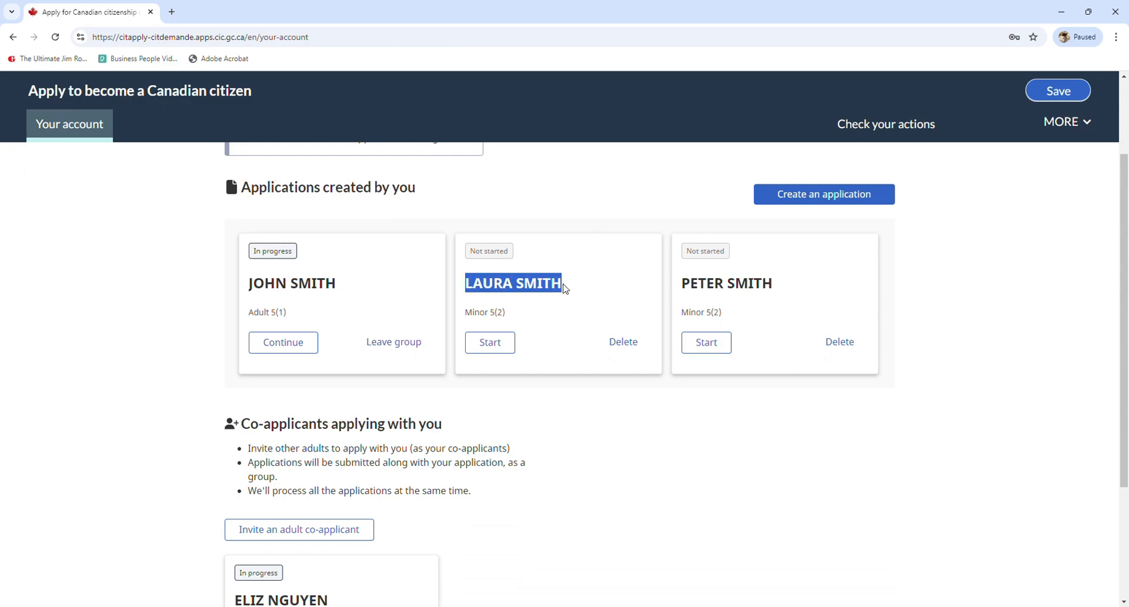
drag(682, 285, 766, 282)
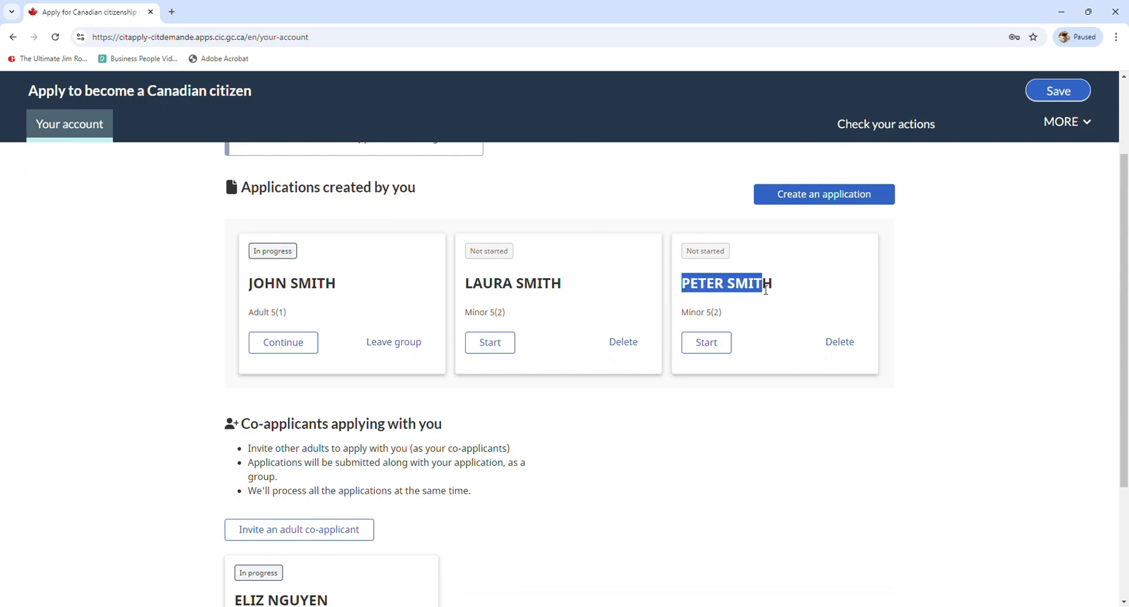
click(766, 289)
scroll(766, 292, down, 3)
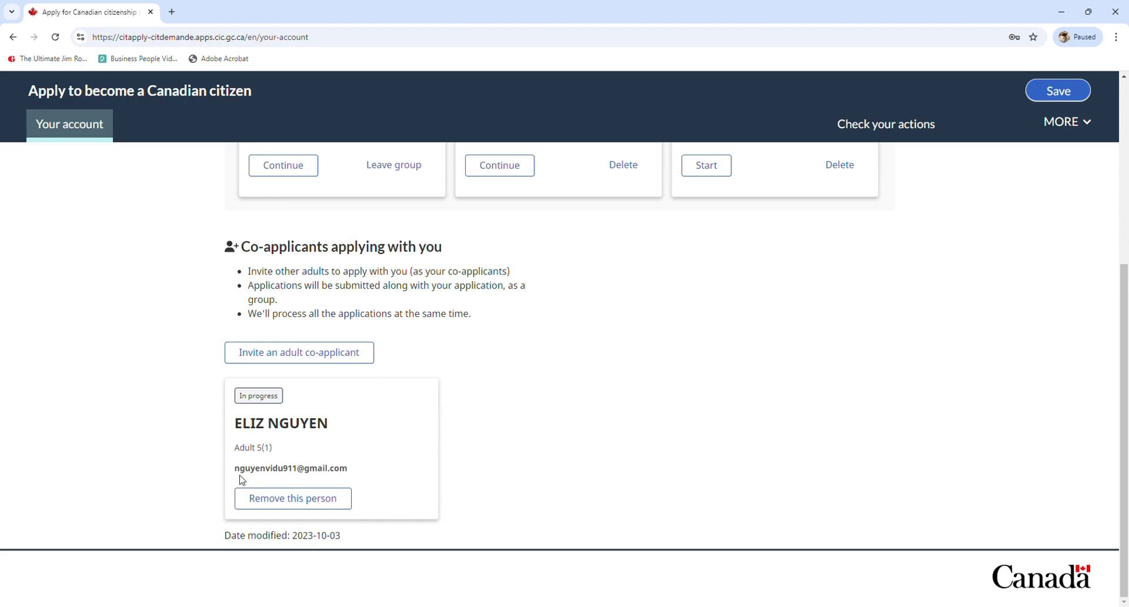
drag(236, 468, 358, 469)
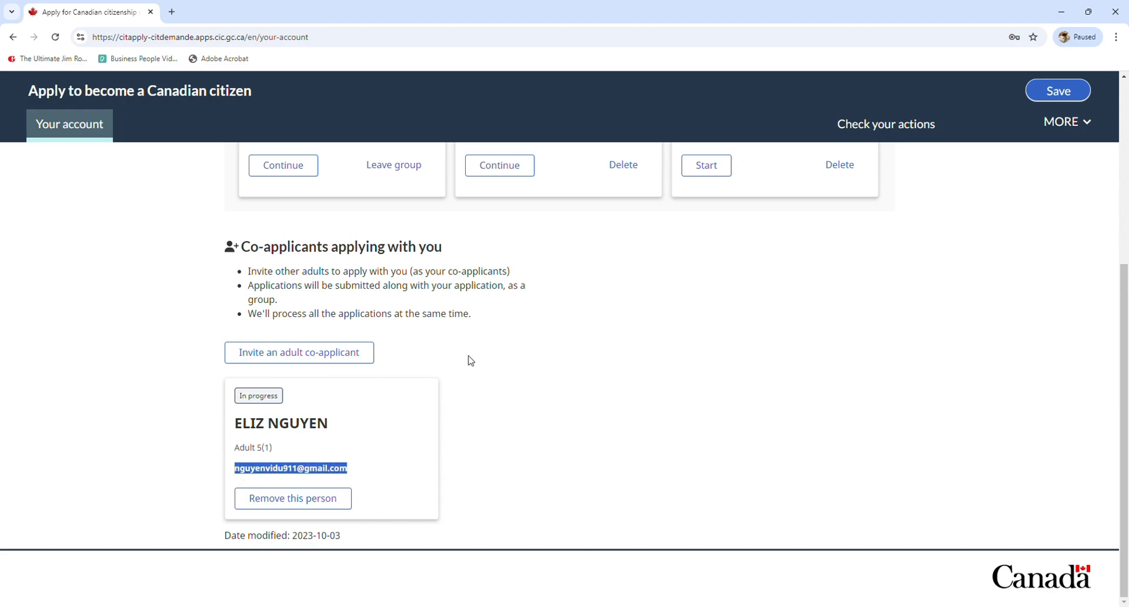
scroll(301, 430, up, 3)
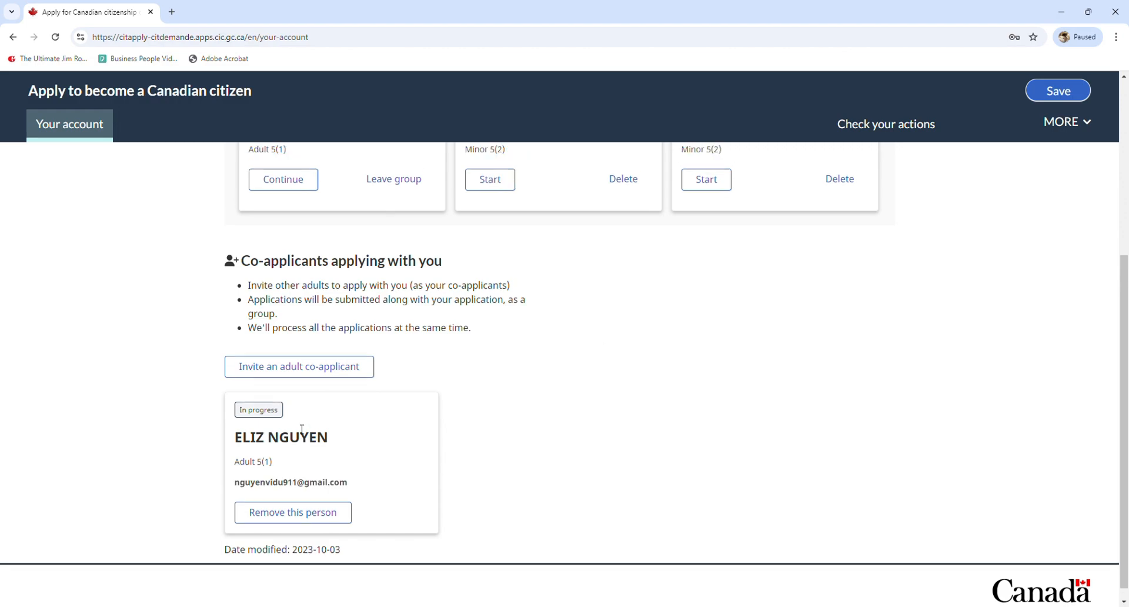
scroll(350, 427, down, 1)
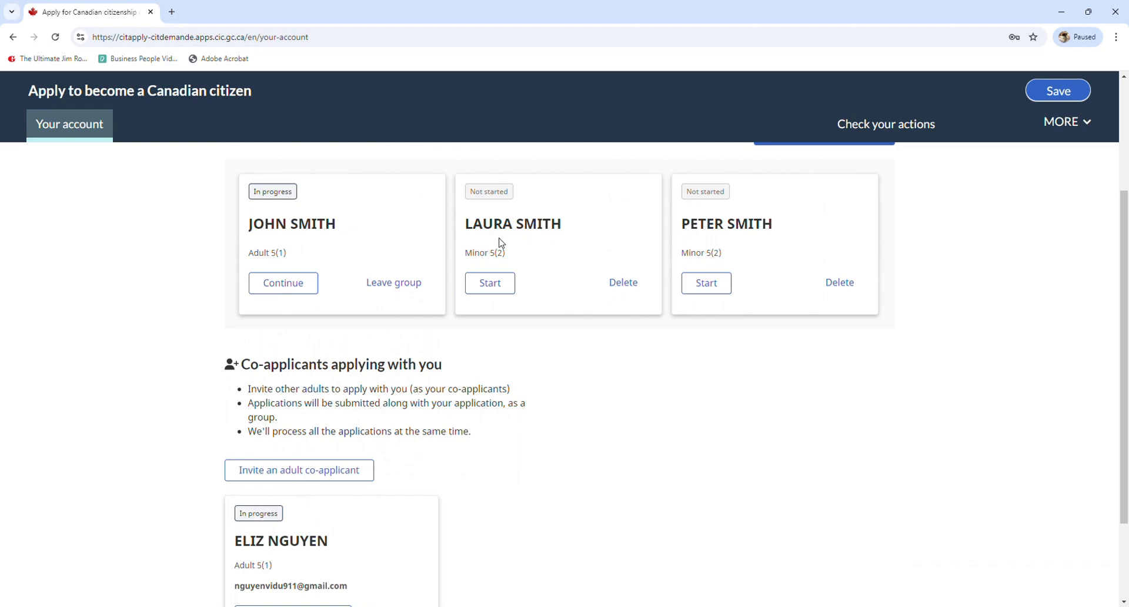
Open the first minor's application form and scroll through the Personal info page
click(501, 291)
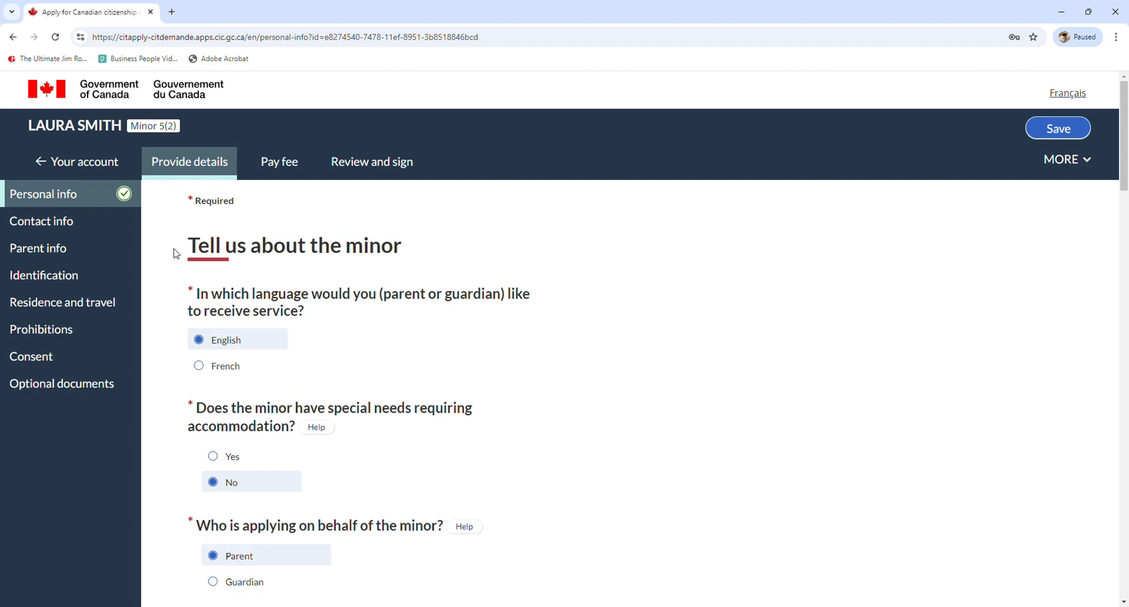
drag(199, 247, 399, 253)
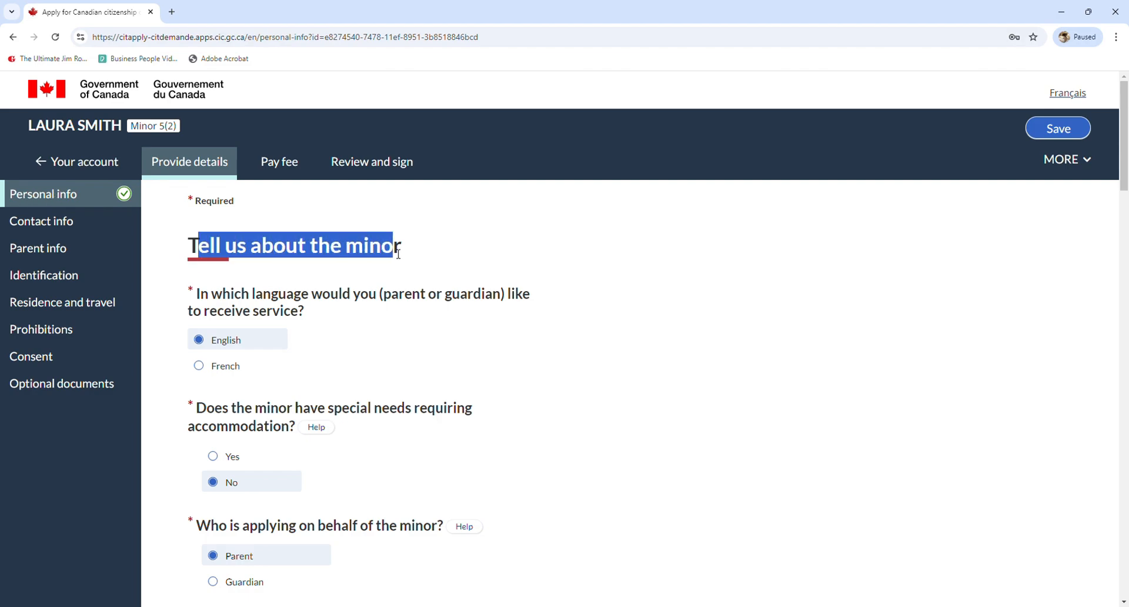
click(397, 254)
scroll(373, 254, down, 1)
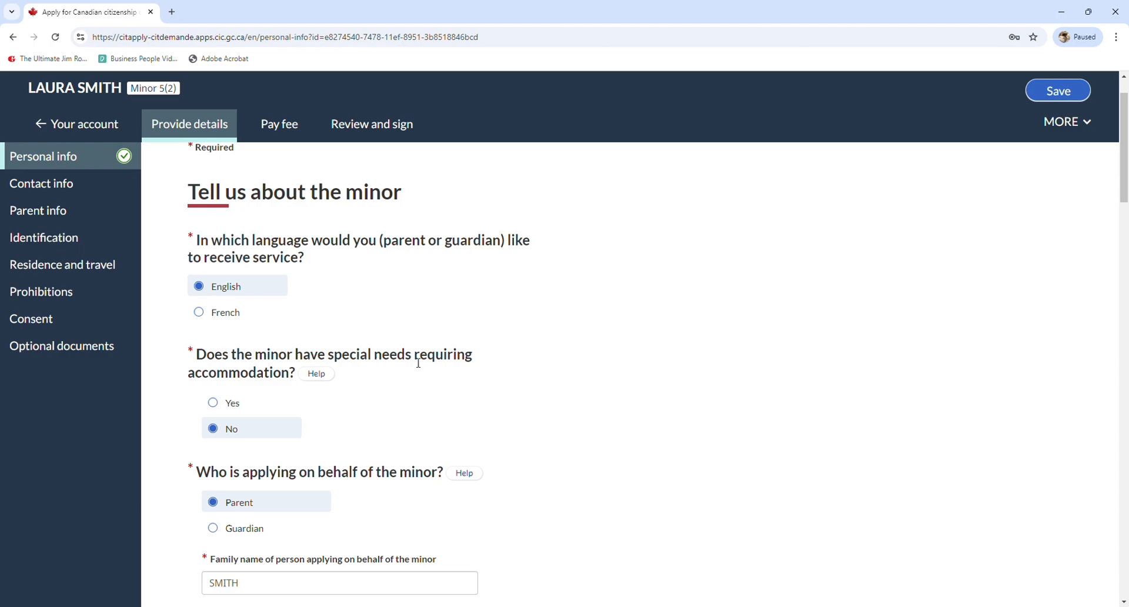
scroll(235, 352, down, 1)
scroll(242, 325, down, 1)
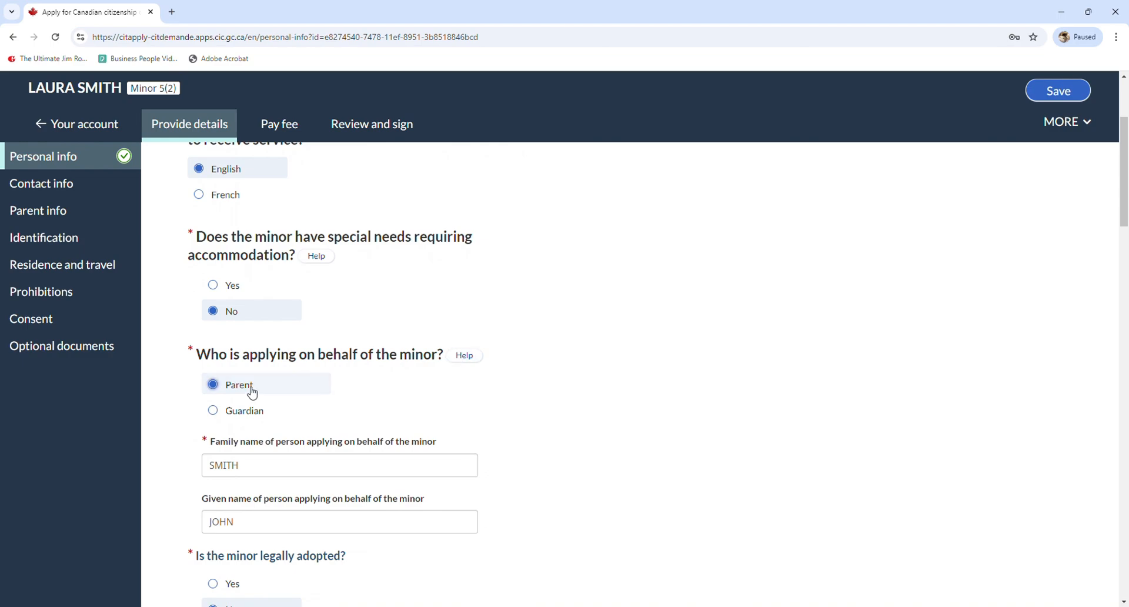
scroll(264, 441, down, 2)
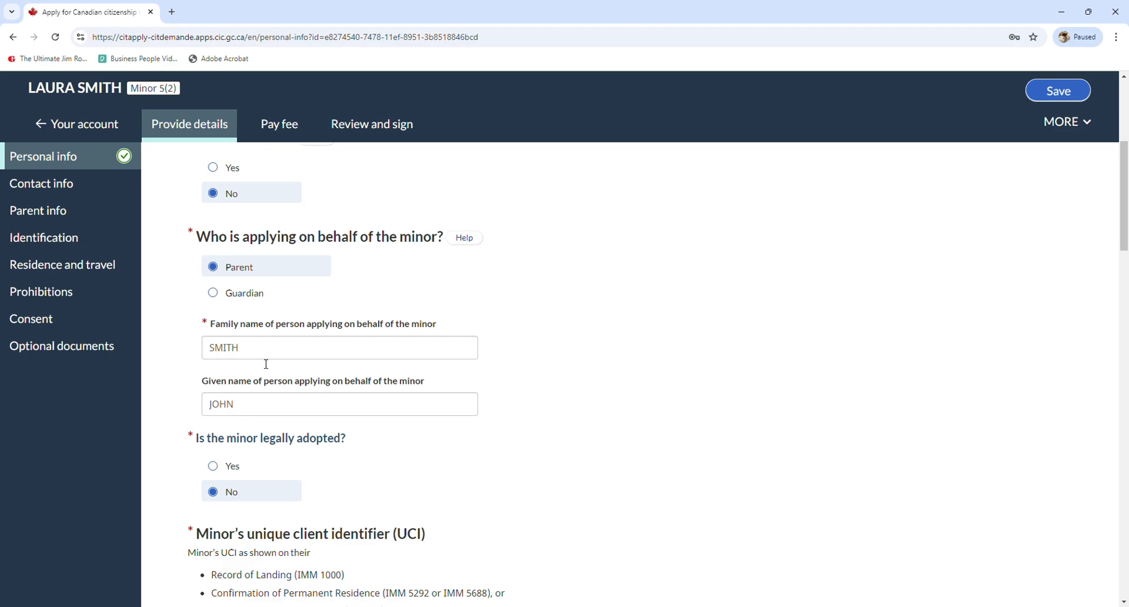
scroll(269, 360, down, 1)
scroll(270, 359, down, 1)
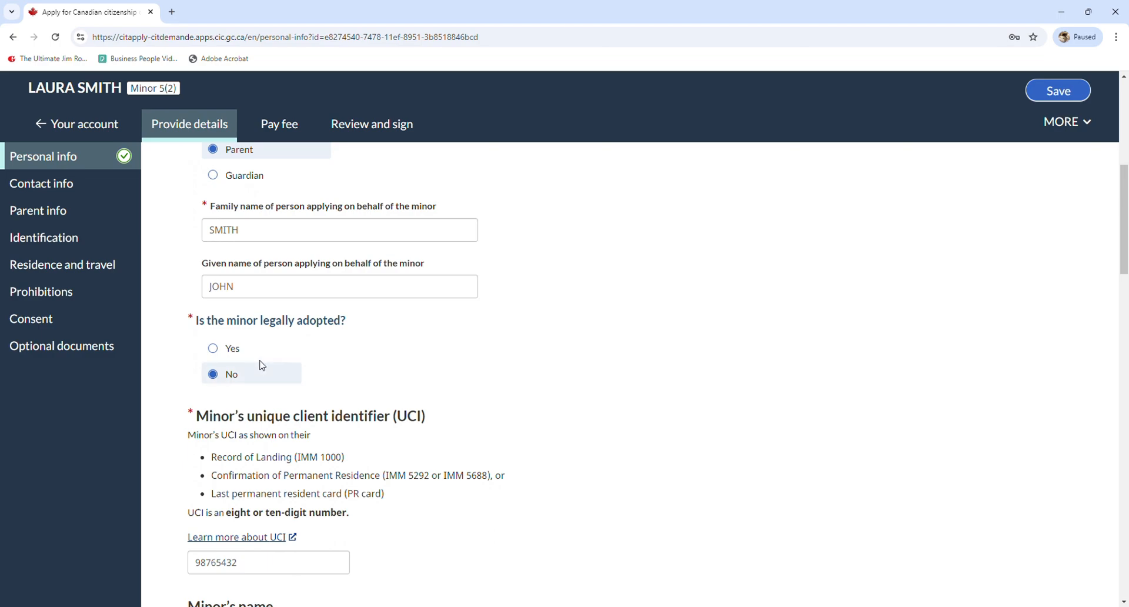
scroll(263, 351, down, 2)
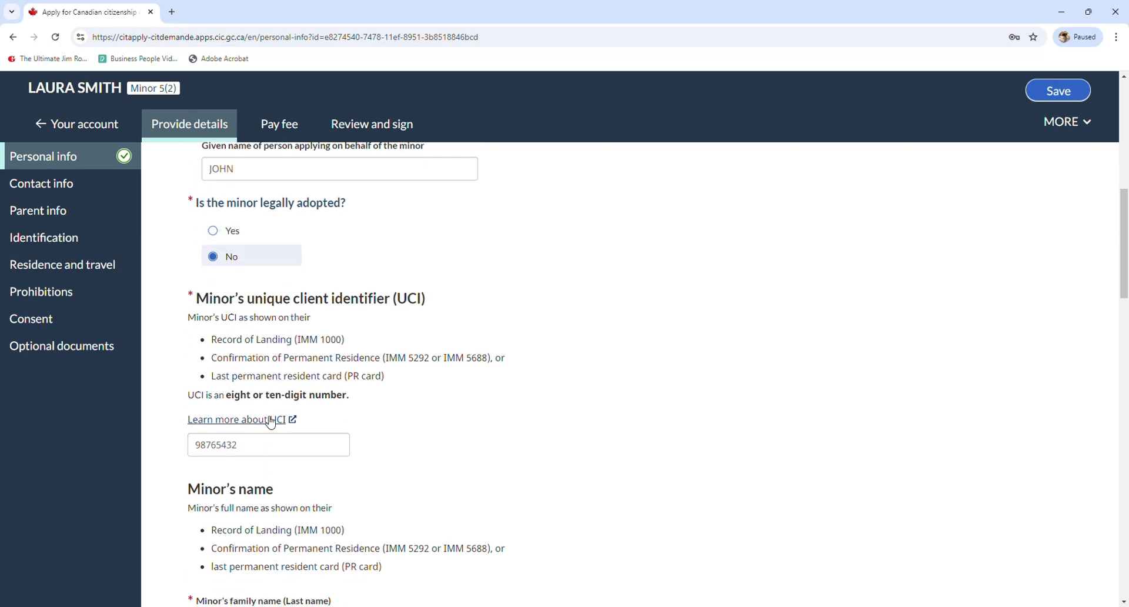
scroll(268, 423, down, 1)
scroll(252, 402, down, 2)
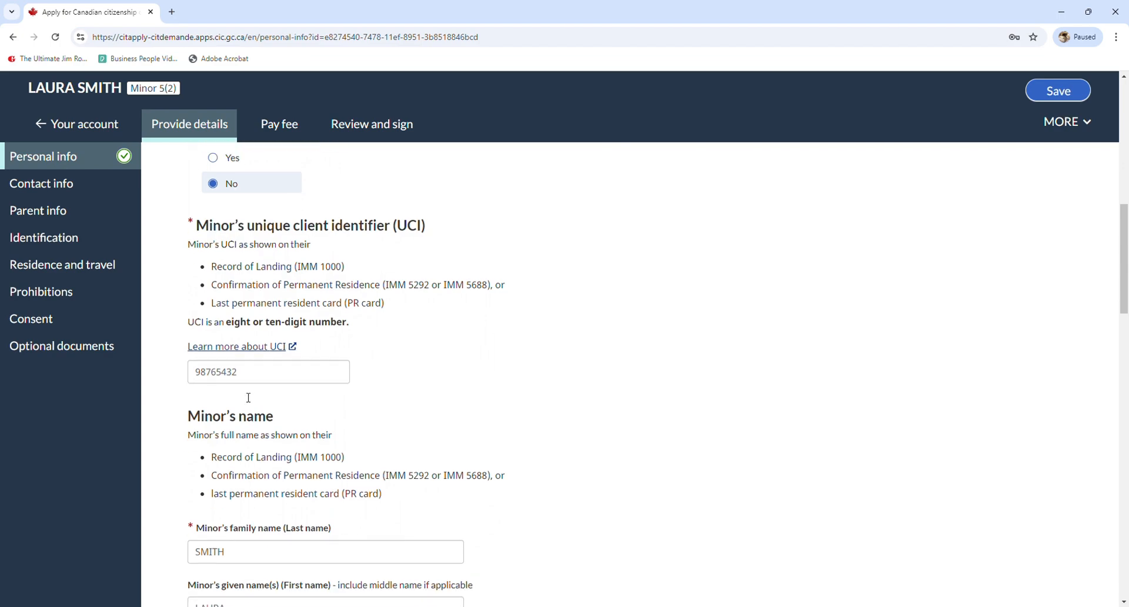
scroll(253, 382, down, 2)
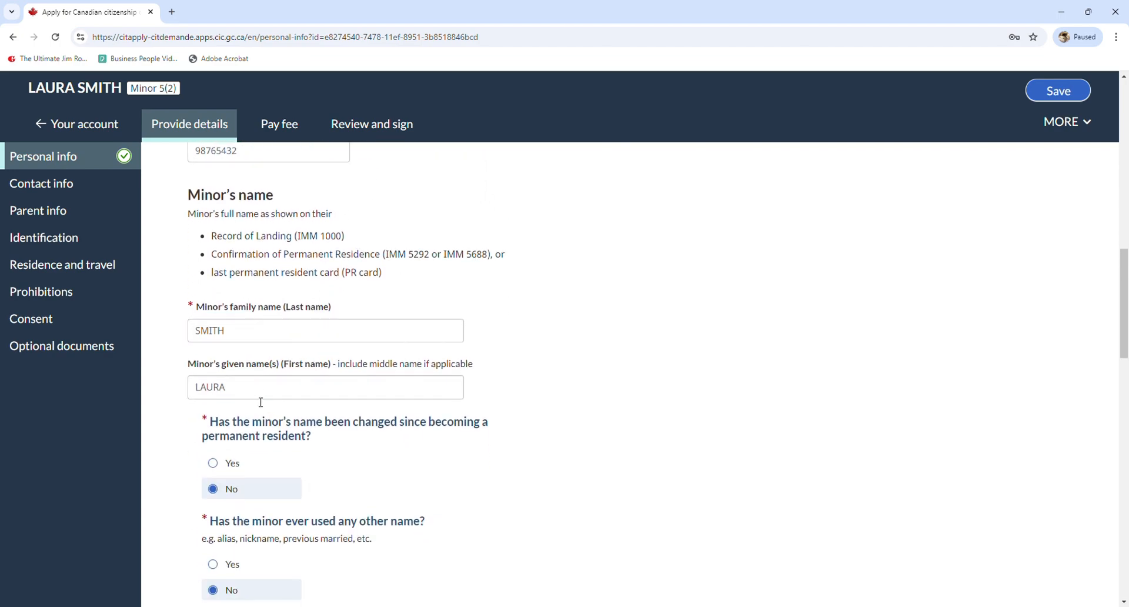
scroll(248, 393, down, 2)
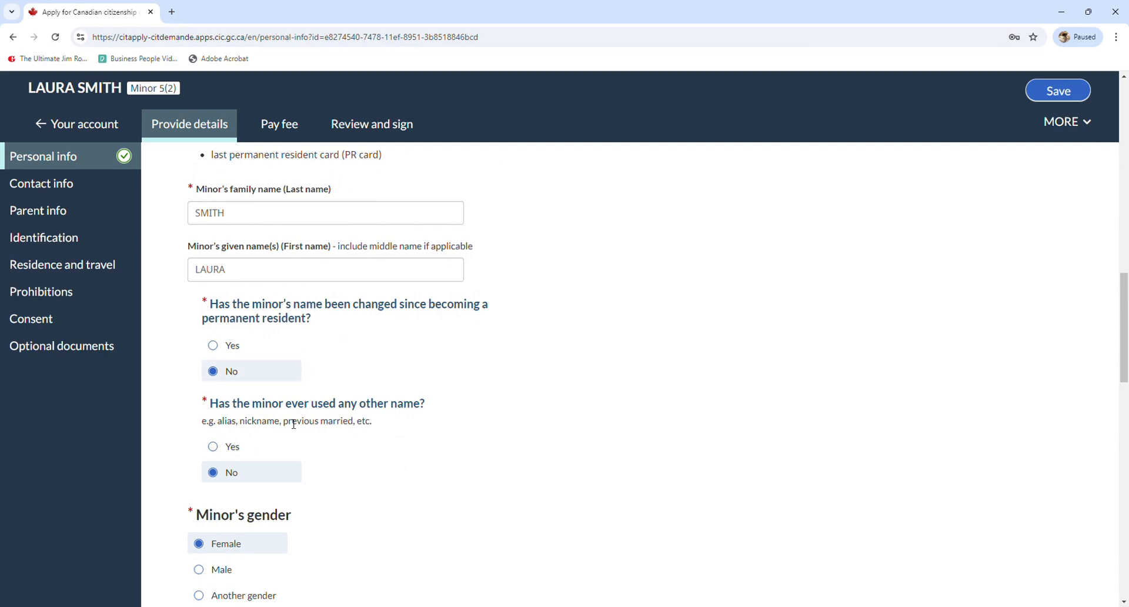
Check the lower fields: the birth-date warning, birthplace HANOI, Vietnam, and marital status Single
scroll(249, 469, down, 1)
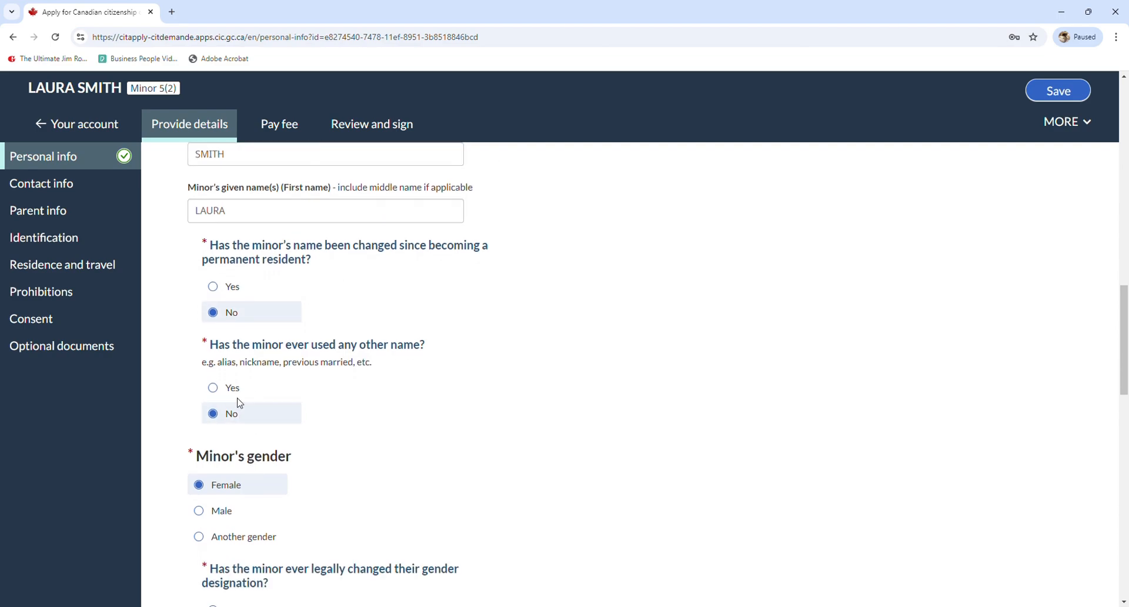
scroll(239, 403, down, 2)
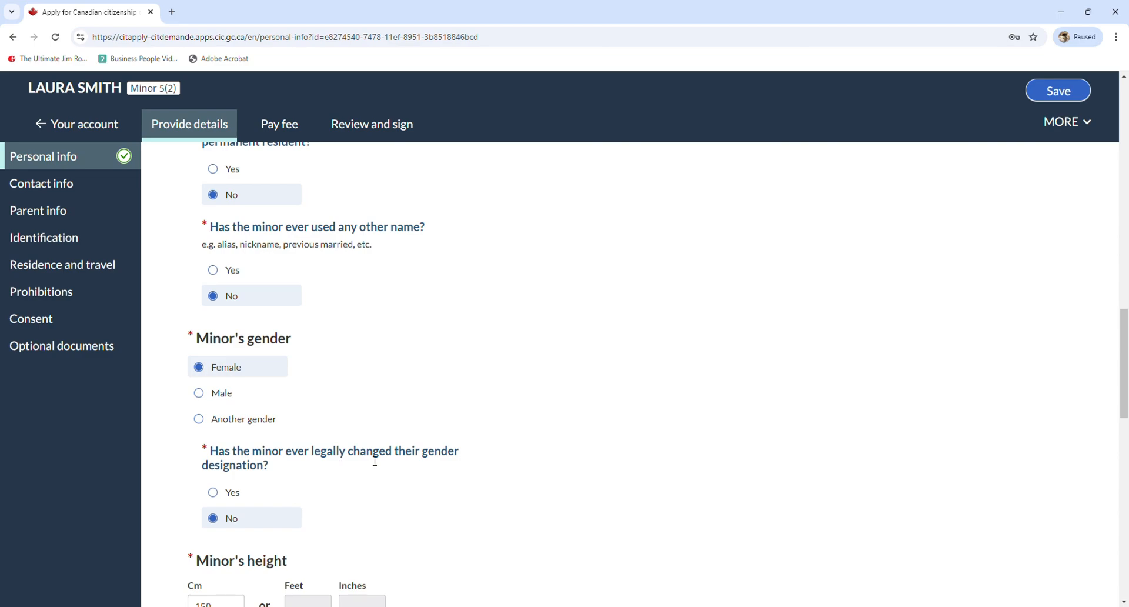
scroll(279, 470, down, 1)
scroll(280, 471, down, 1)
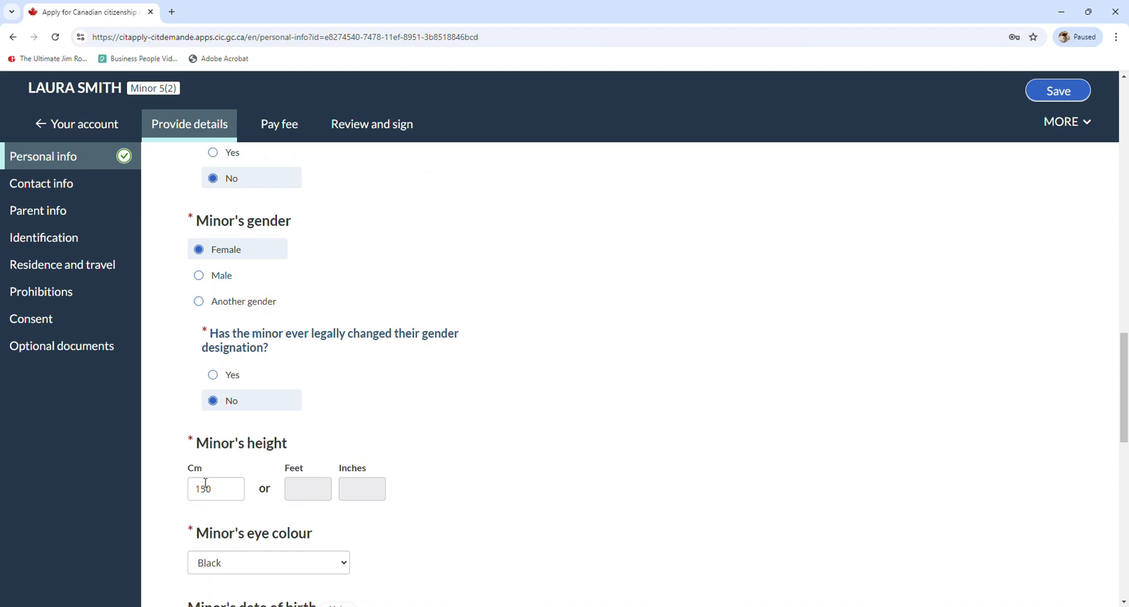
scroll(361, 487, down, 2)
scroll(357, 486, down, 1)
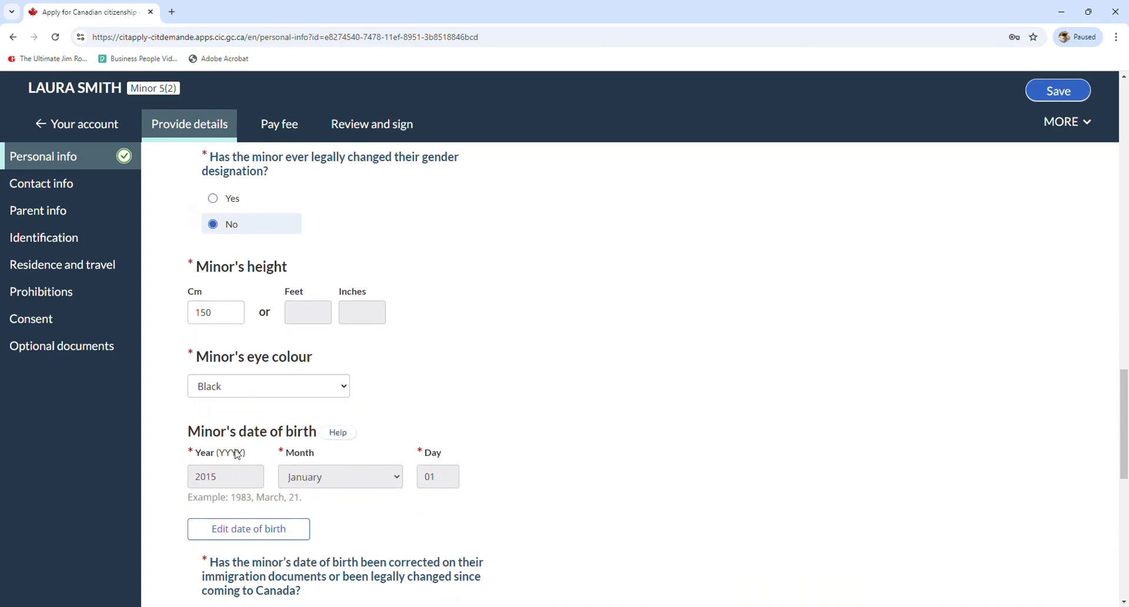
scroll(250, 390, down, 2)
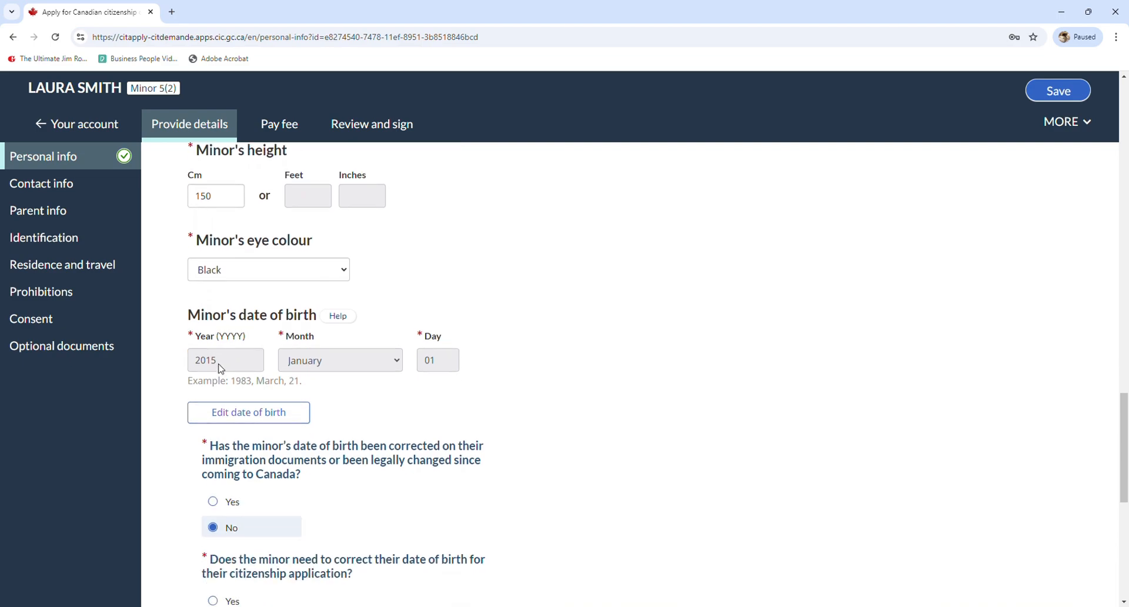
scroll(233, 335, down, 2)
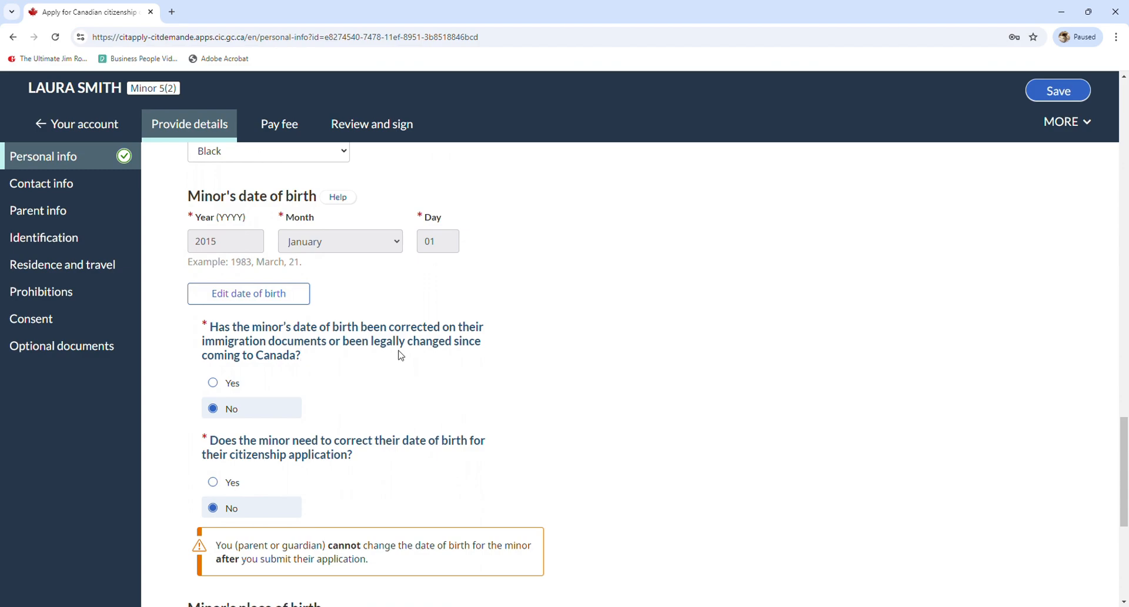
scroll(286, 375, down, 1)
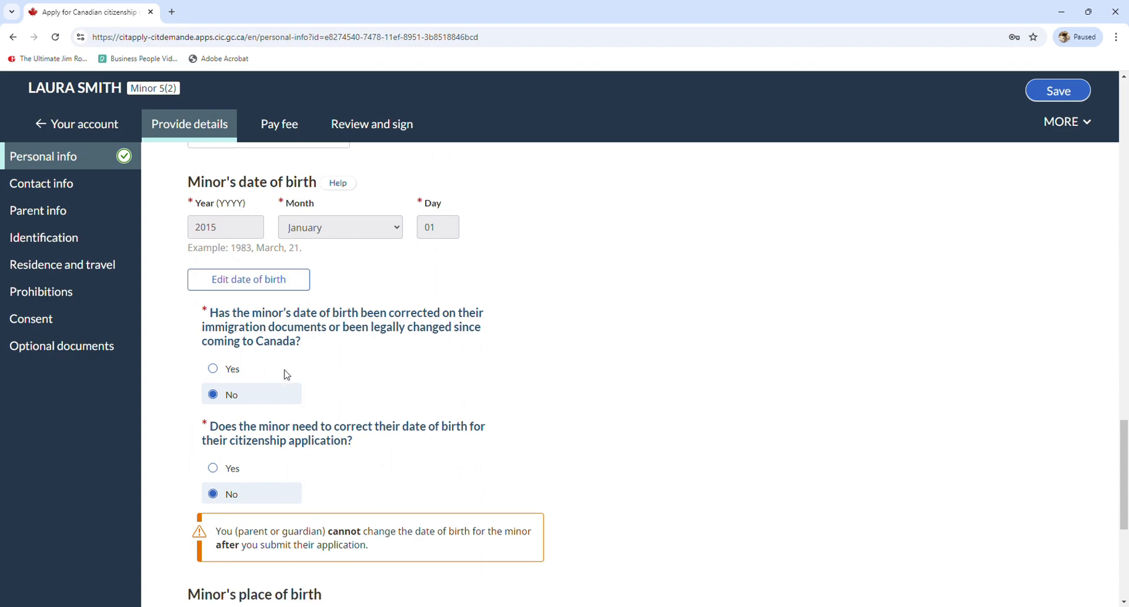
scroll(287, 374, down, 1)
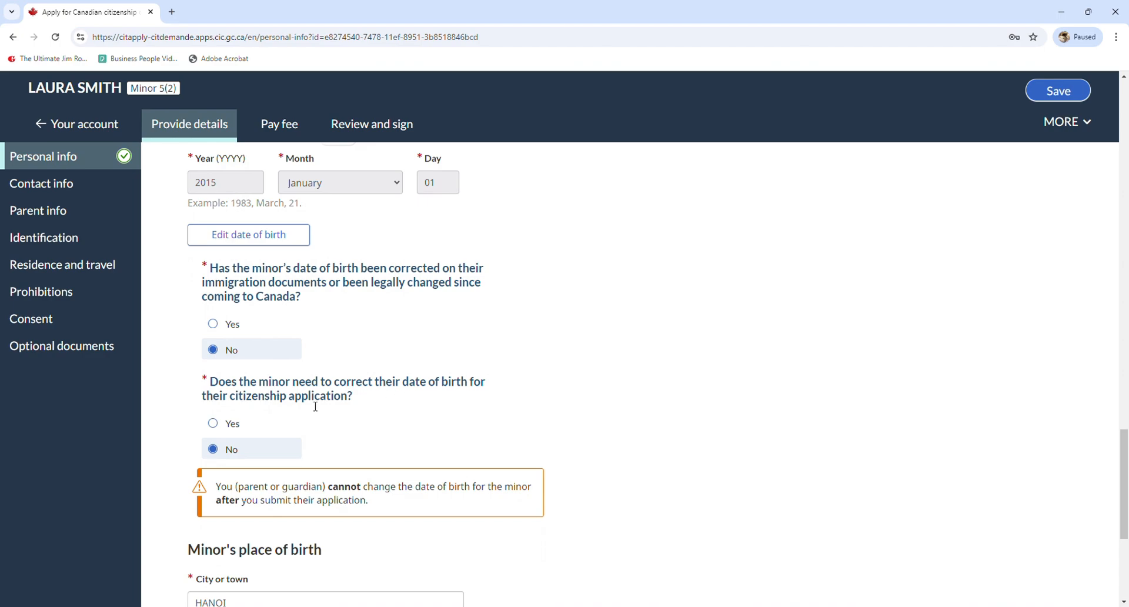
scroll(252, 411, down, 2)
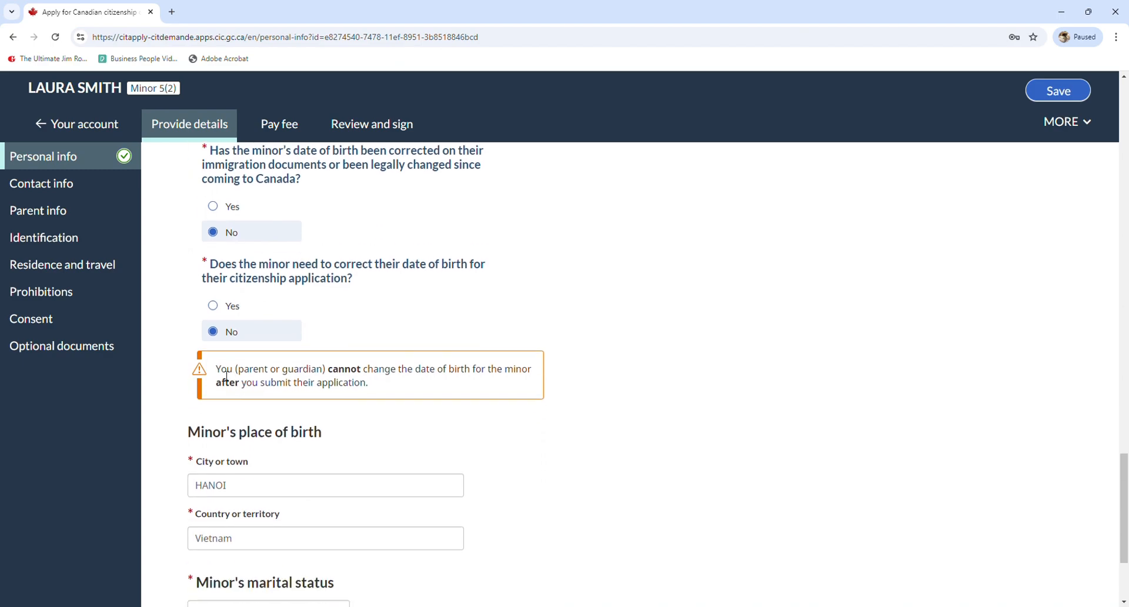
drag(217, 369, 365, 388)
click(365, 391)
scroll(345, 389, down, 2)
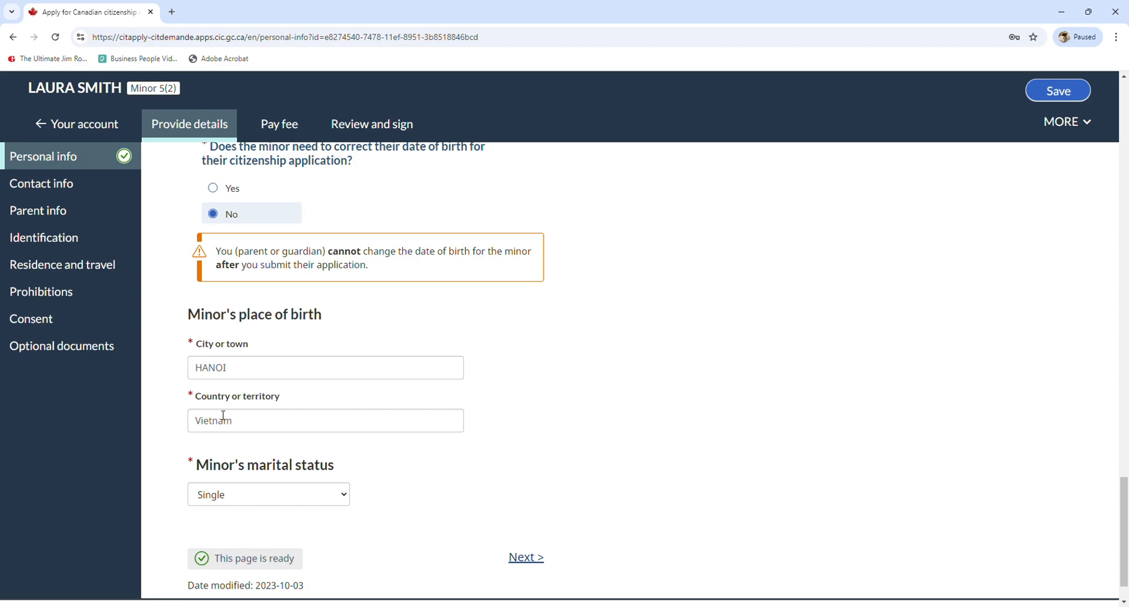
scroll(236, 419, down, 1)
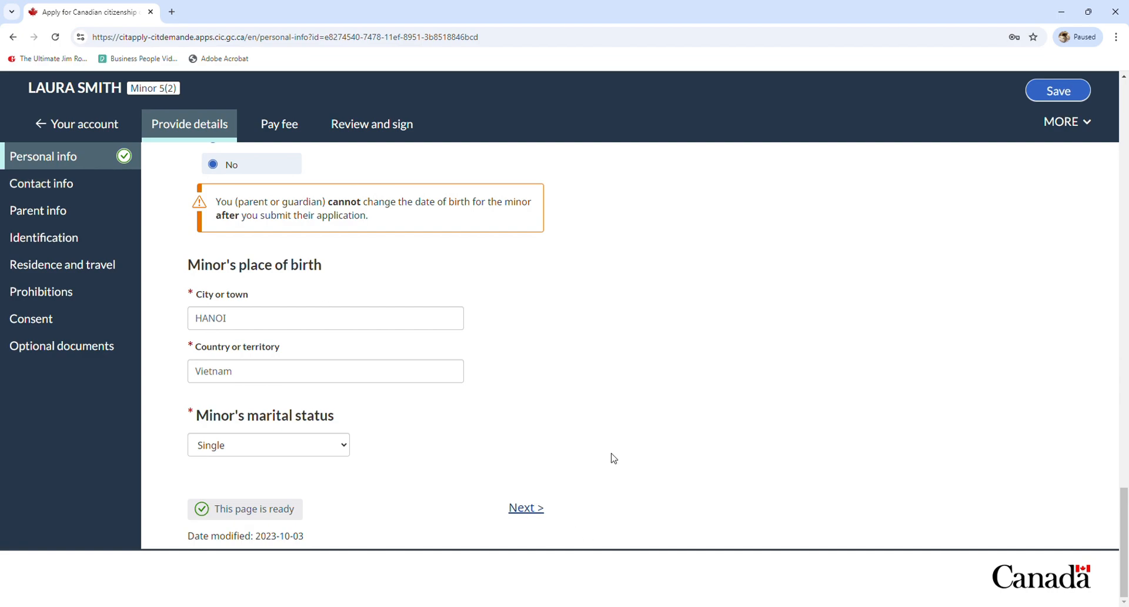
Open the minor's Contact info and review the contact question and email address
click(534, 517)
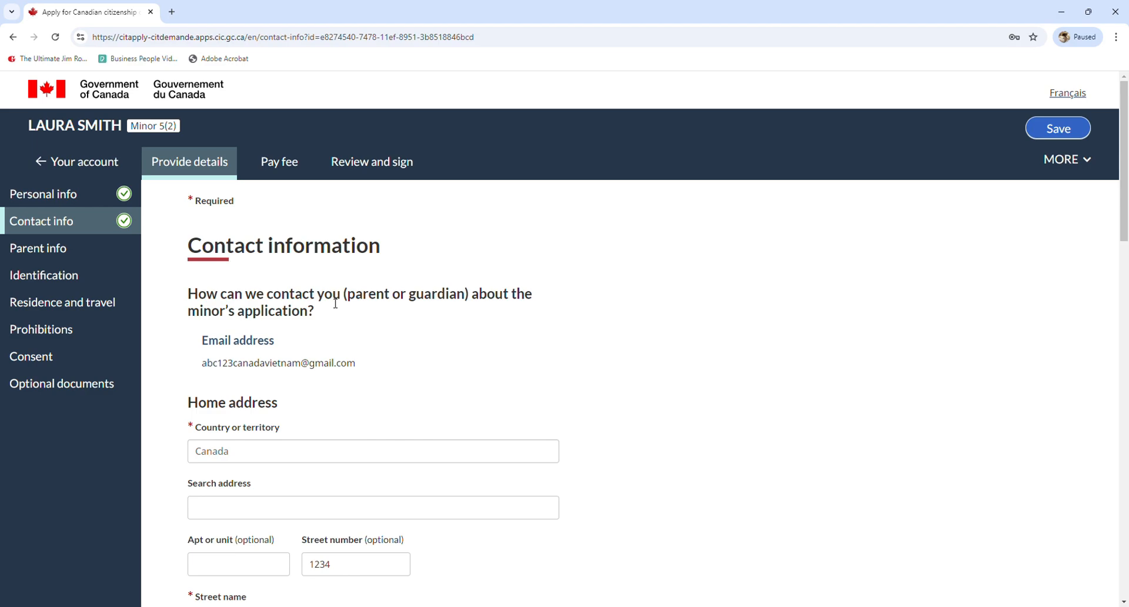
drag(199, 295, 349, 306)
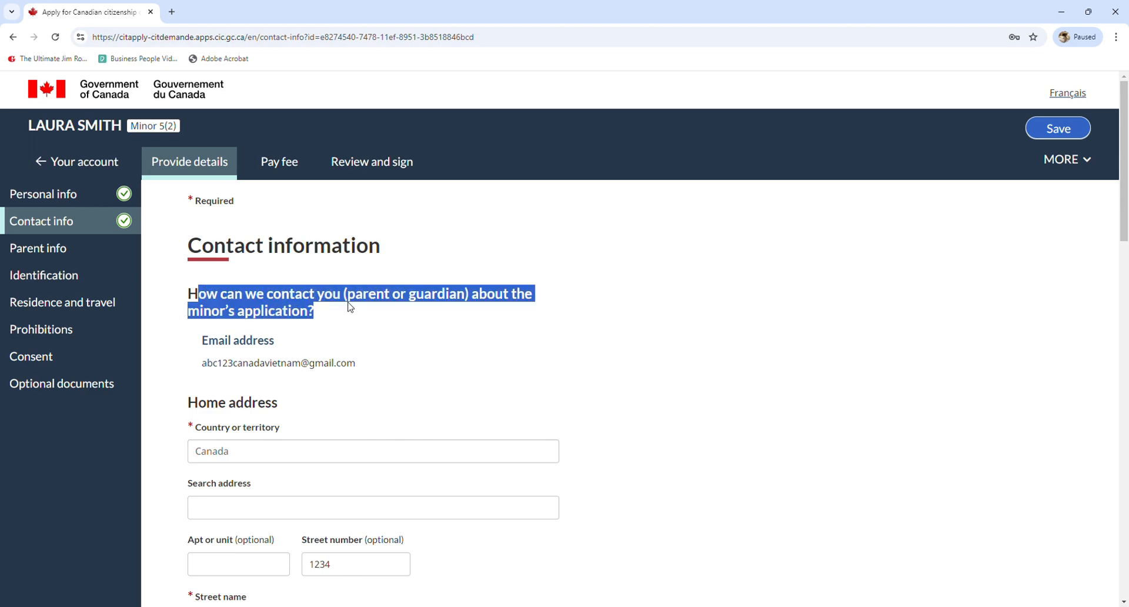
click(344, 313)
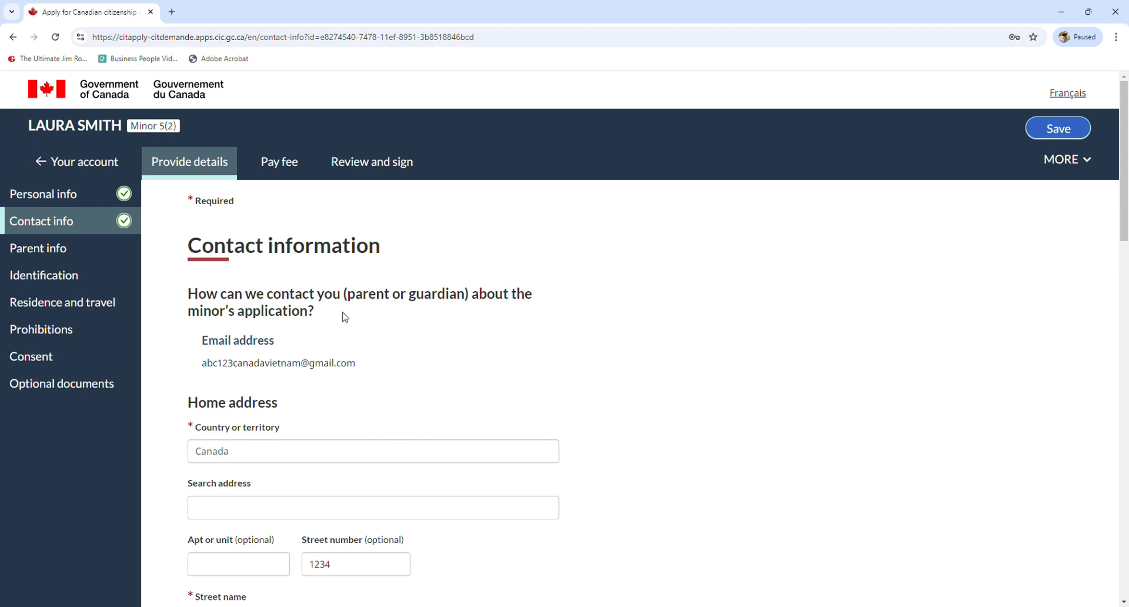
drag(203, 340, 285, 345)
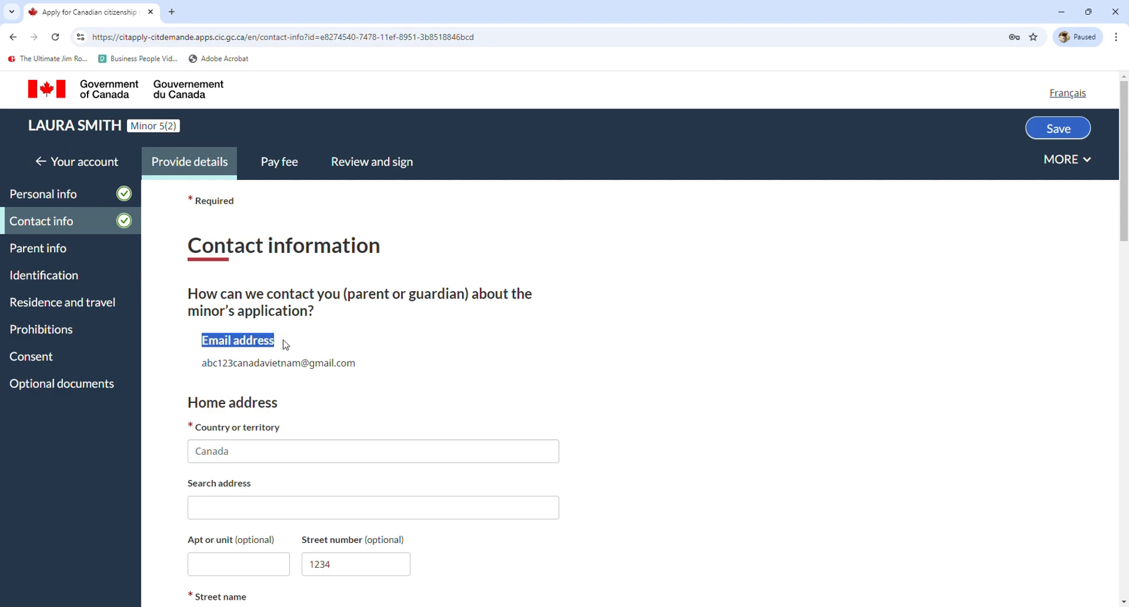
drag(355, 363, 210, 341)
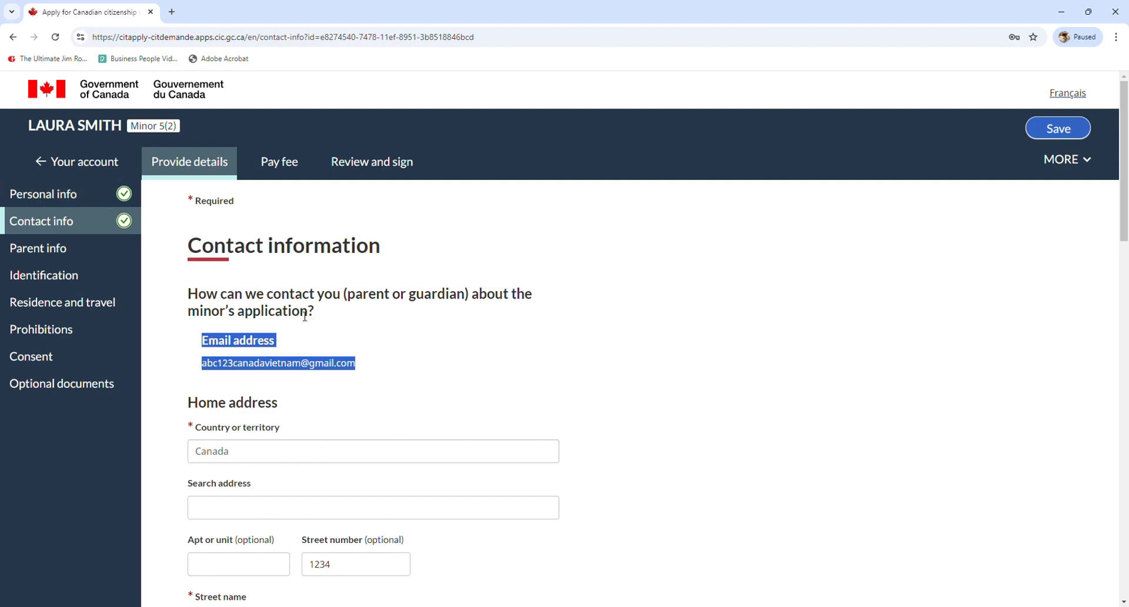
Review the address and phone details, with IRCC contacting the parent directly, then continue to Parent info
scroll(303, 317, down, 3)
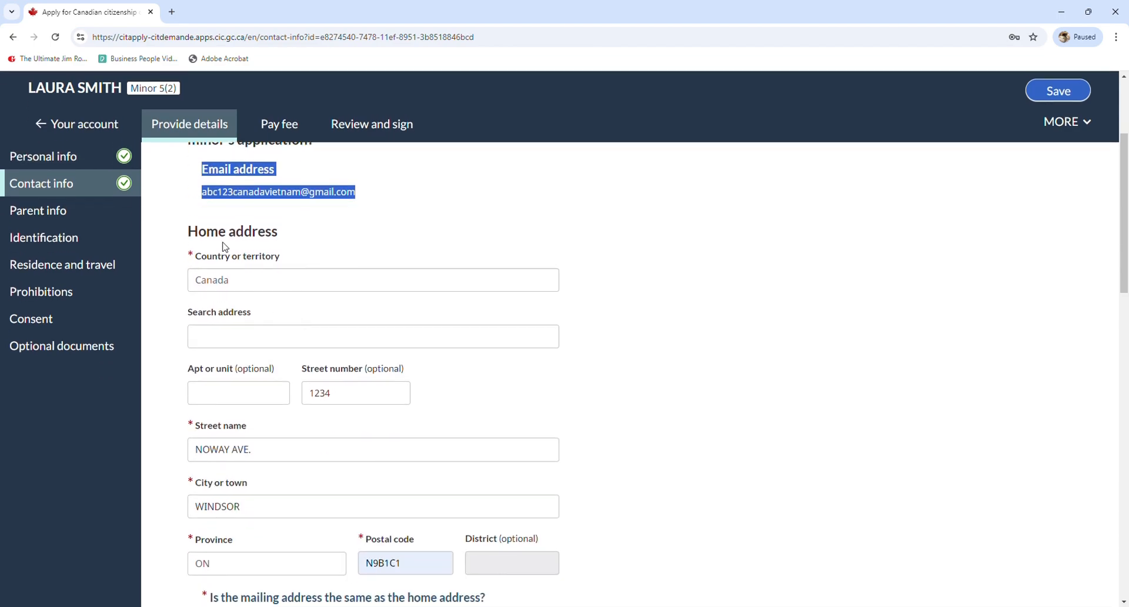
scroll(283, 295, down, 6)
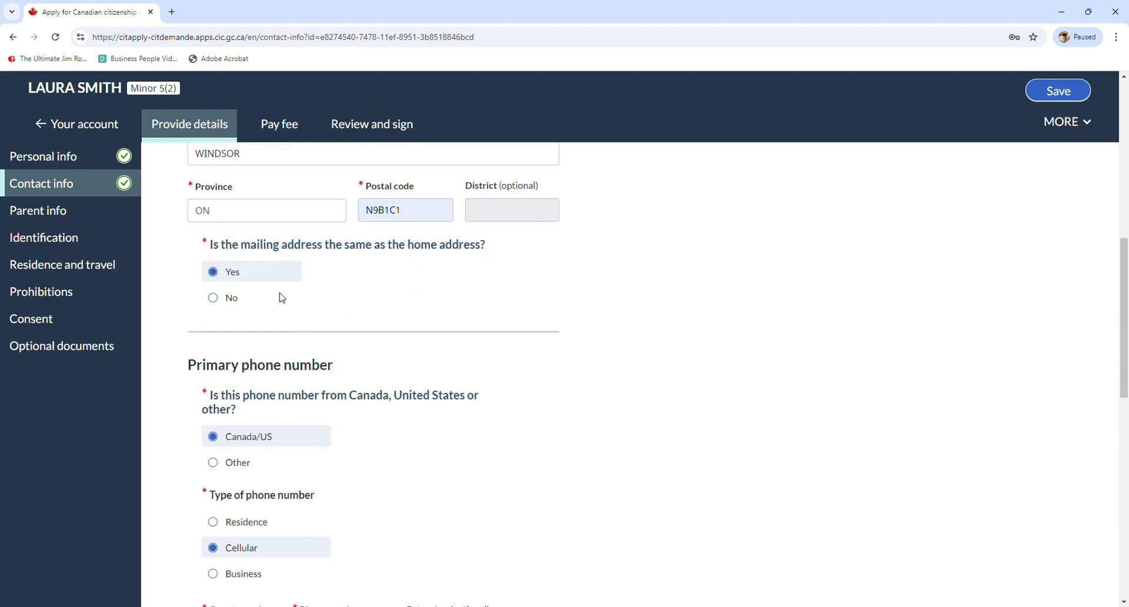
scroll(283, 298, down, 5)
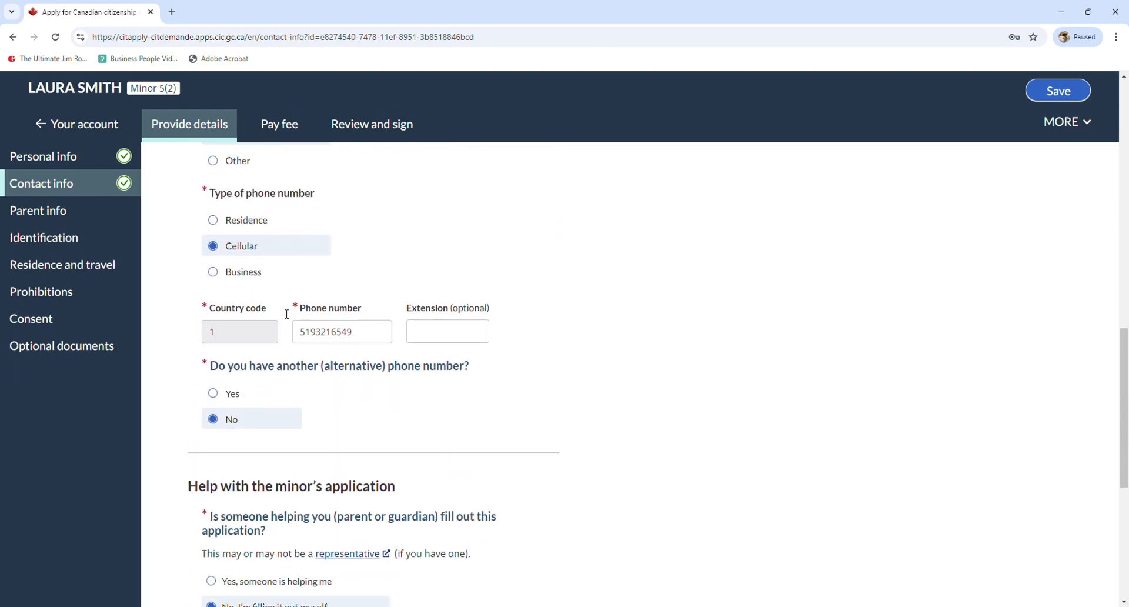
scroll(286, 313, down, 3)
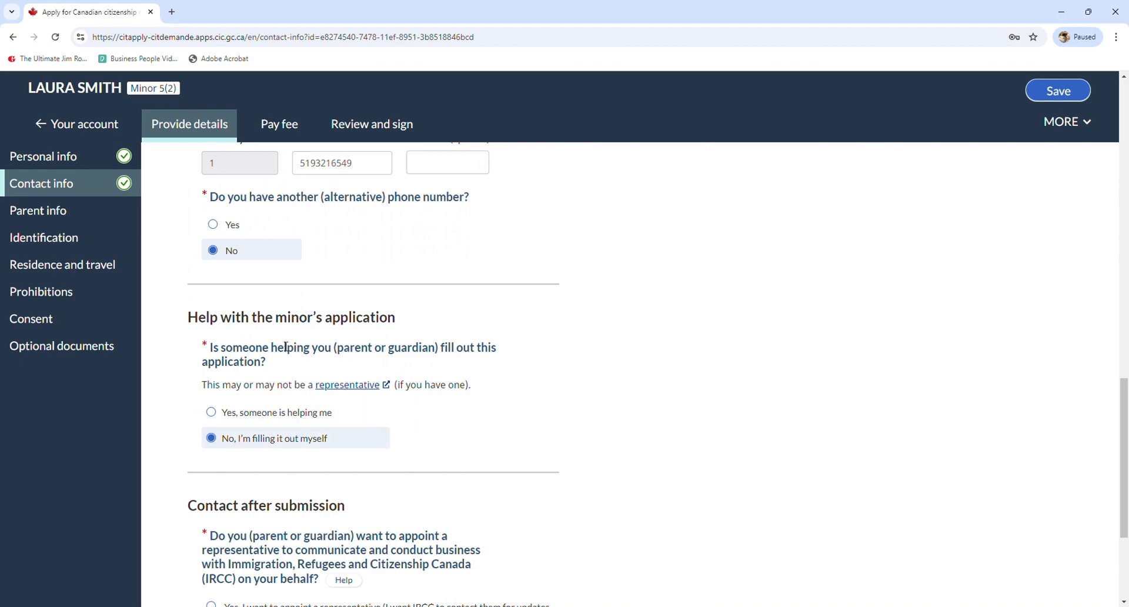
scroll(303, 426, down, 2)
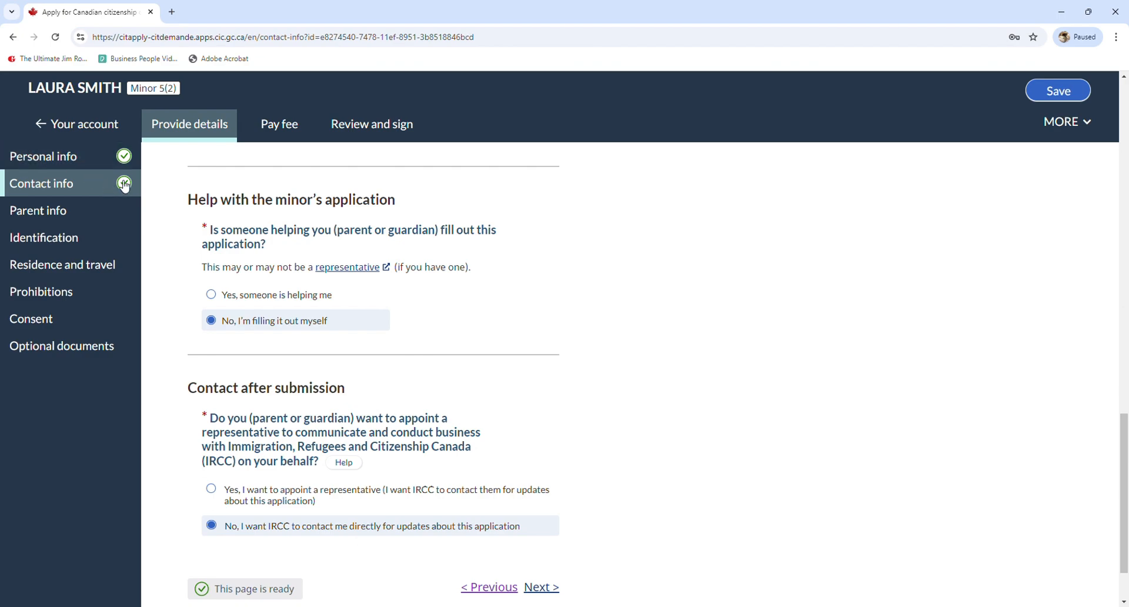
scroll(525, 518, up, 1)
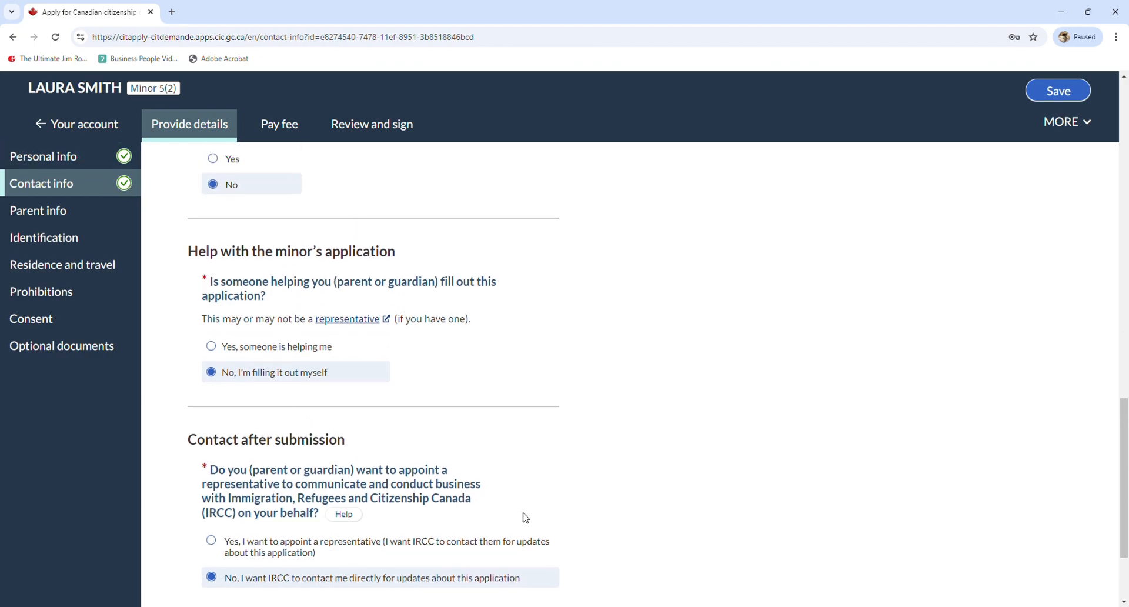
scroll(499, 520, down, 3)
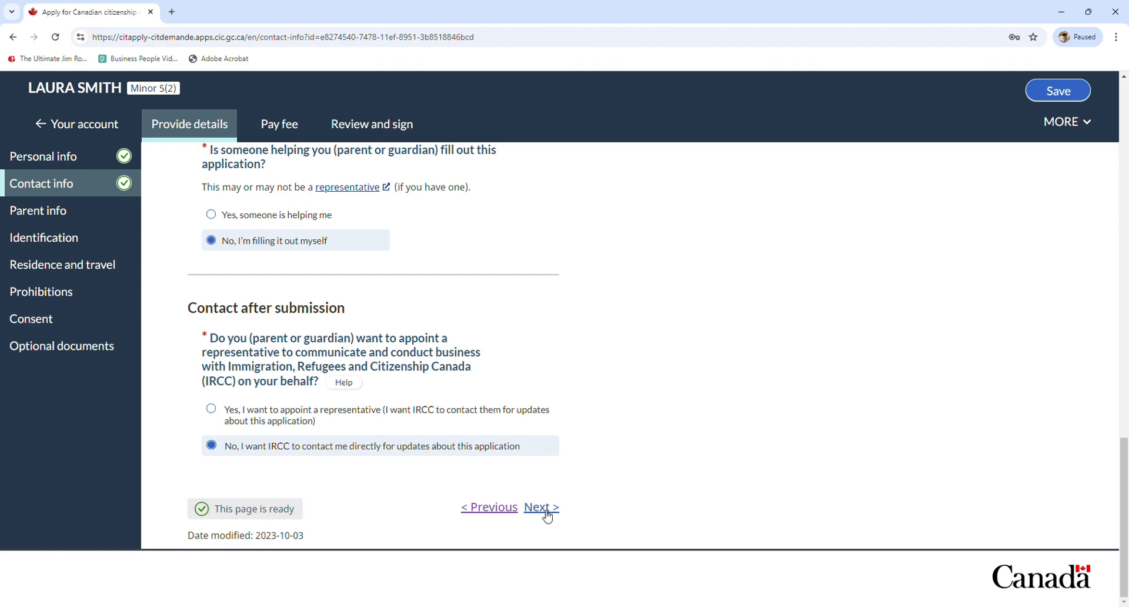
click(540, 507)
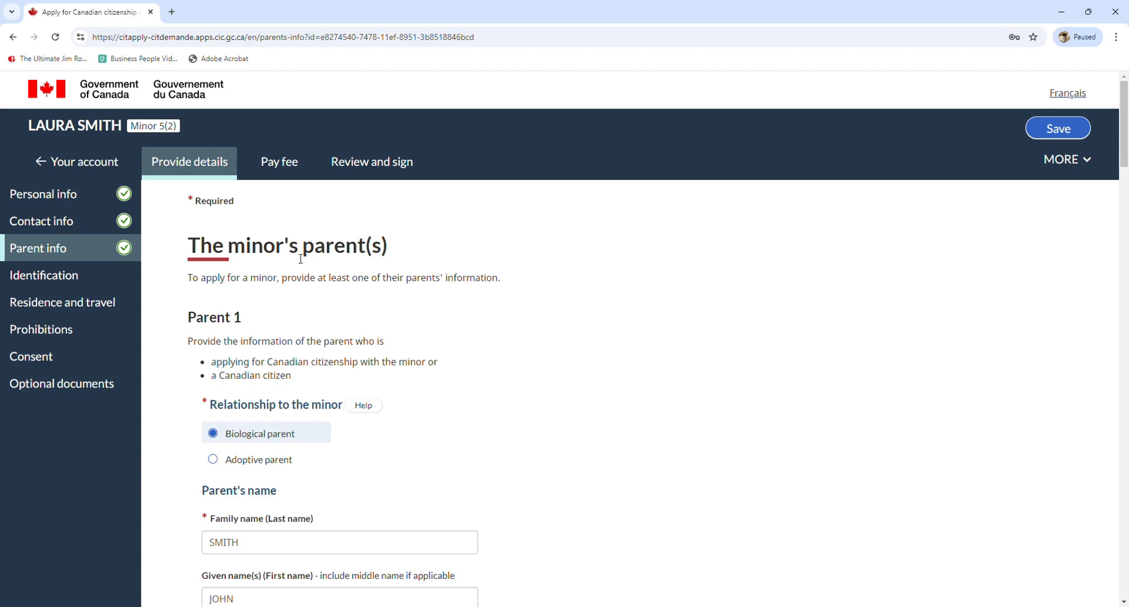
Review Parent 1's name, birth details and Crown servant and grandparent answers (all No) down to Parent 2
scroll(242, 340, down, 1)
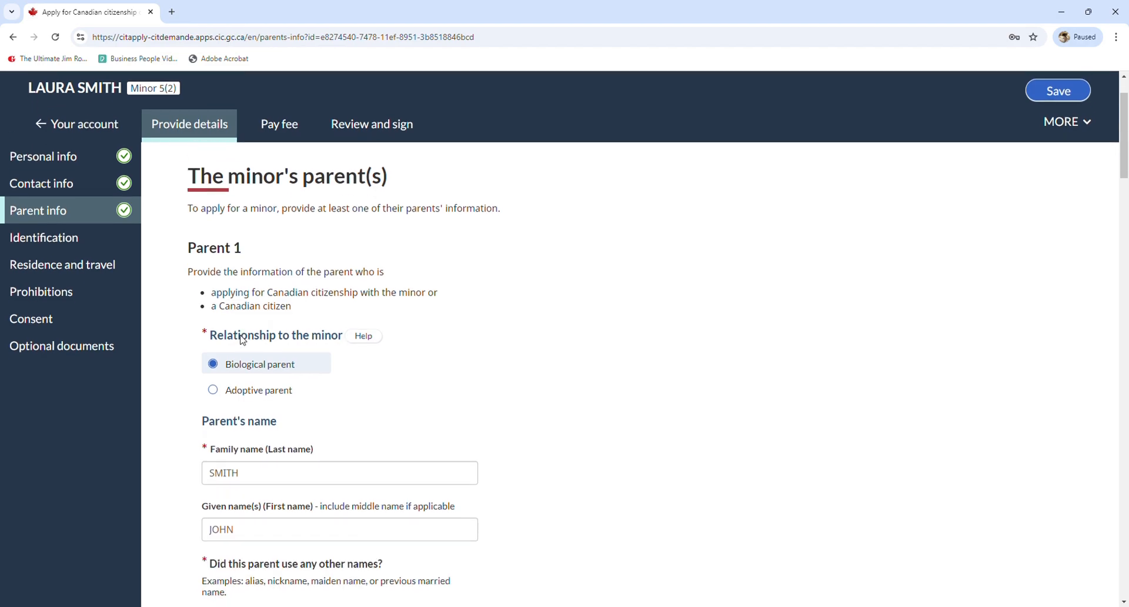
scroll(242, 340, down, 1)
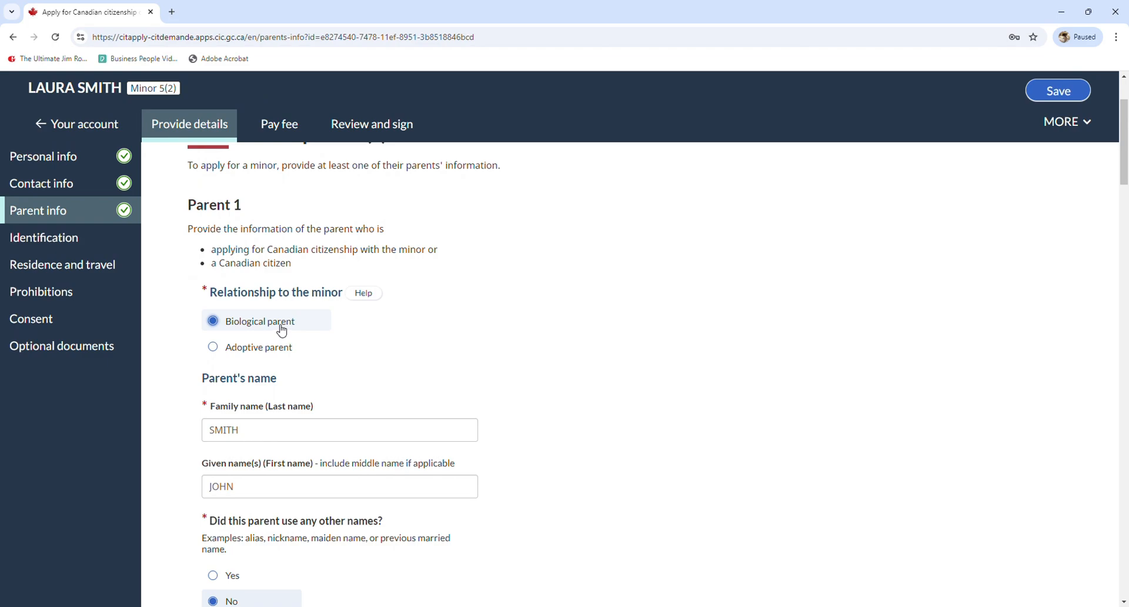
scroll(234, 427, down, 2)
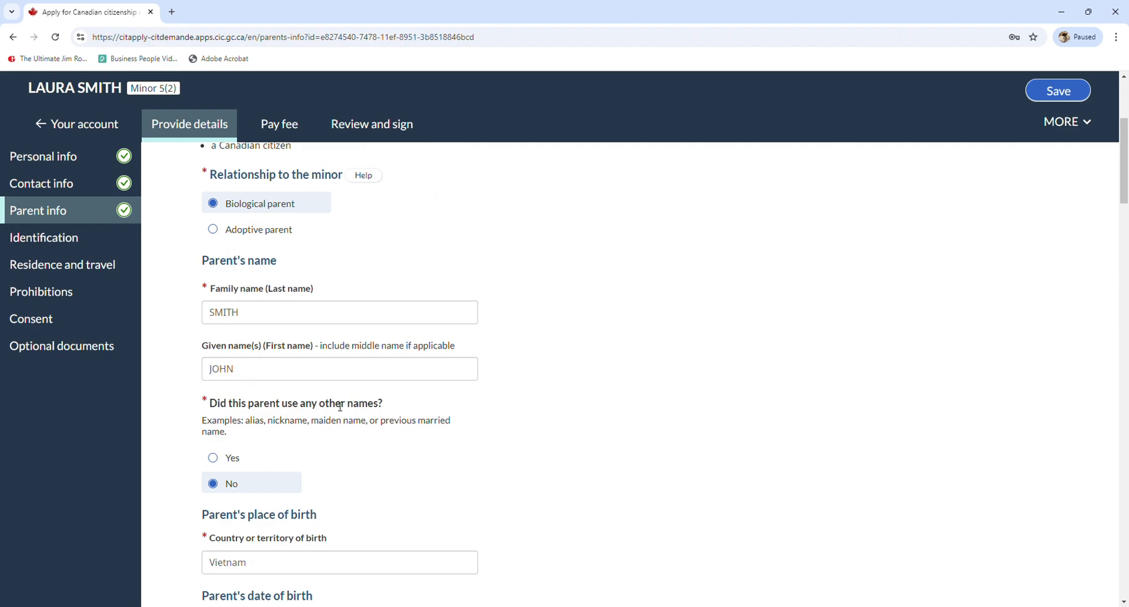
scroll(329, 419, down, 3)
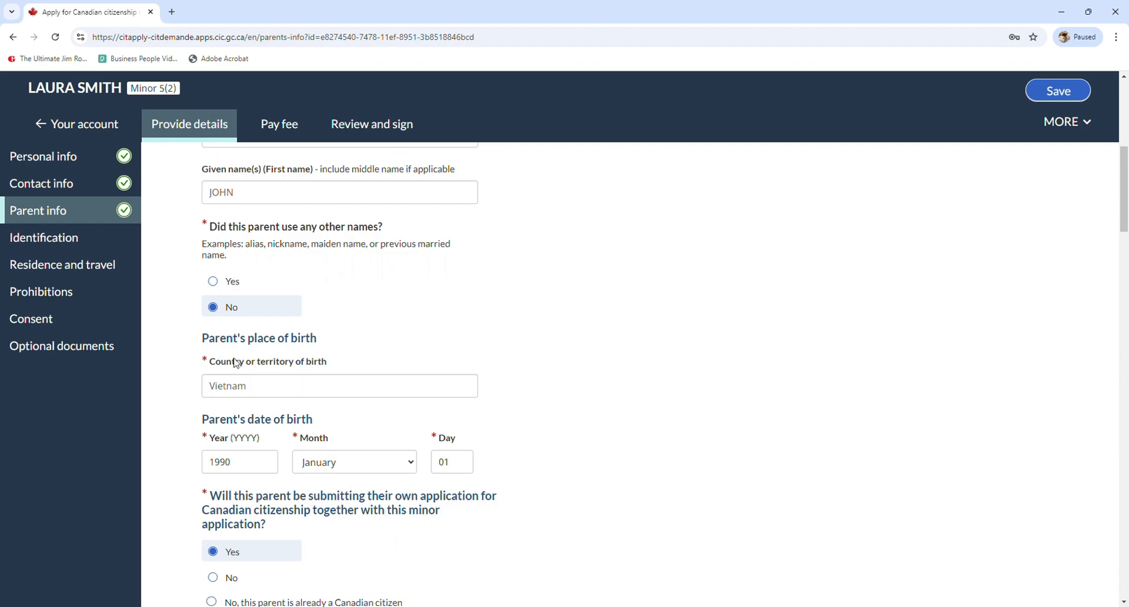
scroll(263, 370, down, 1)
scroll(261, 373, down, 1)
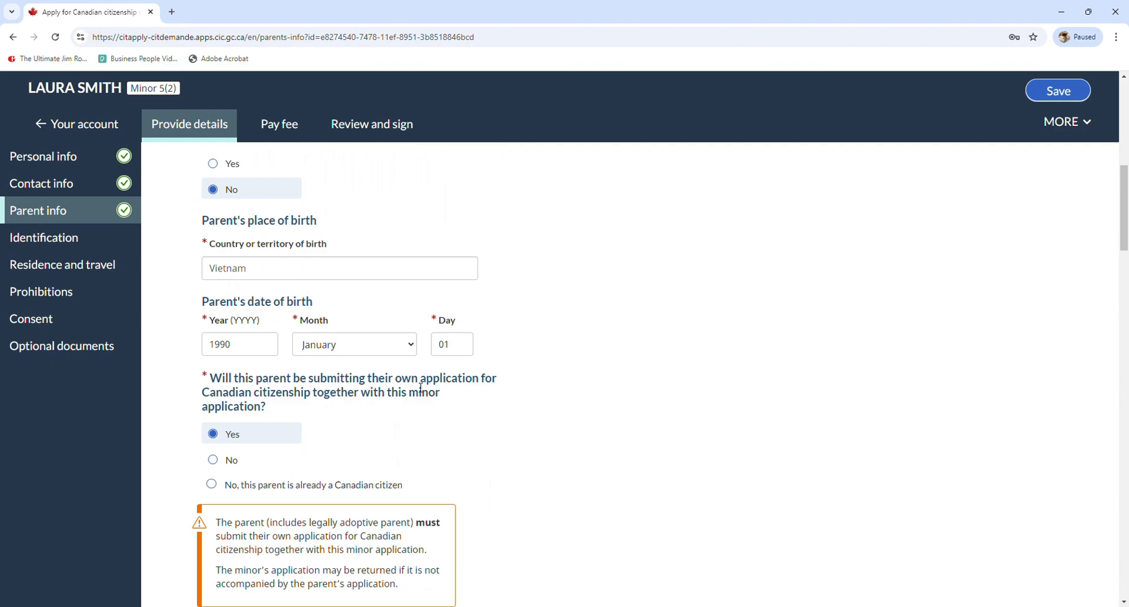
scroll(231, 440, down, 2)
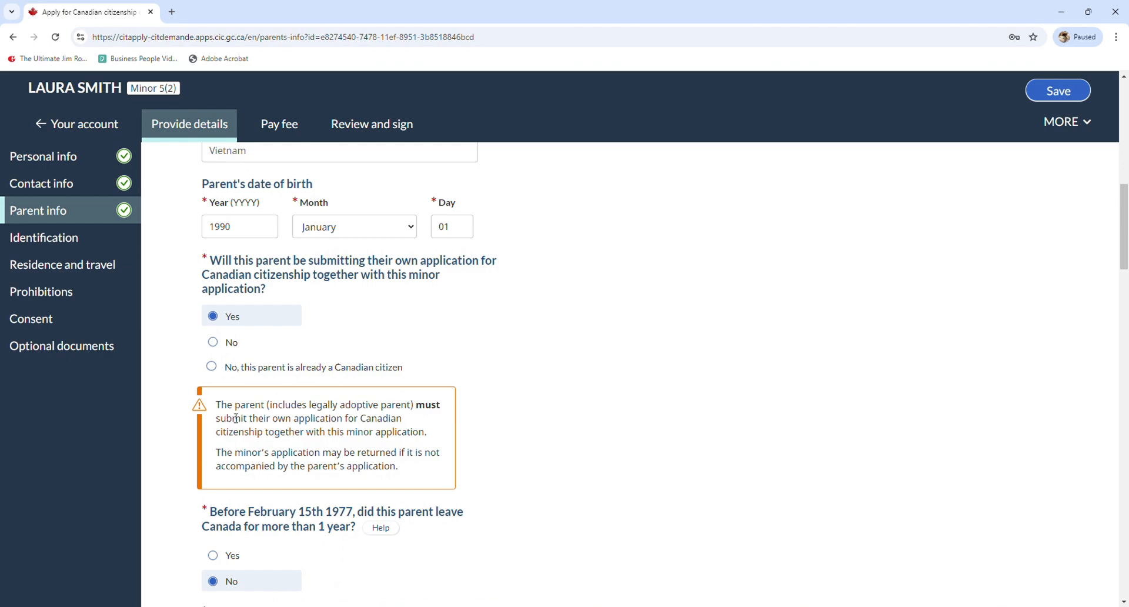
scroll(235, 418, down, 3)
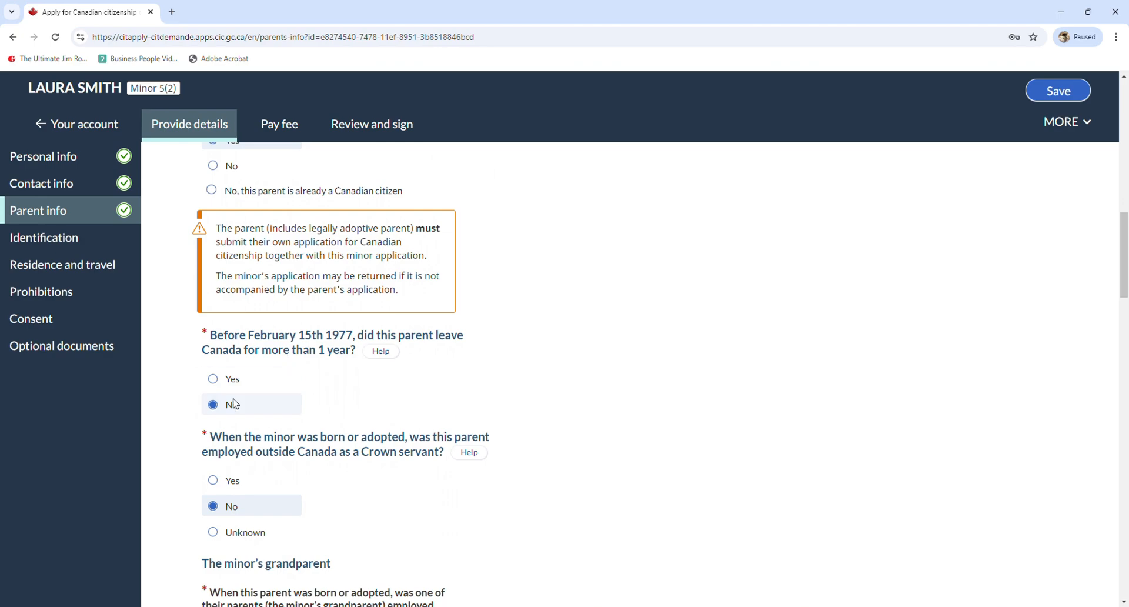
scroll(228, 411, down, 1)
scroll(228, 411, down, 1)
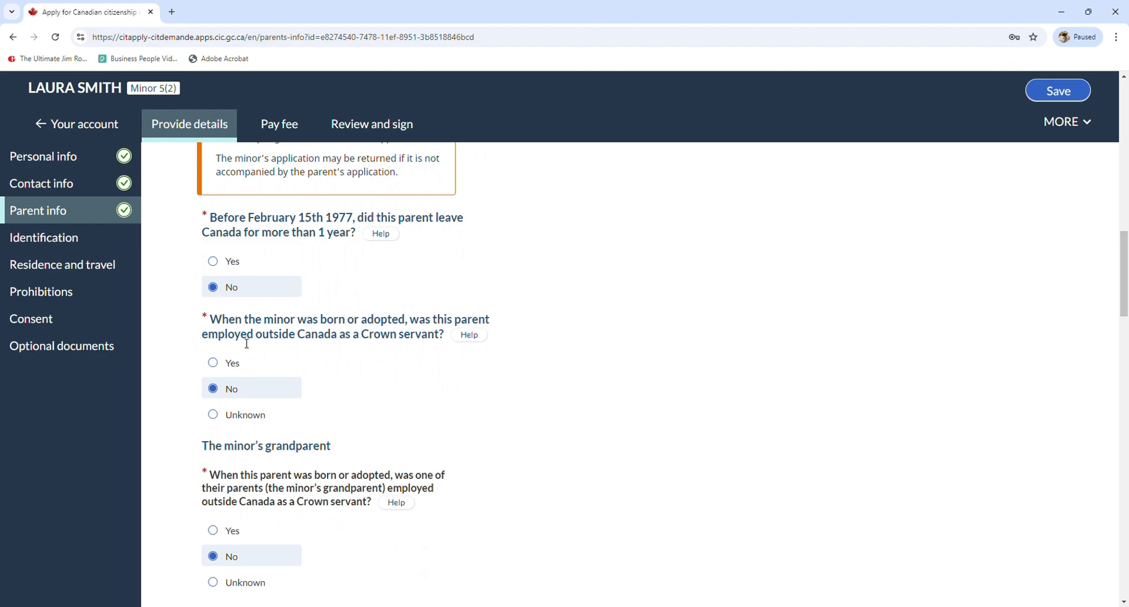
scroll(231, 397, down, 3)
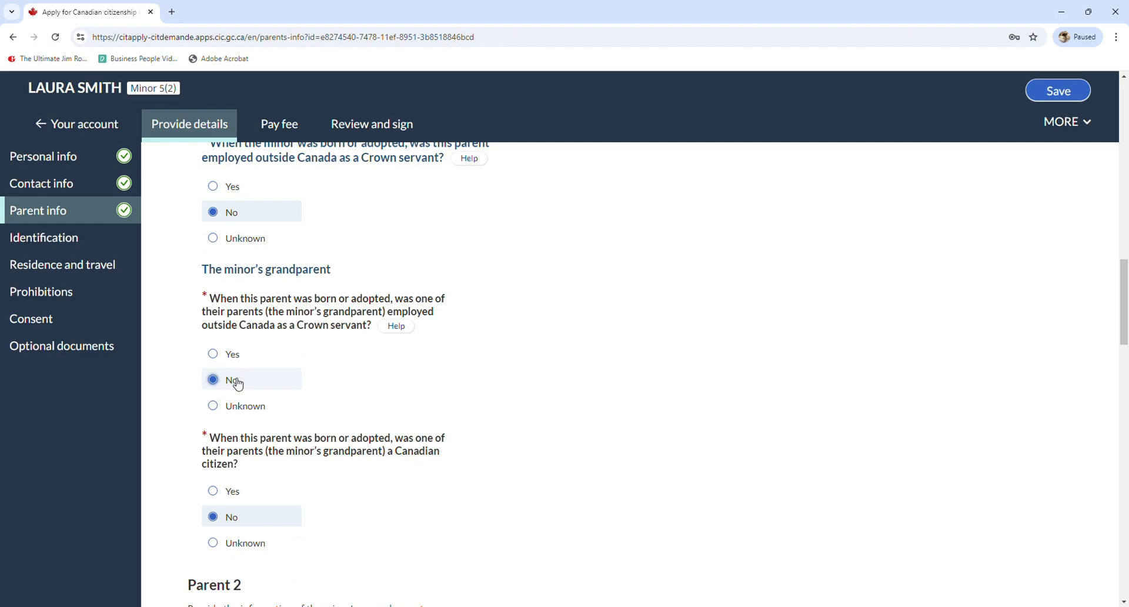
scroll(246, 399, down, 1)
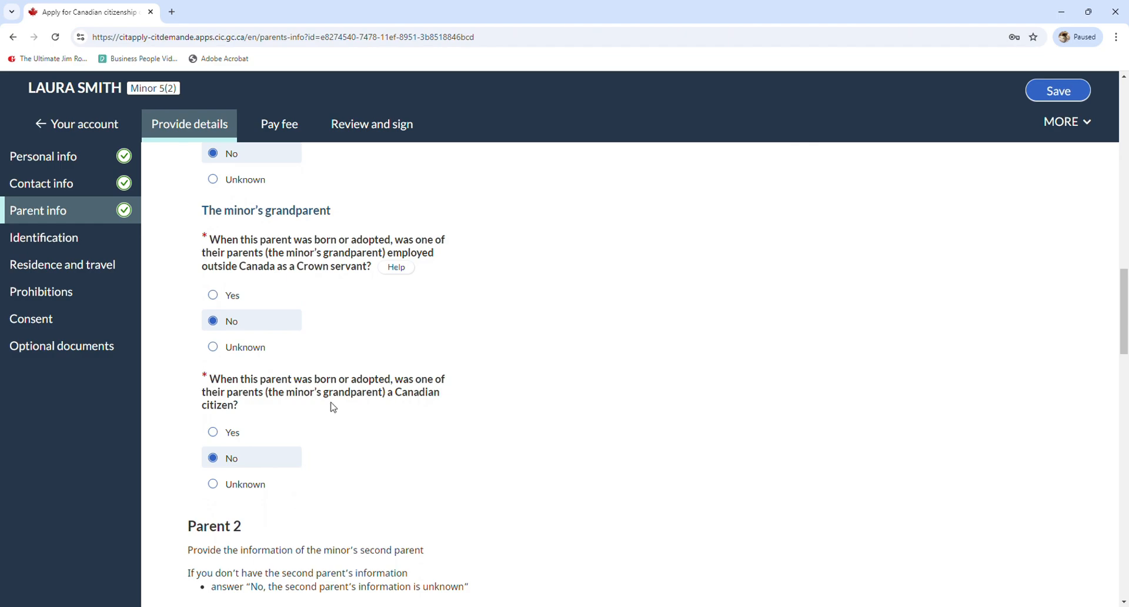
scroll(235, 466, down, 3)
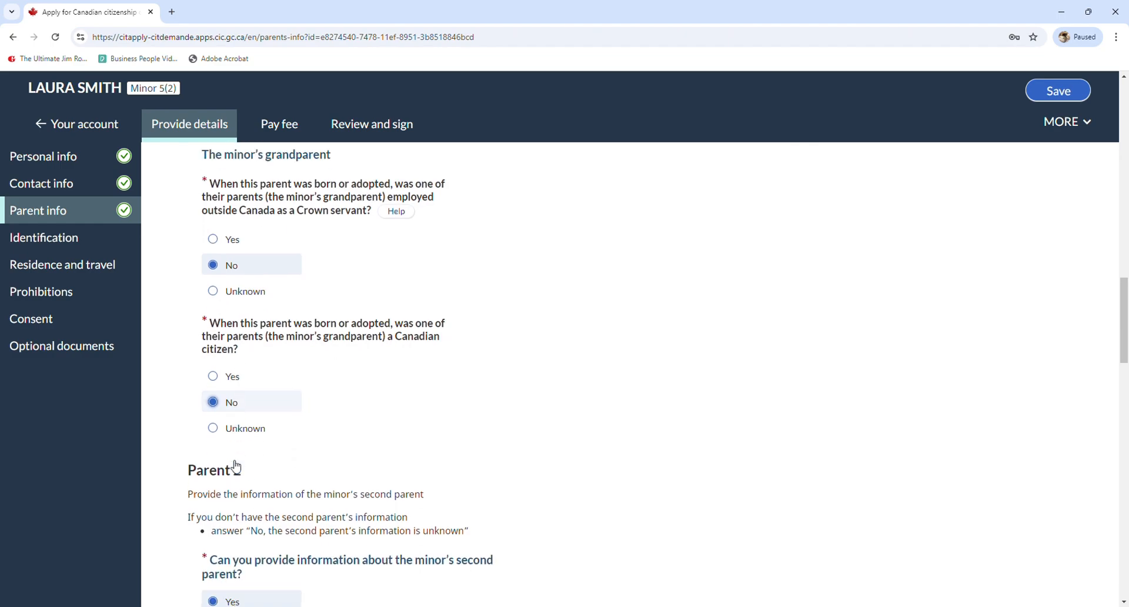
drag(224, 360, 252, 355)
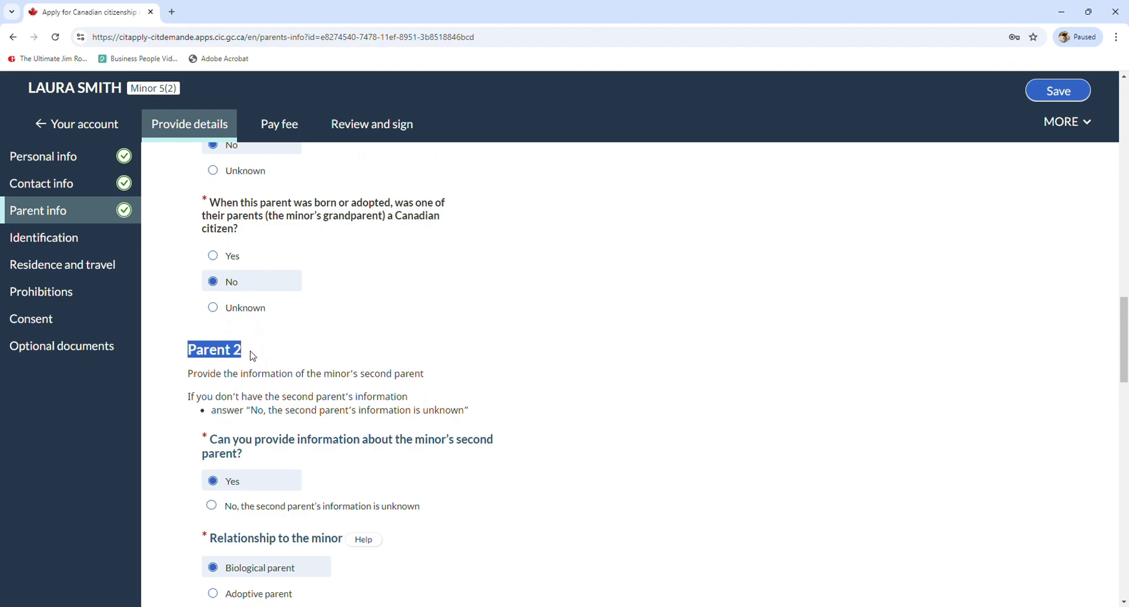
click(252, 355)
scroll(252, 355, down, 1)
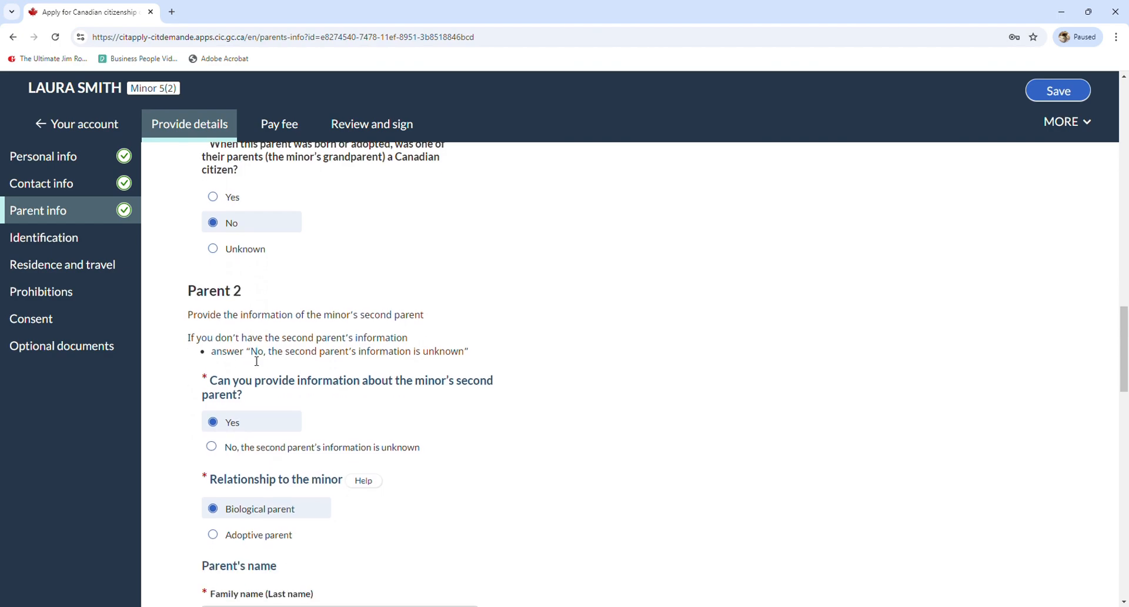
scroll(256, 361, down, 1)
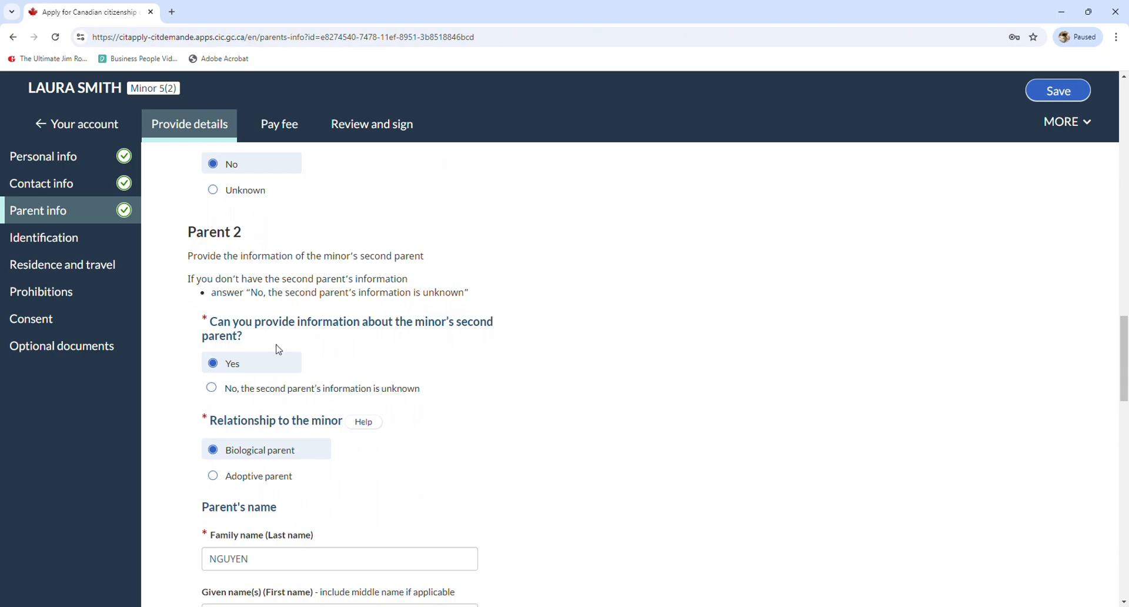
scroll(270, 294, down, 1)
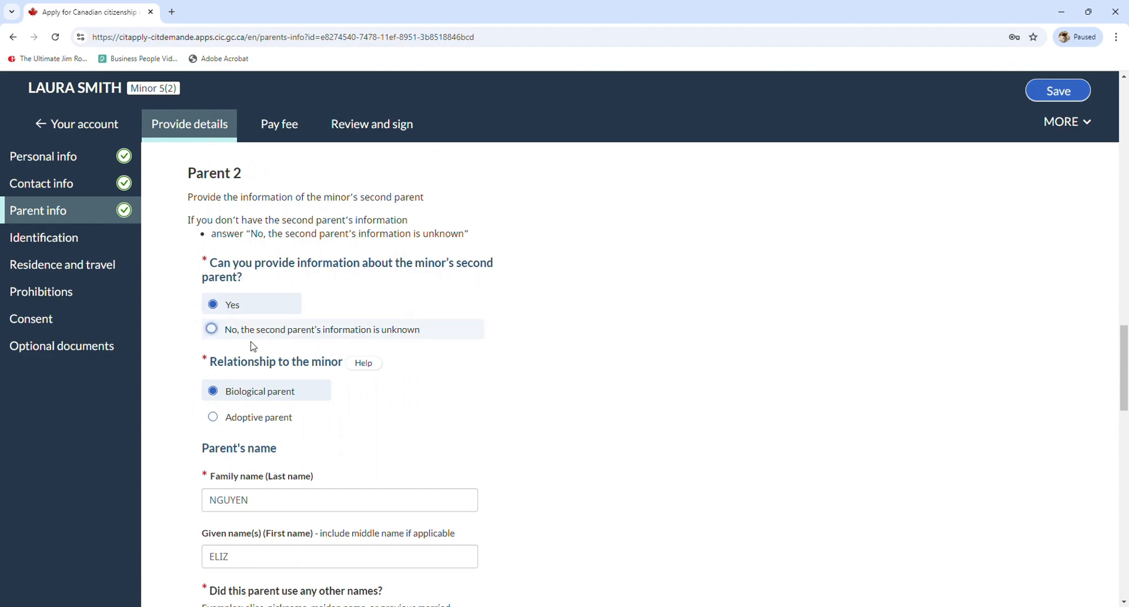
scroll(281, 397, down, 2)
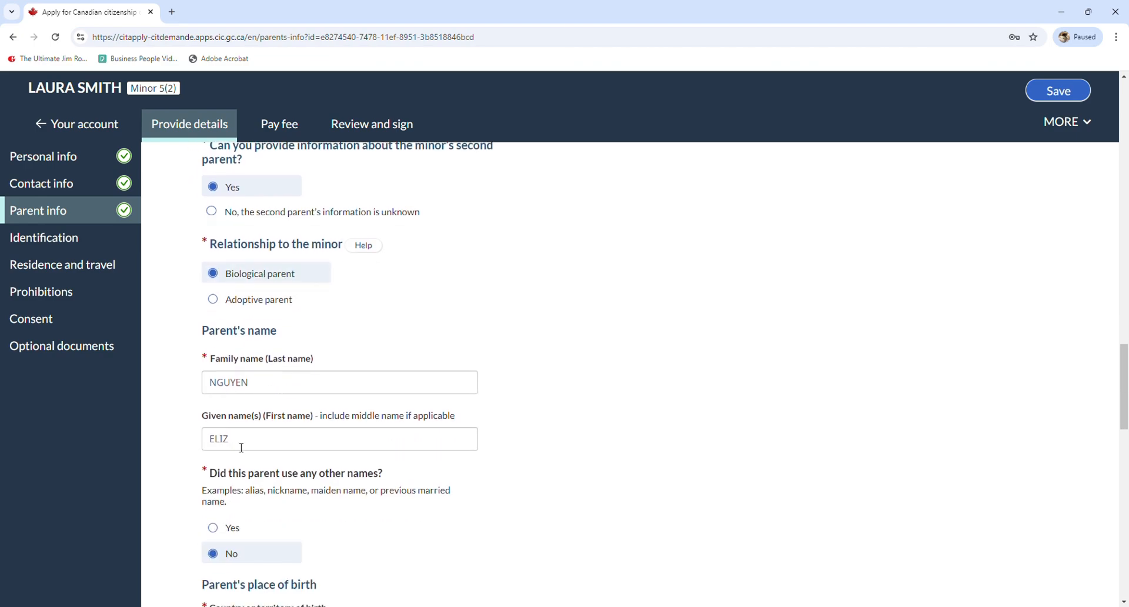
scroll(265, 385, down, 8)
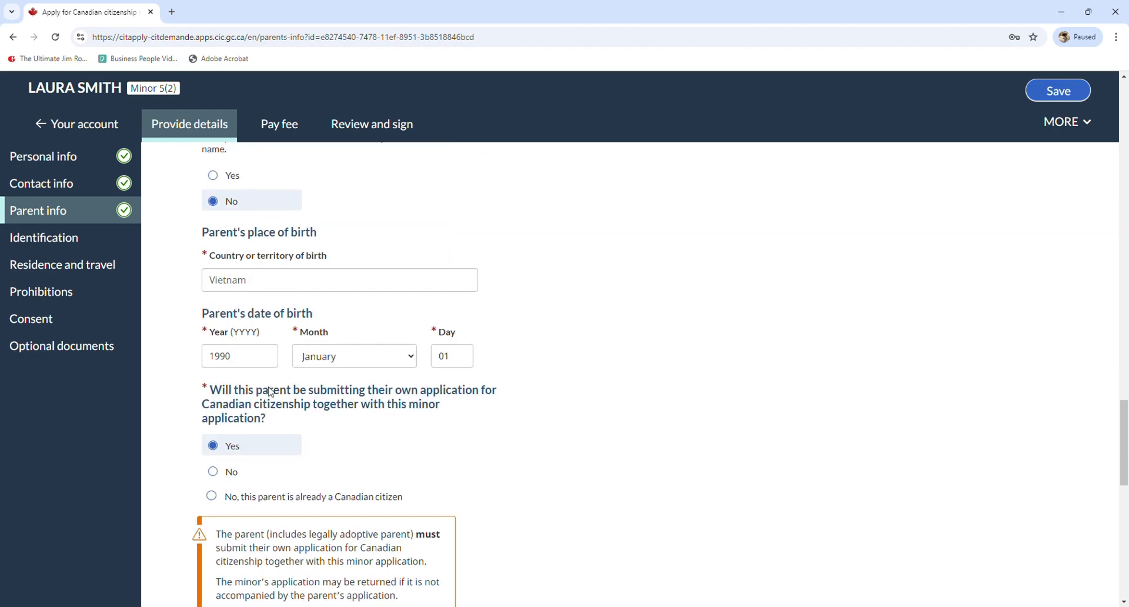
scroll(274, 390, down, 10)
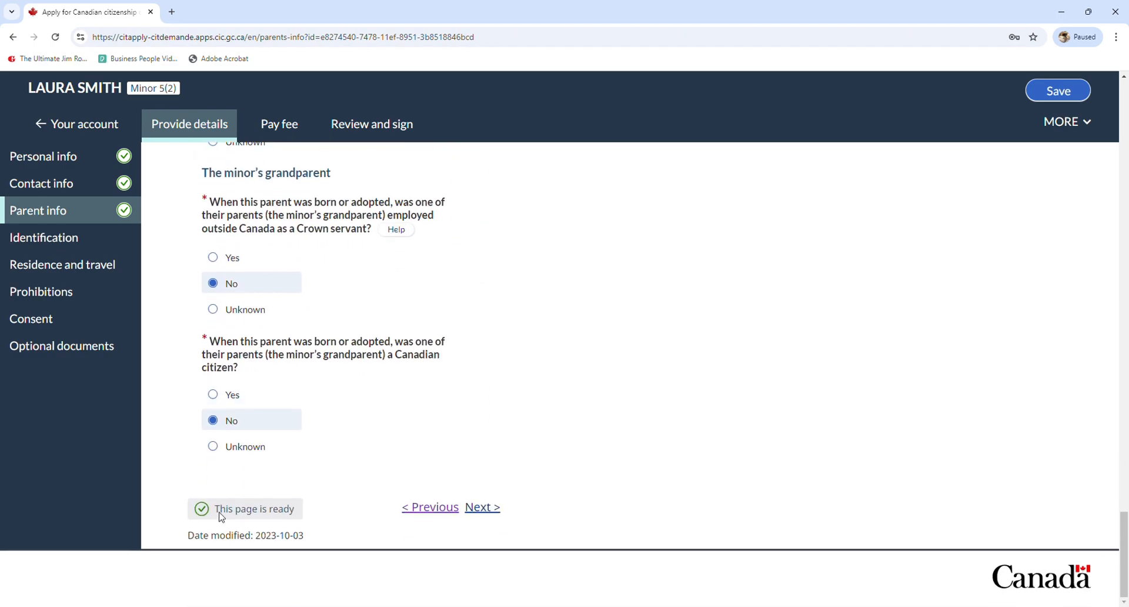
Open Photo and identification and preview the uploaded front photo.jpg citizenship photo
click(491, 515)
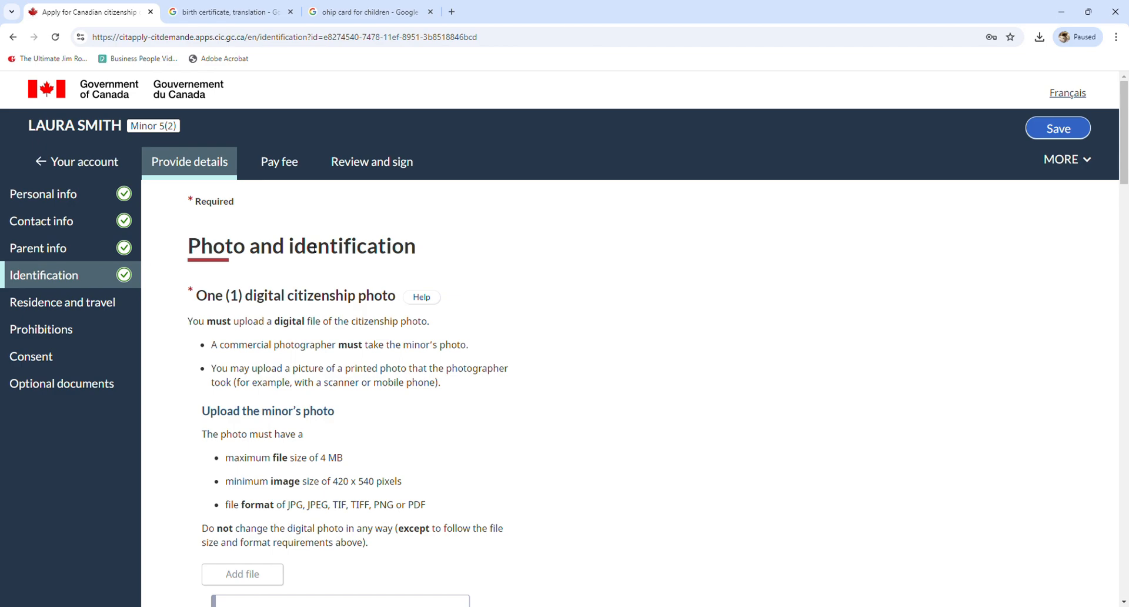
drag(195, 295, 402, 297)
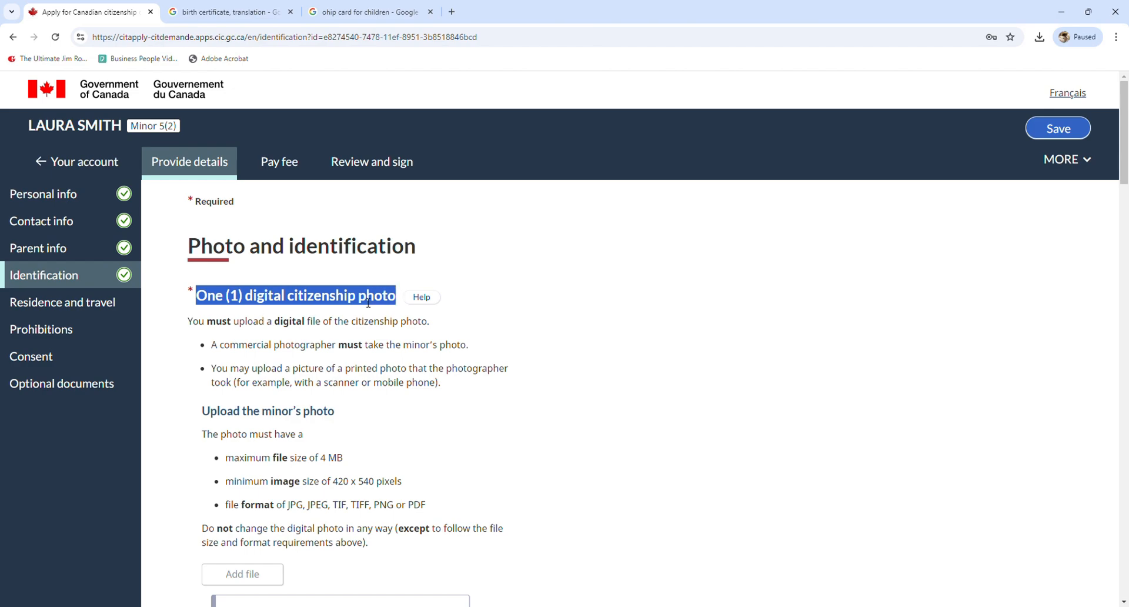
scroll(369, 303, down, 2)
scroll(370, 303, down, 2)
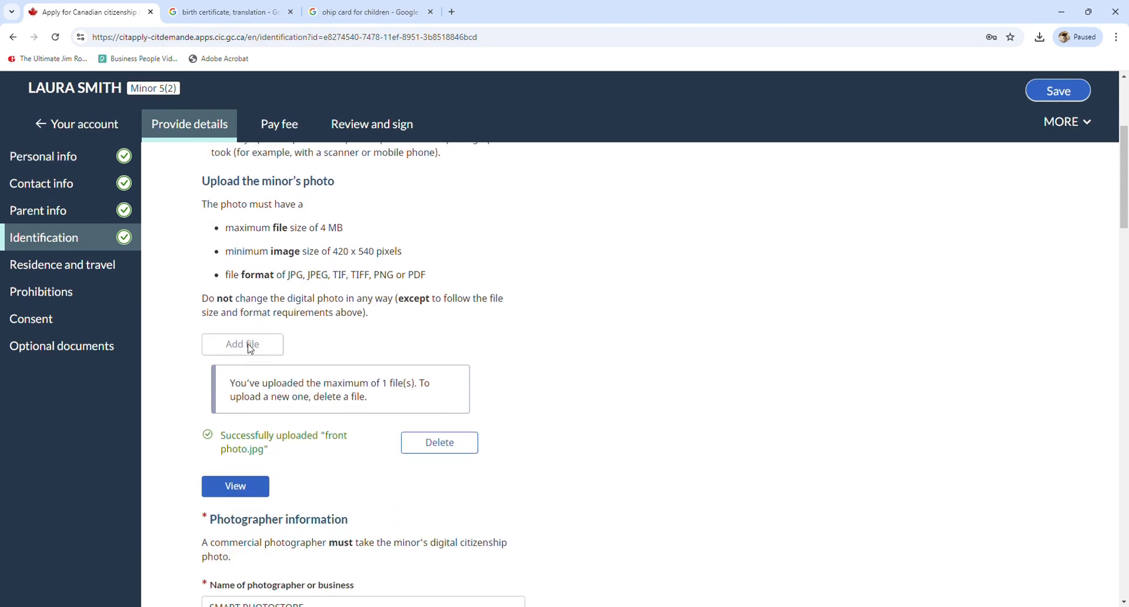
click(246, 488)
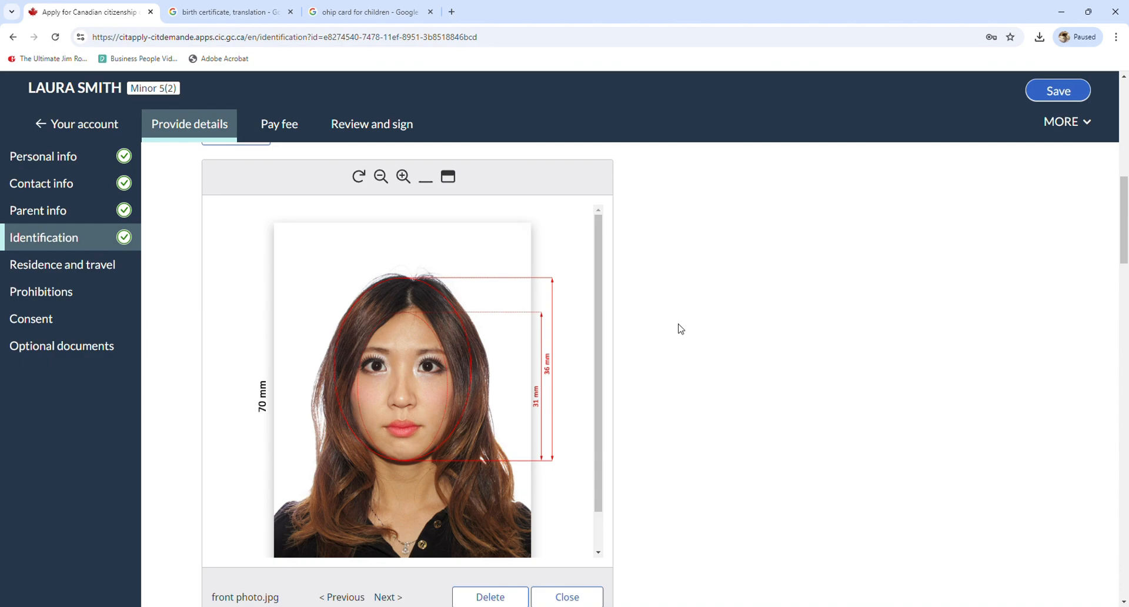
scroll(680, 329, up, 1)
scroll(680, 329, down, 4)
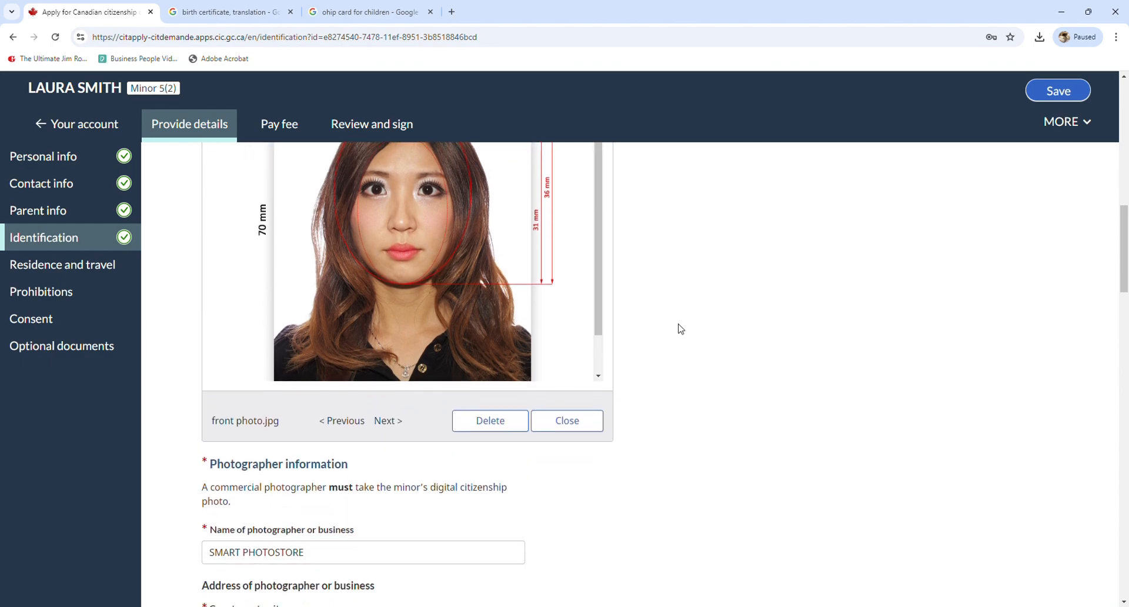
scroll(680, 329, down, 3)
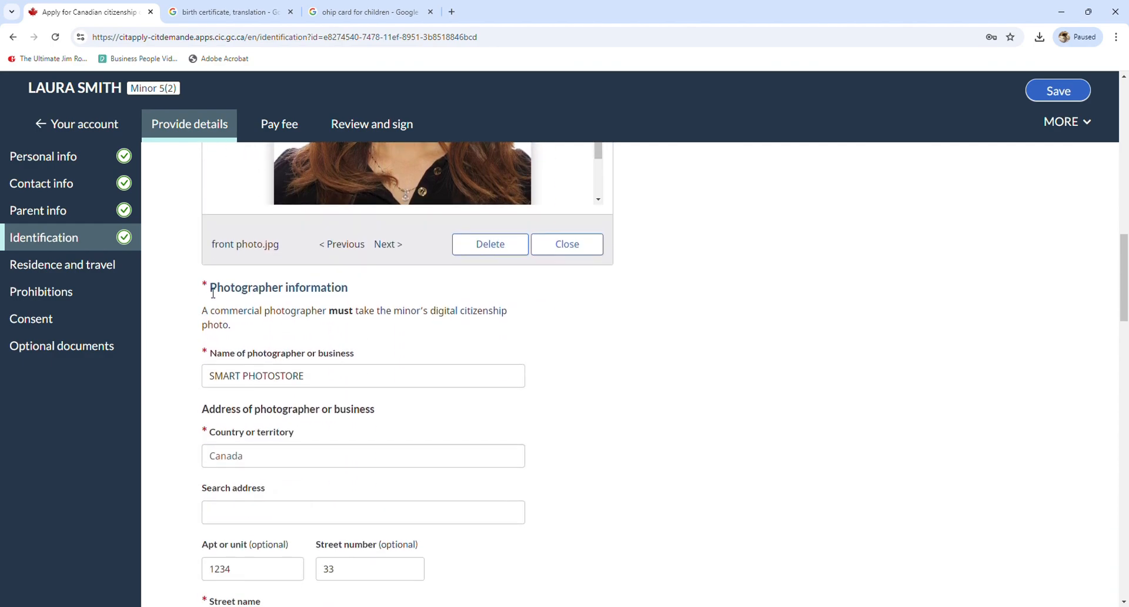
drag(212, 292, 358, 293)
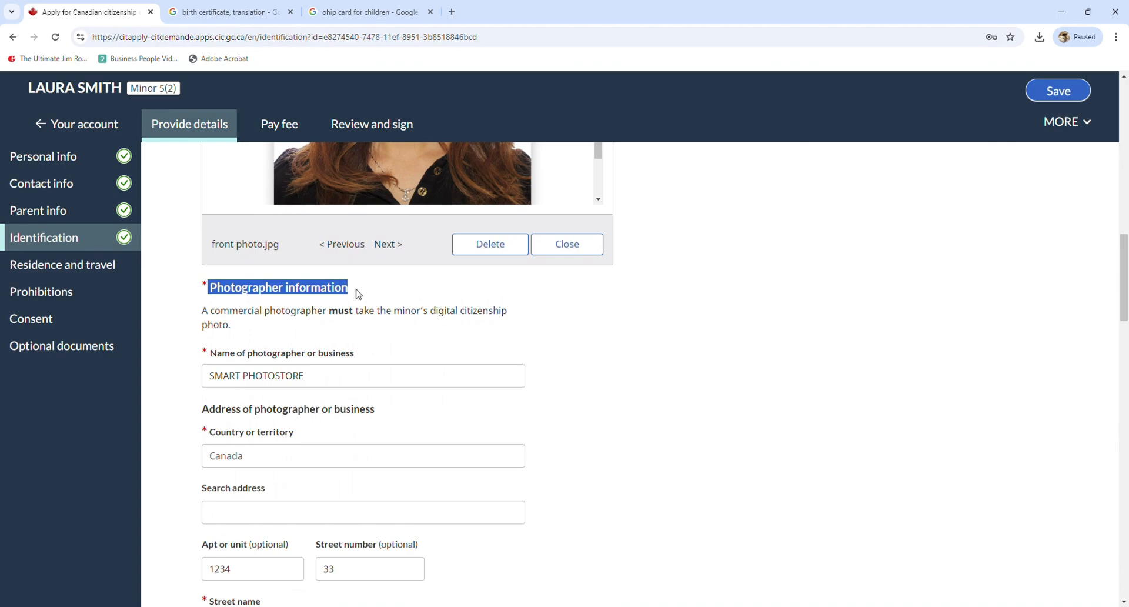
scroll(358, 293, down, 1)
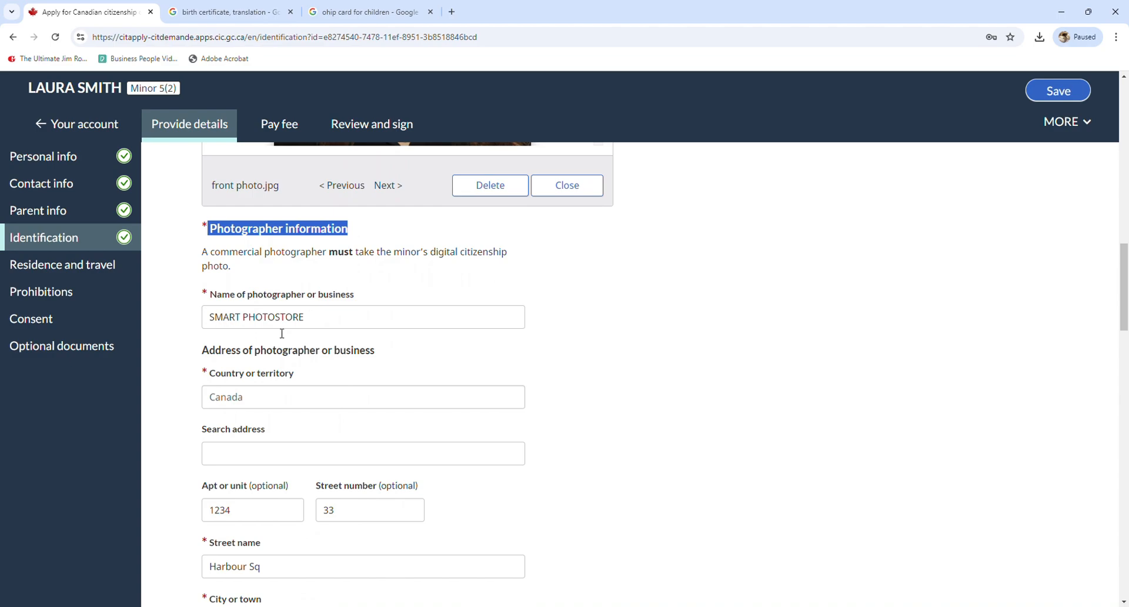
drag(210, 352, 390, 355)
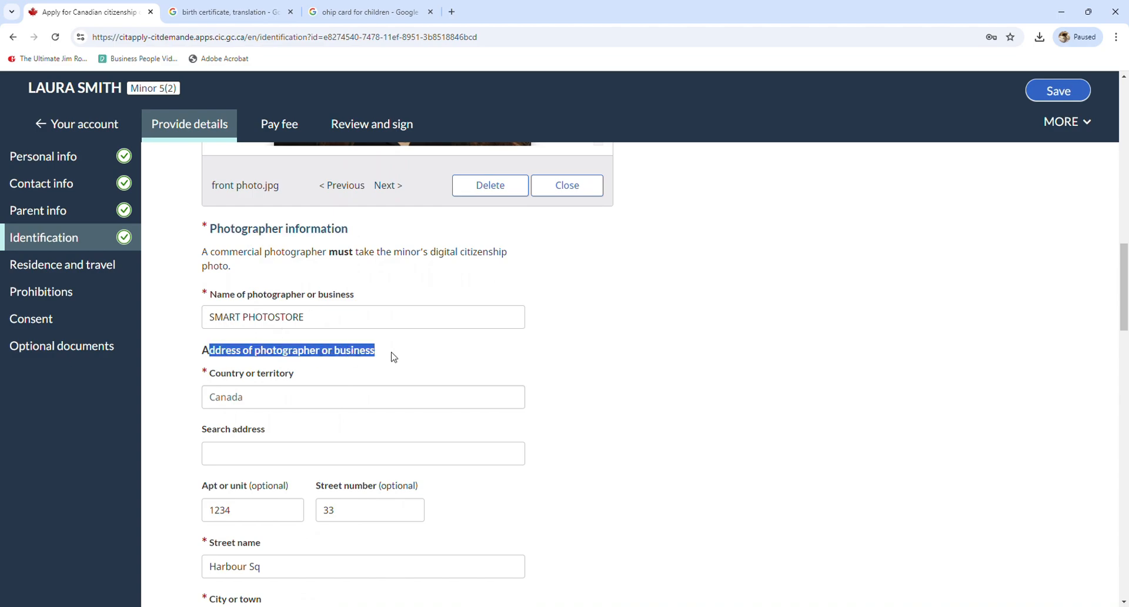
click(371, 355)
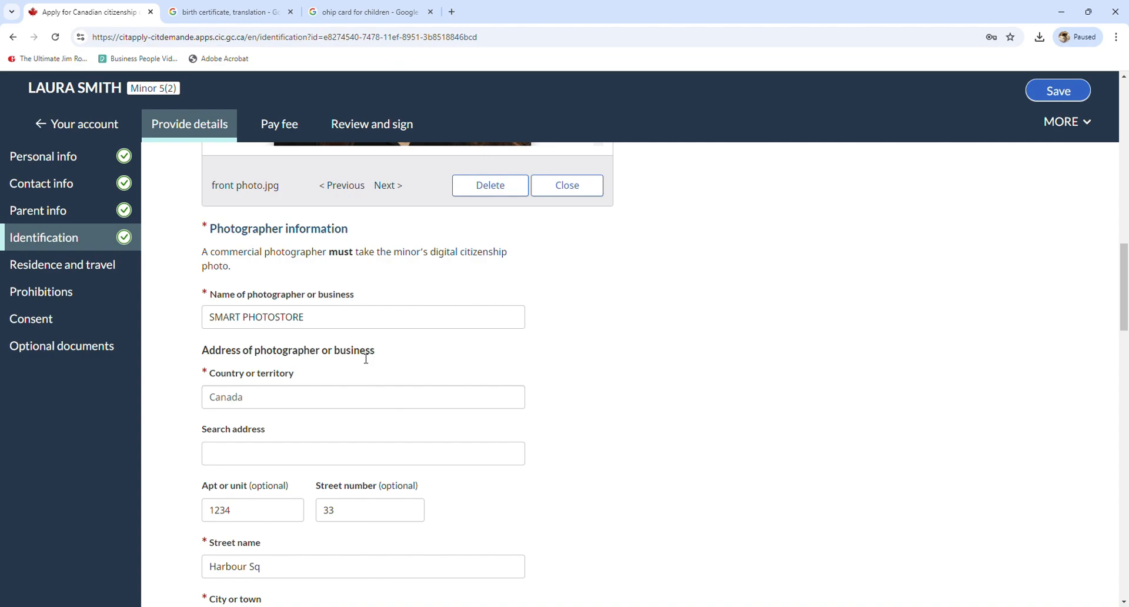
scroll(366, 359, down, 7)
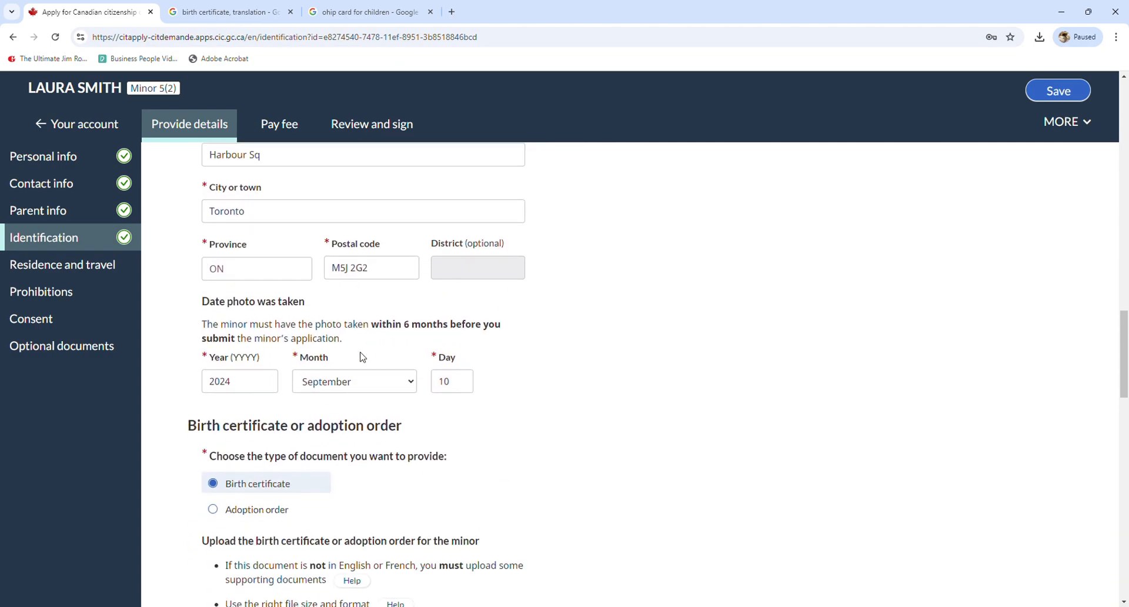
drag(211, 306, 316, 308)
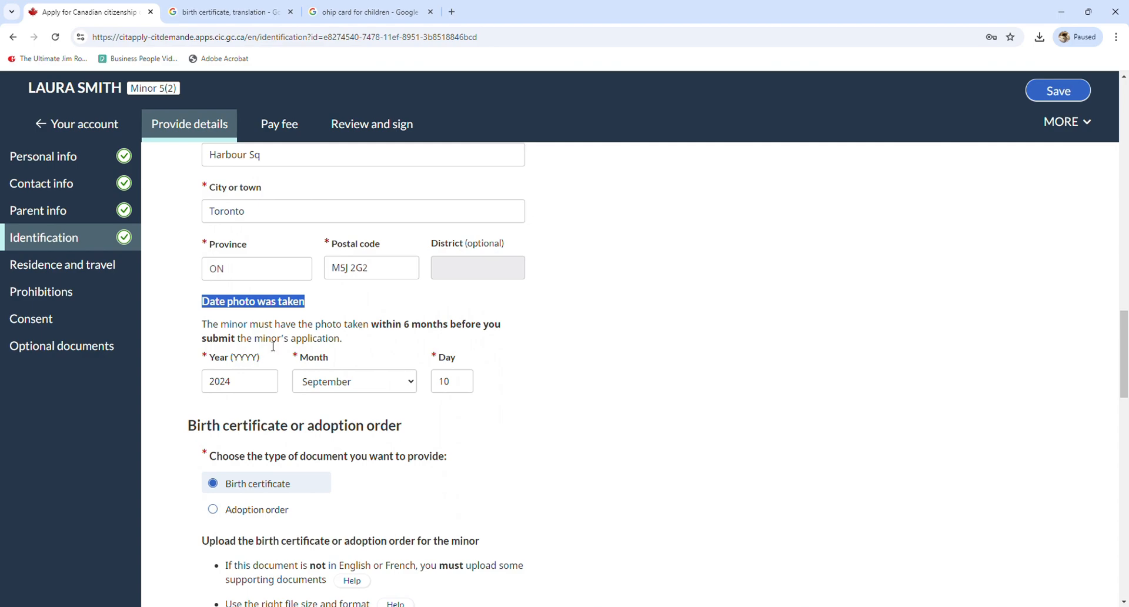
scroll(275, 341, down, 2)
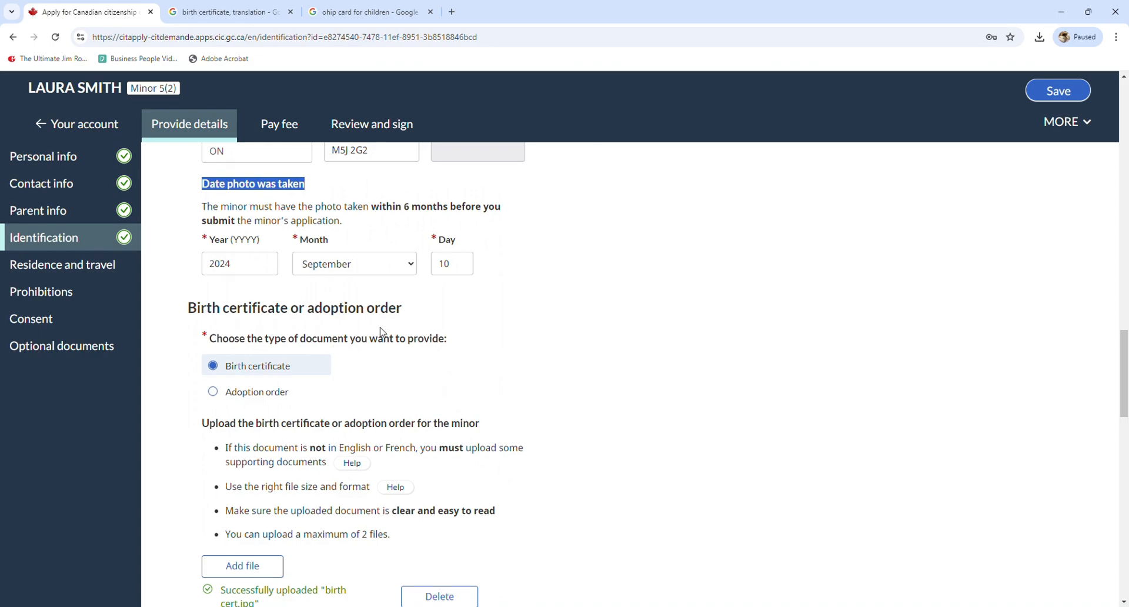
scroll(284, 317, down, 1)
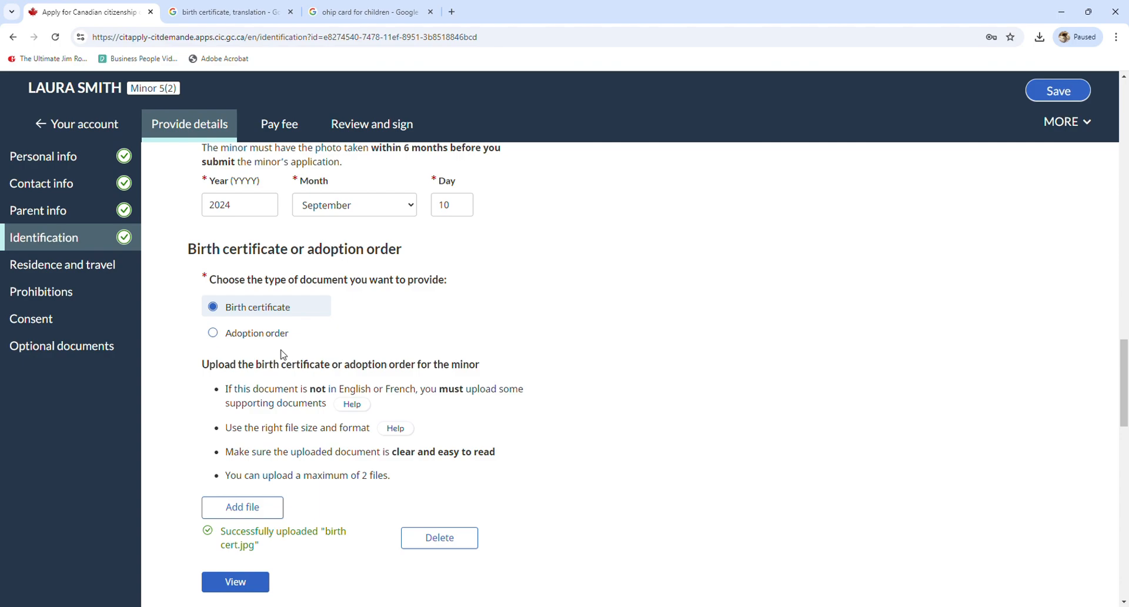
scroll(281, 353, down, 1)
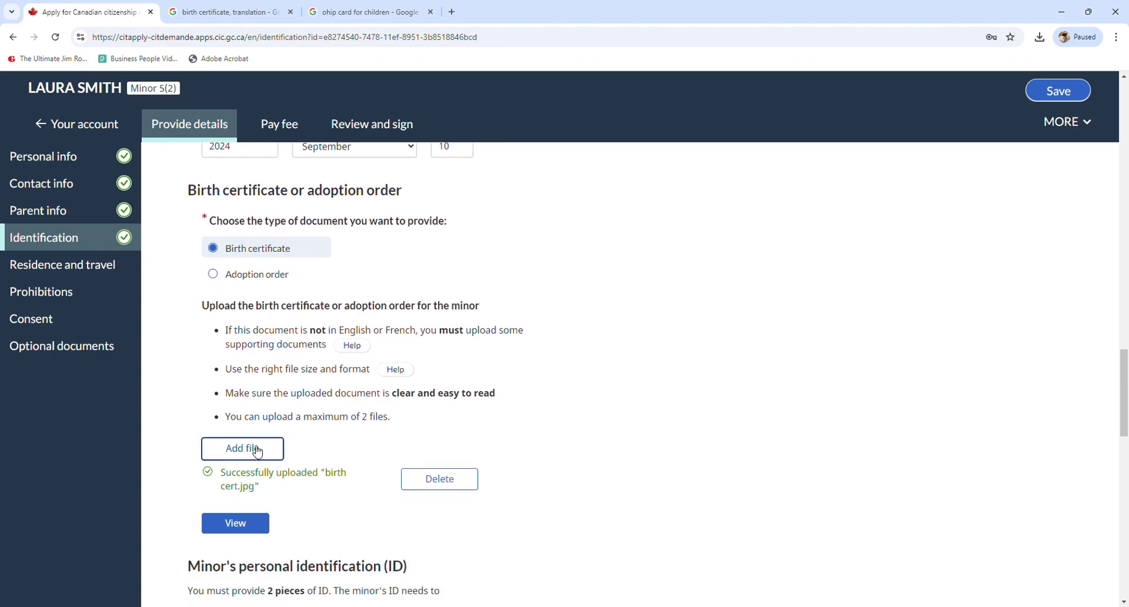
scroll(318, 459, down, 2)
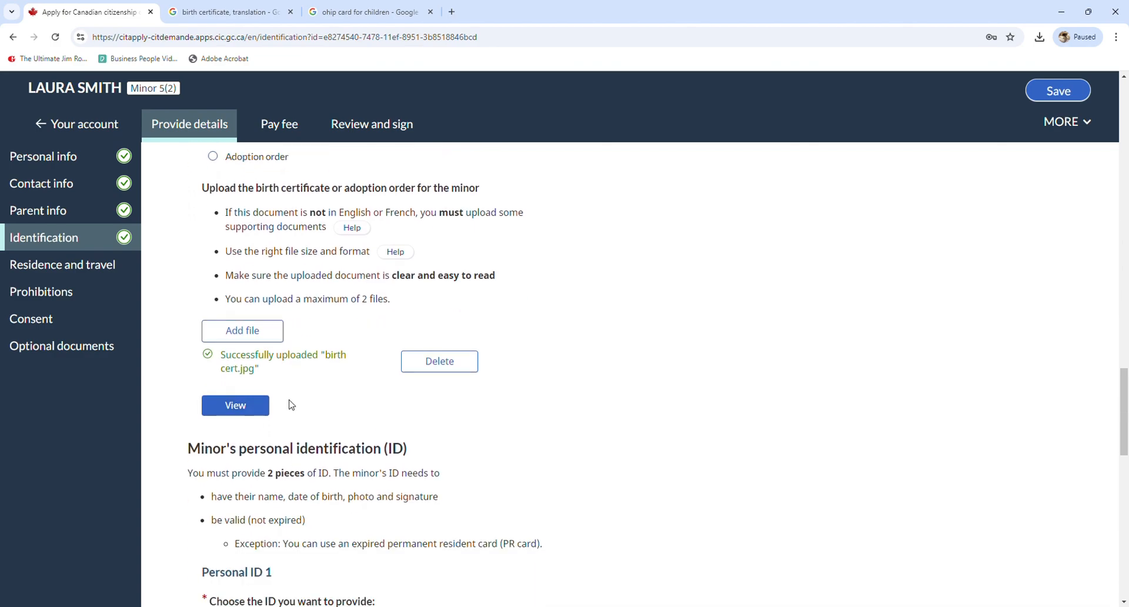
click(250, 407)
scroll(346, 382, down, 3)
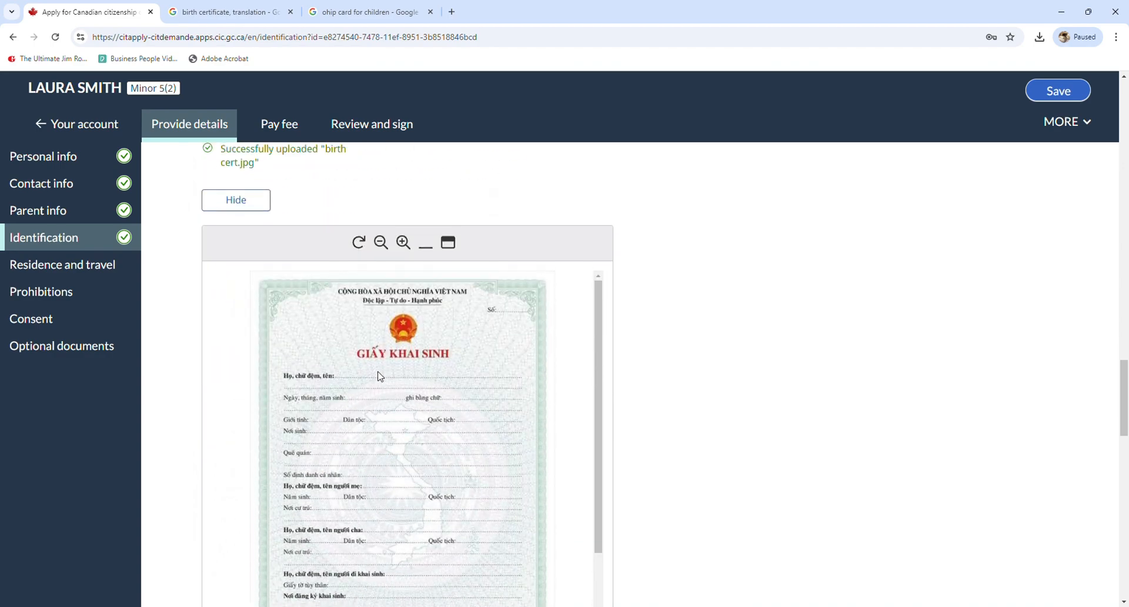
scroll(385, 370, up, 1)
scroll(393, 371, up, 2)
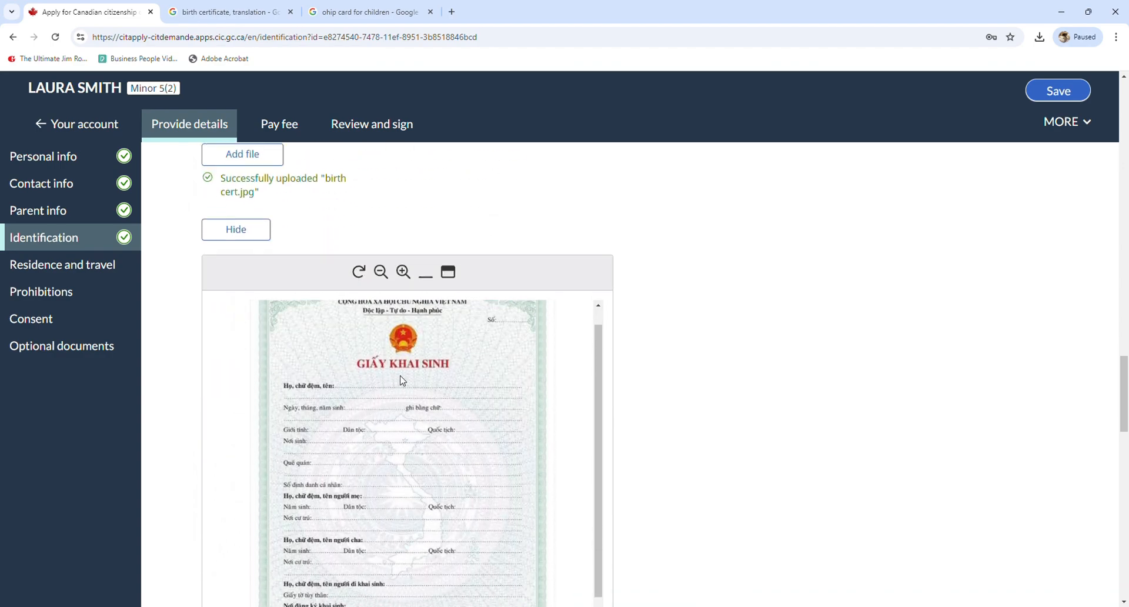
scroll(402, 381, down, 2)
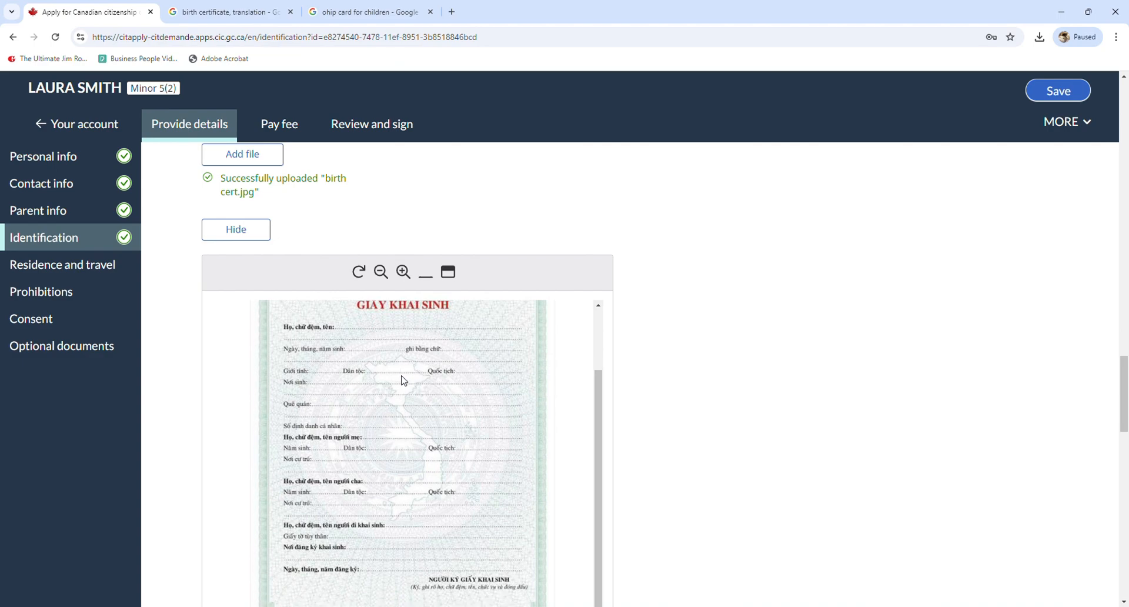
click(272, 229)
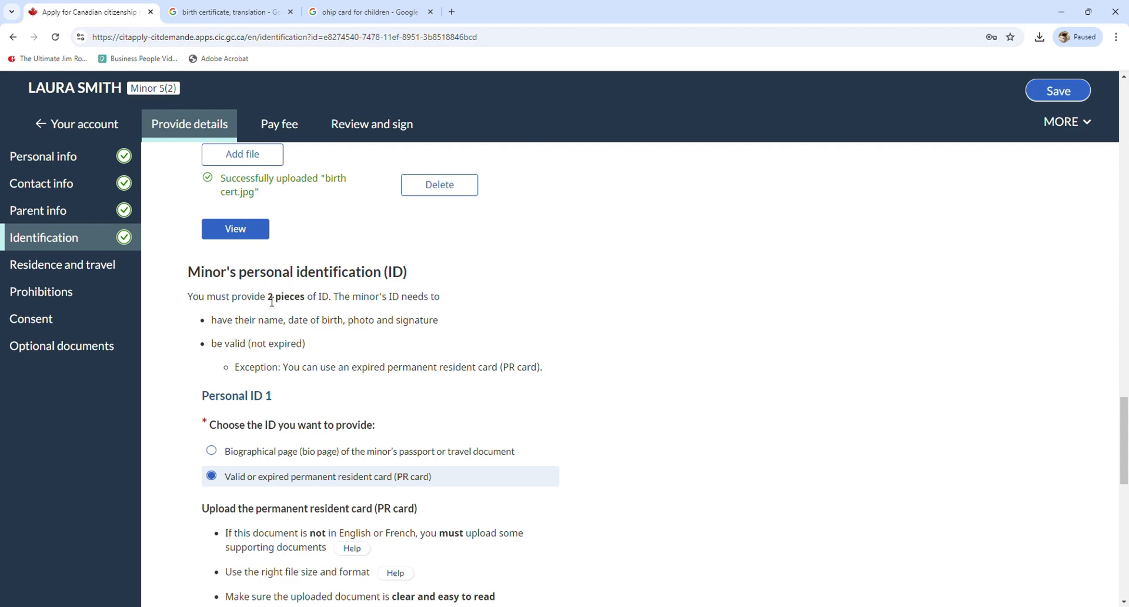
drag(265, 301, 327, 303)
Preview the PR card image uploaded under Personal ID 1, viewing its front and back
click(328, 303)
scroll(327, 303, down, 2)
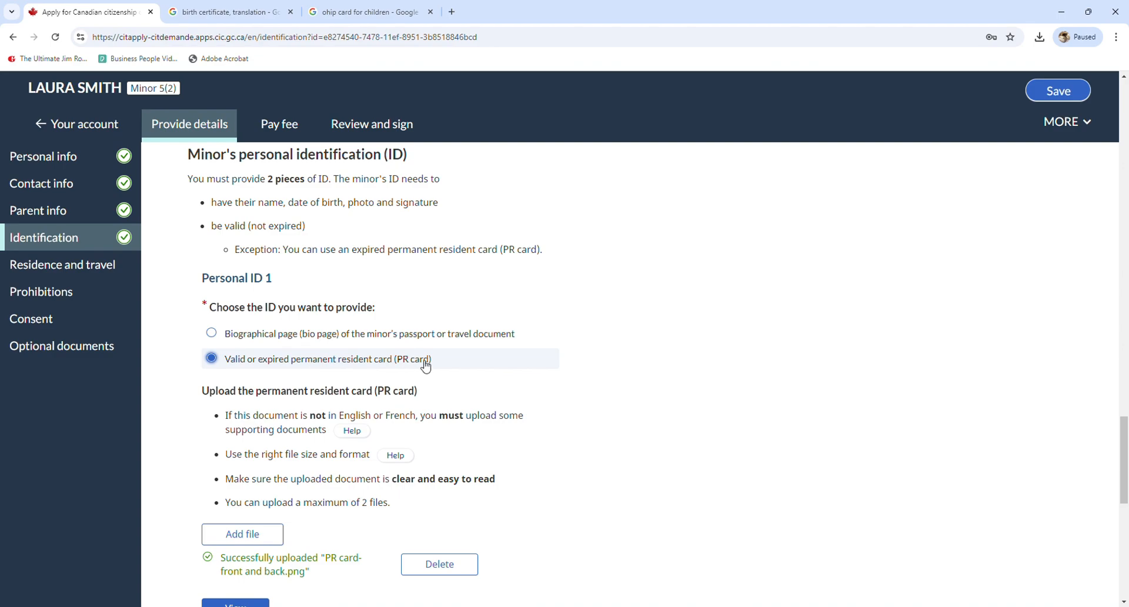
scroll(424, 366, down, 1)
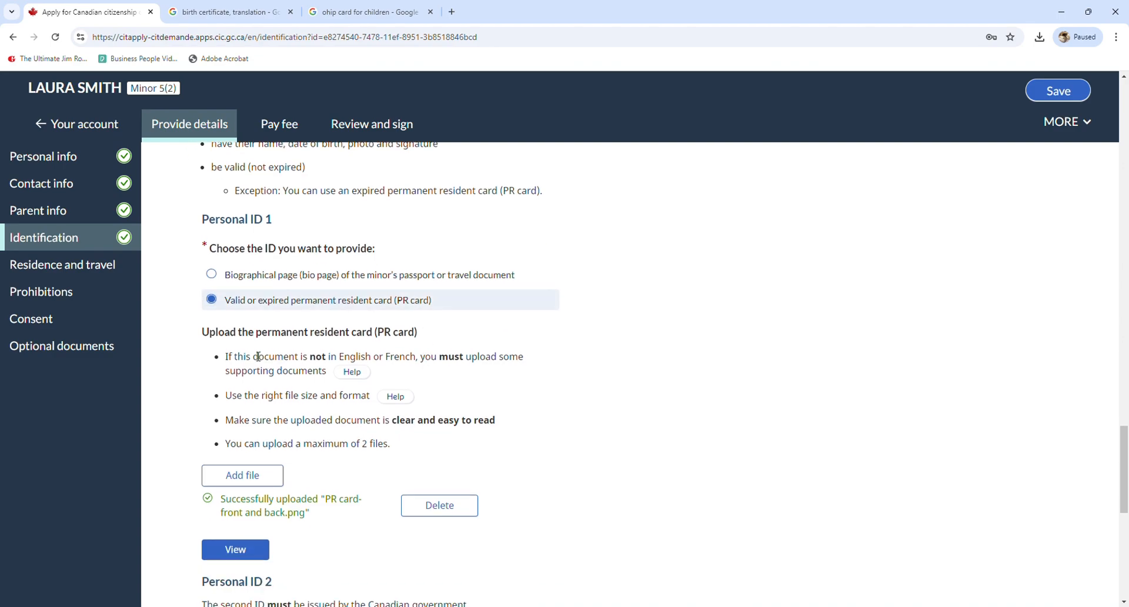
scroll(352, 374, down, 1)
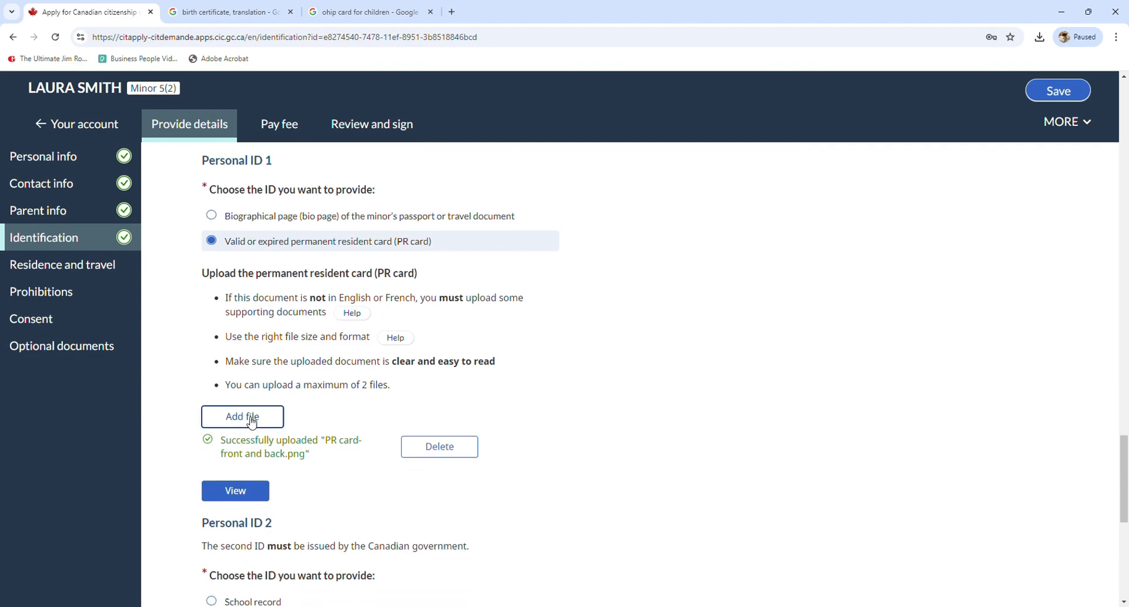
scroll(259, 438, down, 1)
click(253, 435)
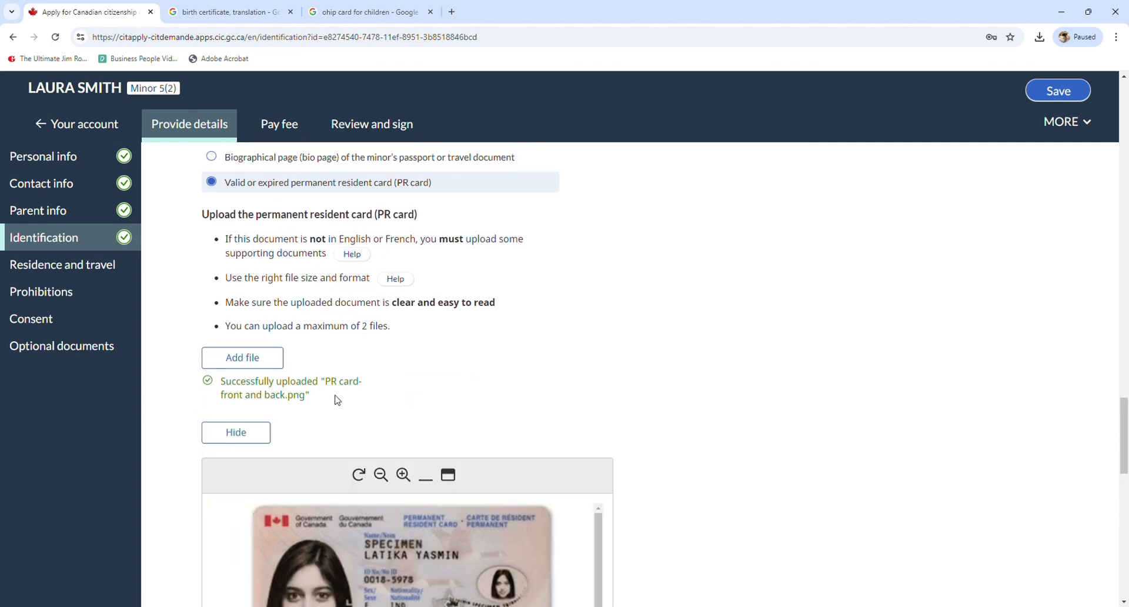
scroll(372, 328, down, 1)
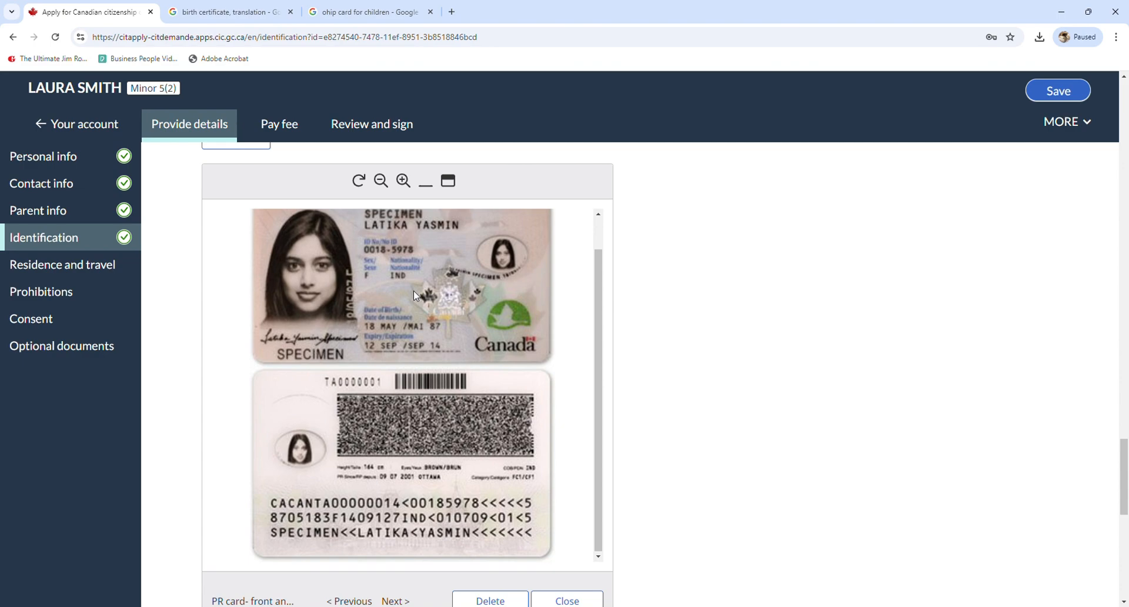
scroll(457, 411, down, 6)
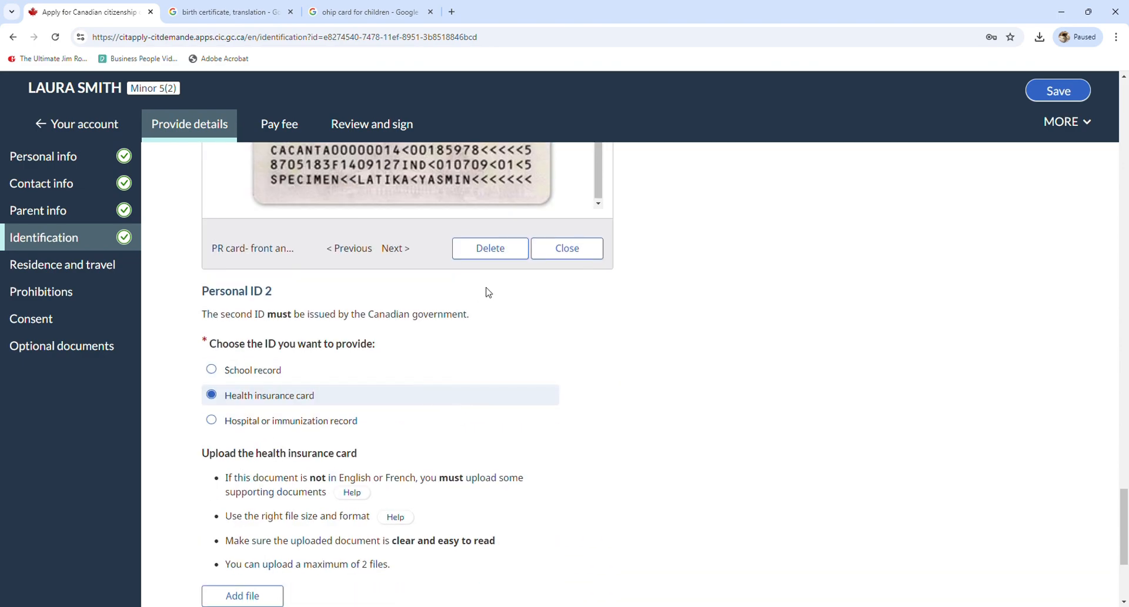
click(567, 248)
scroll(285, 363, up, 3)
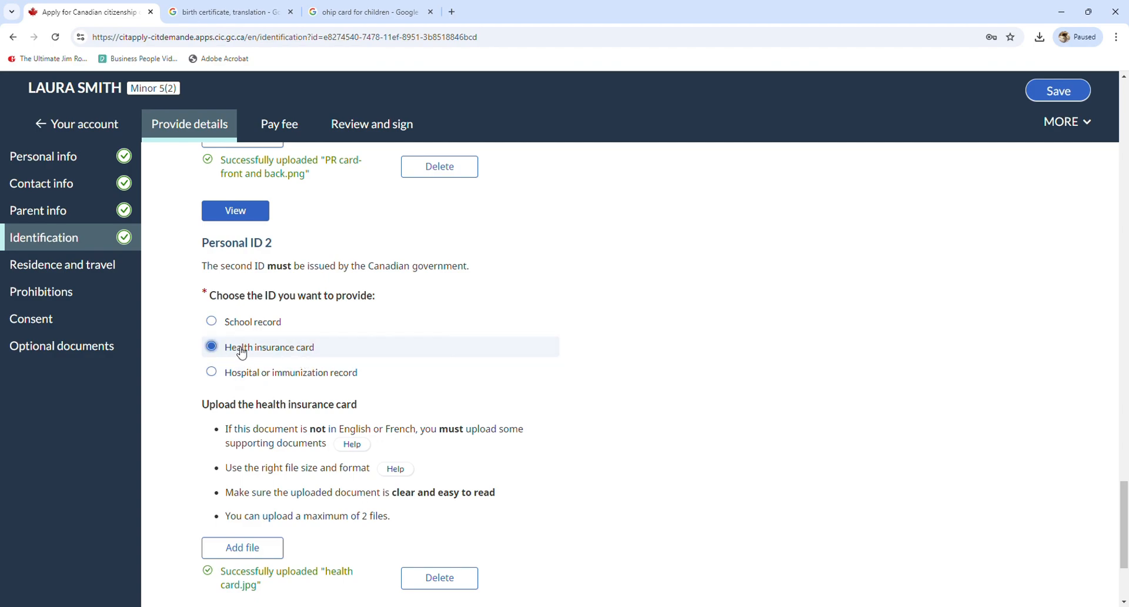
scroll(247, 358, down, 2)
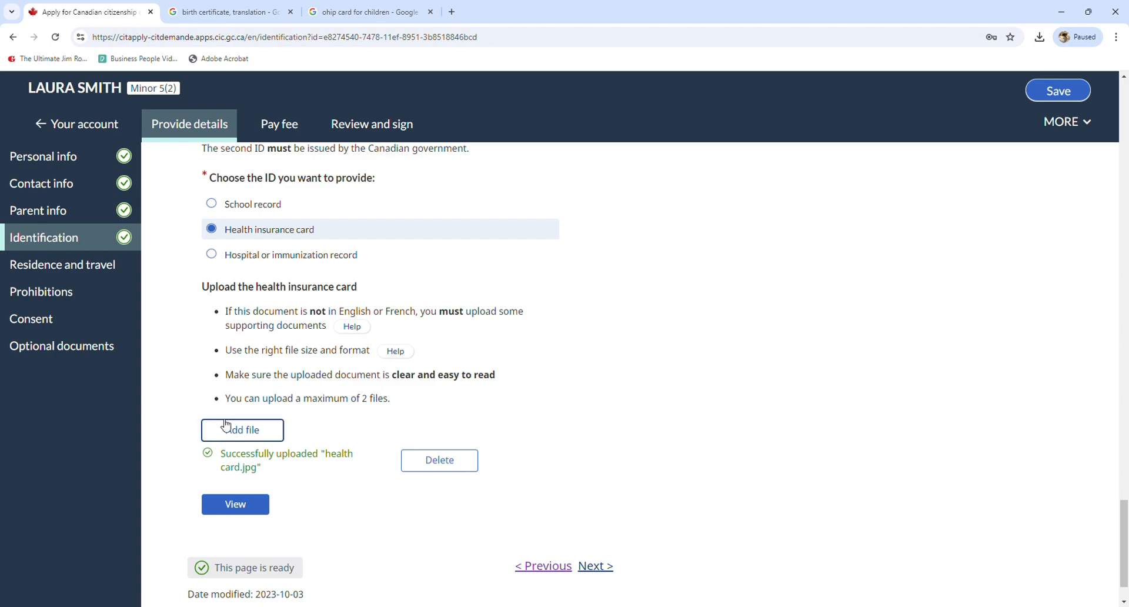
click(249, 510)
scroll(373, 448, down, 6)
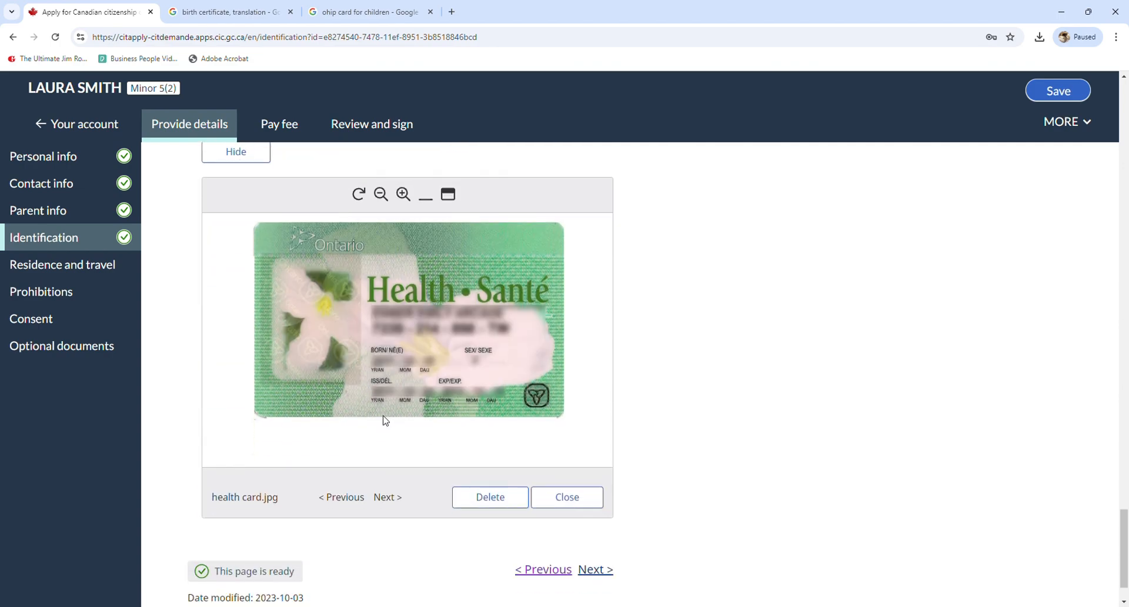
scroll(402, 328, down, 1)
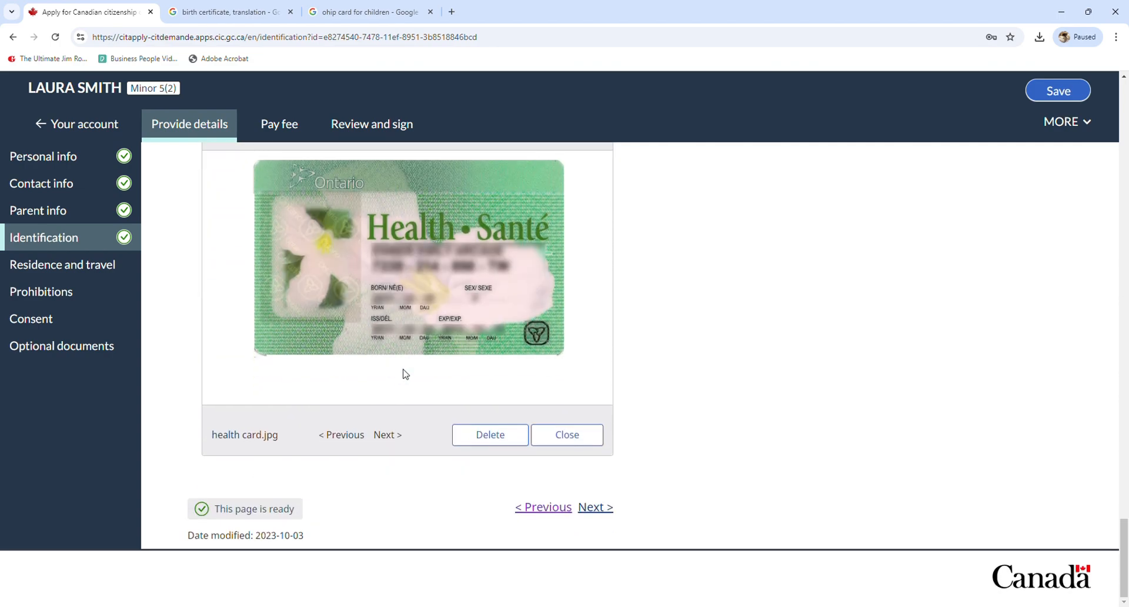
click(575, 446)
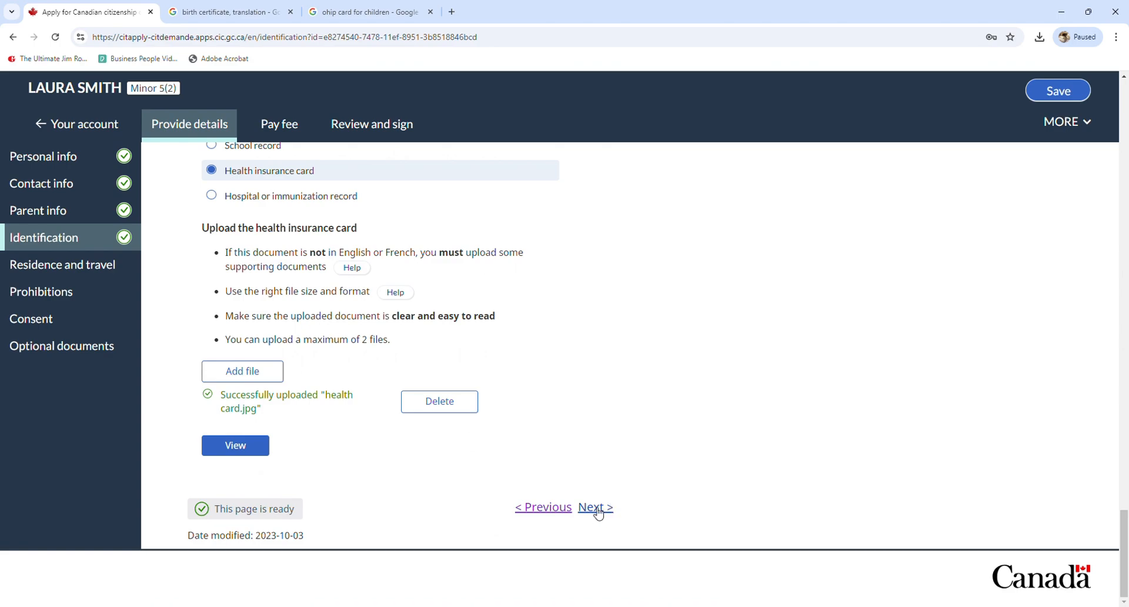
Open Residence and travel and review the Vietnam status history entry dated 2015 January 01
click(597, 512)
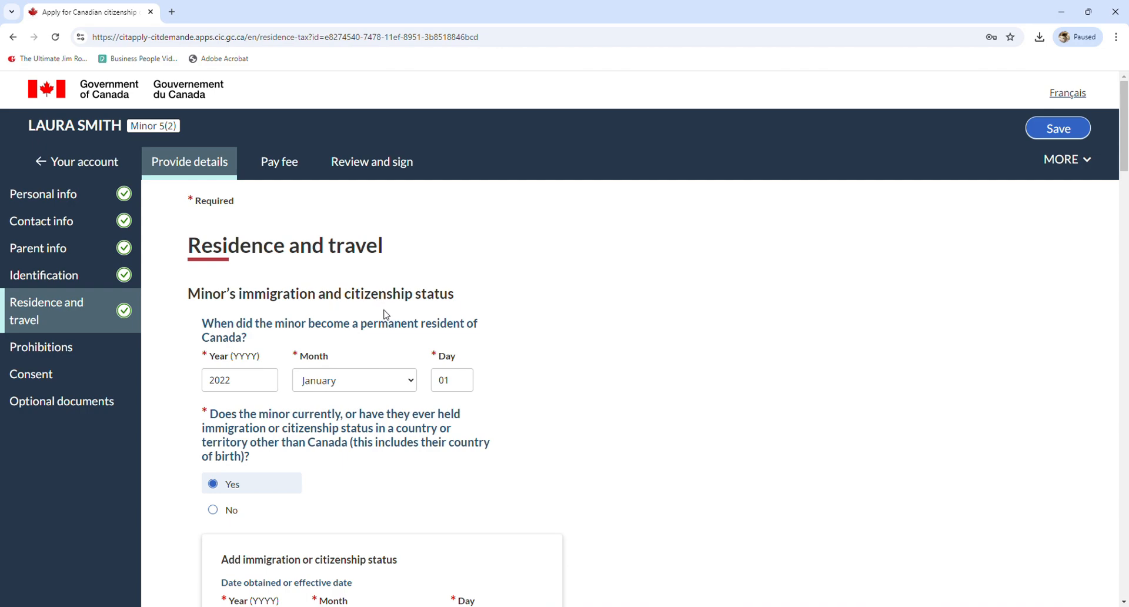
scroll(385, 314, down, 1)
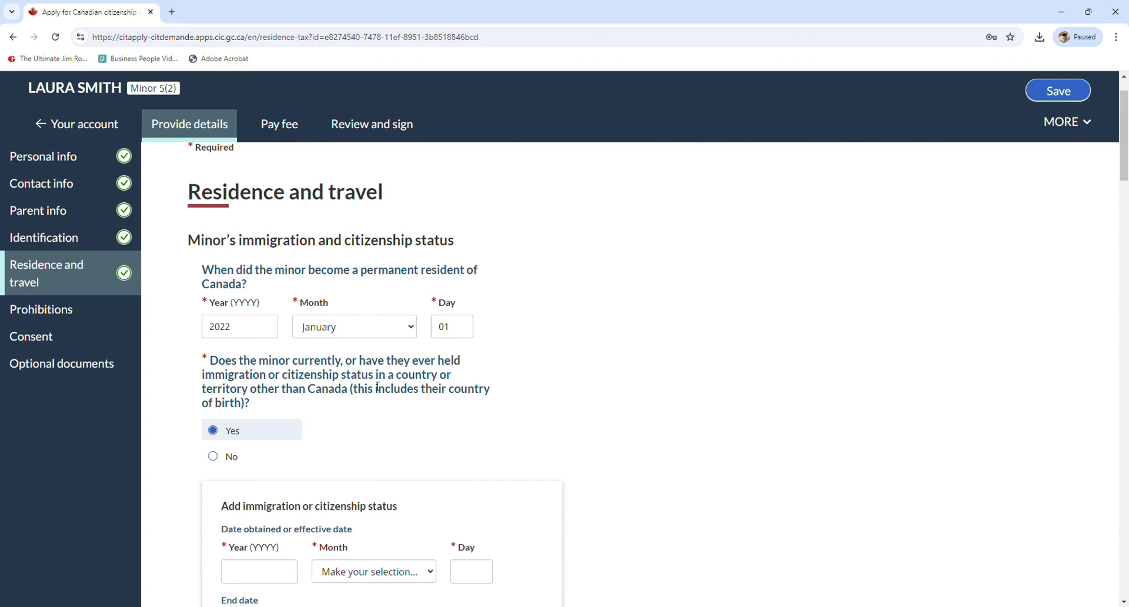
scroll(335, 392, down, 3)
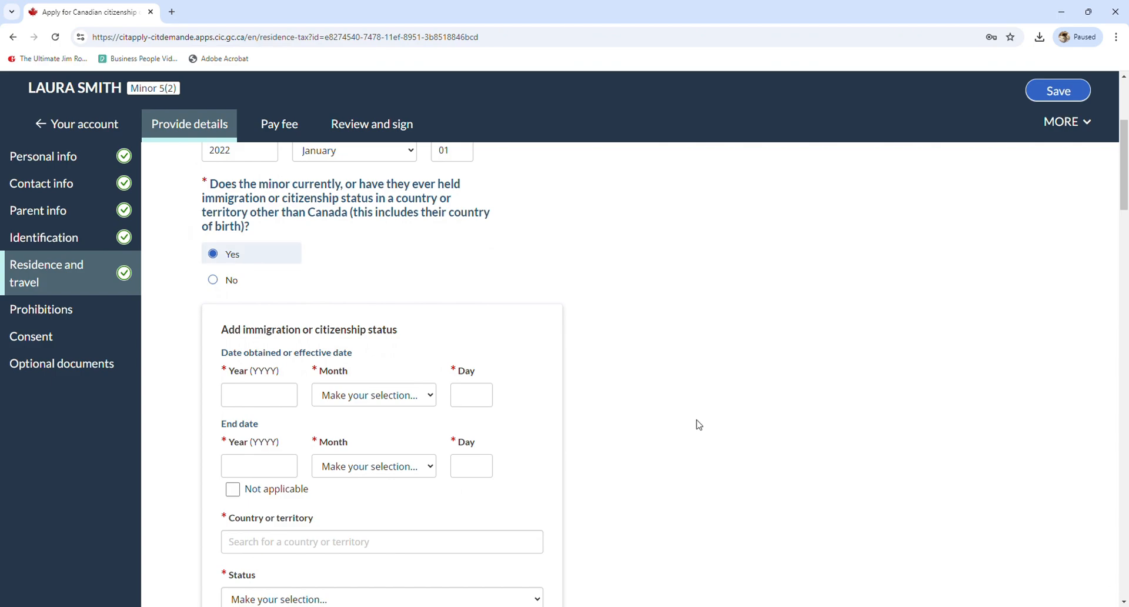
scroll(585, 300, down, 3)
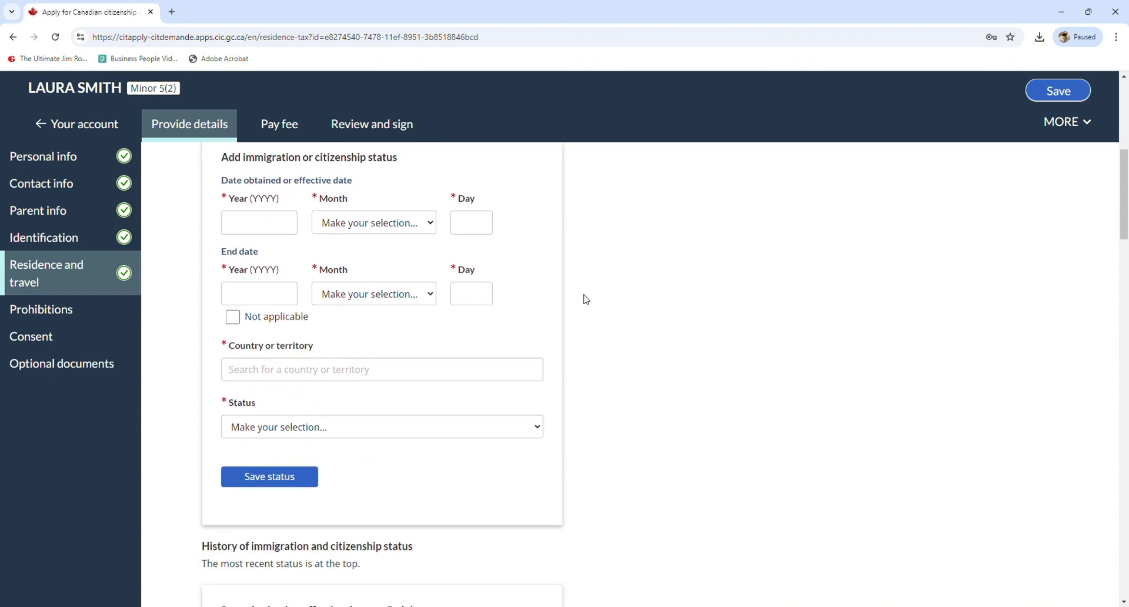
scroll(585, 299, down, 6)
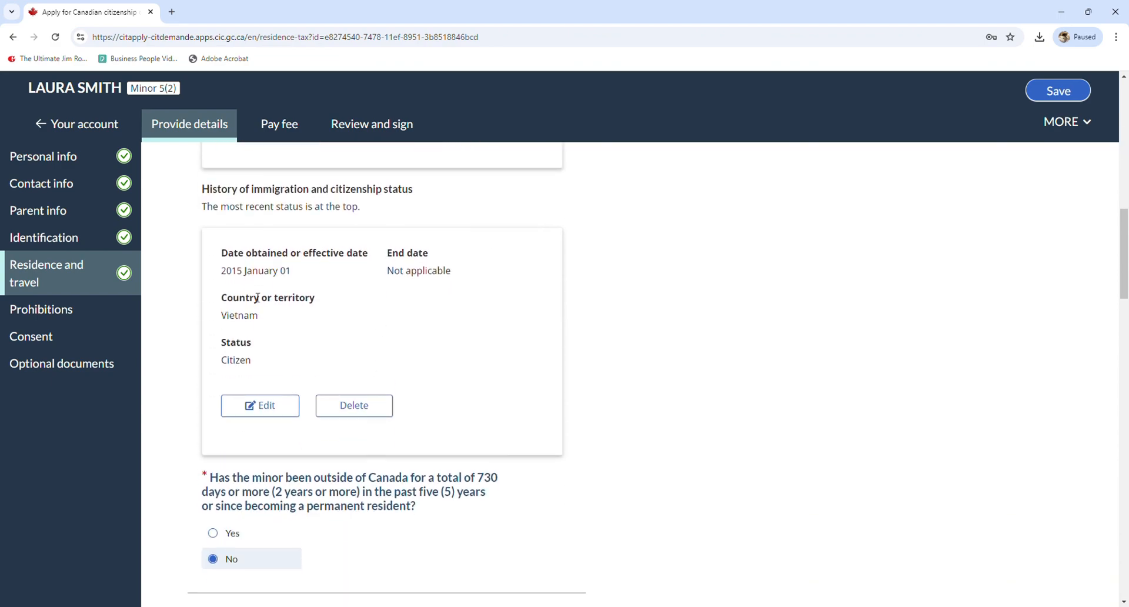
drag(228, 254, 265, 360)
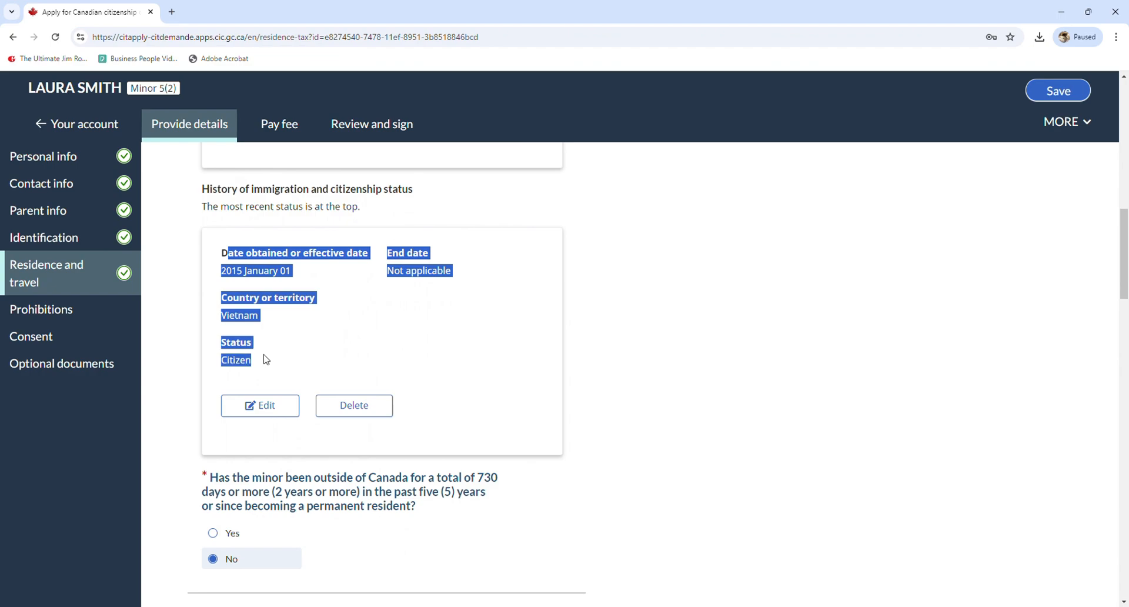
click(306, 301)
drag(227, 272, 295, 278)
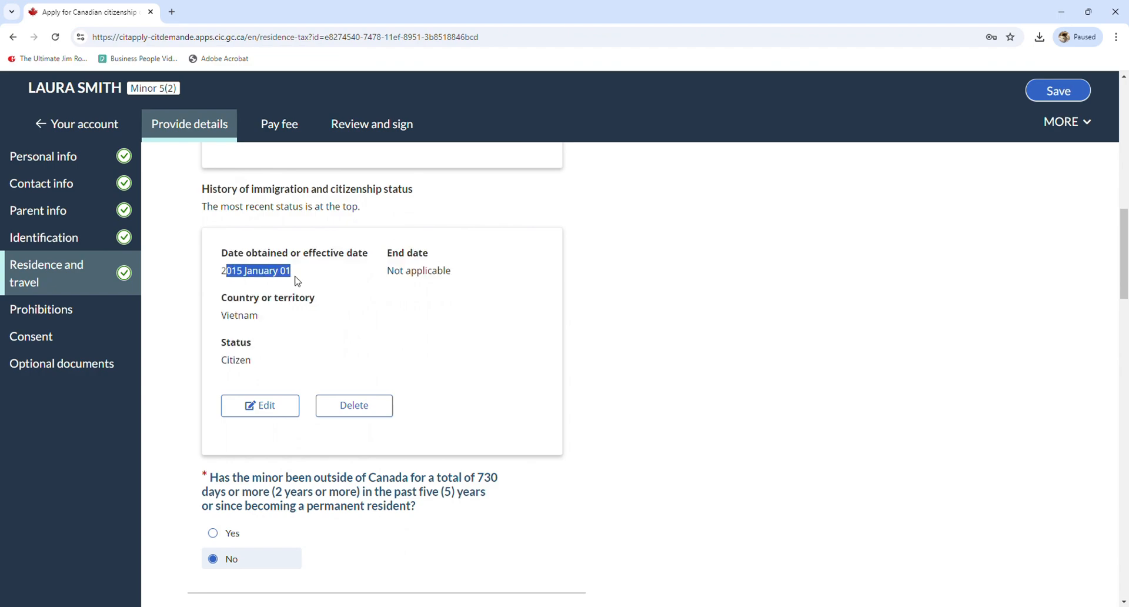
scroll(288, 291, down, 3)
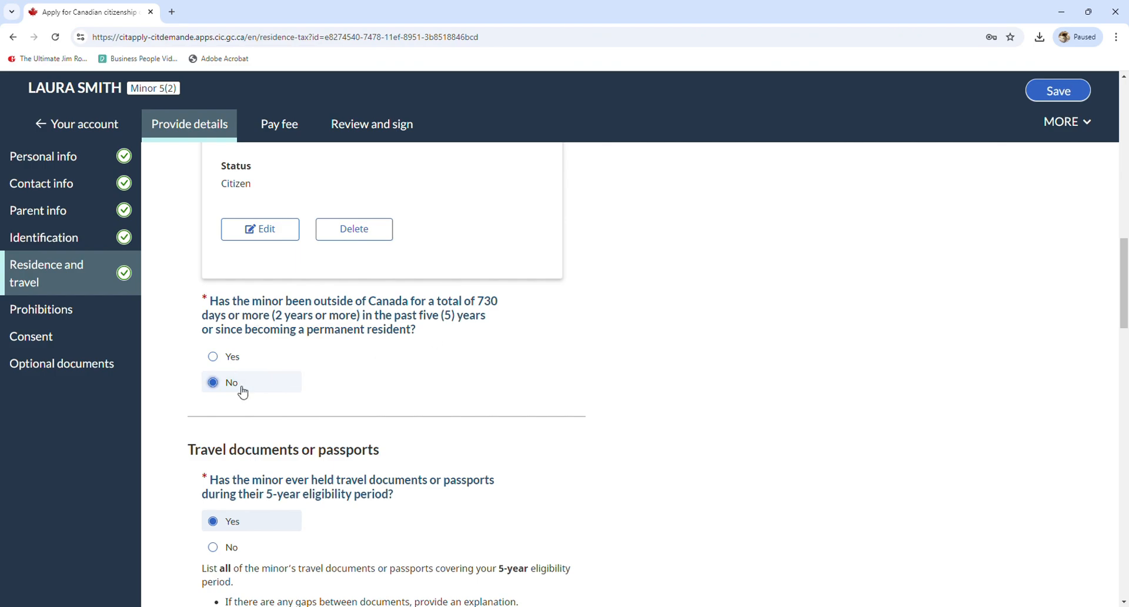
scroll(242, 392, down, 1)
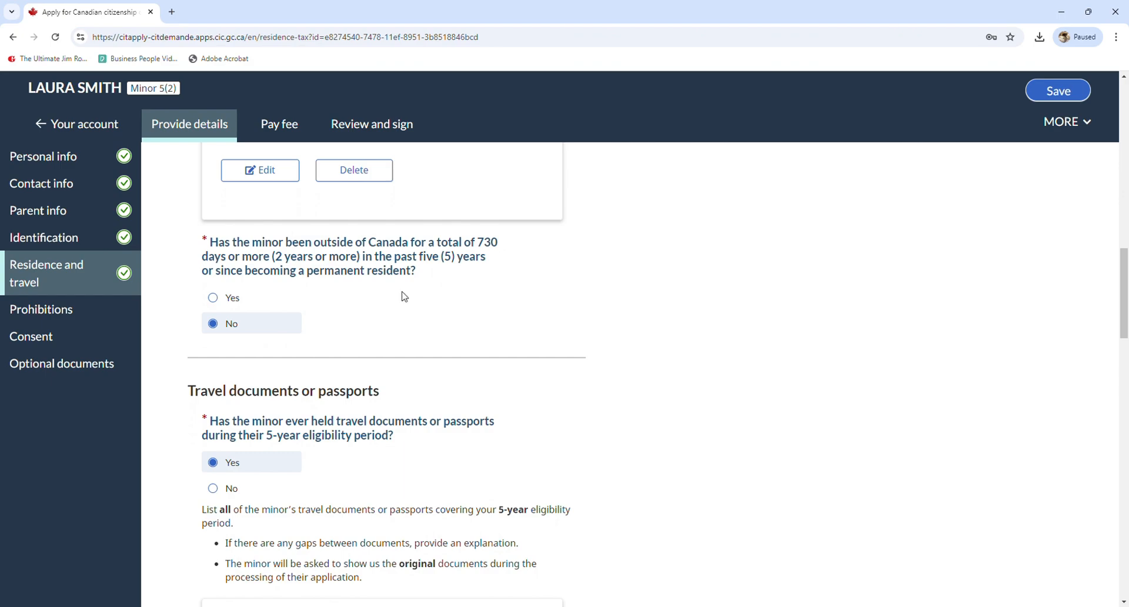
drag(477, 244, 500, 250)
click(320, 261)
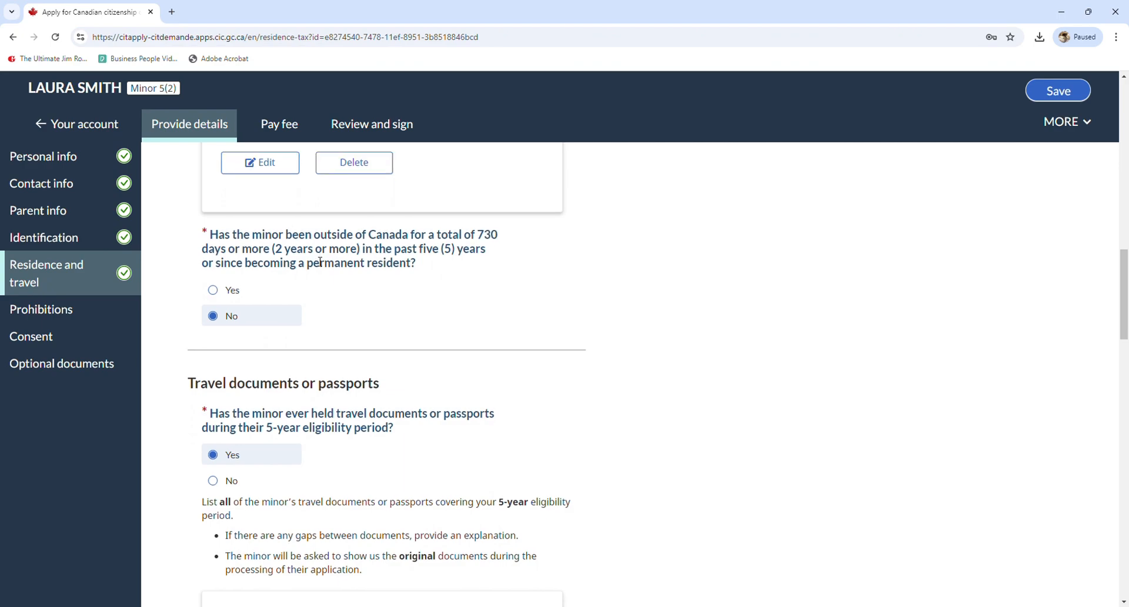
scroll(317, 259, down, 3)
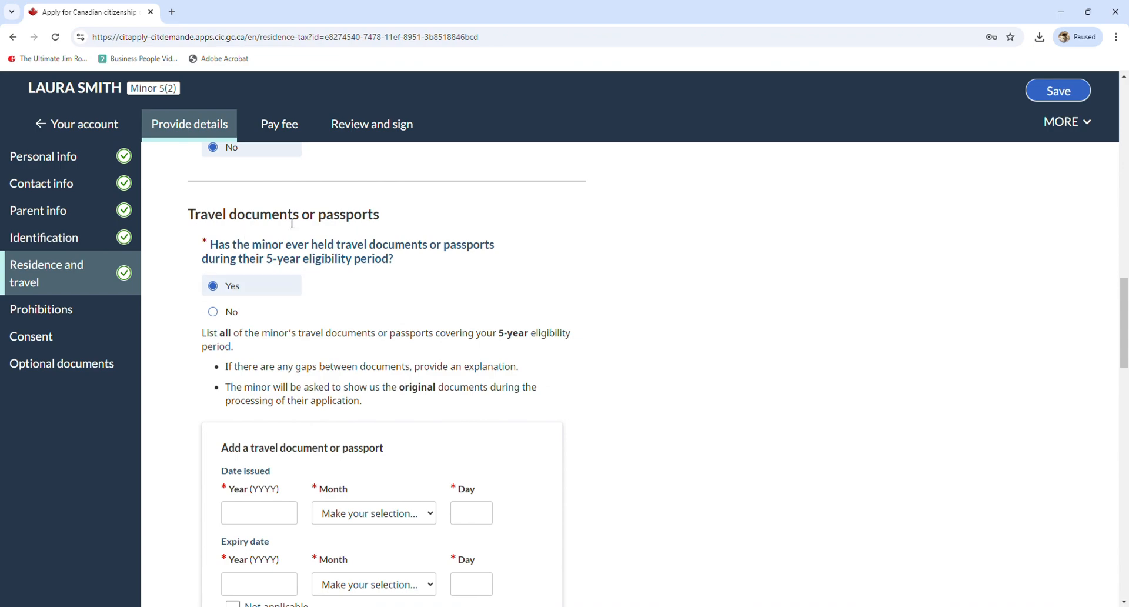
drag(210, 245, 407, 265)
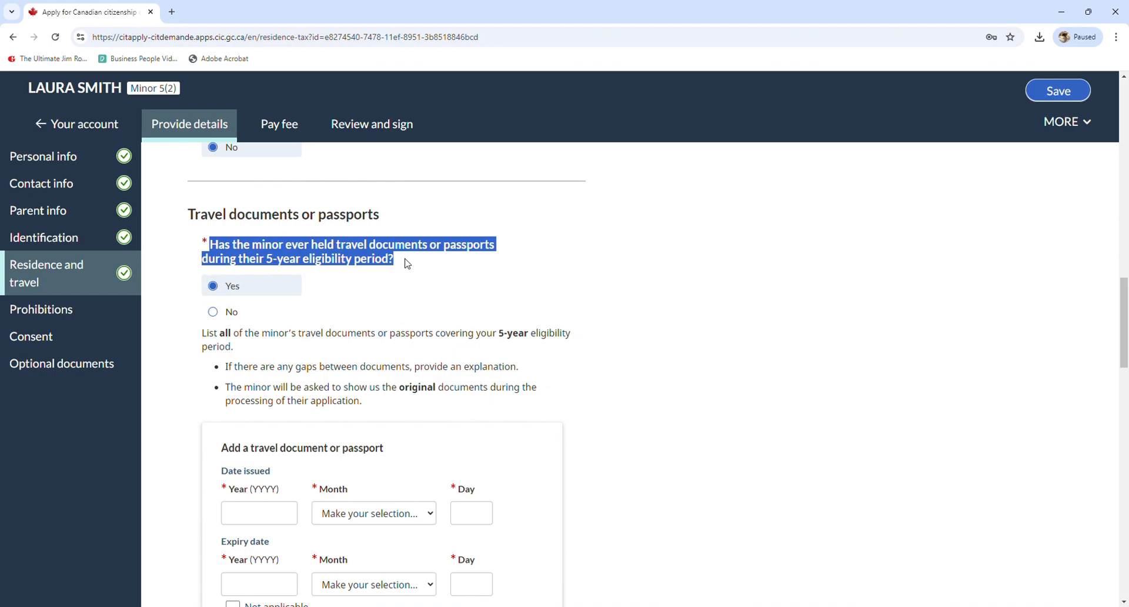
click(407, 265)
scroll(407, 264, down, 1)
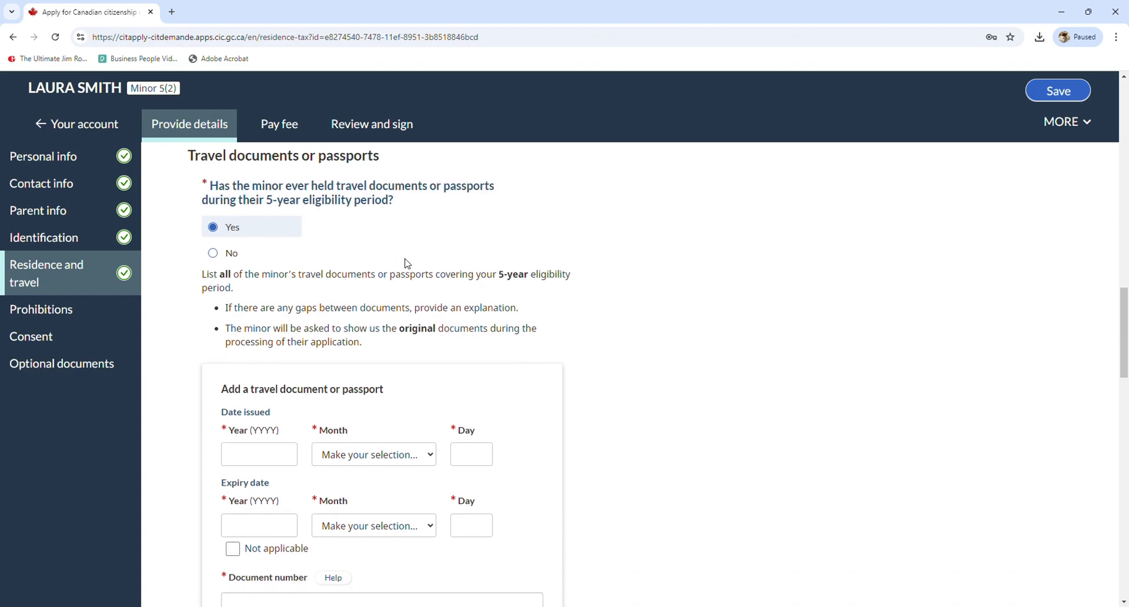
scroll(407, 264, down, 1)
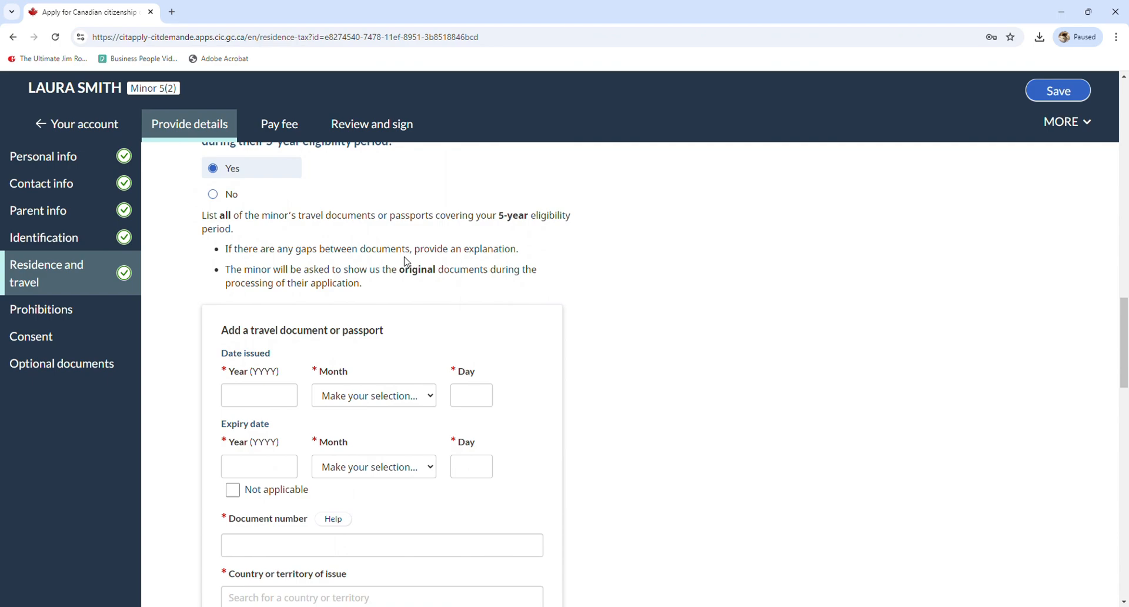
scroll(406, 262, down, 6)
scroll(405, 259, down, 8)
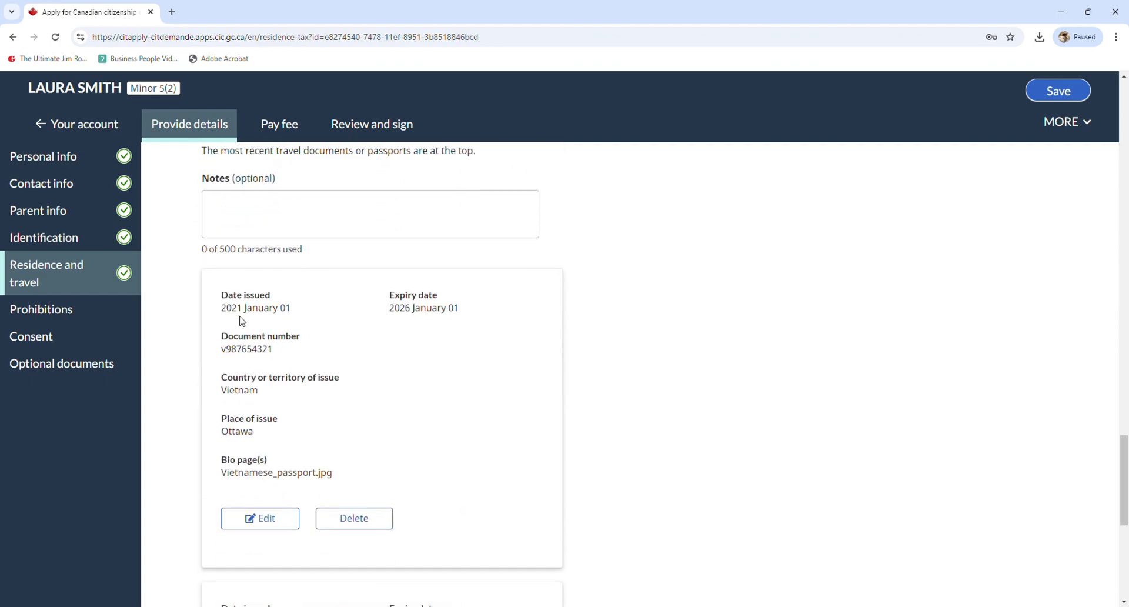
scroll(241, 317, down, 7)
scroll(232, 294, up, 1)
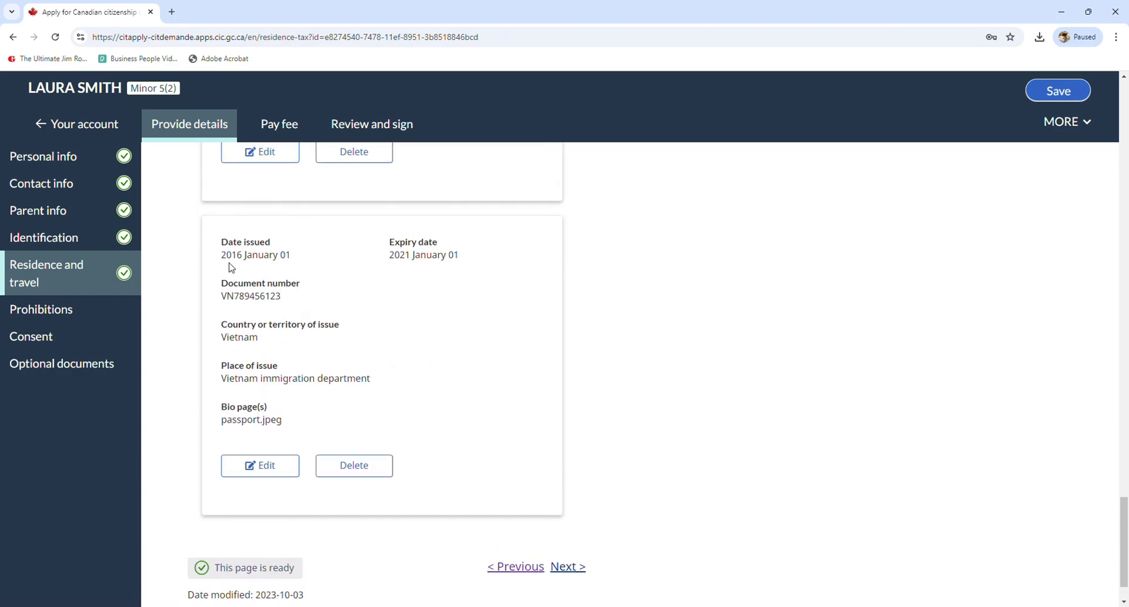
drag(222, 256, 296, 260)
click(297, 261)
drag(228, 261, 298, 259)
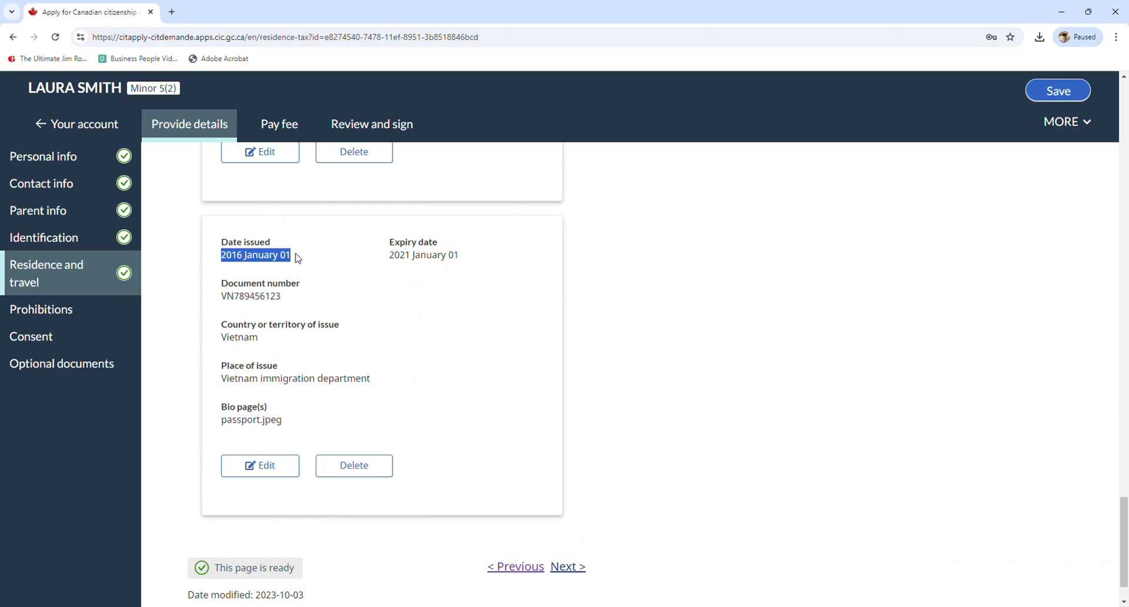
click(241, 258)
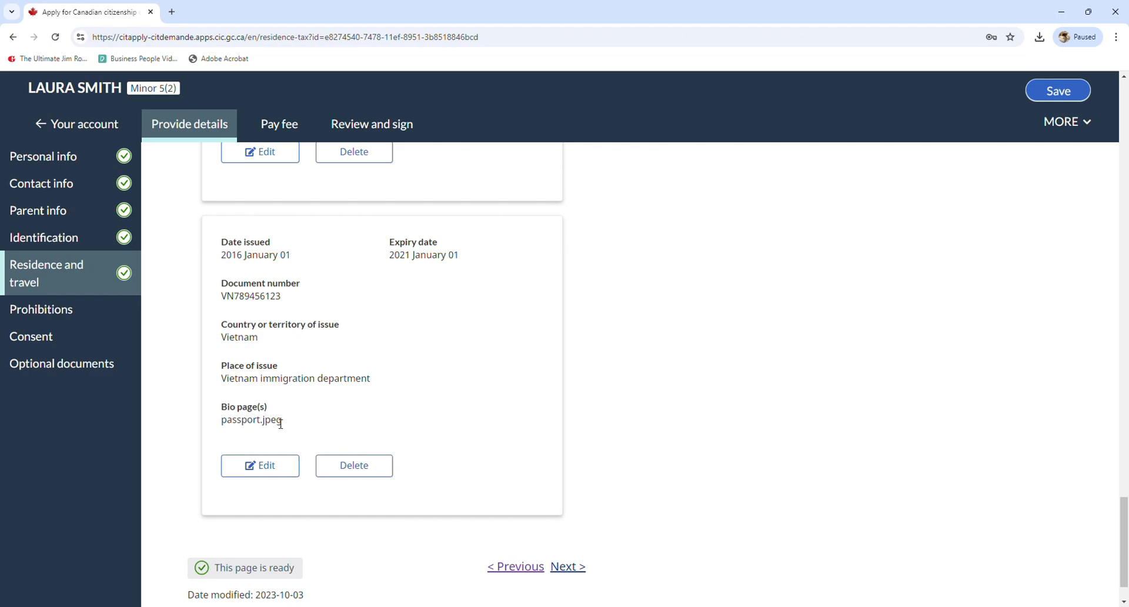
scroll(279, 425, up, 3)
scroll(279, 419, down, 1)
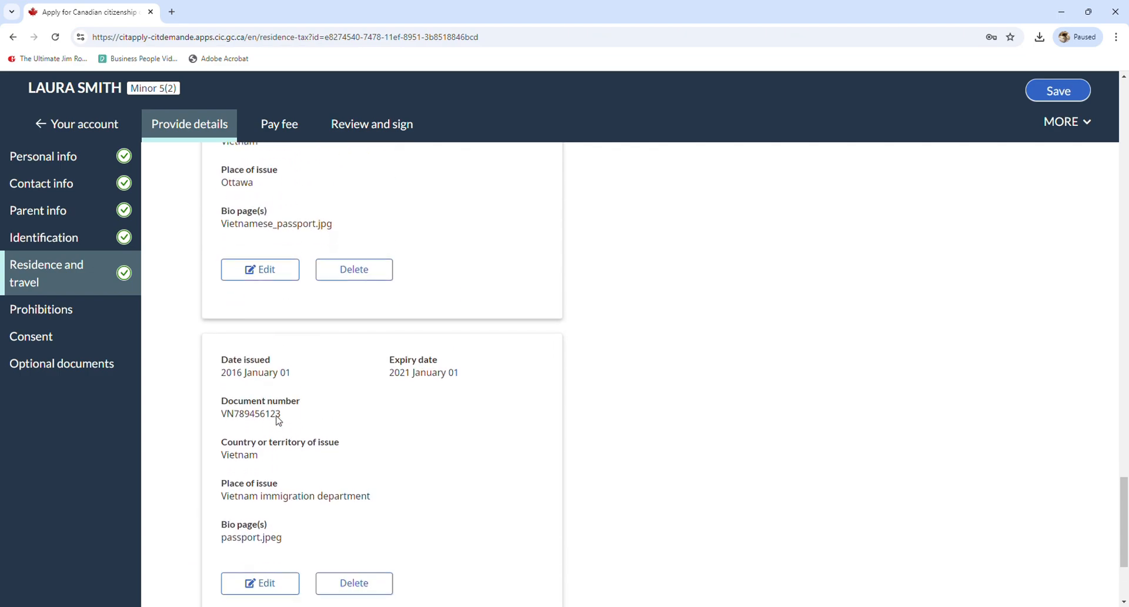
scroll(282, 415, up, 1)
scroll(282, 415, up, 1)
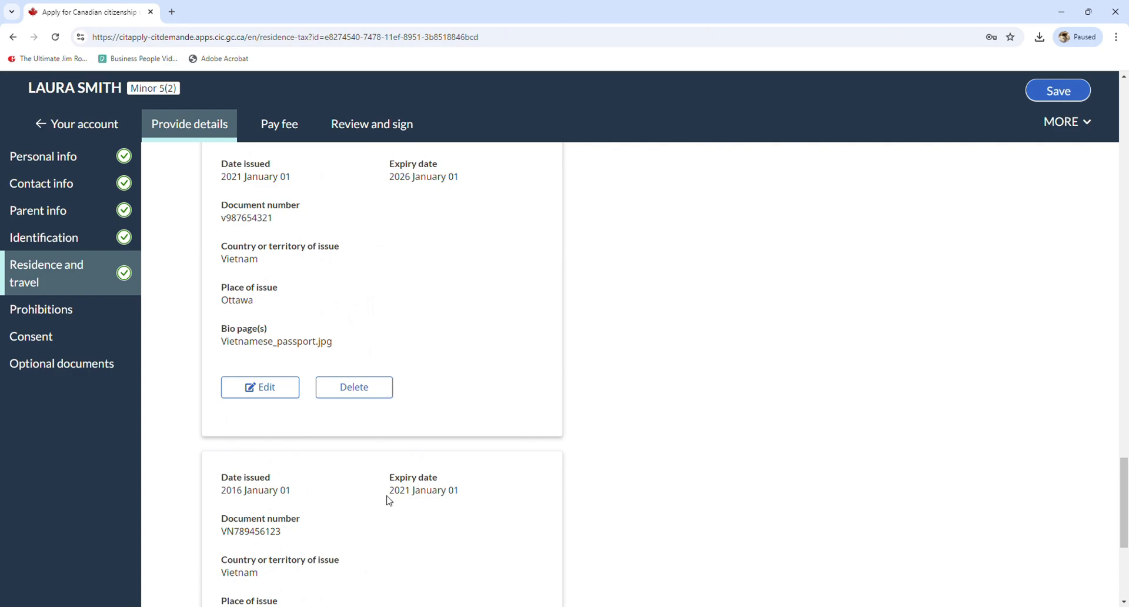
drag(386, 493, 464, 496)
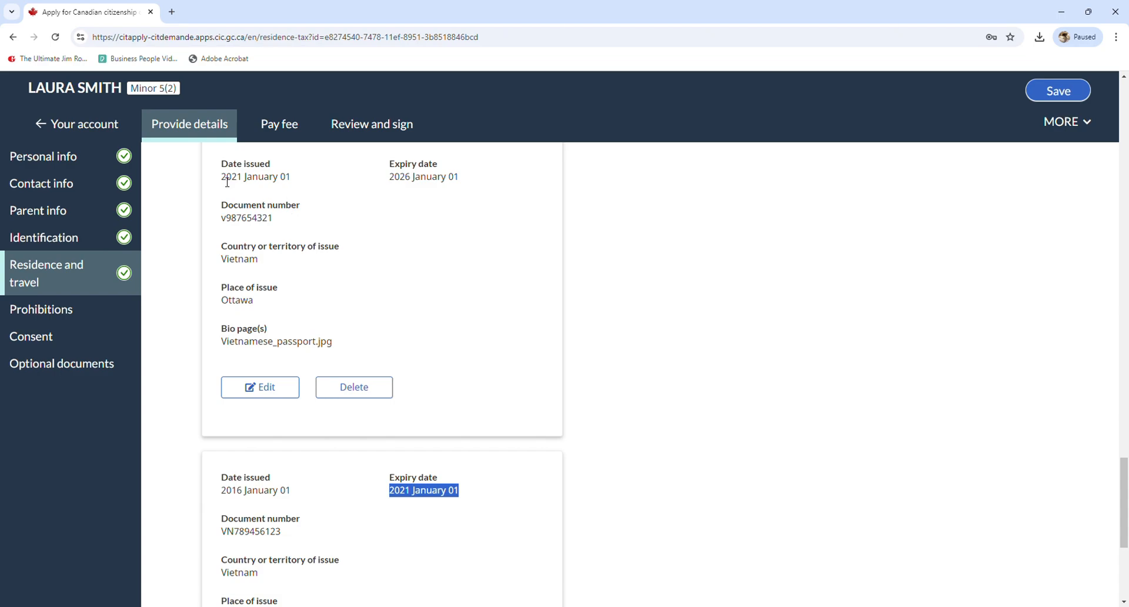
drag(223, 176, 294, 179)
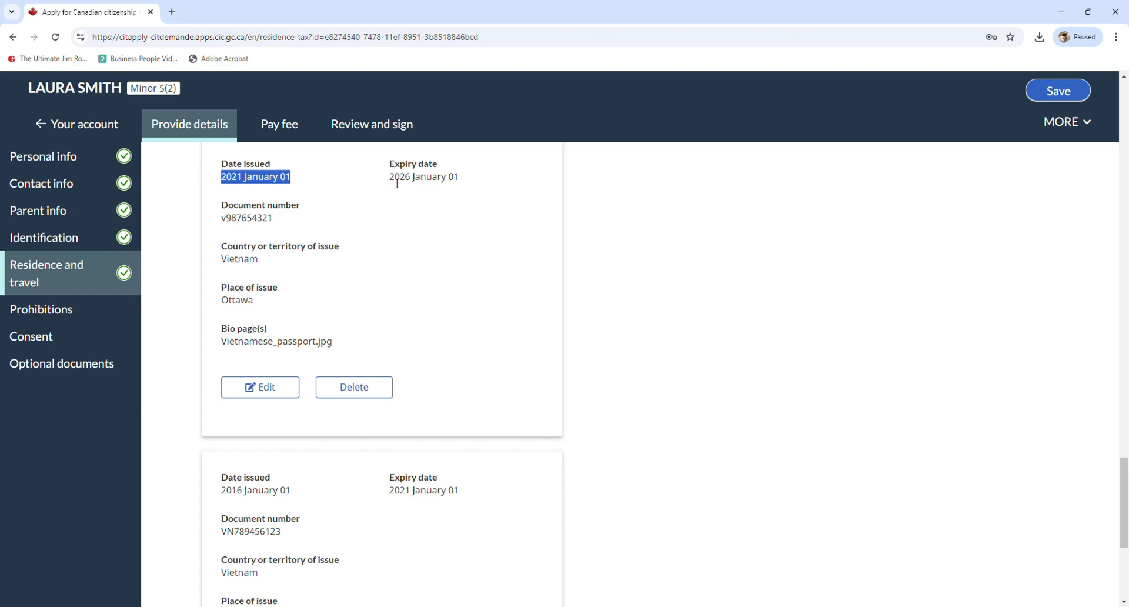
drag(390, 177, 467, 185)
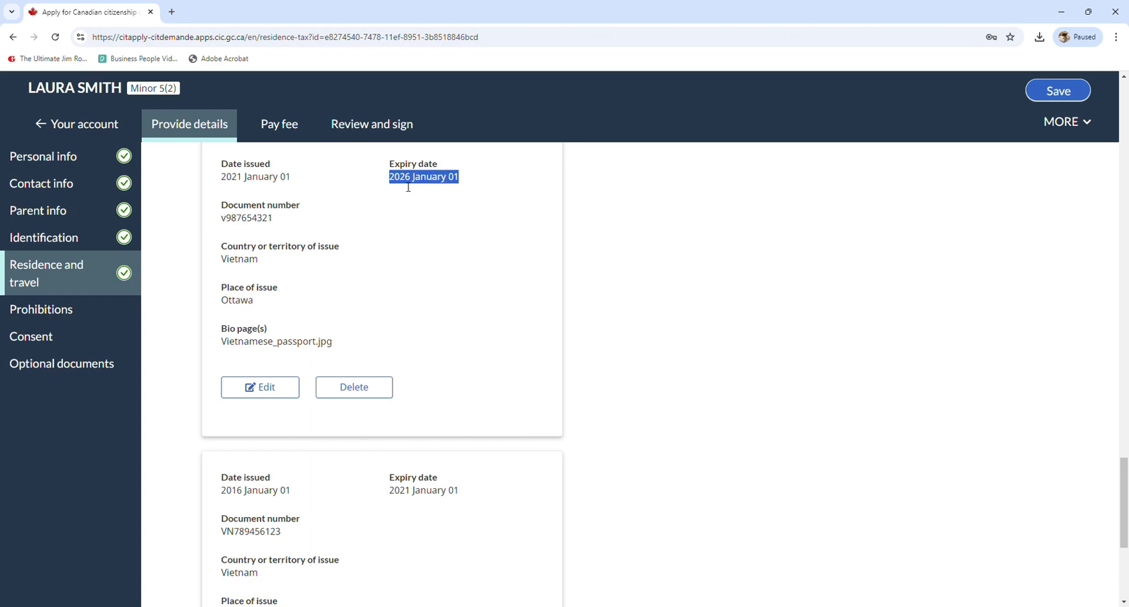
drag(228, 206, 311, 210)
click(310, 220)
drag(234, 257, 326, 255)
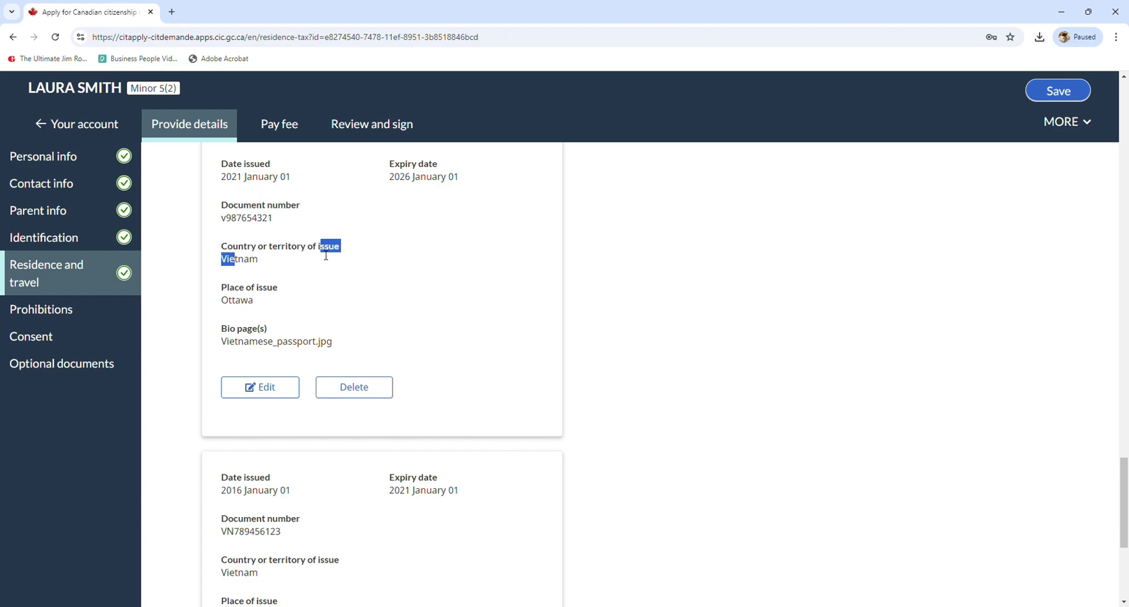
double_click(257, 259)
double_click(256, 291)
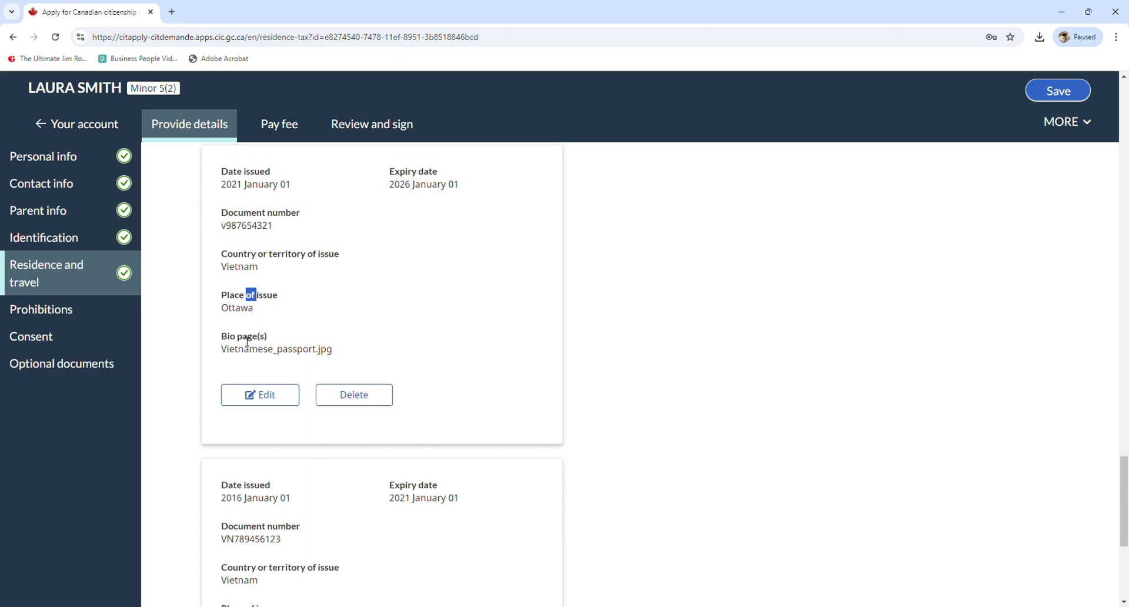
scroll(247, 338, up, 2)
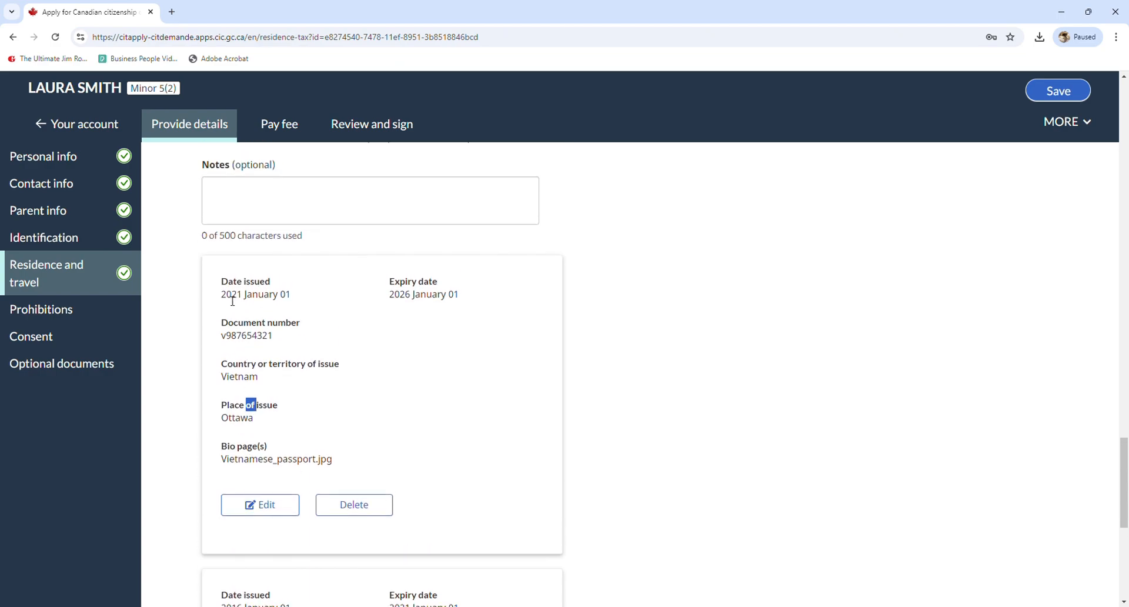
scroll(235, 303, down, 1)
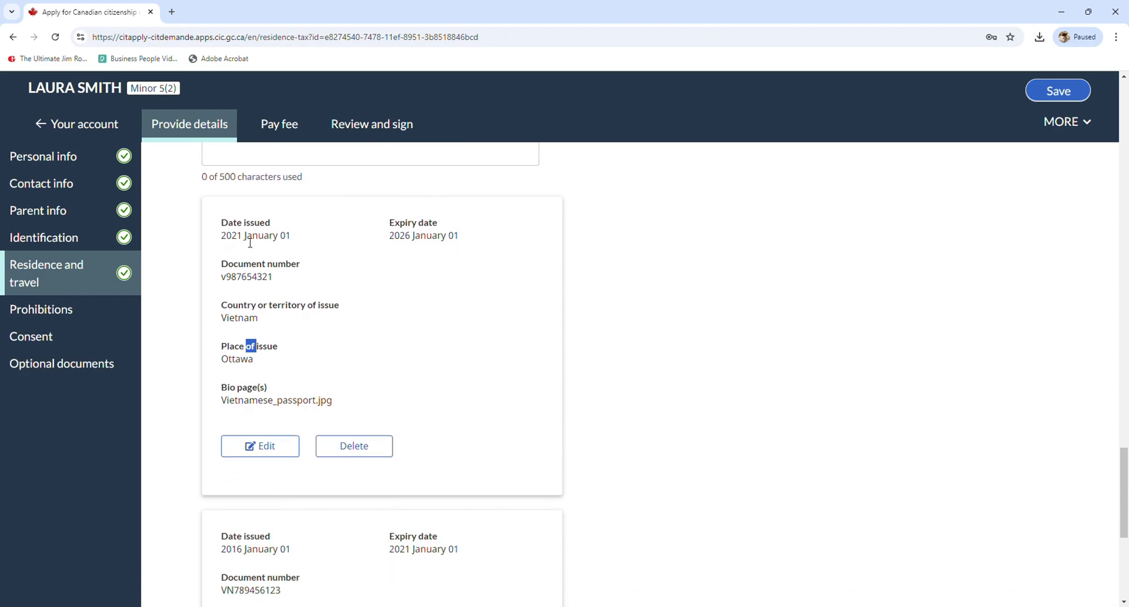
drag(387, 236, 475, 238)
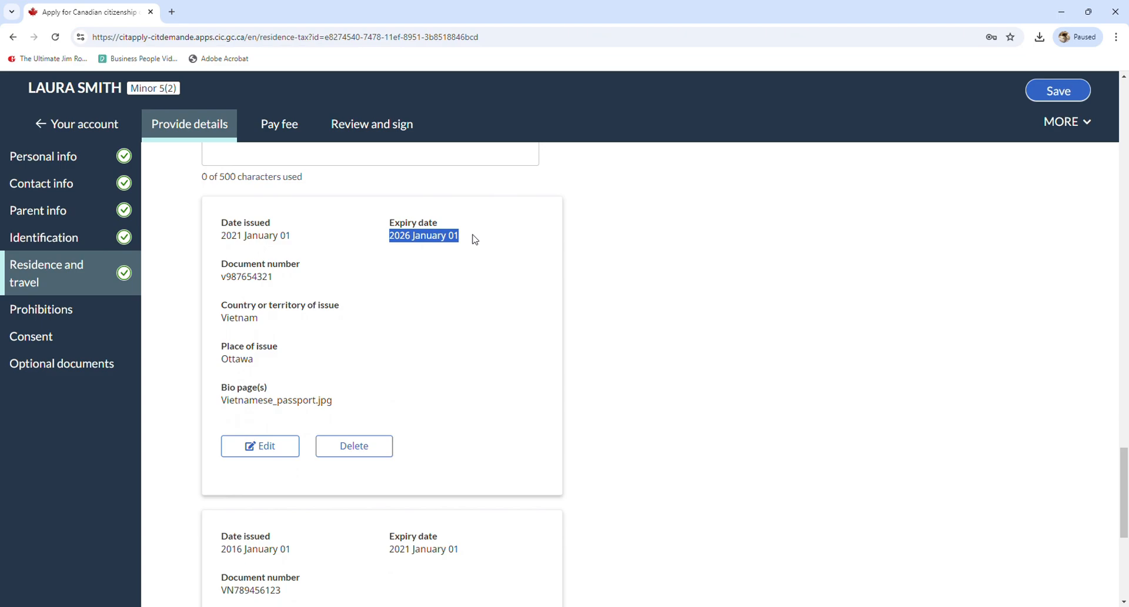
click(474, 238)
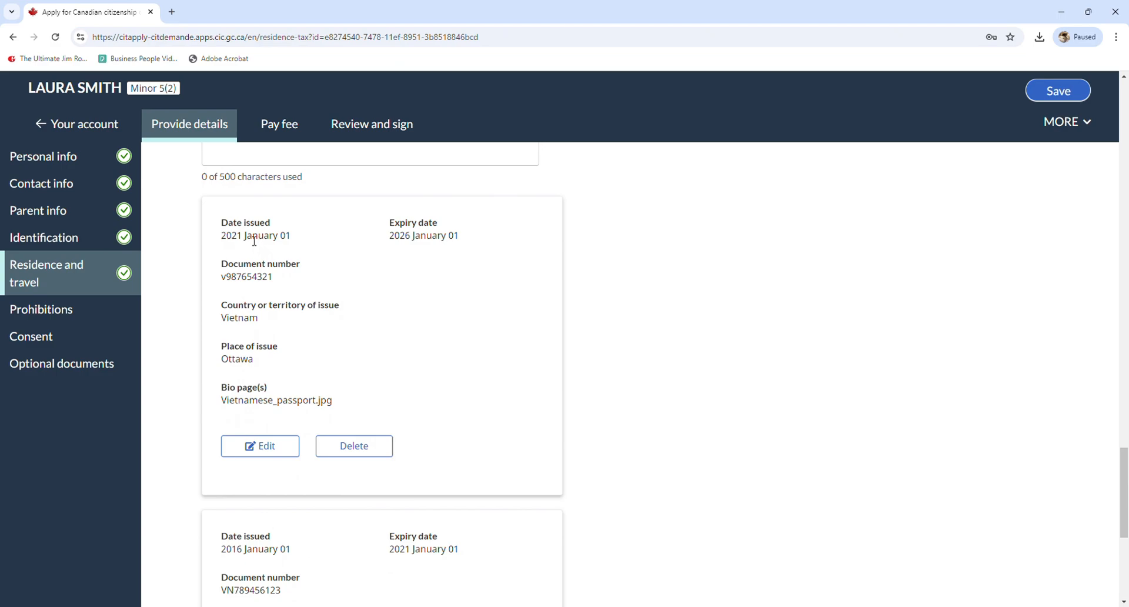
scroll(265, 244, up, 2)
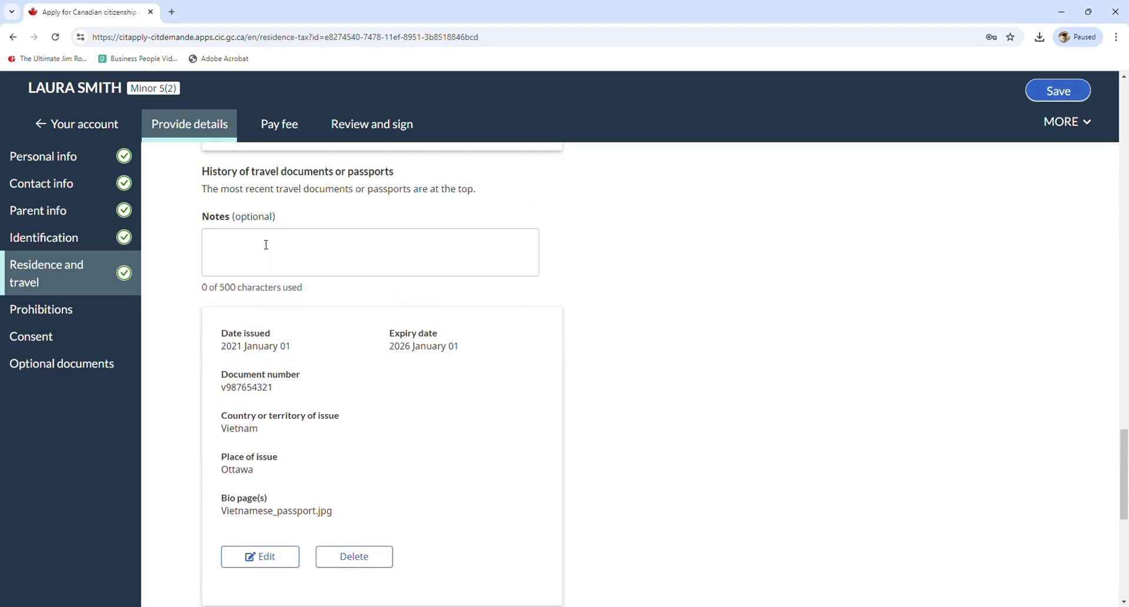
click(265, 244)
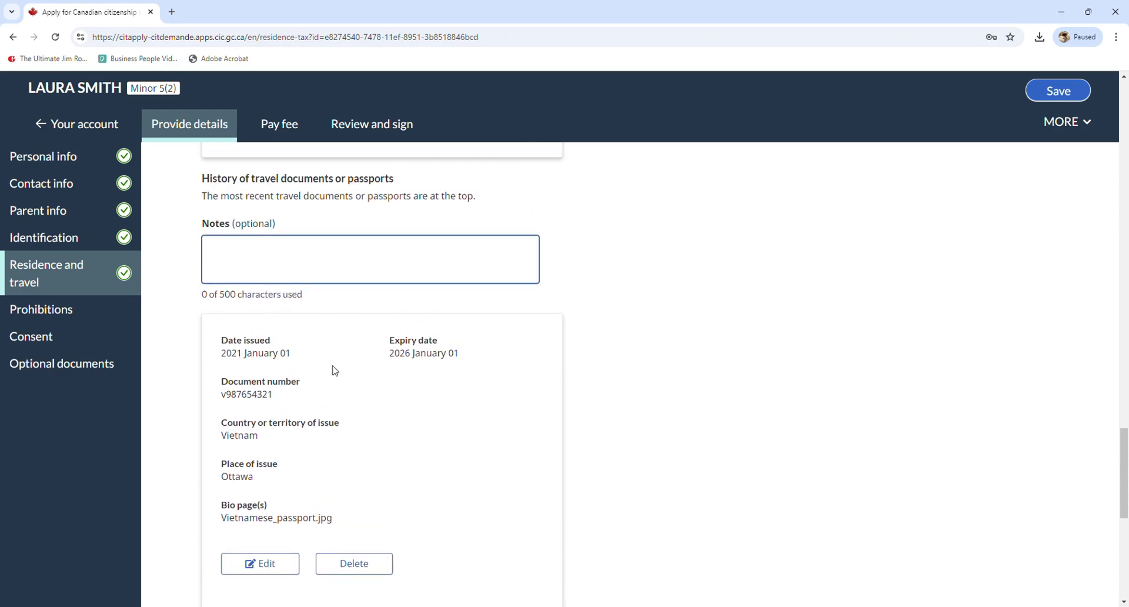
scroll(280, 367, down, 2)
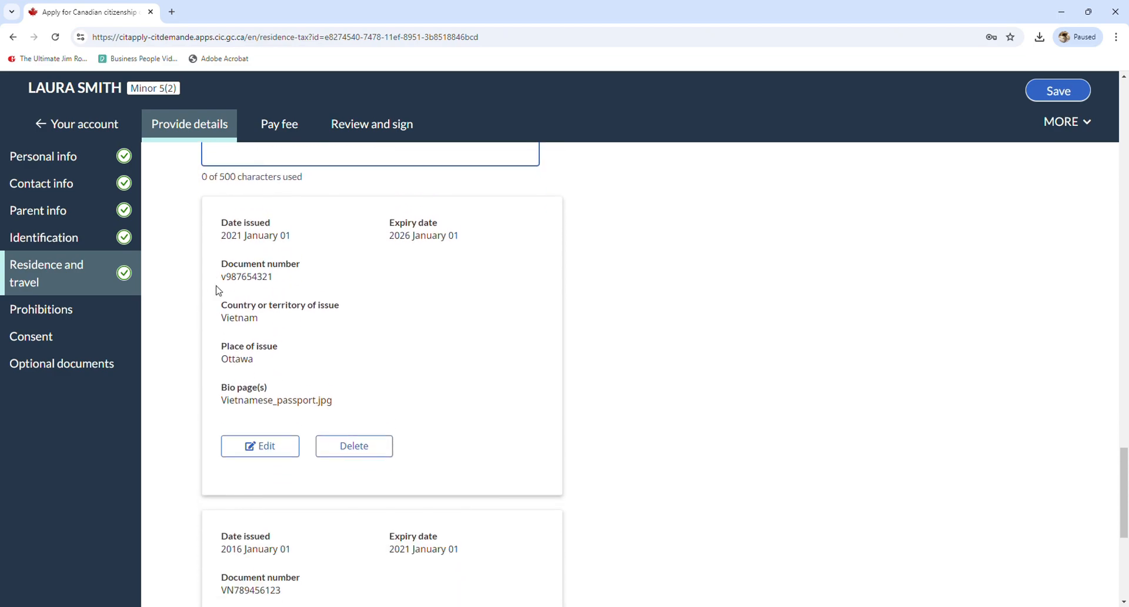
Change the current Vietnam passport's issue and expiry months to May and save it
click(256, 445)
click(367, 292)
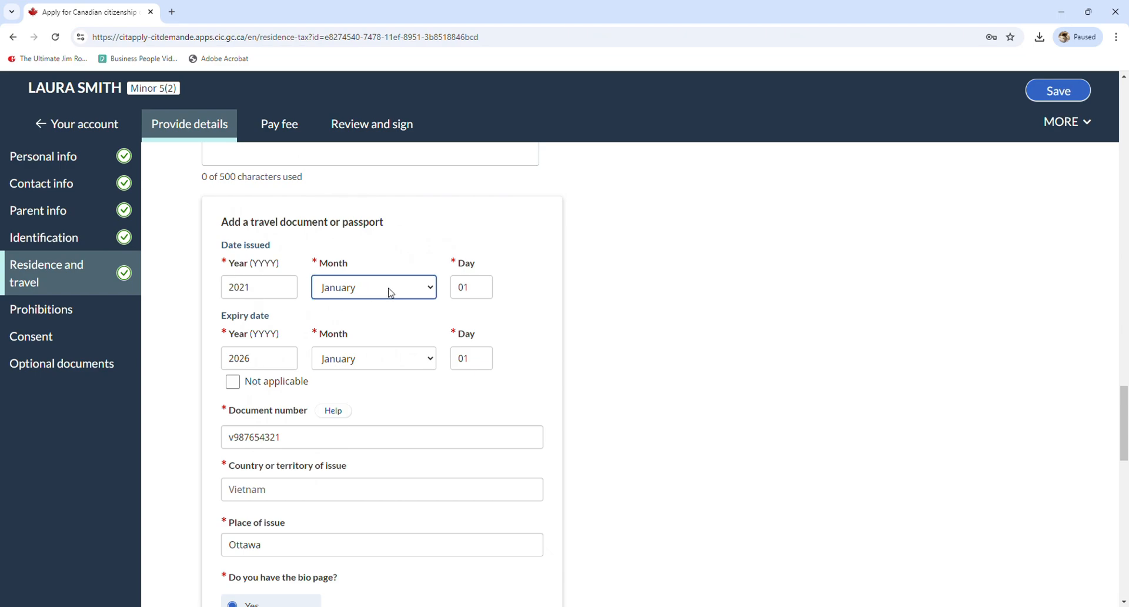
click(341, 376)
click(348, 351)
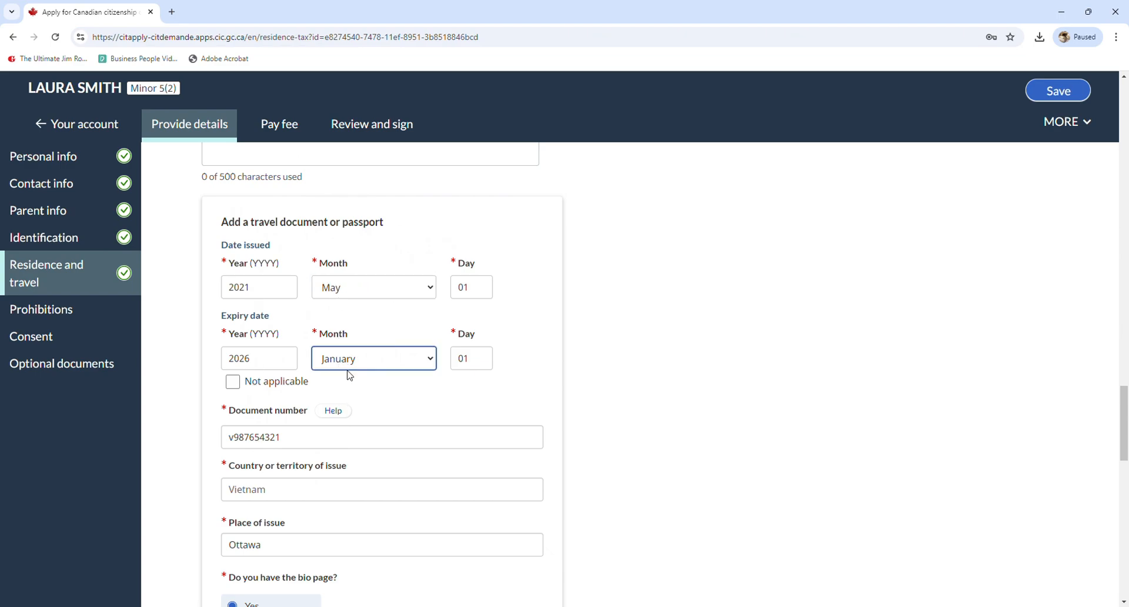
click(345, 474)
scroll(358, 383, down, 10)
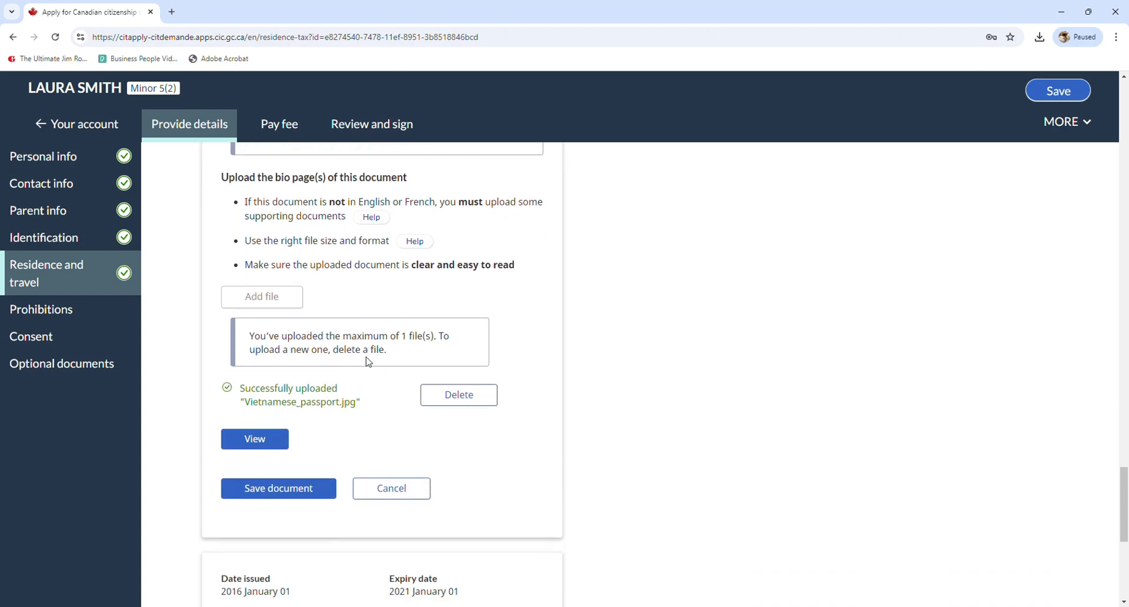
click(278, 485)
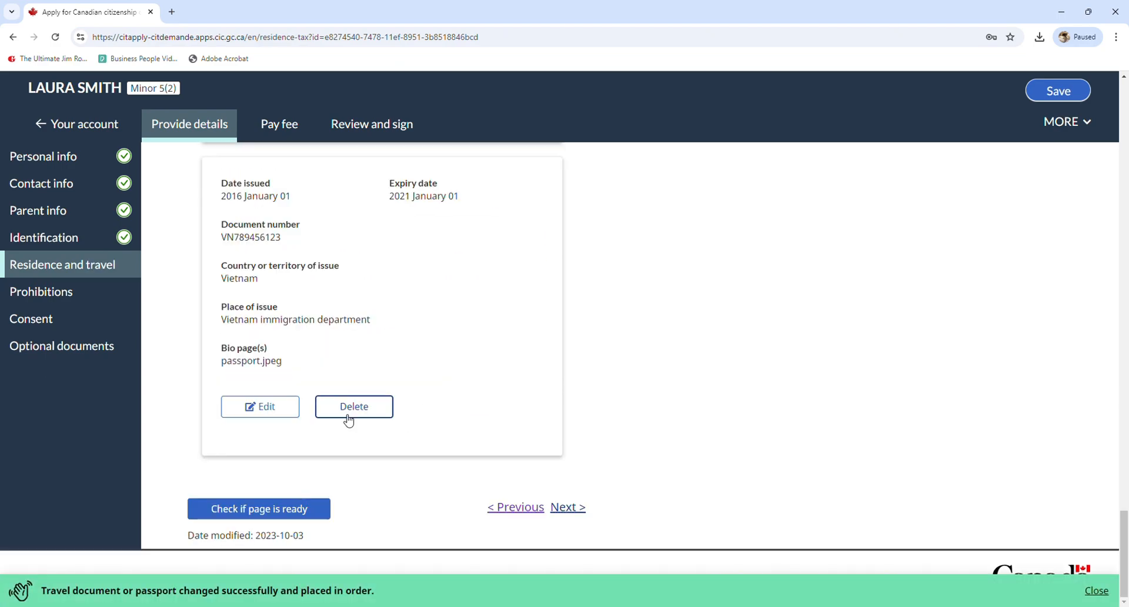
Review the time-gap warning for January to May 1, 2021 and its explanation field
scroll(350, 390, up, 3)
scroll(354, 390, up, 2)
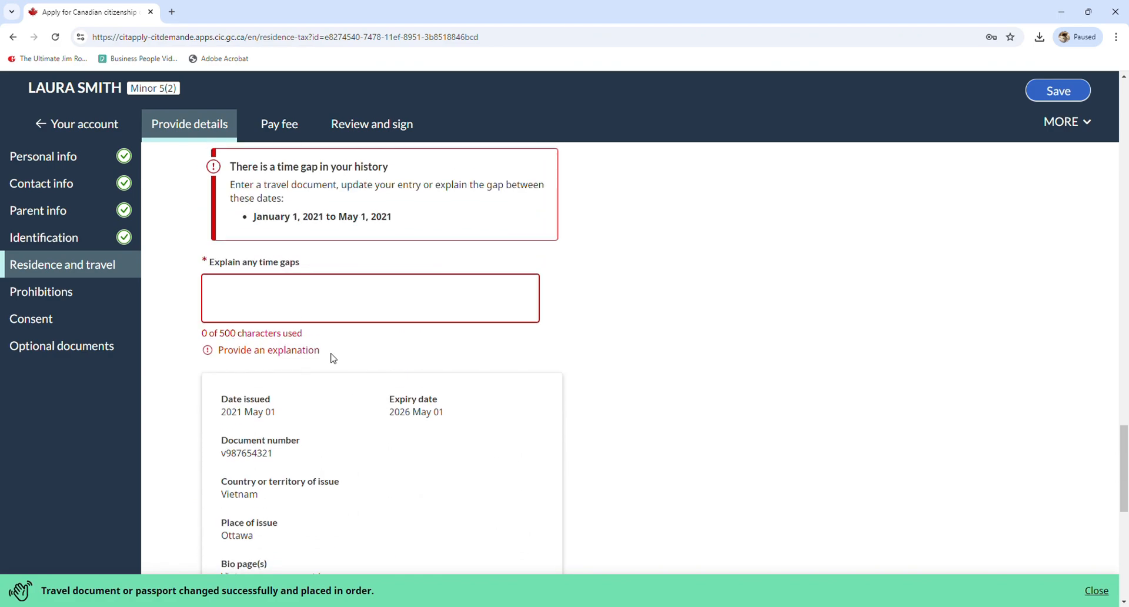
scroll(289, 281, up, 1)
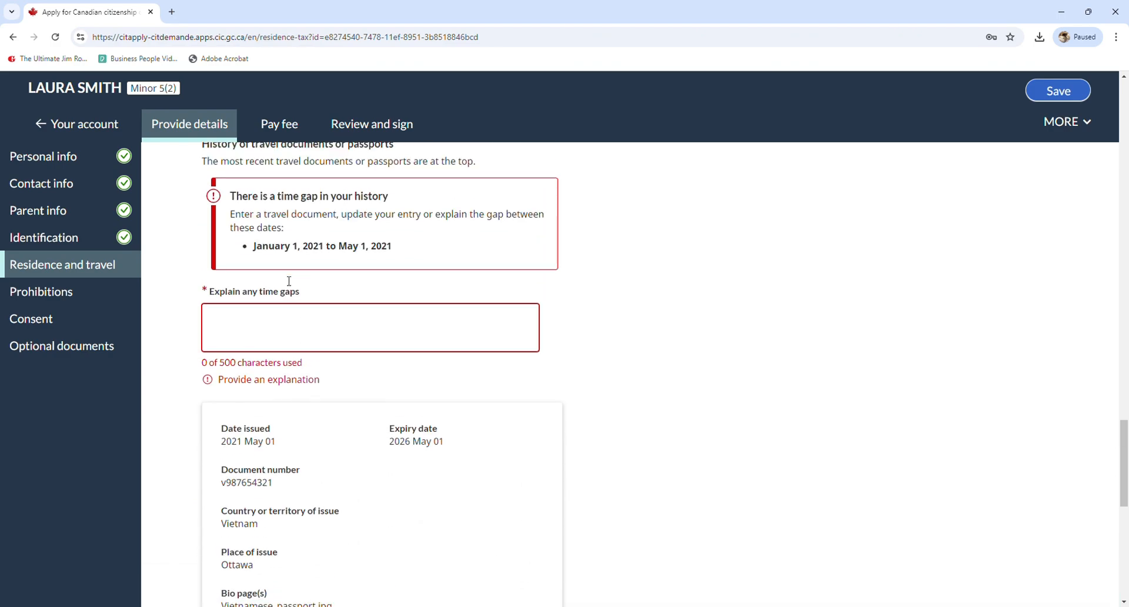
drag(237, 230, 350, 231)
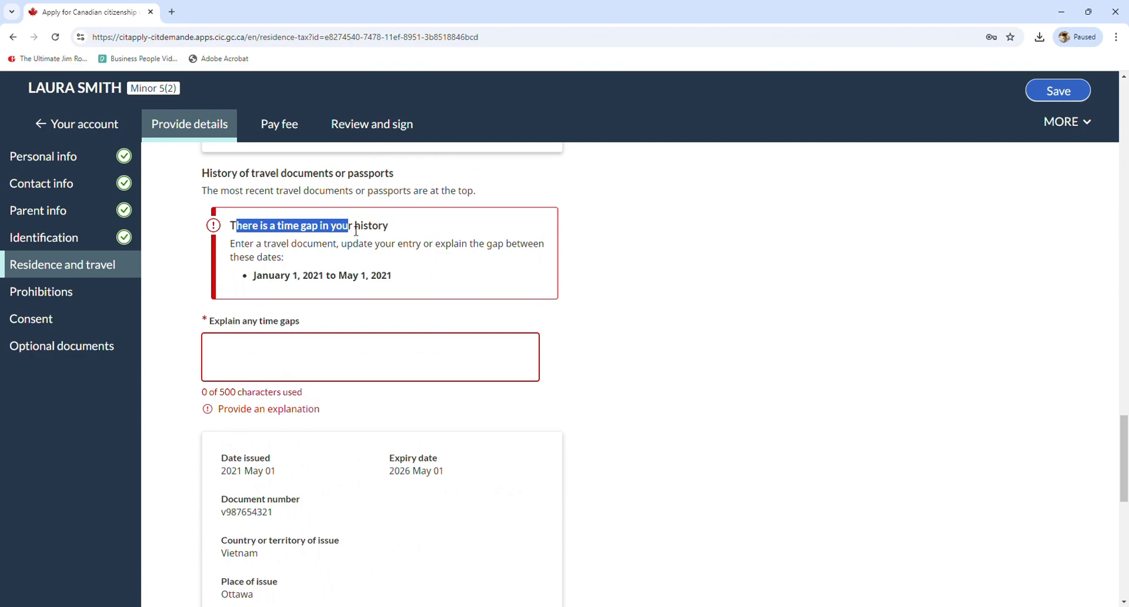
click(357, 231)
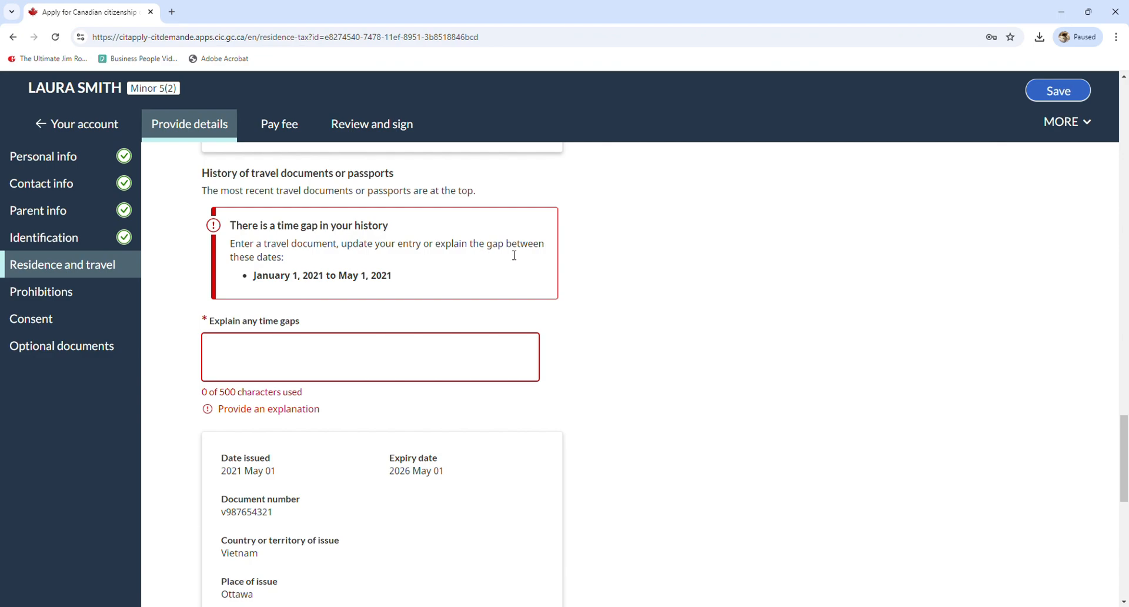
drag(265, 286, 396, 282)
click(393, 282)
click(271, 354)
scroll(232, 353, down, 2)
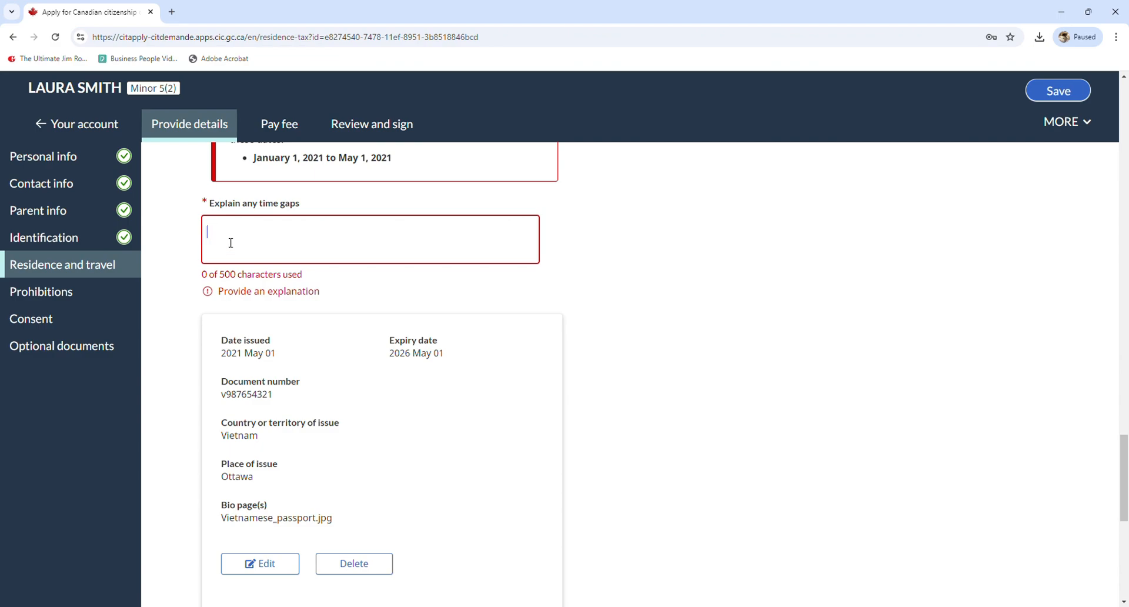
scroll(267, 235, up, 1)
scroll(267, 299, down, 1)
scroll(267, 300, down, 3)
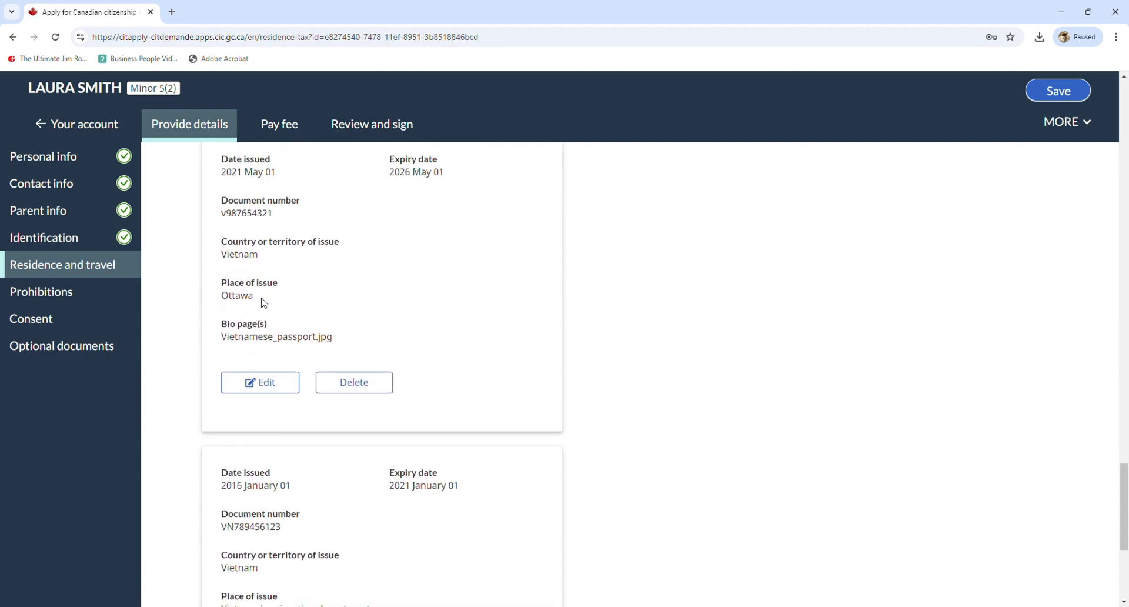
Restore the Vietnam passport's issue and expiry months to January (2021 and 2026 January 01) and save
click(268, 390)
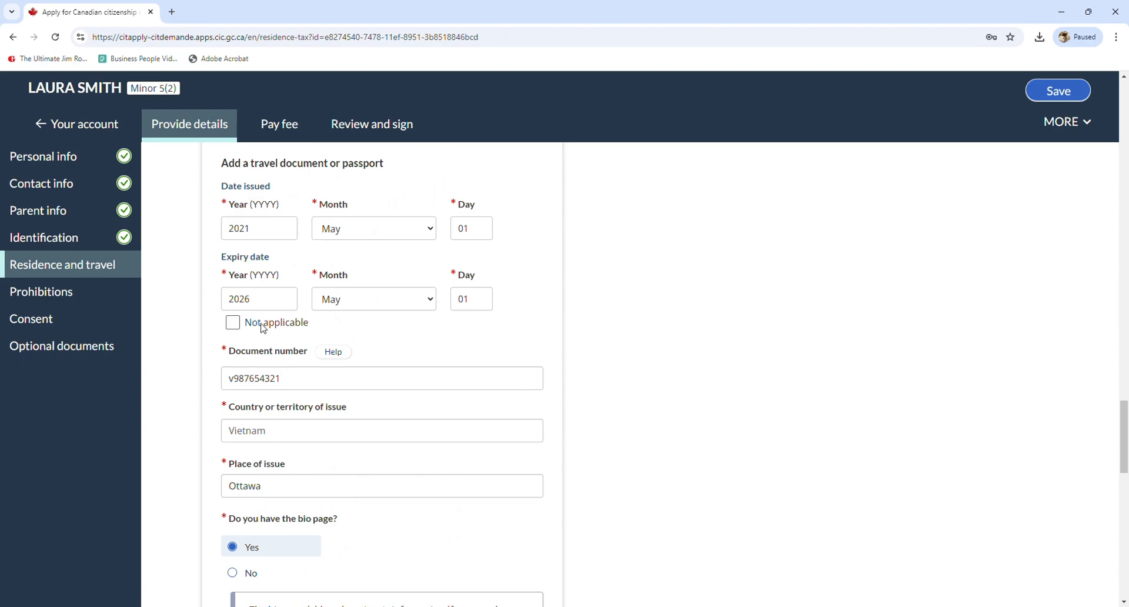
click(366, 230)
key(j)
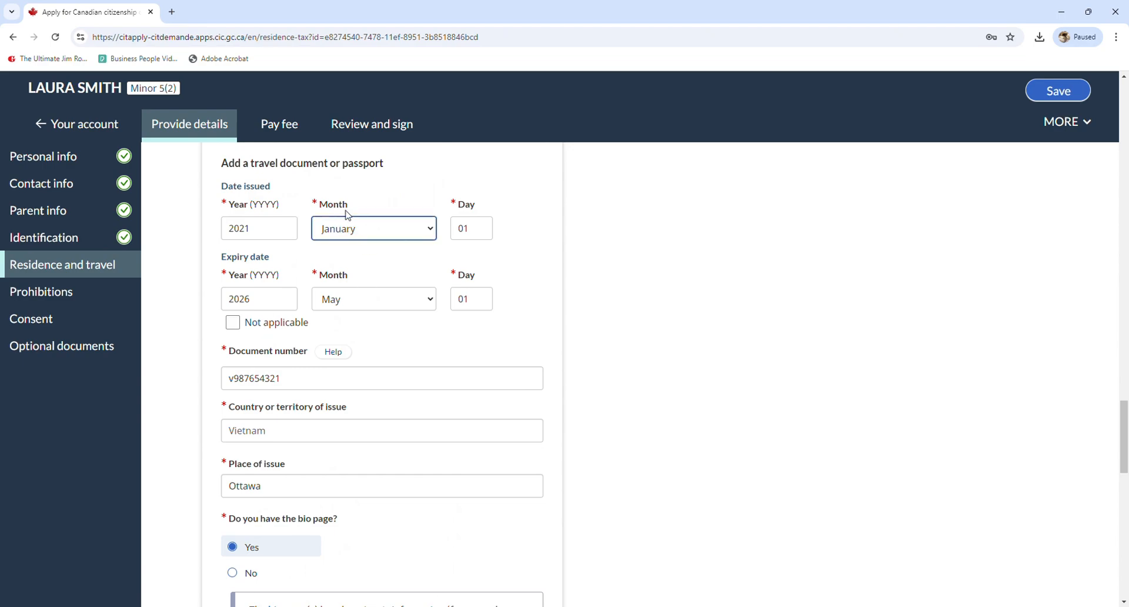
click(364, 307)
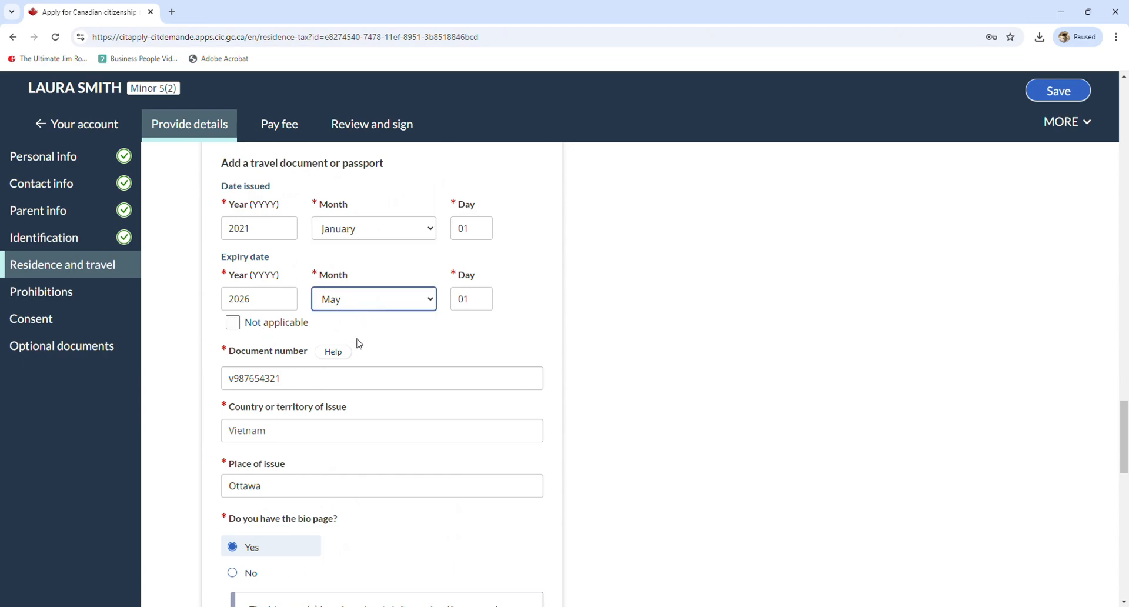
key(j)
scroll(529, 351, down, 15)
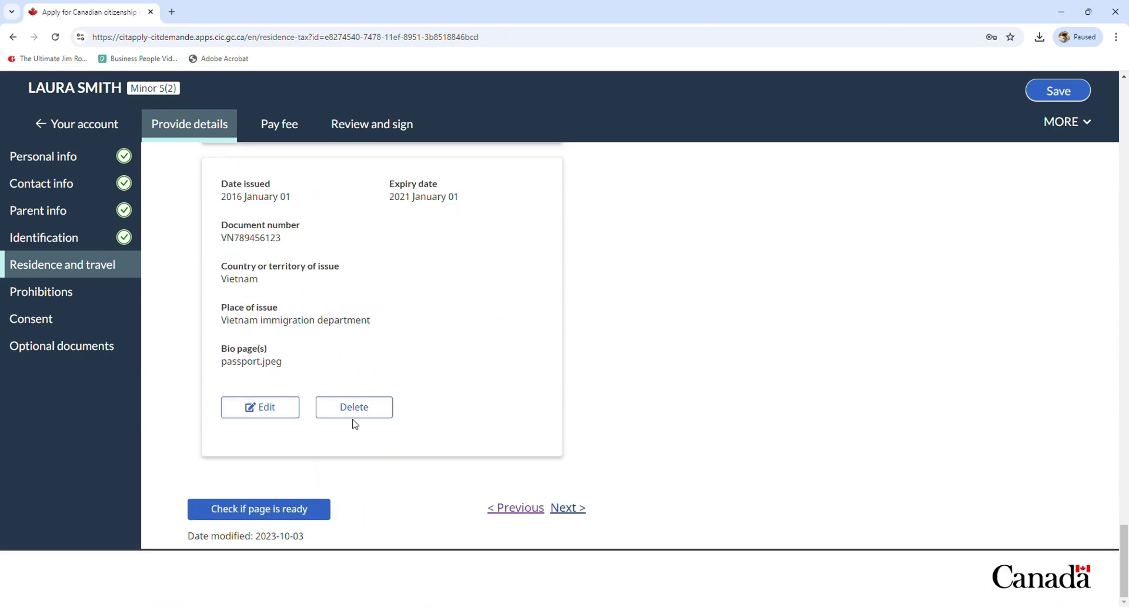
scroll(329, 438, up, 2)
scroll(329, 406, up, 2)
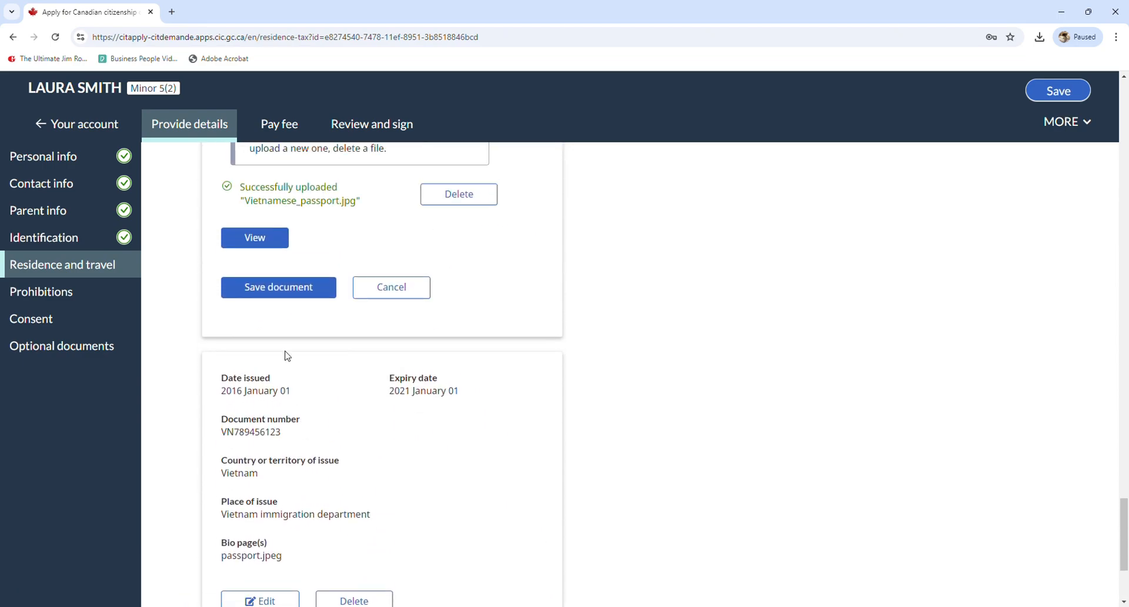
click(353, 325)
scroll(453, 339, up, 10)
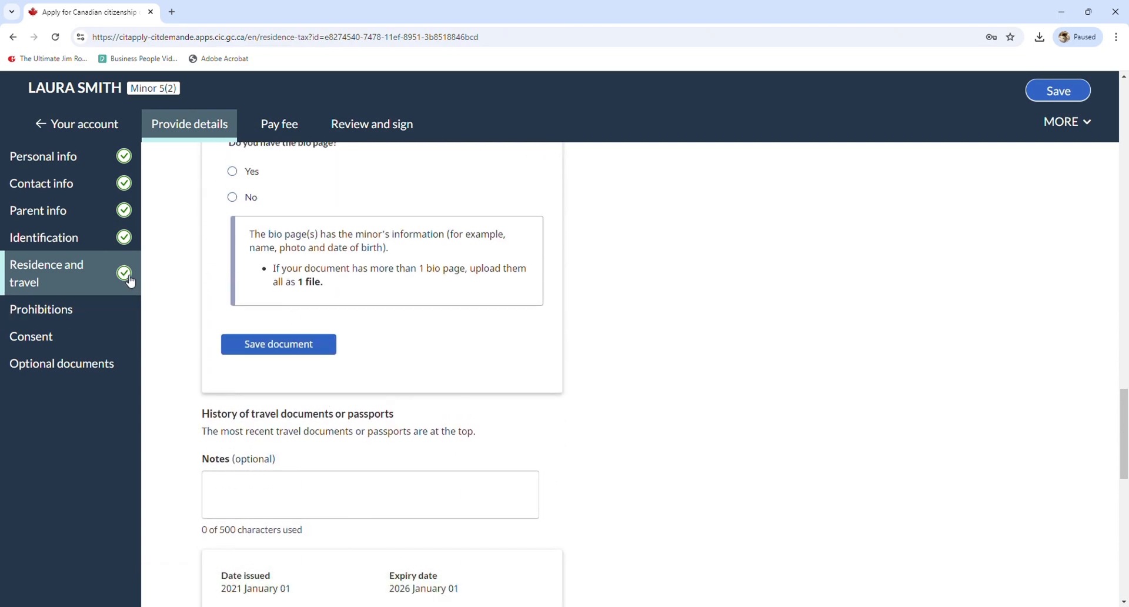
scroll(361, 305, down, 10)
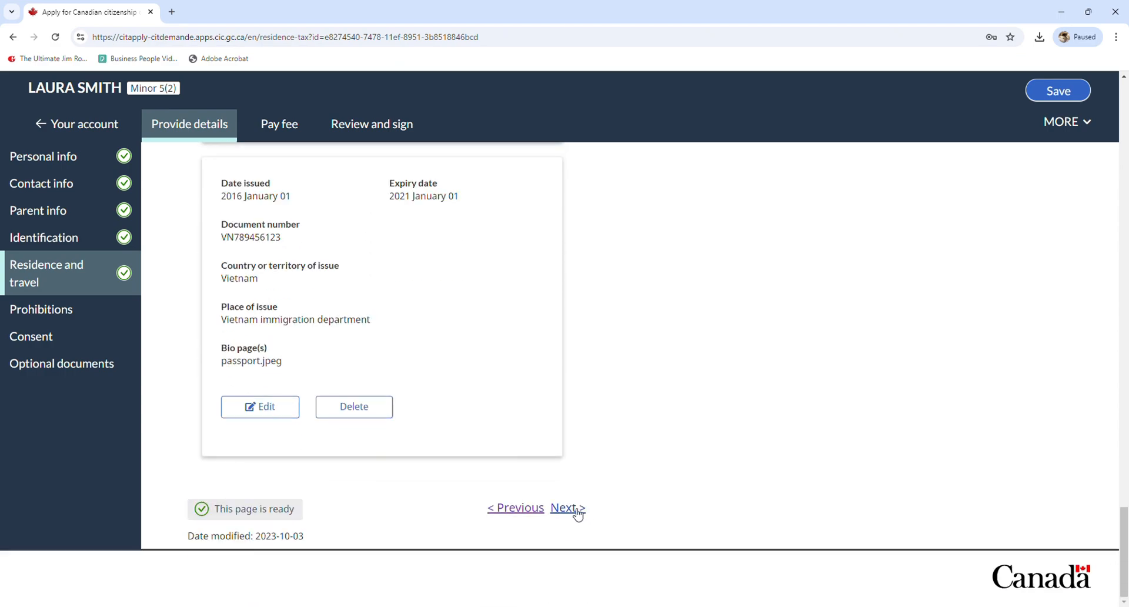
On Prohibitions, answer No to imprisonment, probation, parole and a sentence outside Canada
click(578, 511)
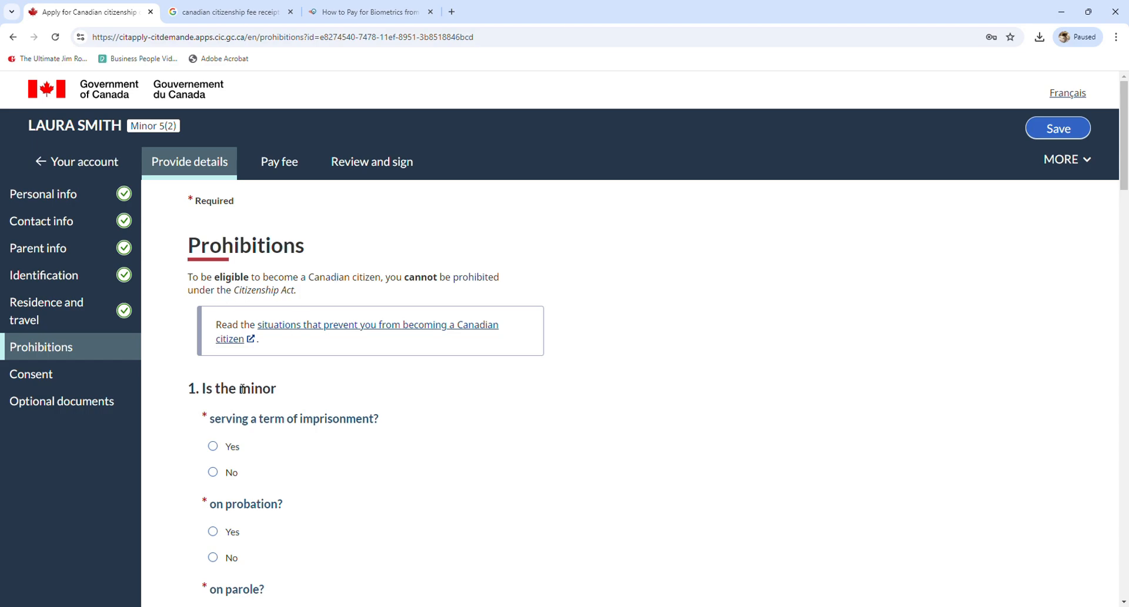
scroll(265, 402, down, 1)
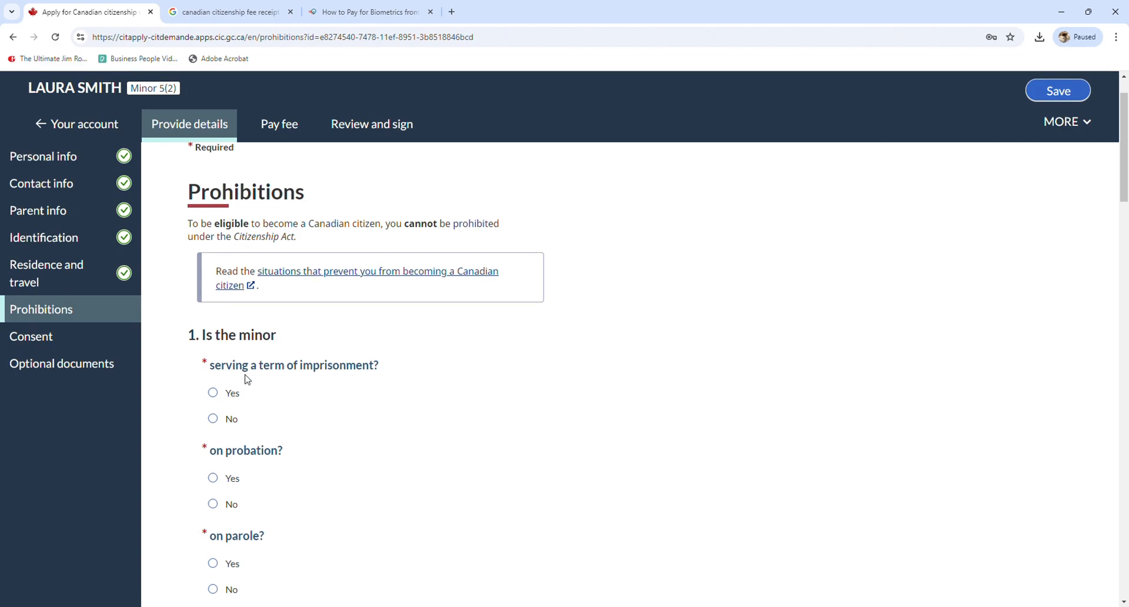
click(232, 419)
scroll(241, 364, down, 2)
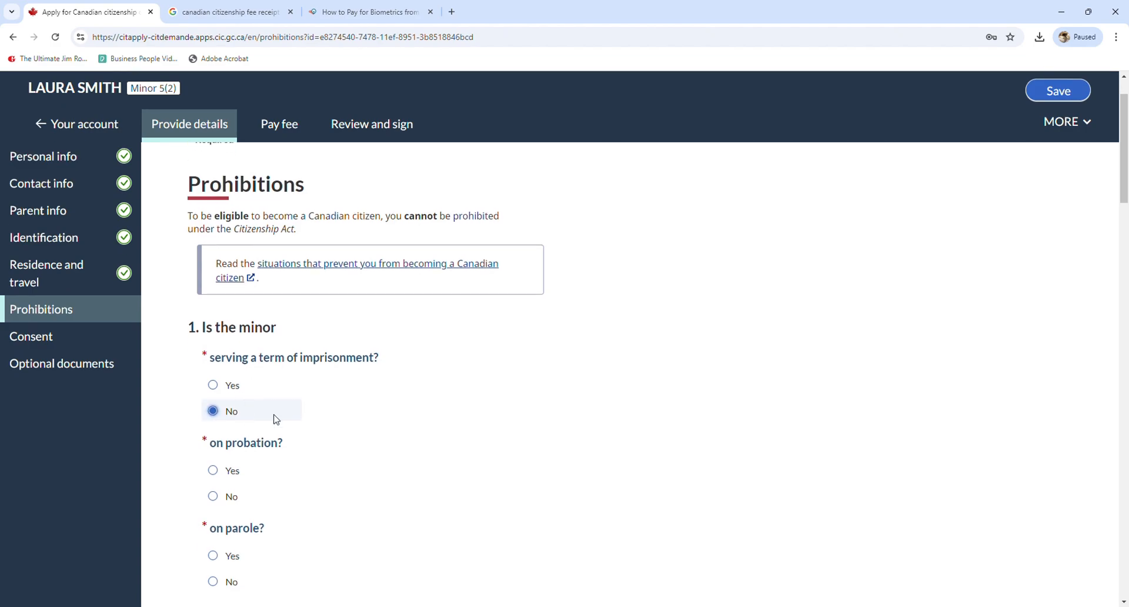
click(232, 389)
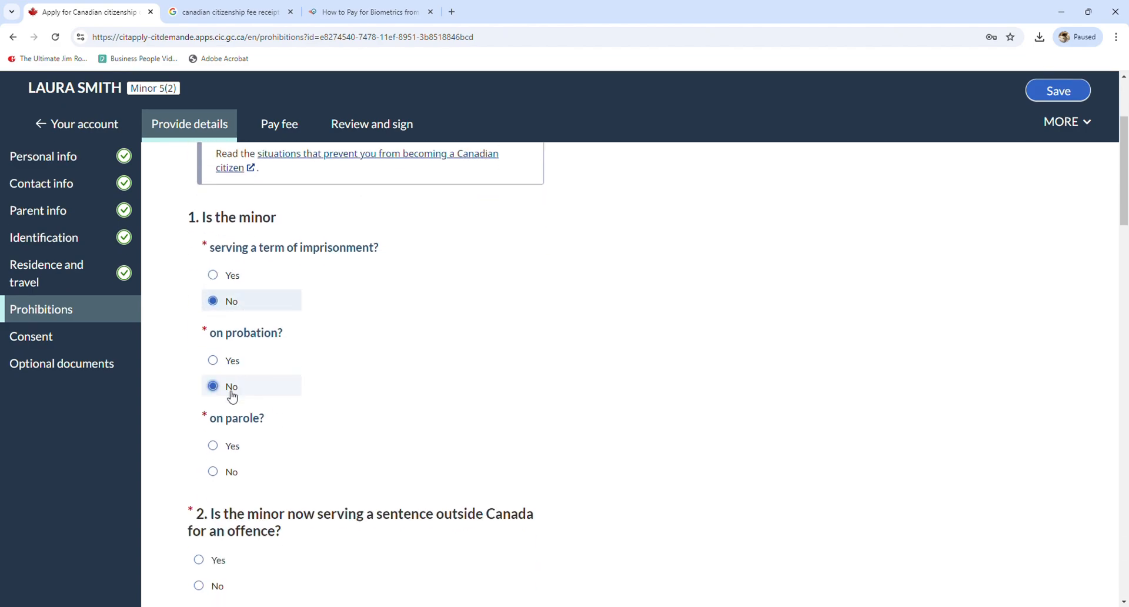
scroll(232, 394, down, 2)
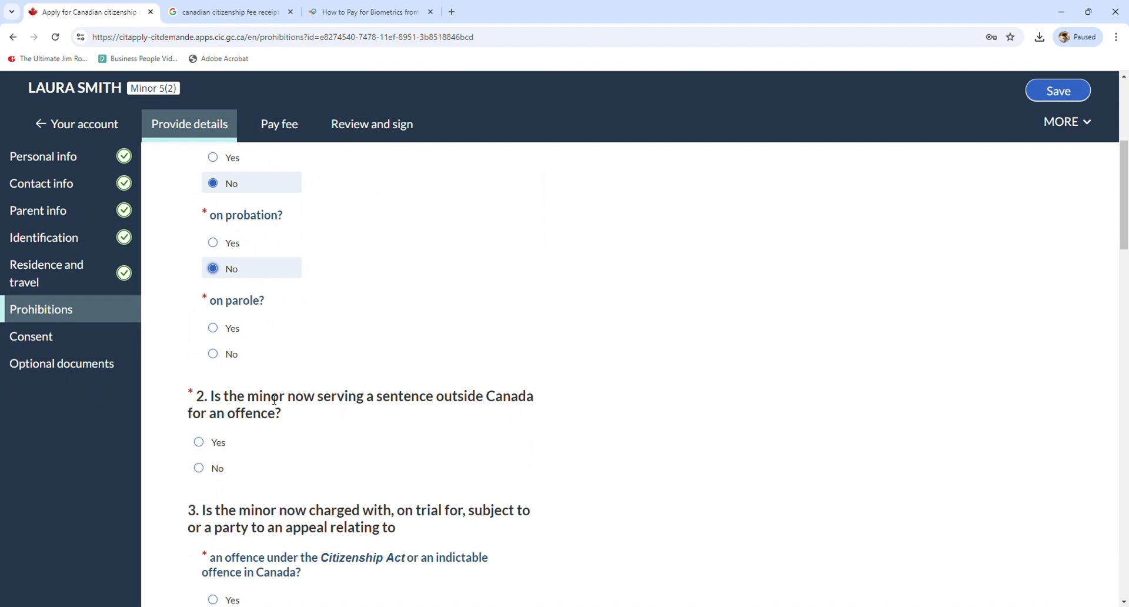
click(232, 359)
scroll(277, 367, down, 2)
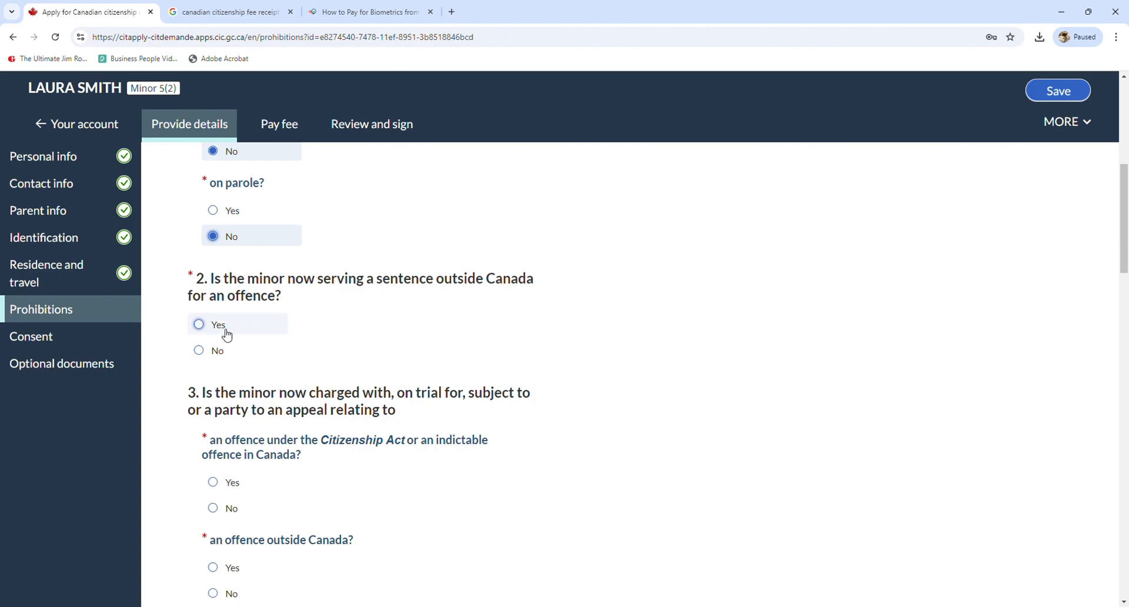
click(211, 355)
Answer No to current charges in and outside Canada and to the removal order question
scroll(261, 323, down, 2)
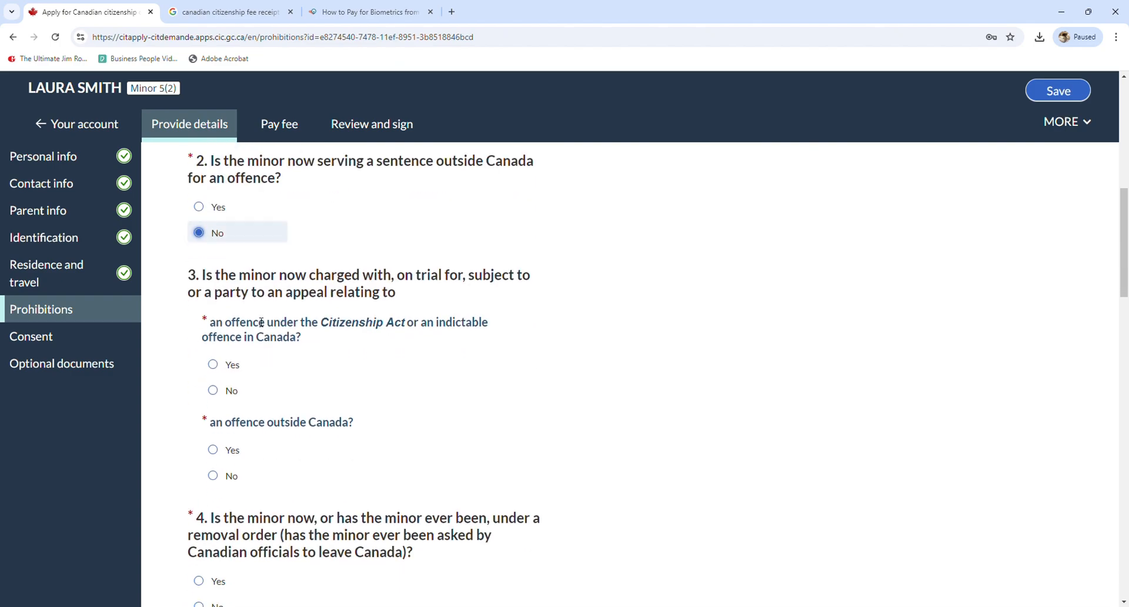
click(233, 392)
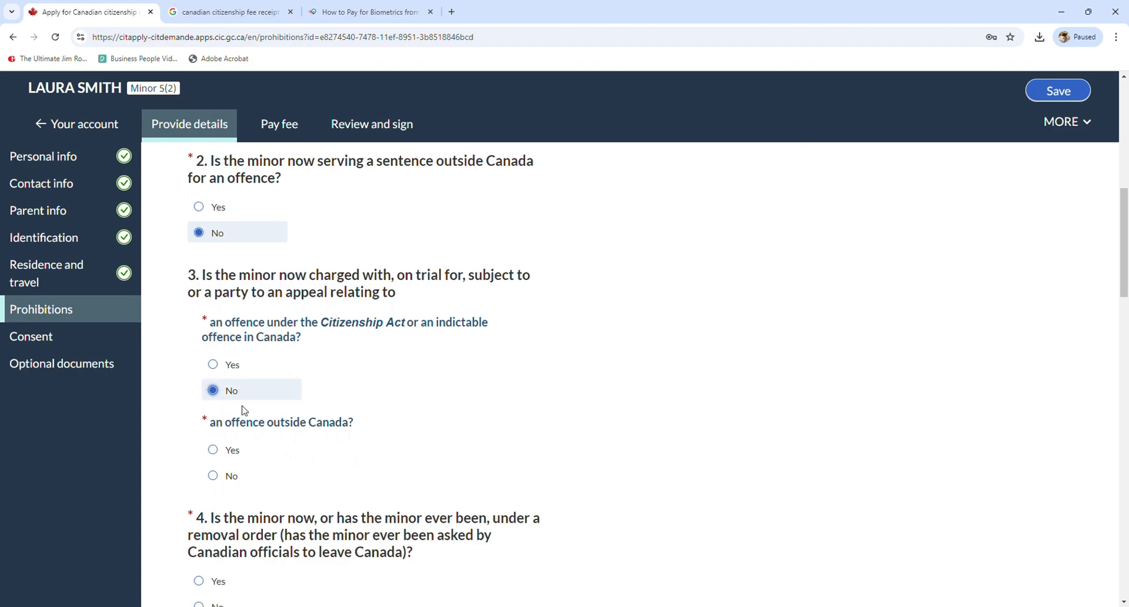
scroll(247, 412, down, 2)
click(213, 359)
scroll(215, 353, down, 1)
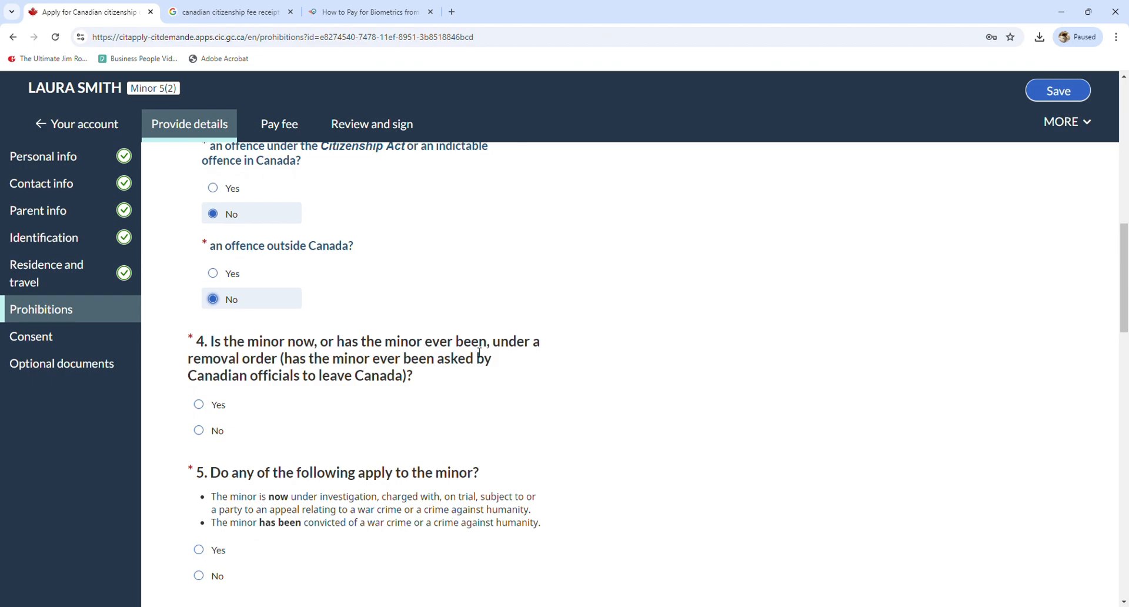
click(216, 431)
scroll(229, 428, down, 2)
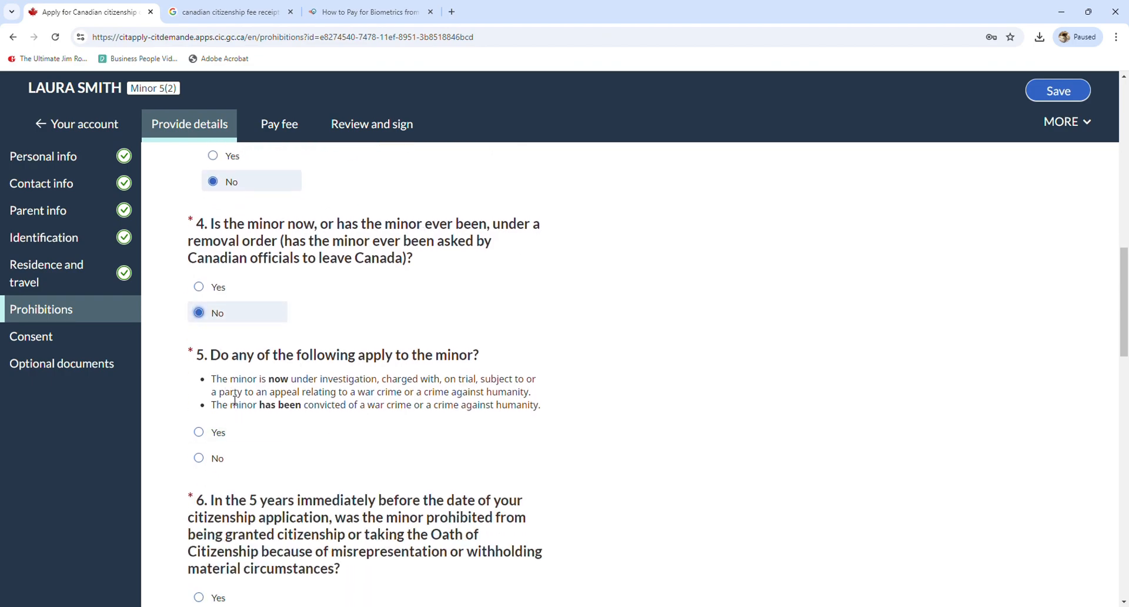
Answer No to war crimes, misrepresentation, revoked citizenship and indictable offence conviction questions
click(215, 458)
scroll(235, 329, down, 3)
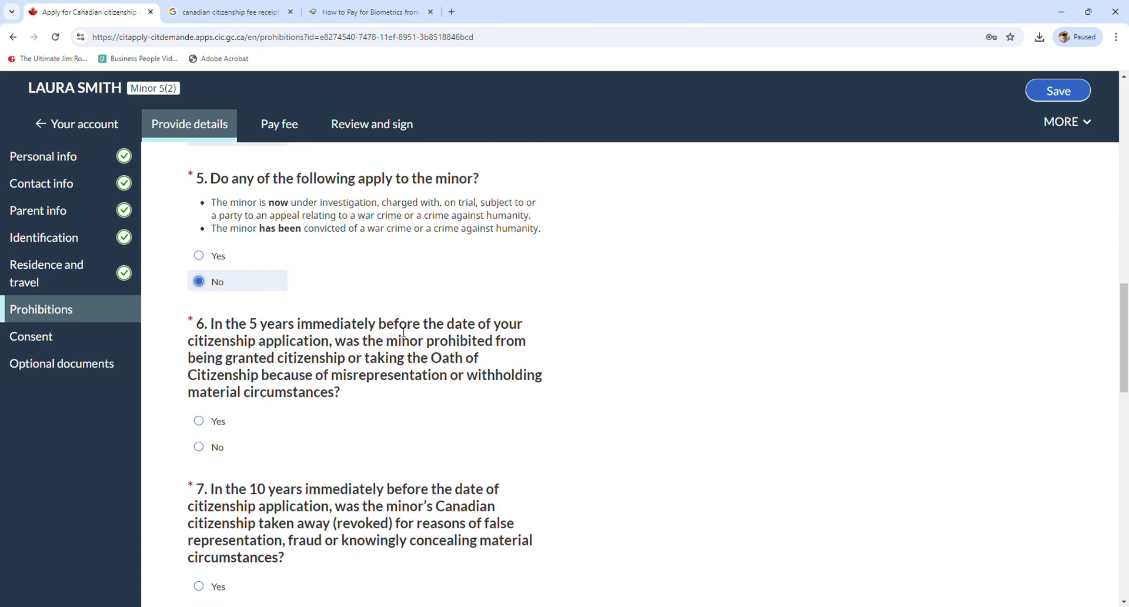
click(217, 447)
scroll(220, 445, down, 3)
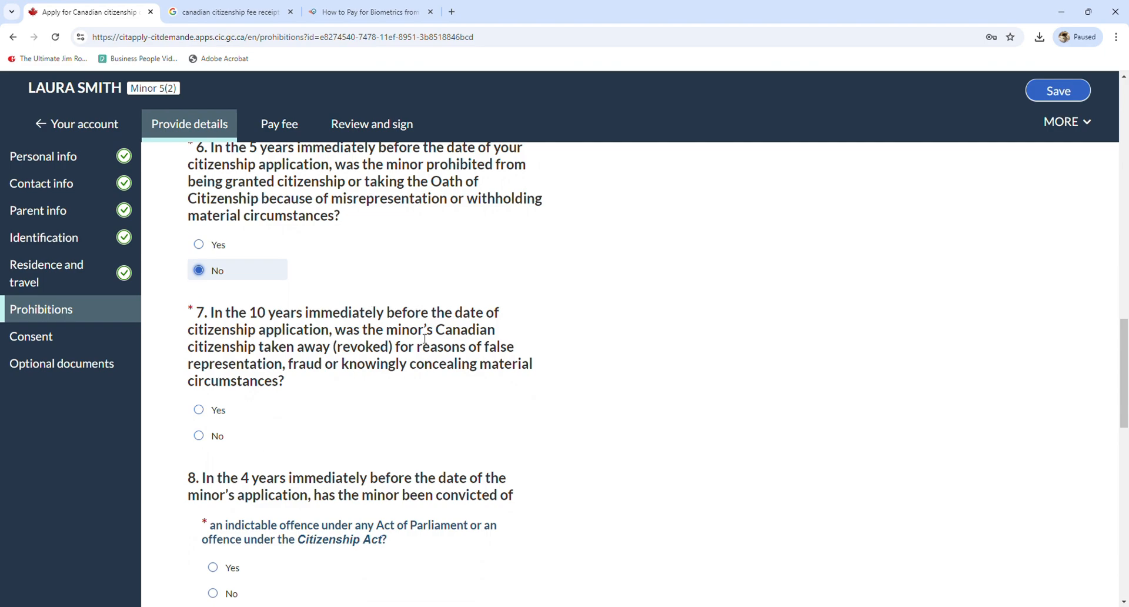
click(202, 441)
scroll(204, 442, down, 2)
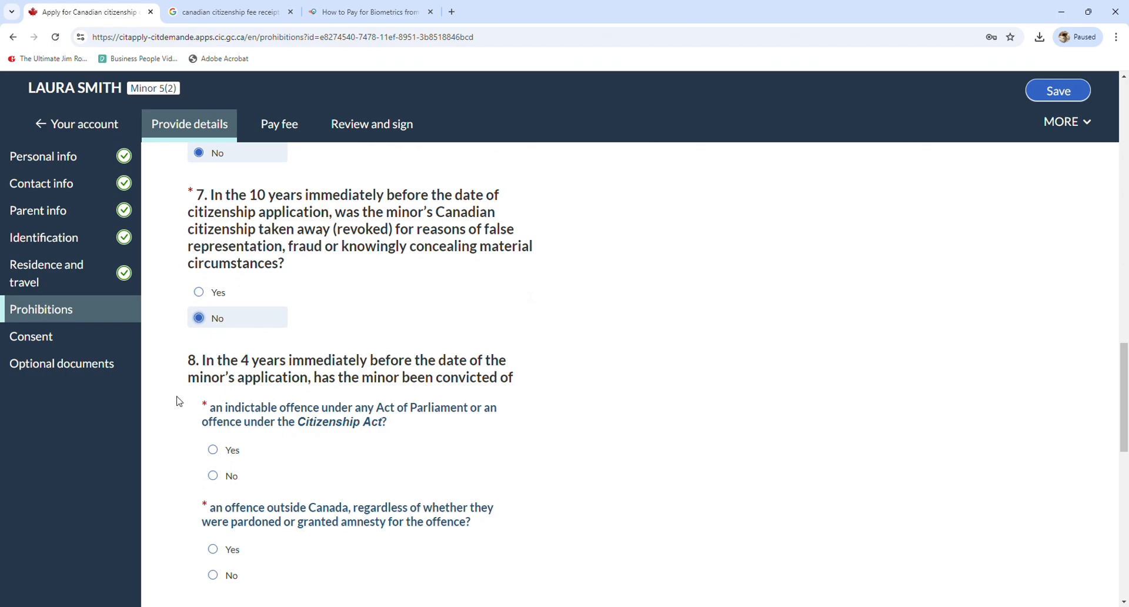
drag(225, 408, 329, 410)
click(329, 410)
click(231, 473)
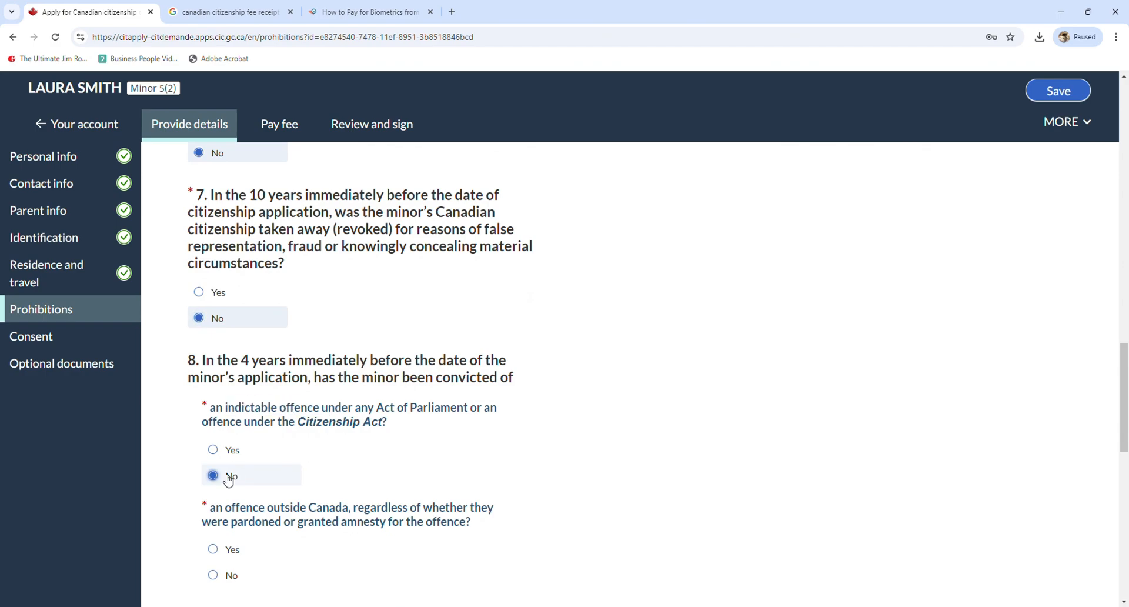
Answer No to conviction outside Canada and both terrorism, treason or spying conviction questions
scroll(233, 474, down, 1)
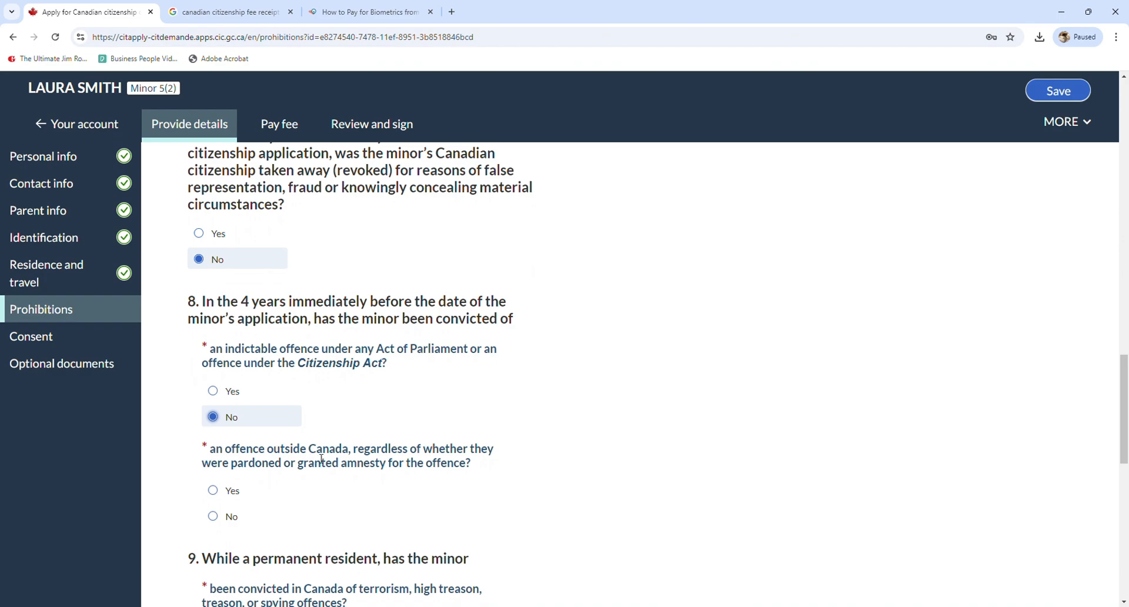
click(242, 516)
scroll(243, 504, down, 3)
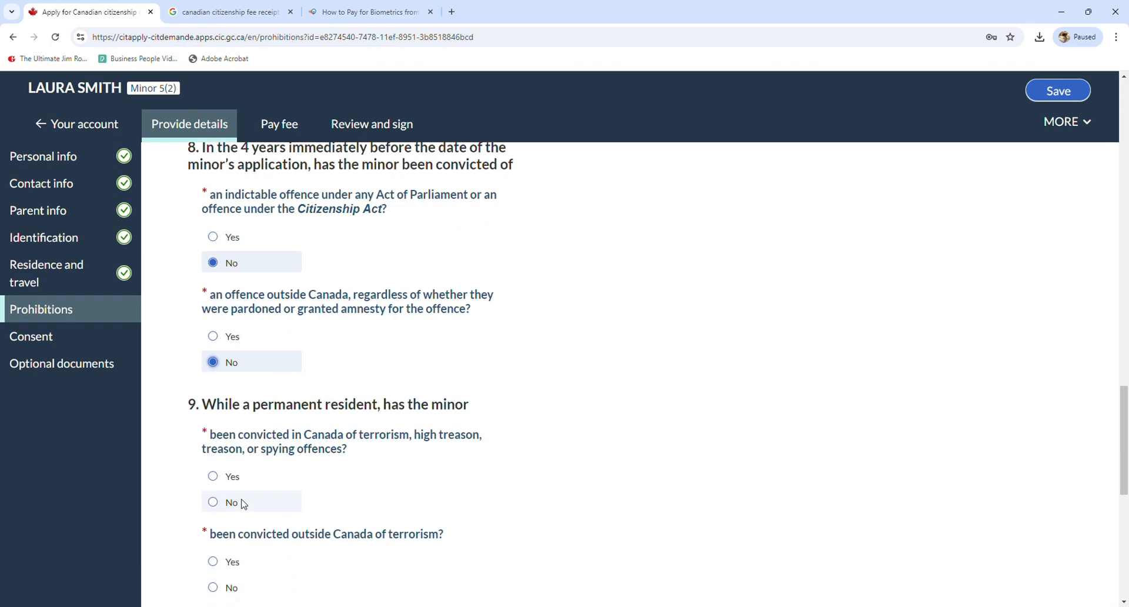
scroll(243, 504, up, 1)
scroll(218, 391, down, 1)
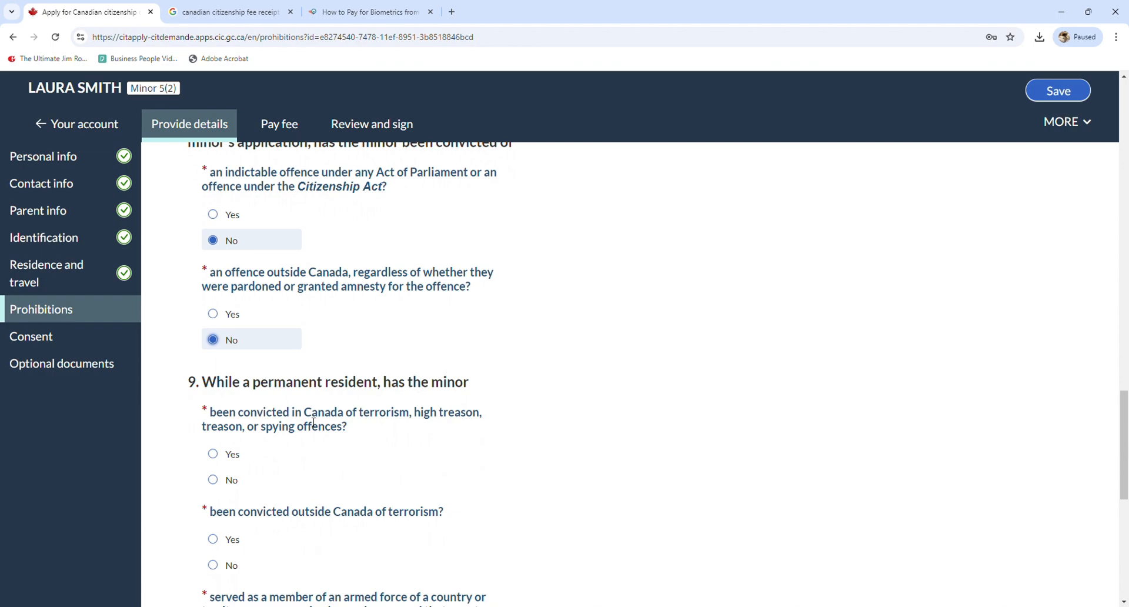
click(232, 480)
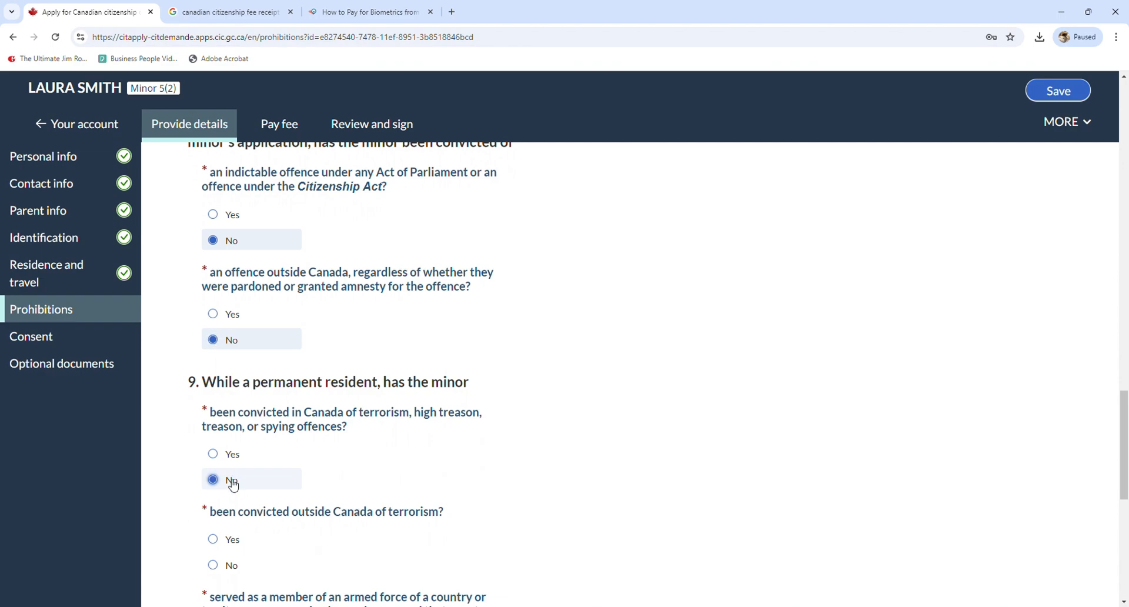
scroll(235, 468, down, 3)
scroll(235, 468, up, 1)
click(235, 447)
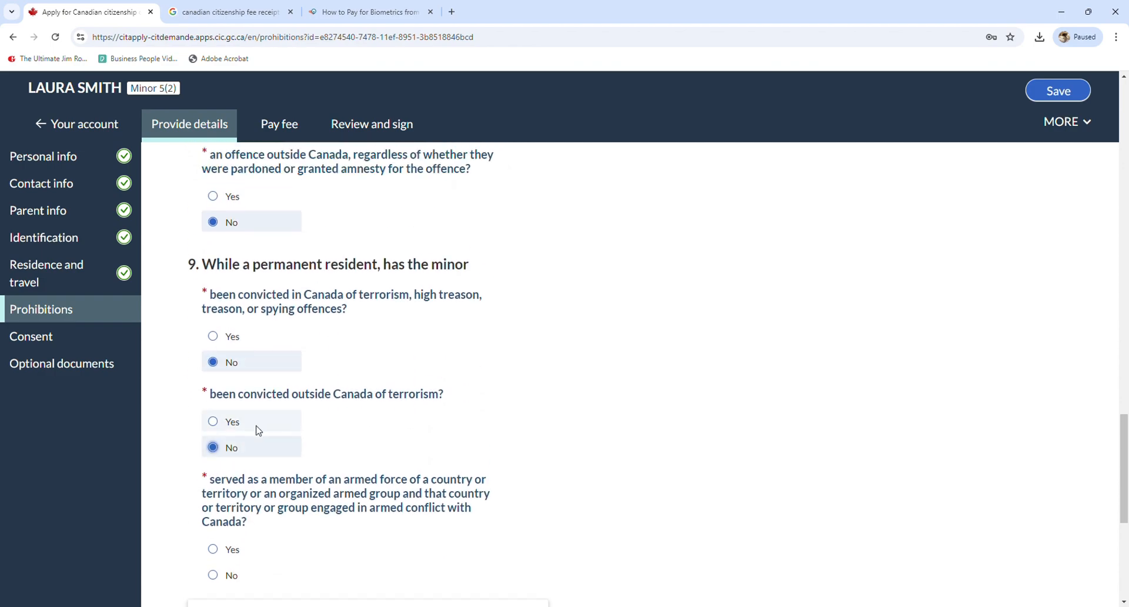
scroll(261, 430, down, 1)
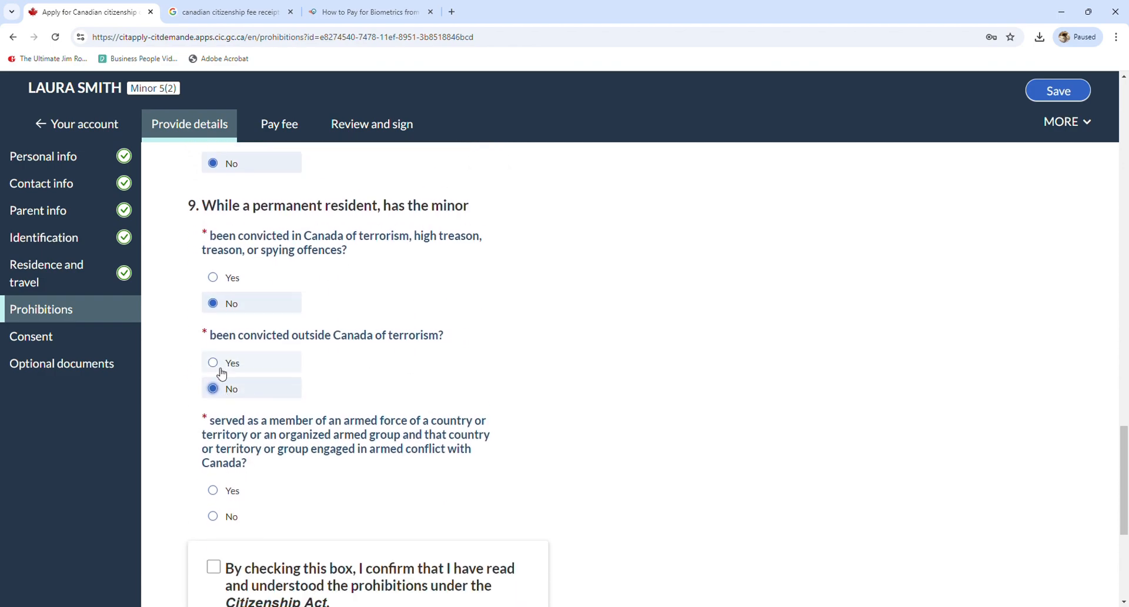
scroll(221, 361, down, 1)
scroll(221, 359, down, 2)
Answer No to the armed-force service question and confirm having read the prohibitions
click(220, 399)
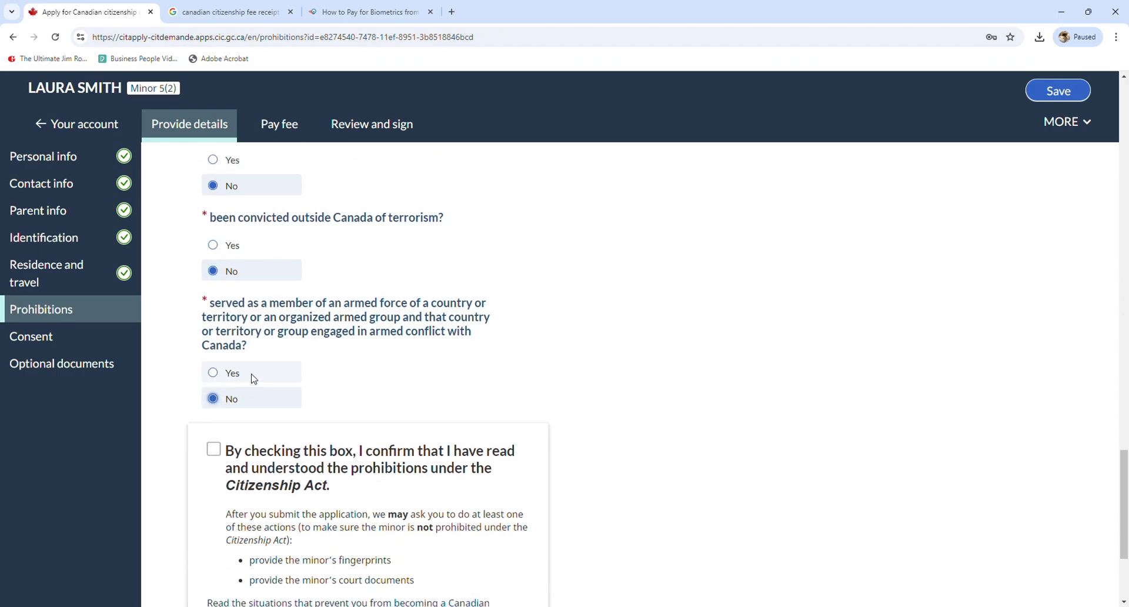
scroll(375, 345, down, 1)
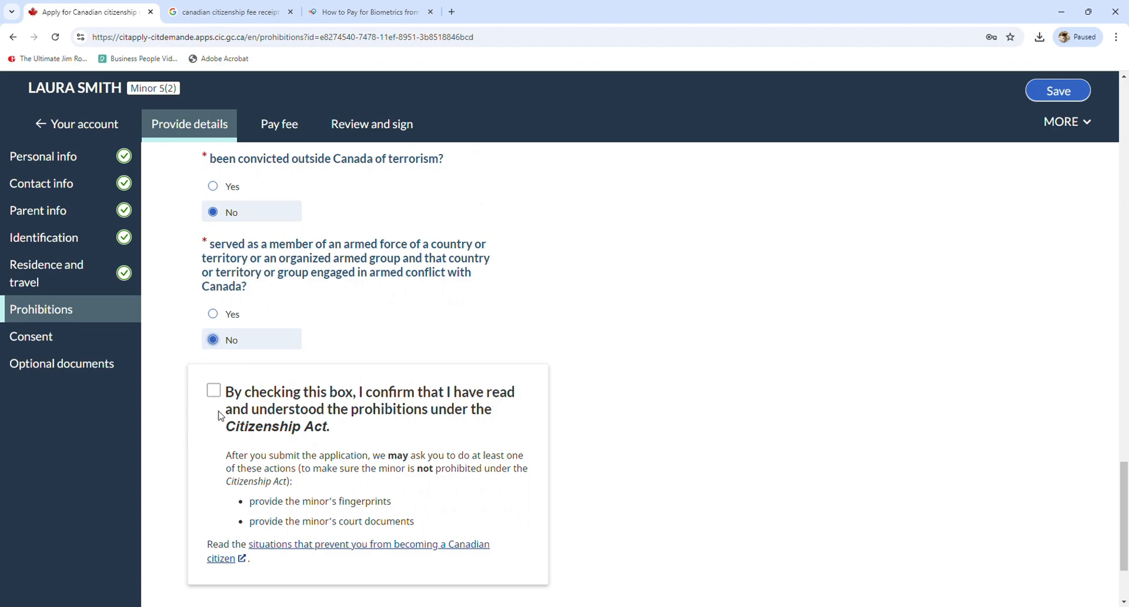
click(213, 391)
scroll(247, 459, down, 2)
scroll(253, 446, up, 1)
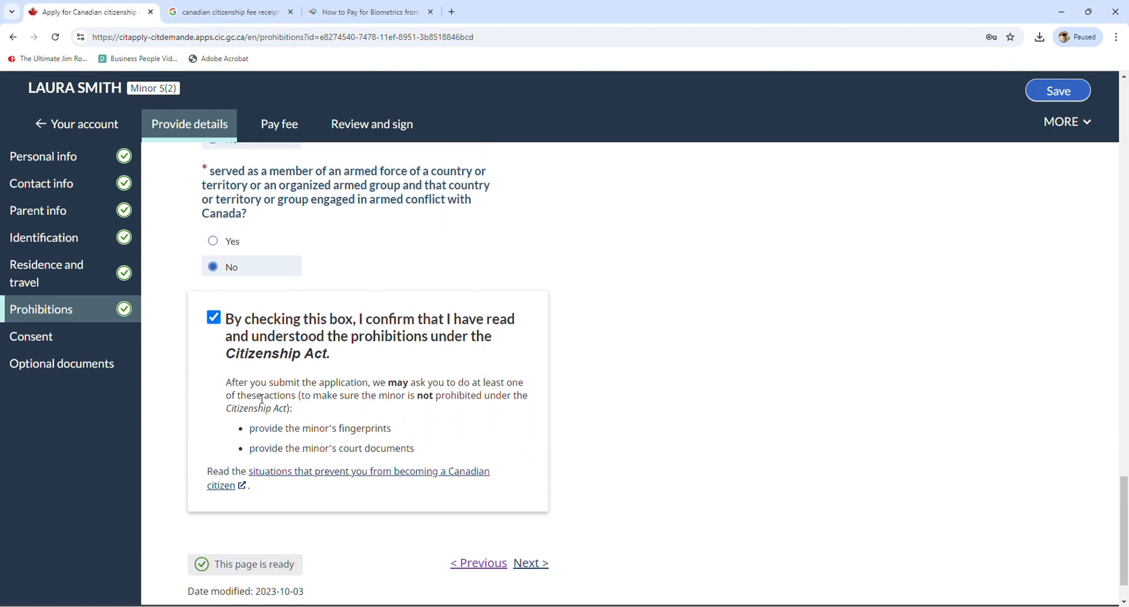
scroll(257, 424, down, 1)
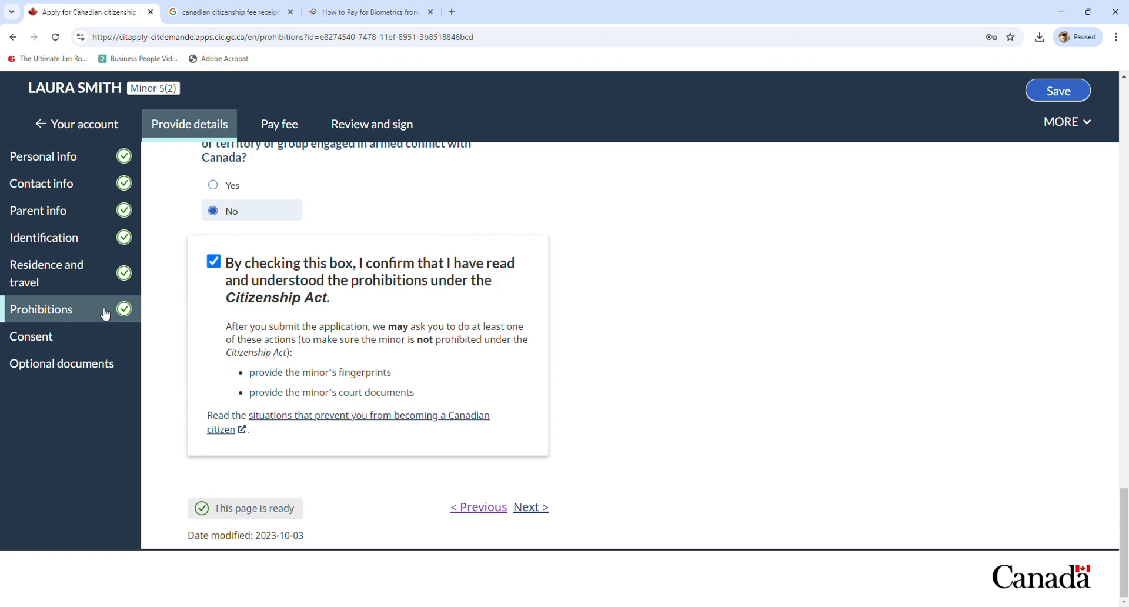
On the Oath of citizenship page, answer Yes to the ceremony and choose an Electronic (e-certificate)
click(526, 507)
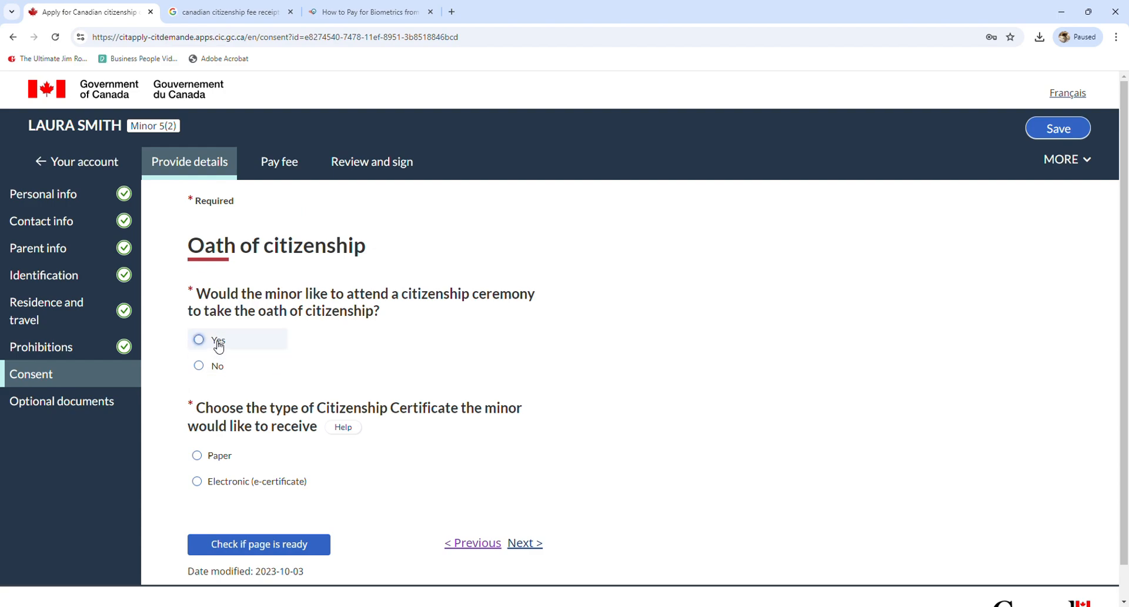
click(219, 364)
scroll(213, 322, down, 1)
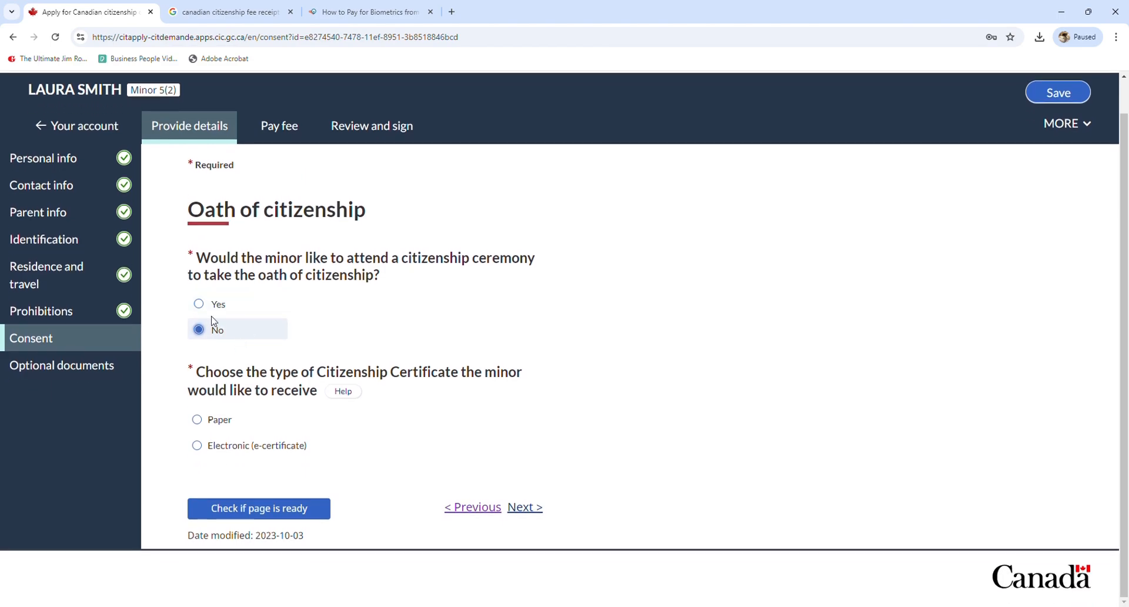
click(218, 305)
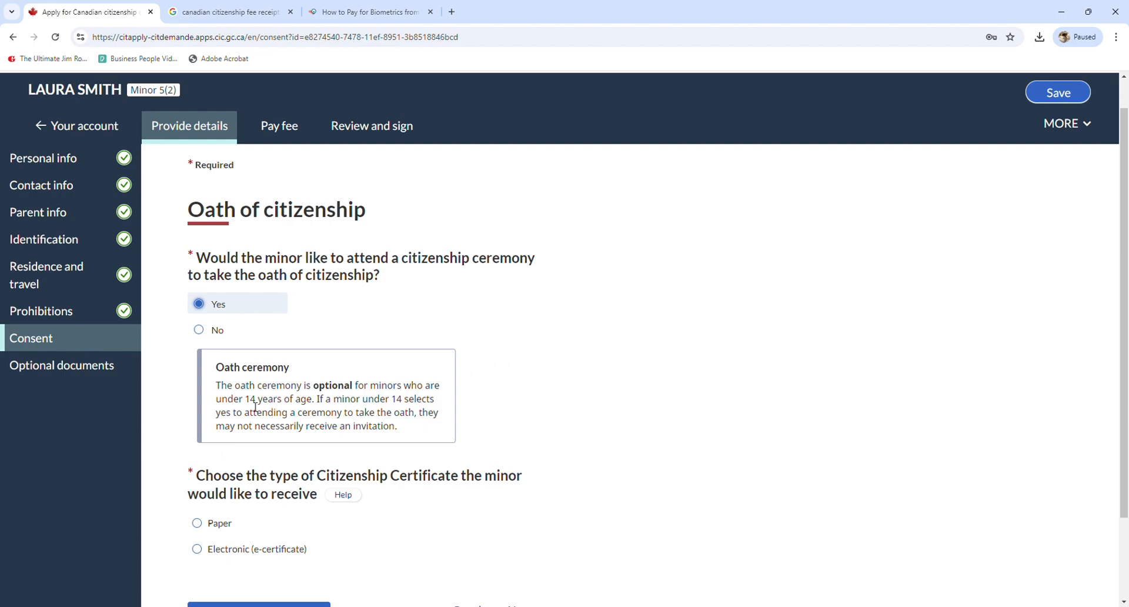
drag(243, 405, 312, 404)
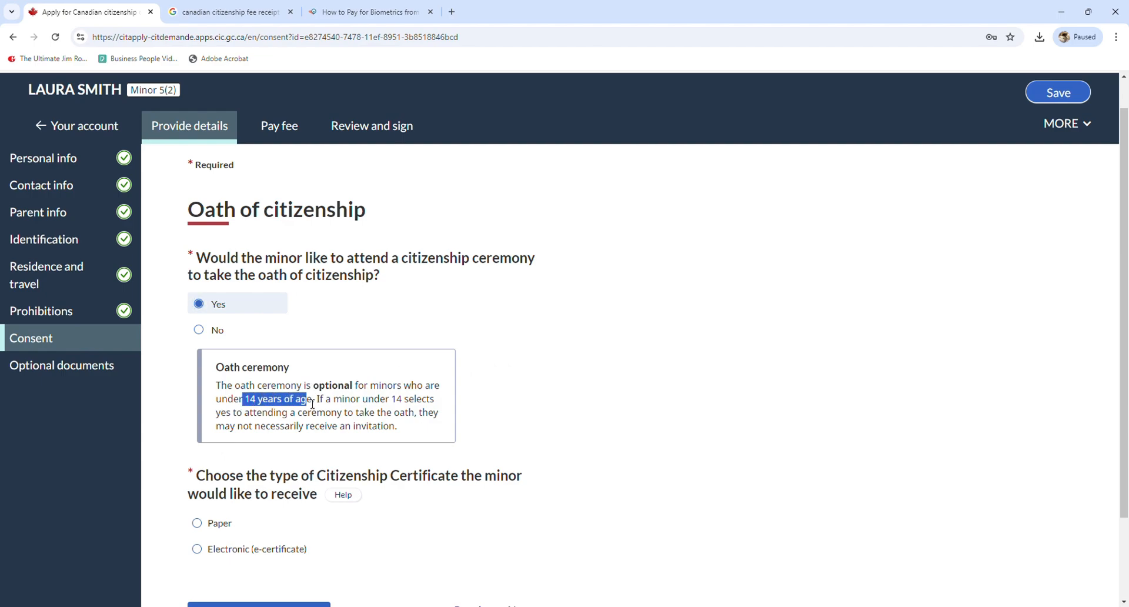
click(312, 404)
scroll(386, 415, down, 2)
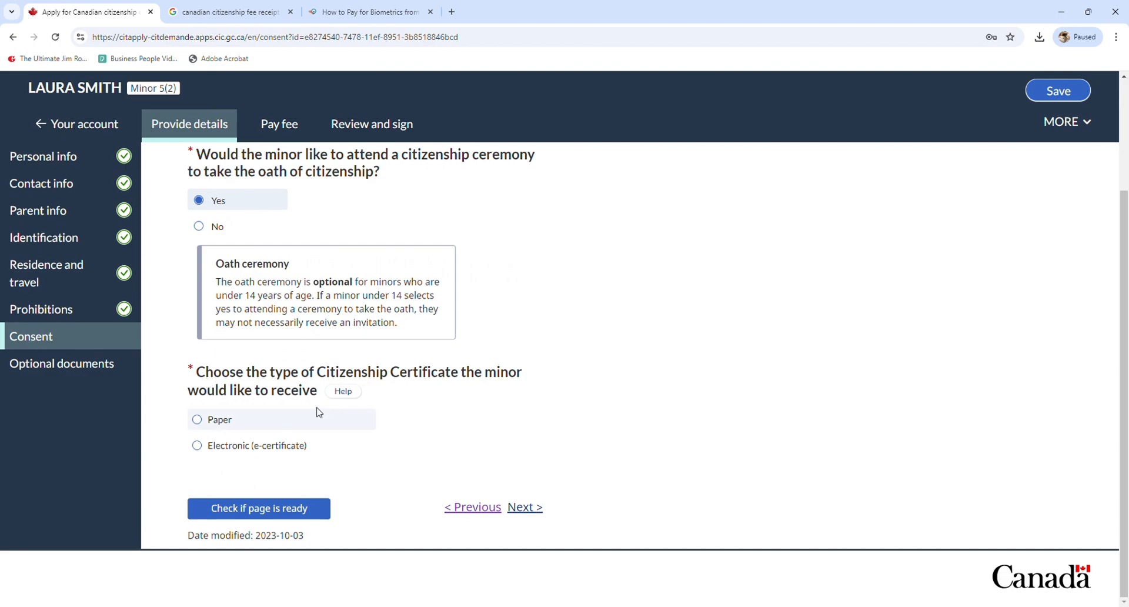
click(205, 450)
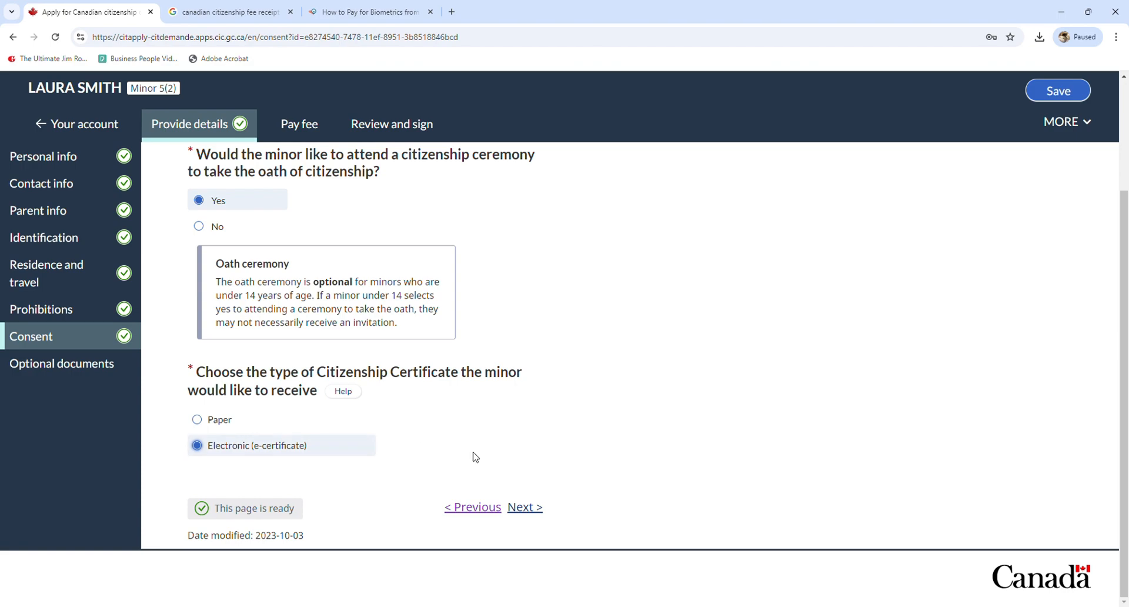
Advance to the minor's Optional documents page and read over its heading and introduction
click(537, 510)
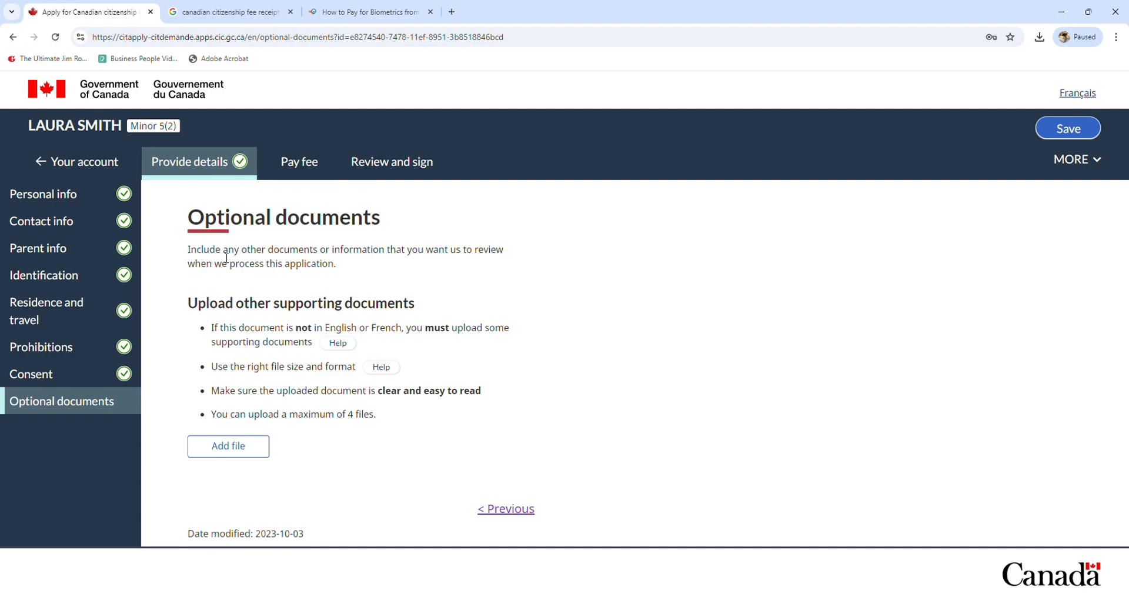
drag(188, 225, 398, 217)
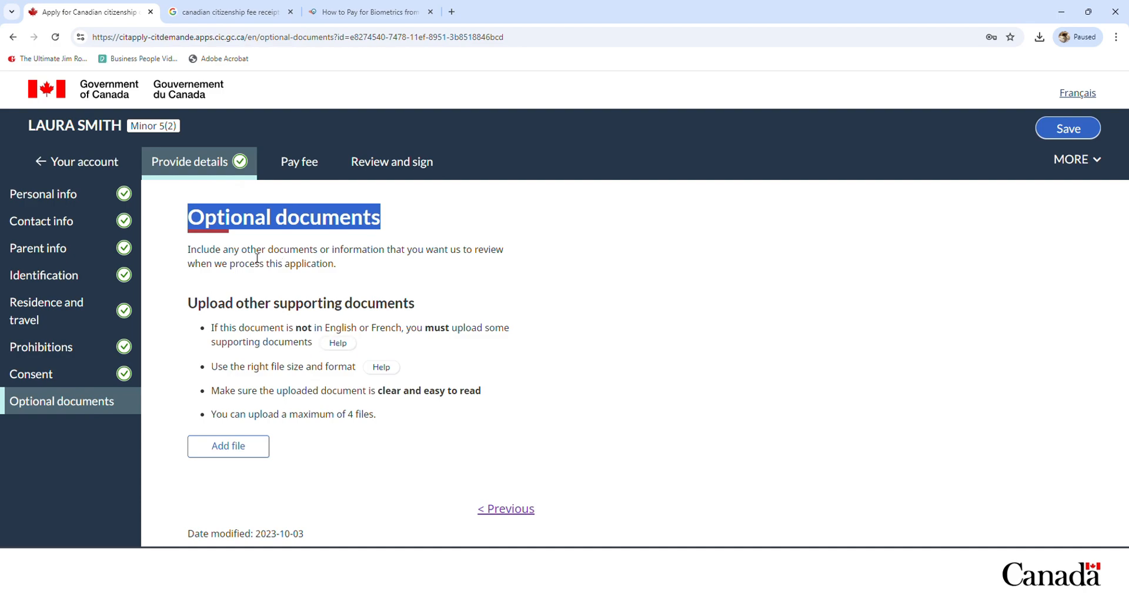
drag(251, 254, 509, 255)
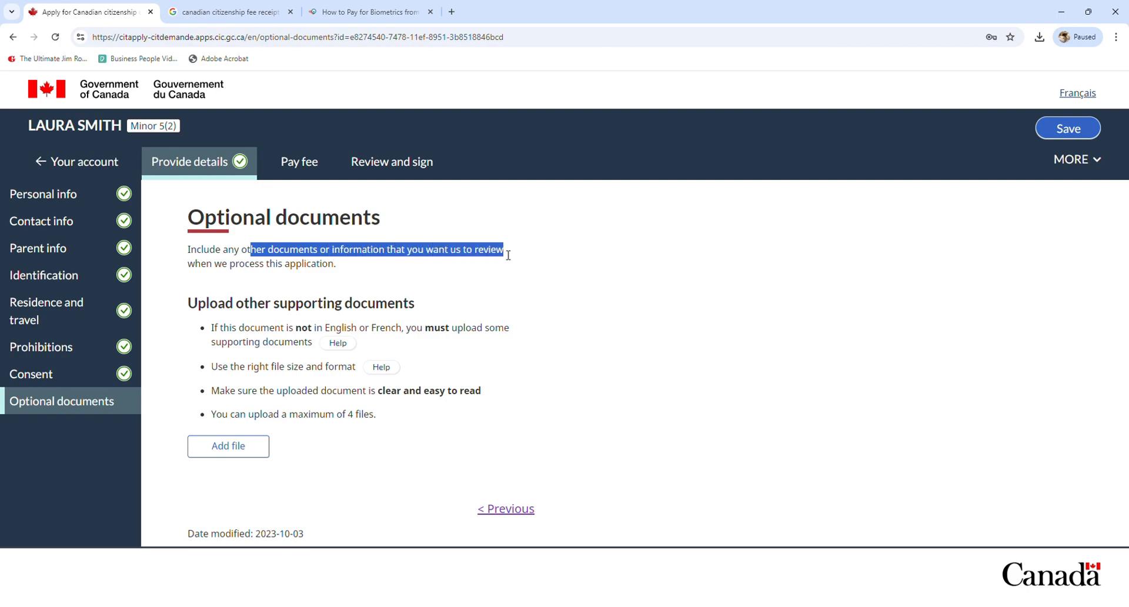
click(369, 265)
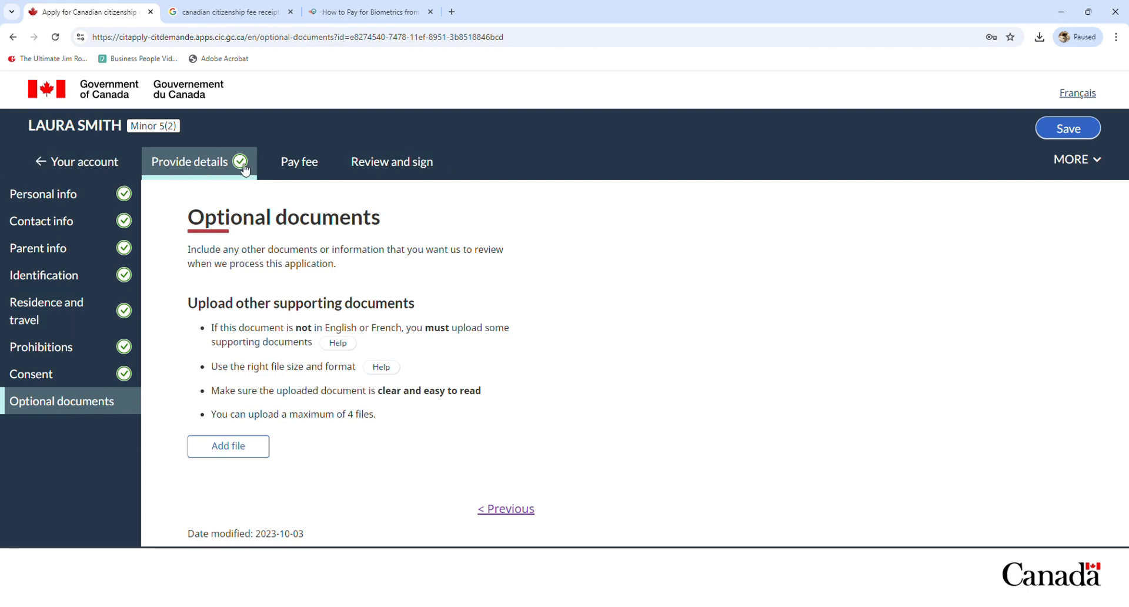
Check the $1460 group total and the $100 per-minor fee, then choose 'I'm paying for at least 1 person'
click(305, 168)
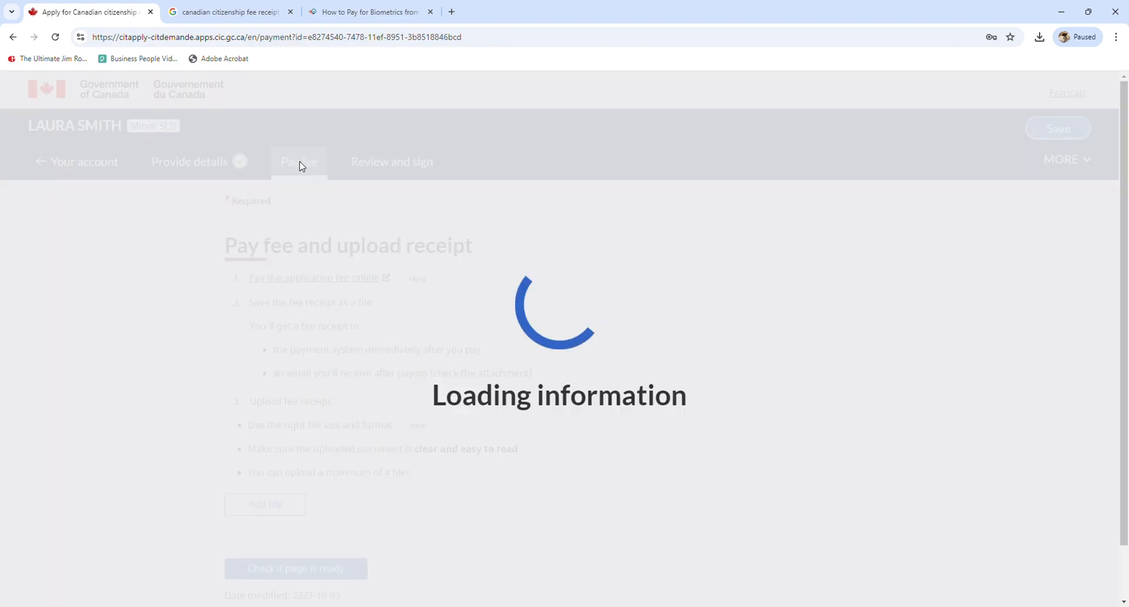
scroll(368, 280, down, 1)
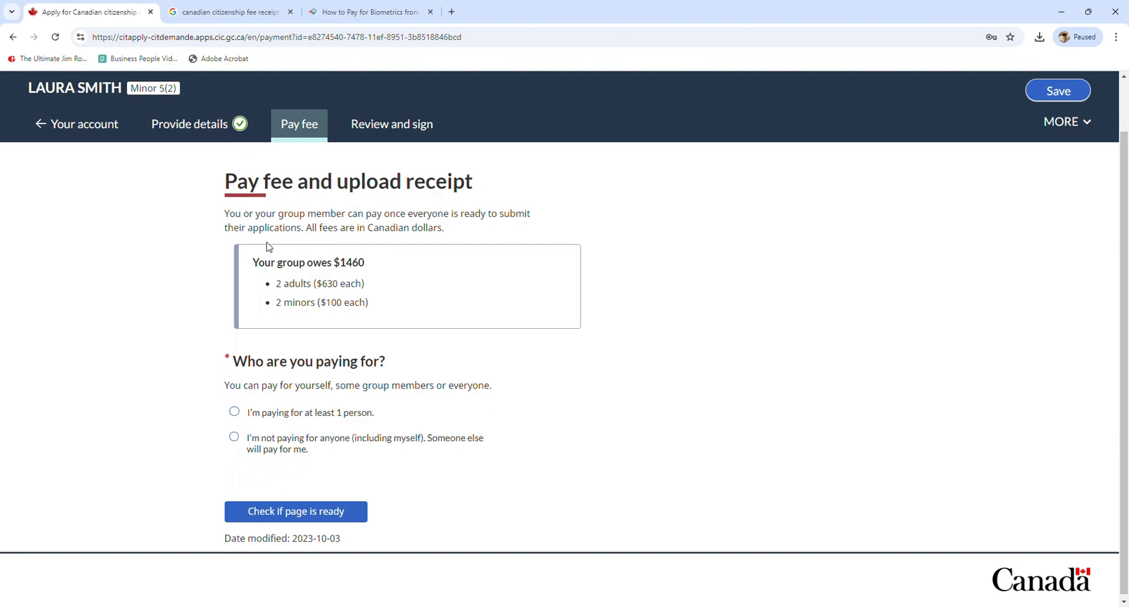
drag(254, 262, 389, 268)
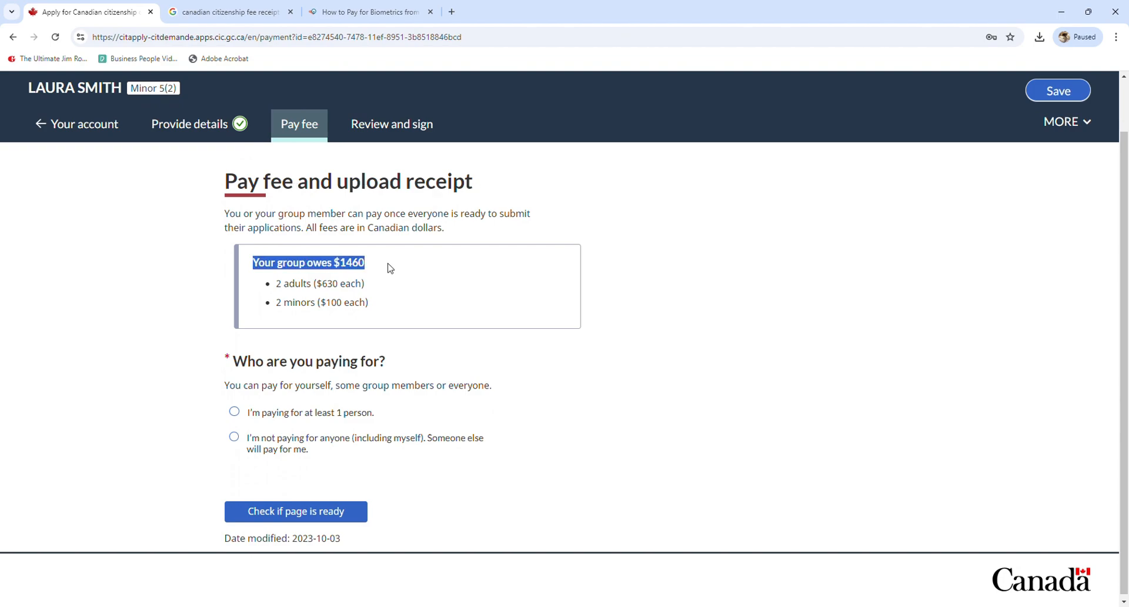
click(389, 268)
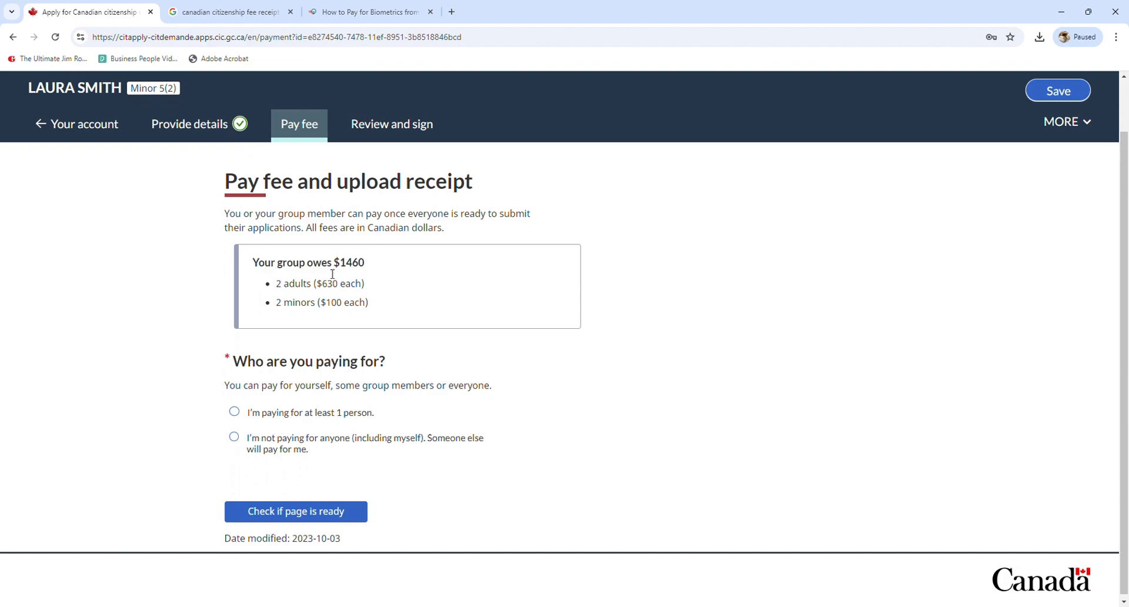
drag(293, 303, 371, 305)
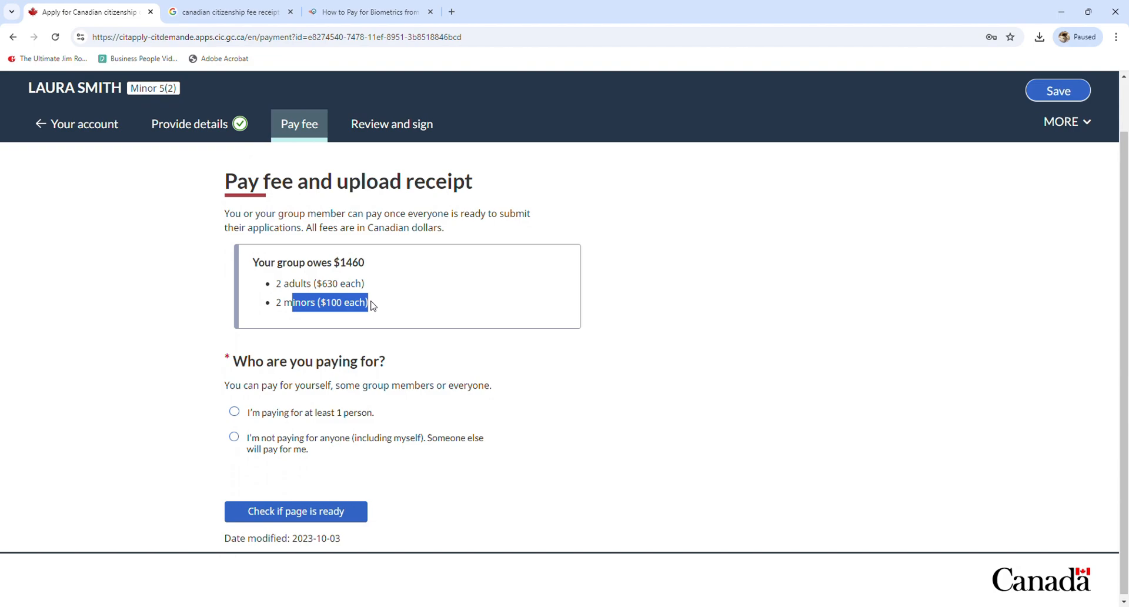
drag(238, 362, 421, 368)
click(421, 368)
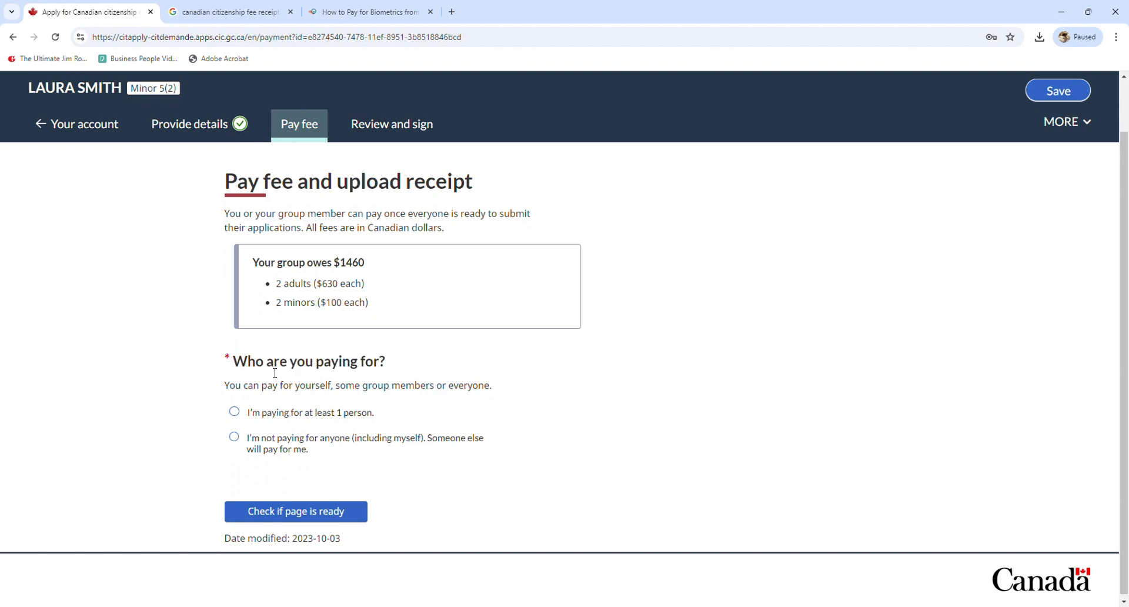
click(297, 418)
scroll(299, 414, down, 4)
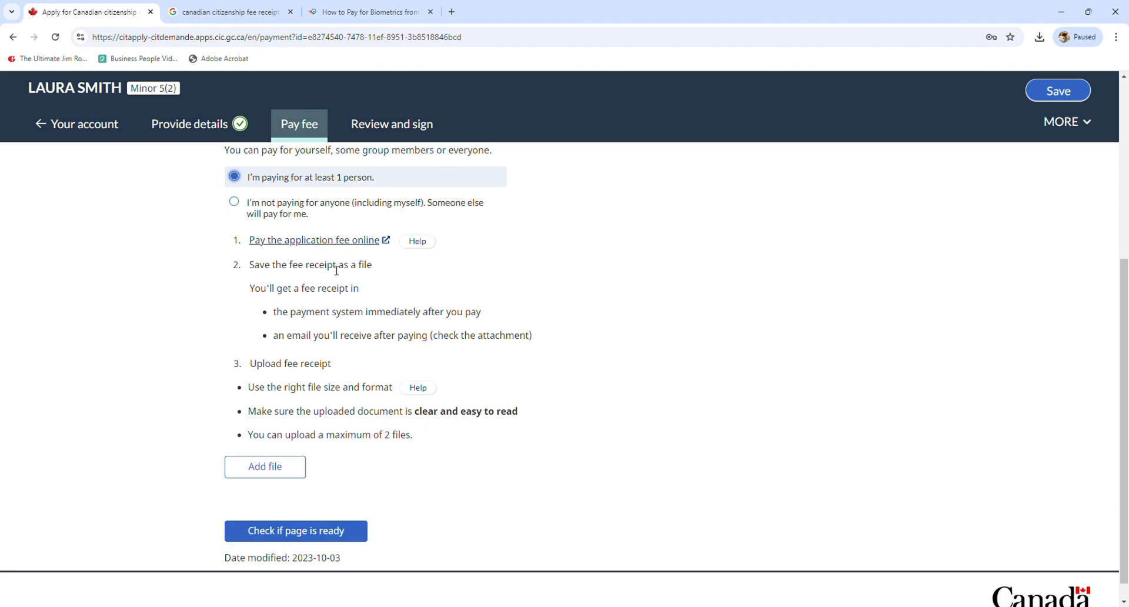
Upload receipt.pdf and save it for all applicants with Everyone left checked
click(276, 470)
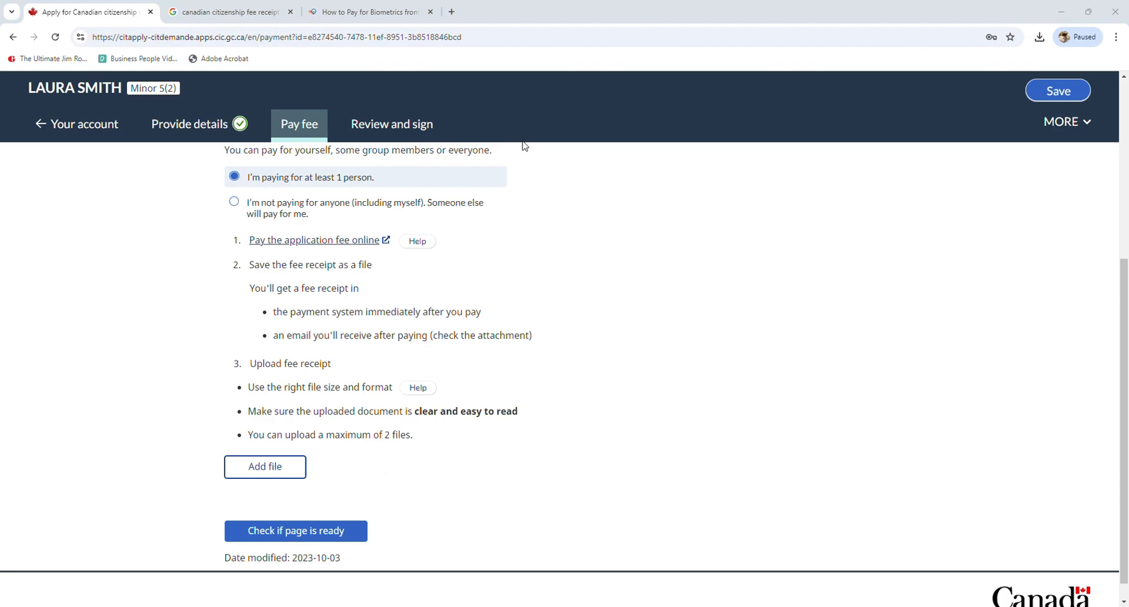
click(520, 115)
scroll(411, 347, down, 5)
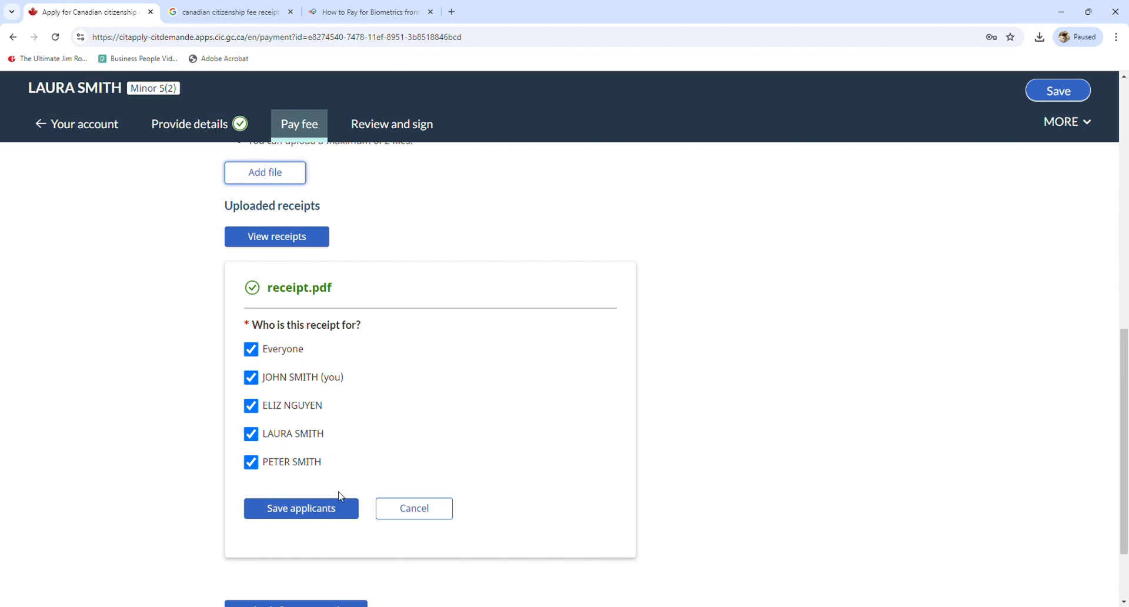
scroll(373, 493, down, 3)
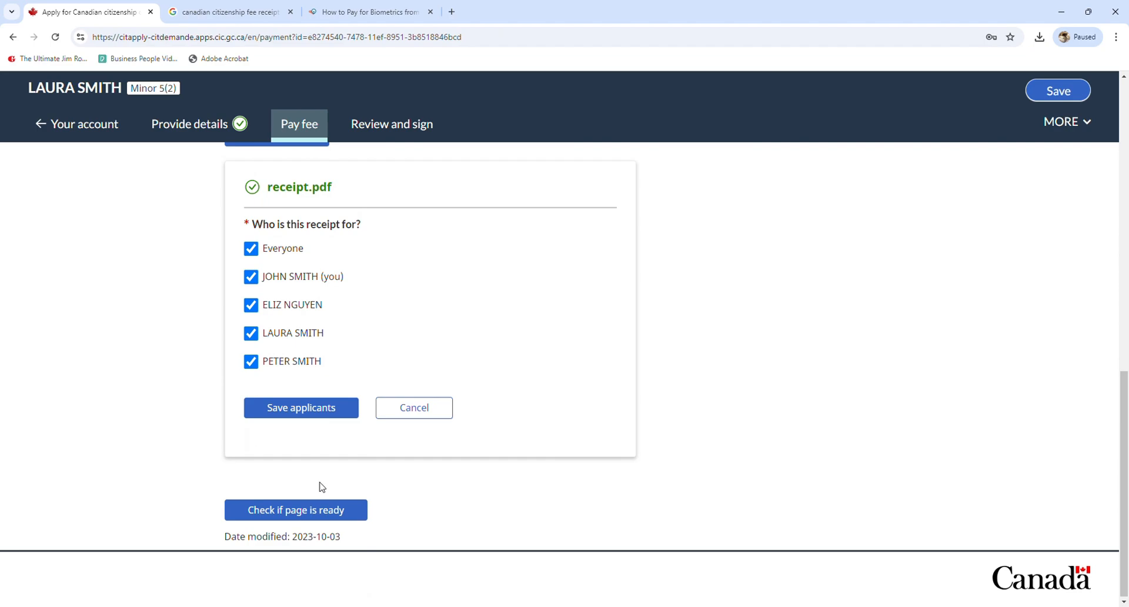
click(310, 419)
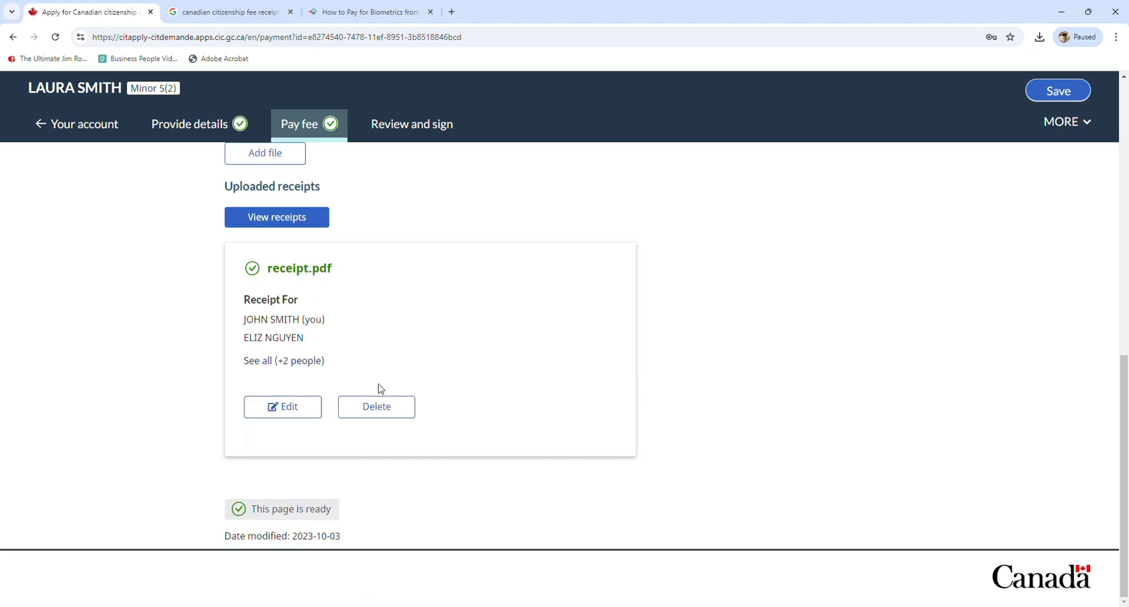
Open Review and sign and start signing the minor's application
click(422, 133)
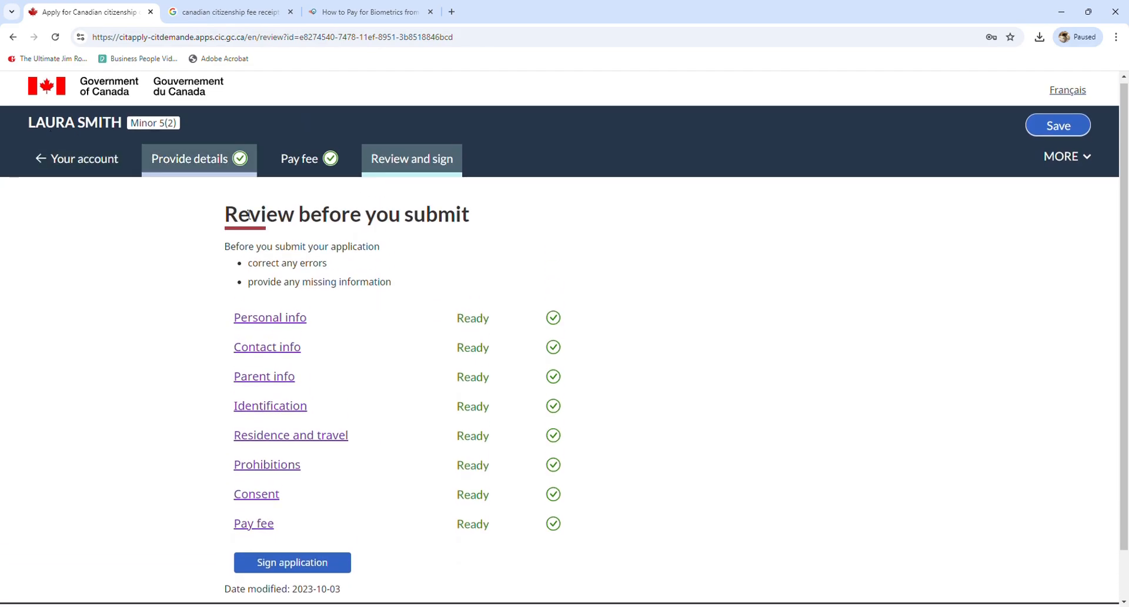
click(346, 563)
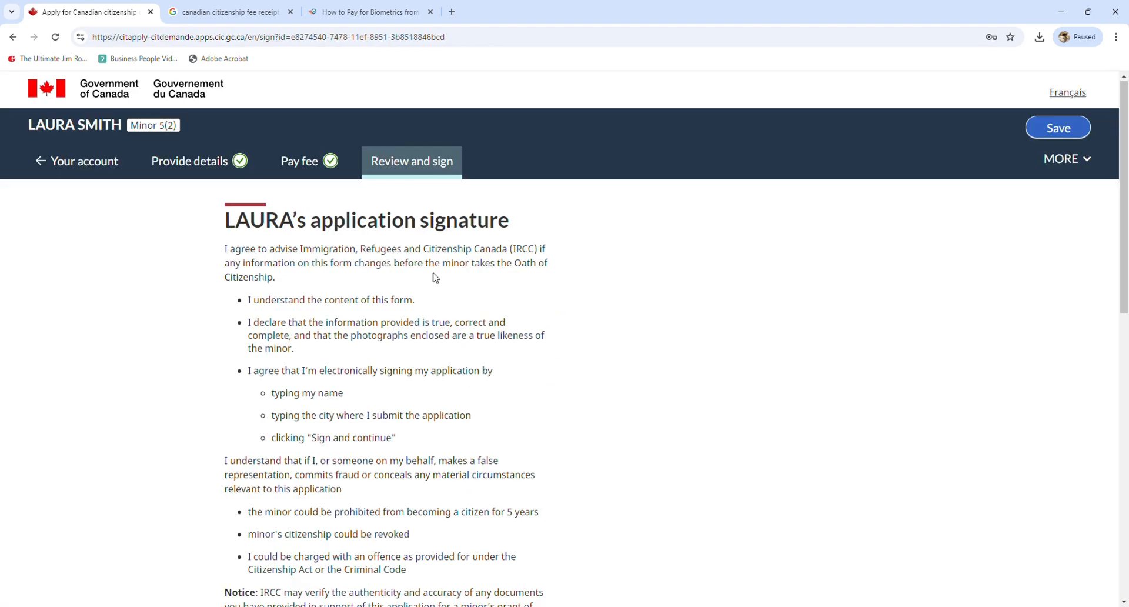
scroll(469, 274, down, 1)
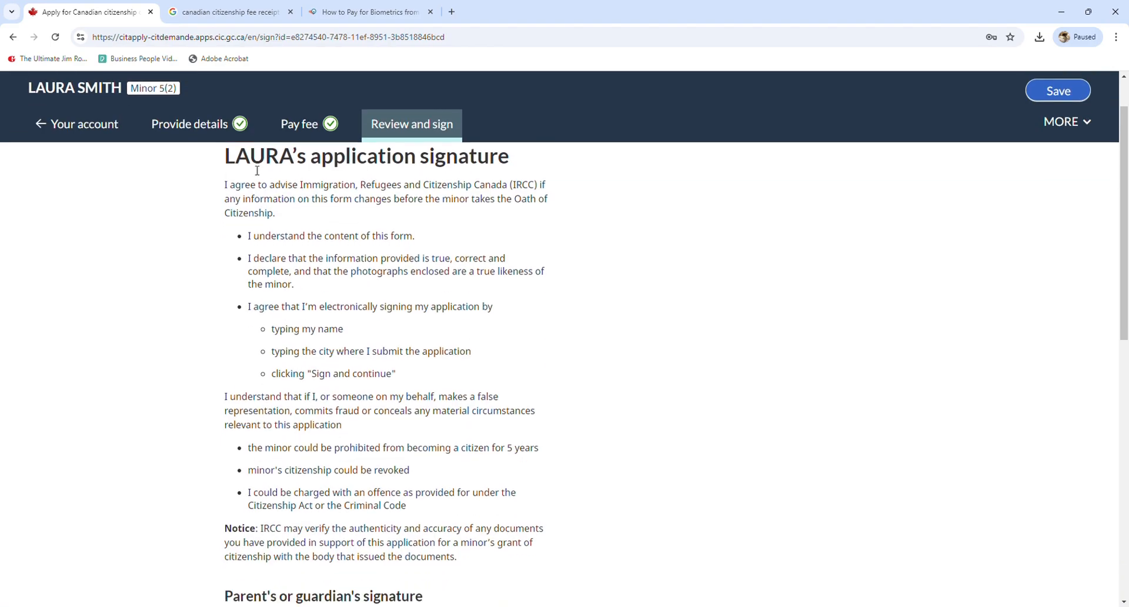
scroll(463, 195, down, 3)
scroll(464, 195, down, 4)
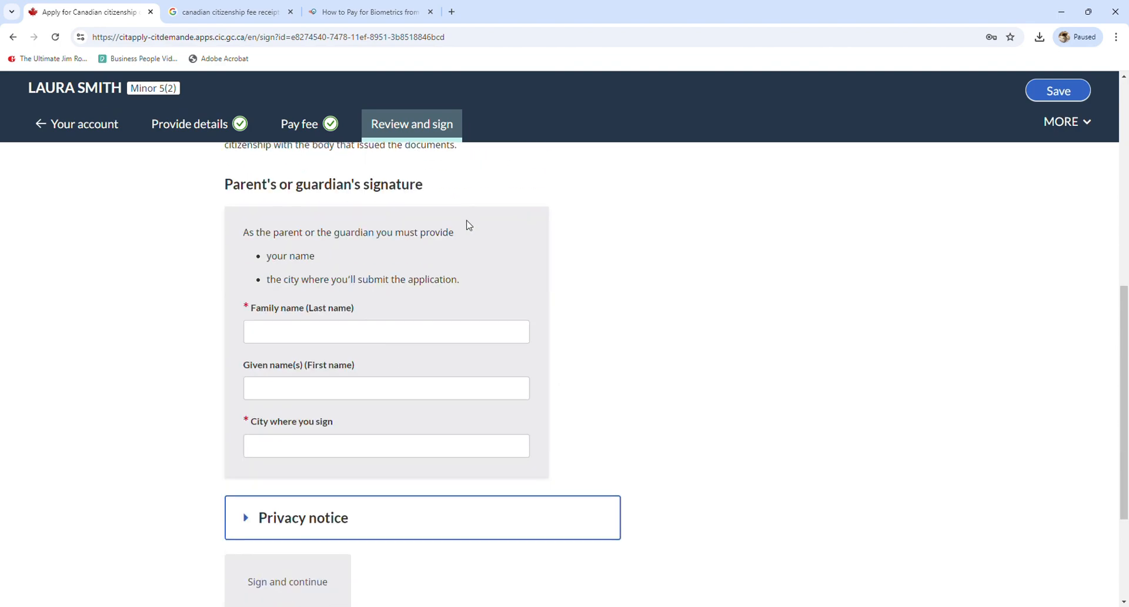
Enter the guardian's family and given names and signing city WINDSOR, ON, then sign and continue
click(337, 338)
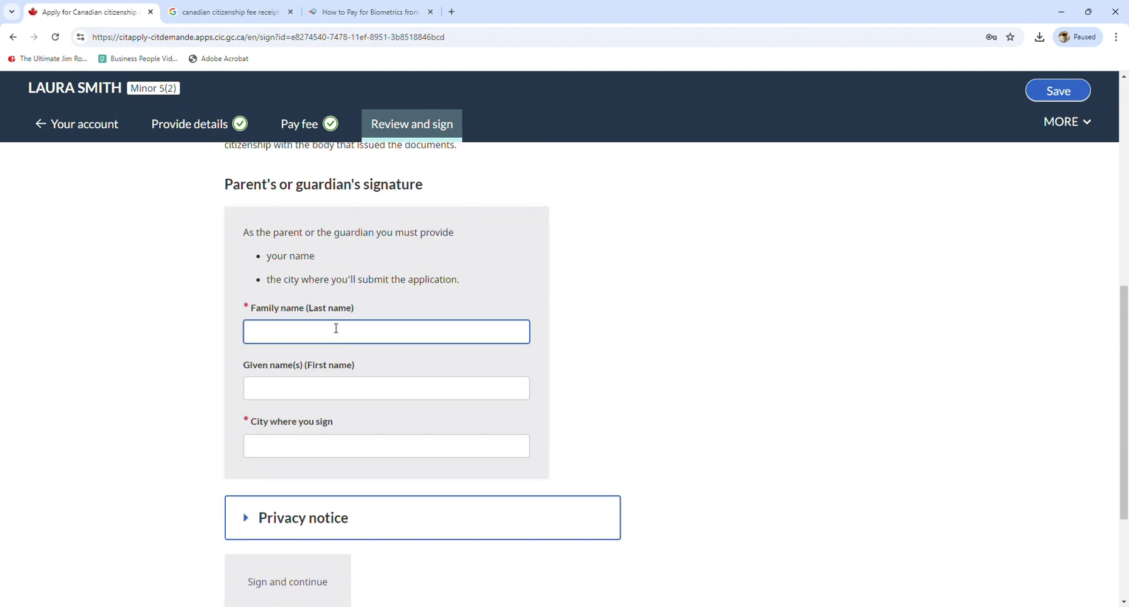
text(sm)
key(BackSpace)
key(Tab)
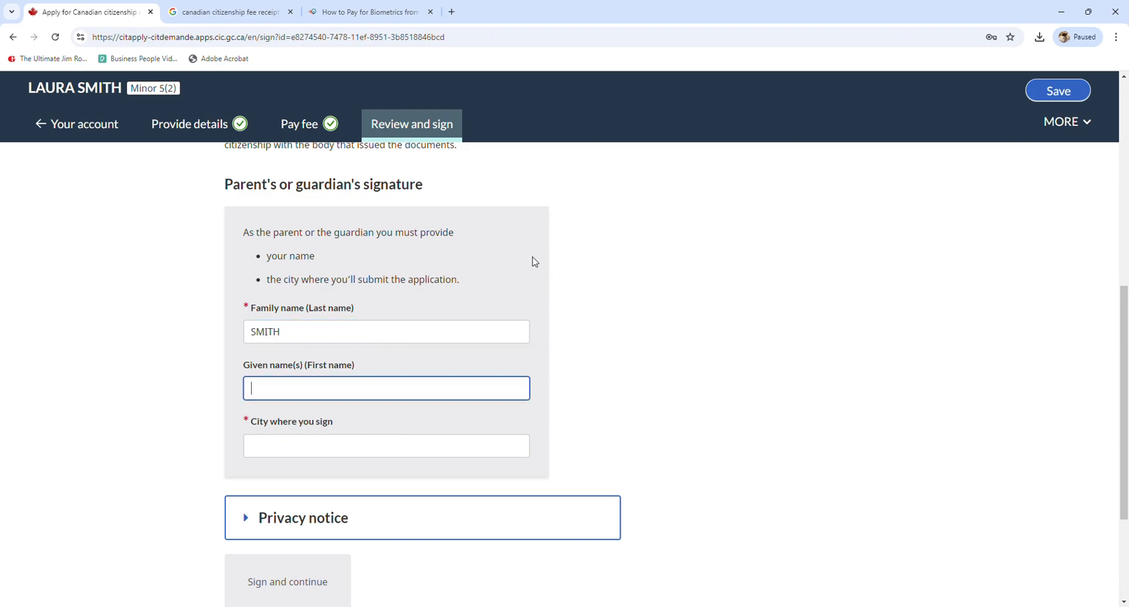
key(Tab)
text(WINDOO)
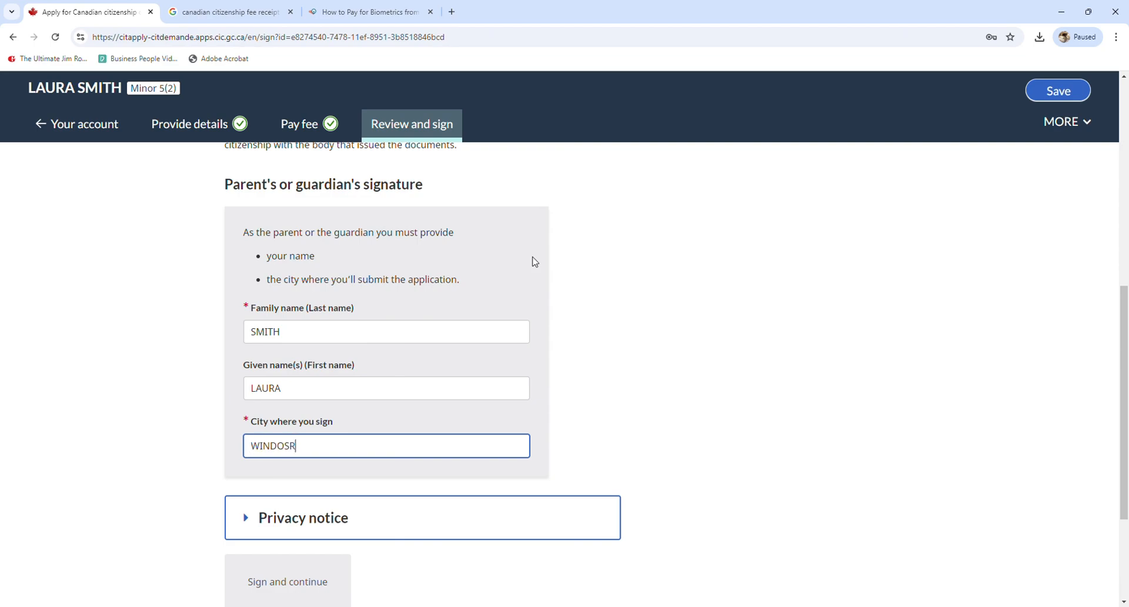
key(BackSpace)
key(BackSpace)
text(SOR, ON)
scroll(534, 260, down, 3)
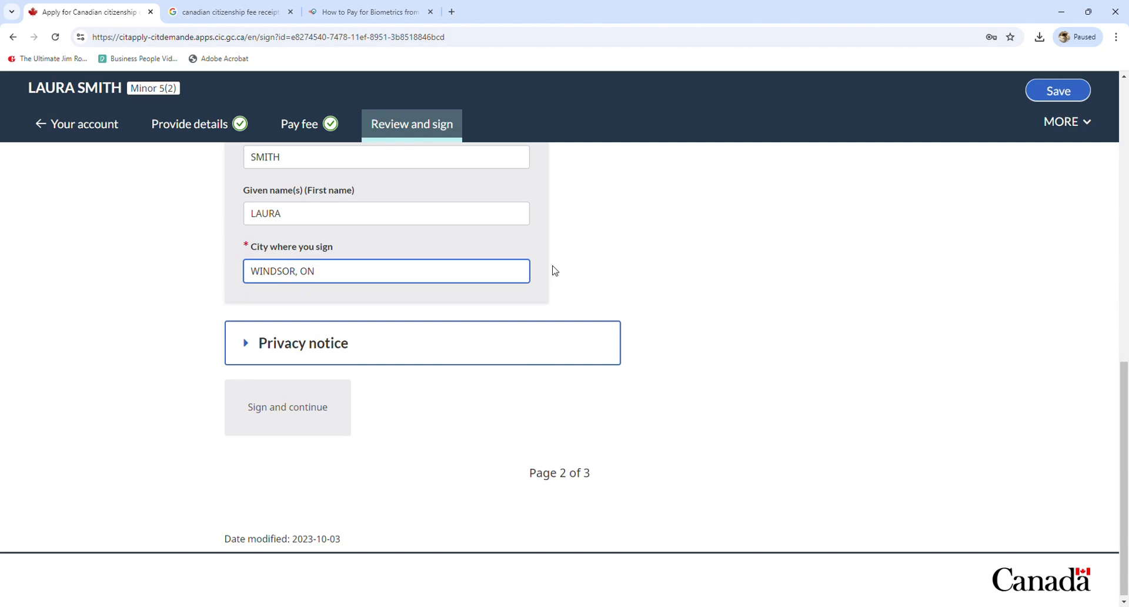
click(389, 379)
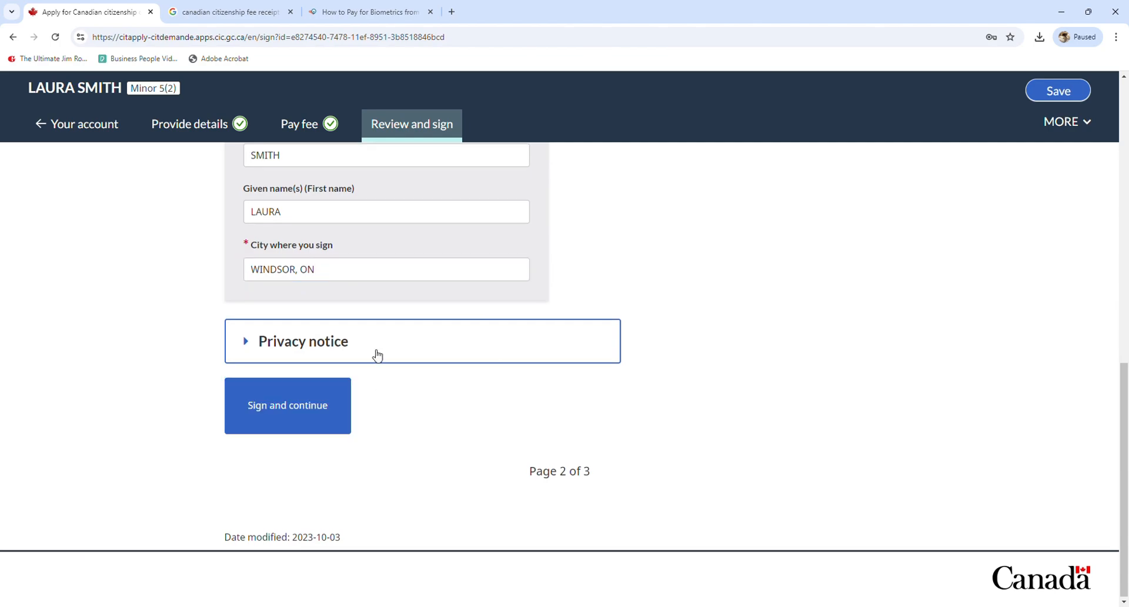
click(285, 421)
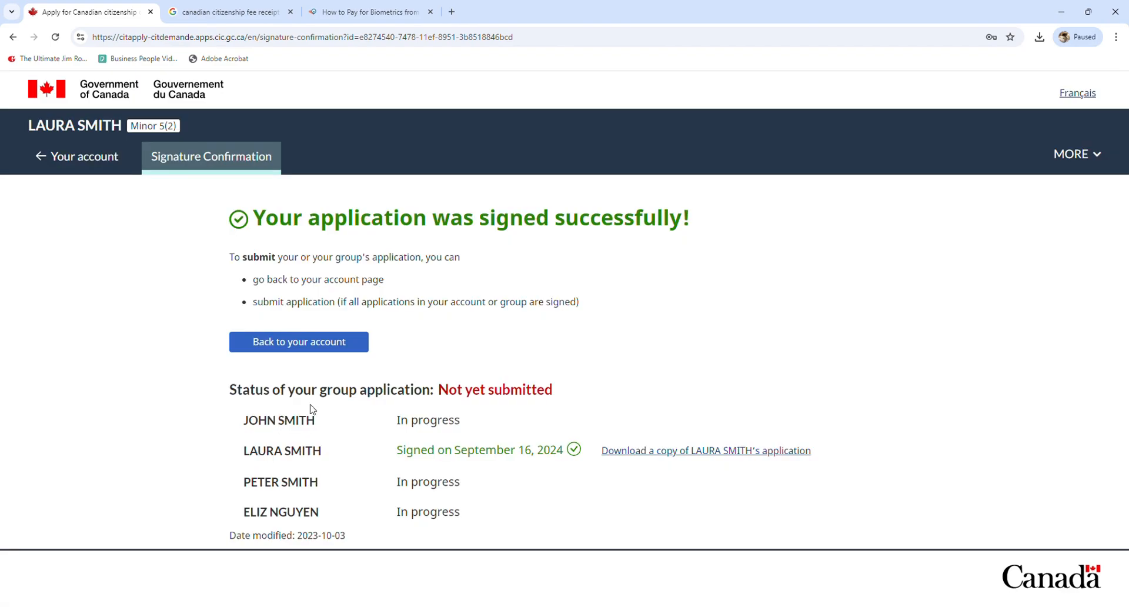
Return to the account overview and start the second minor's application
click(312, 349)
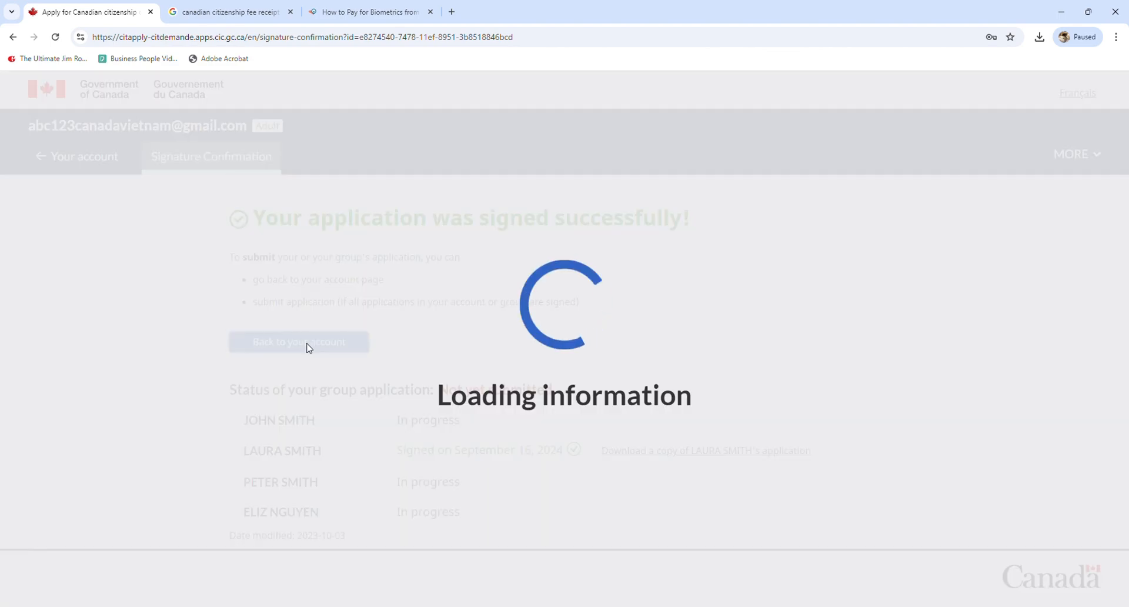
scroll(412, 341, down, 2)
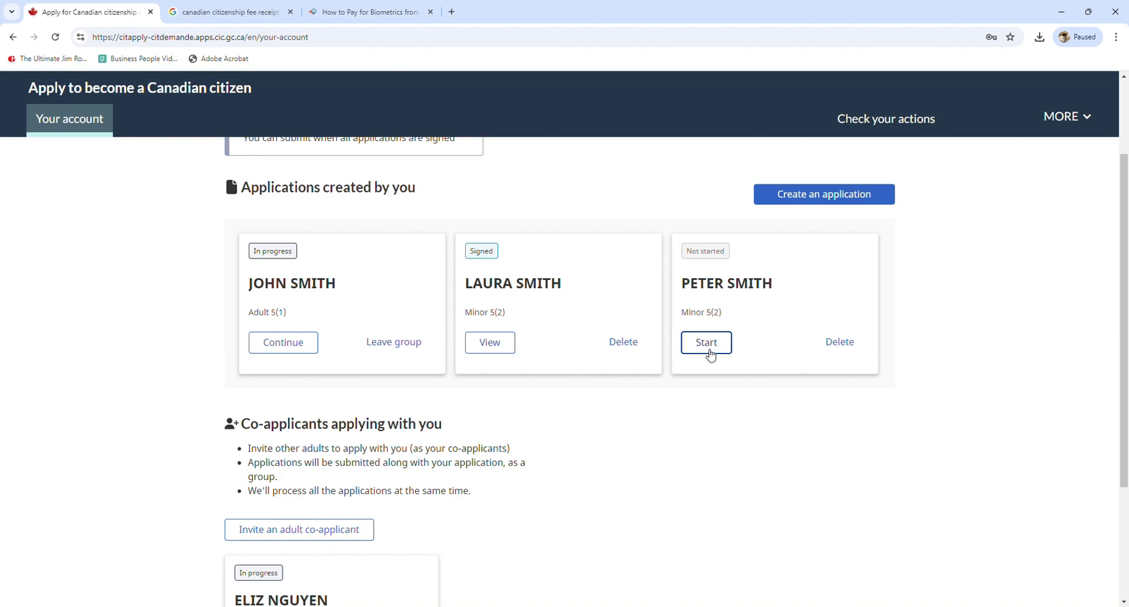
click(708, 352)
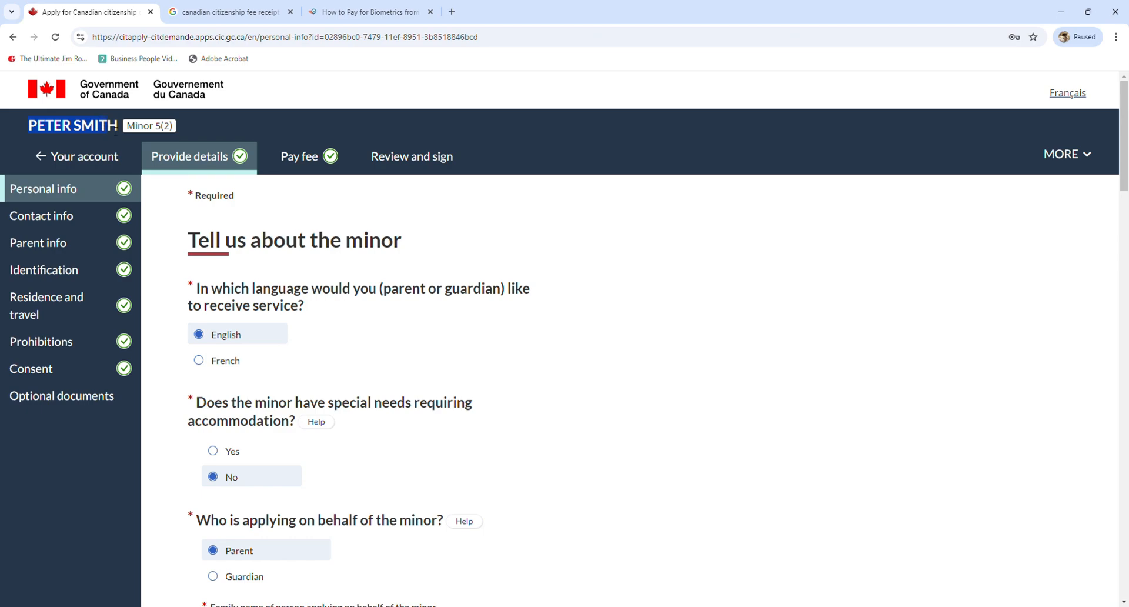
Check the minor's completed Contact, Parent information and Photo and identification sections
drag(116, 131, 120, 131)
click(598, 227)
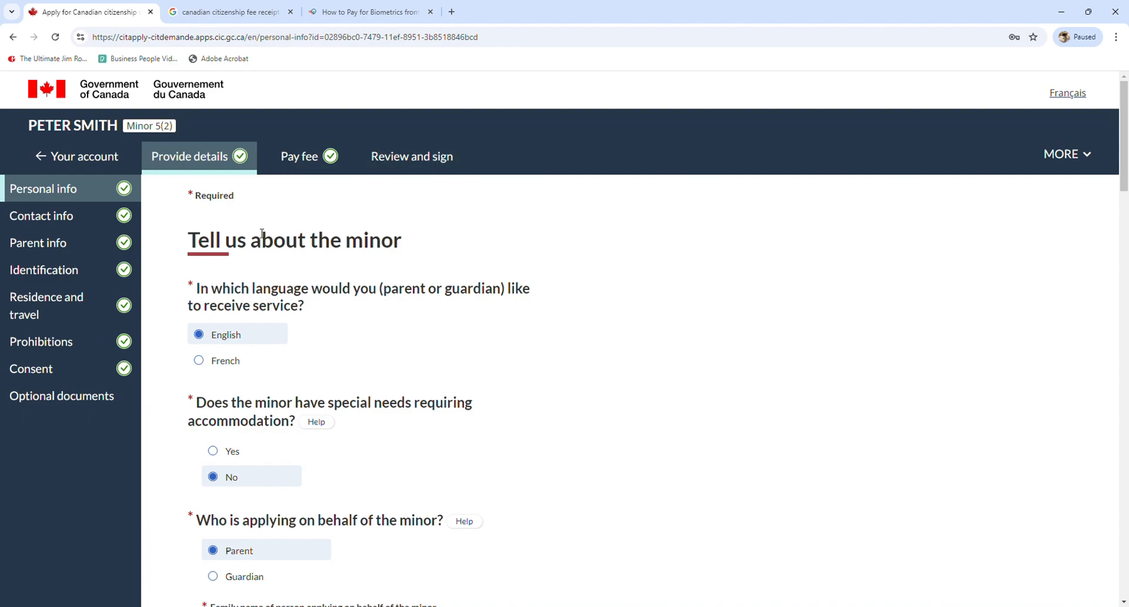
scroll(297, 232, down, 5)
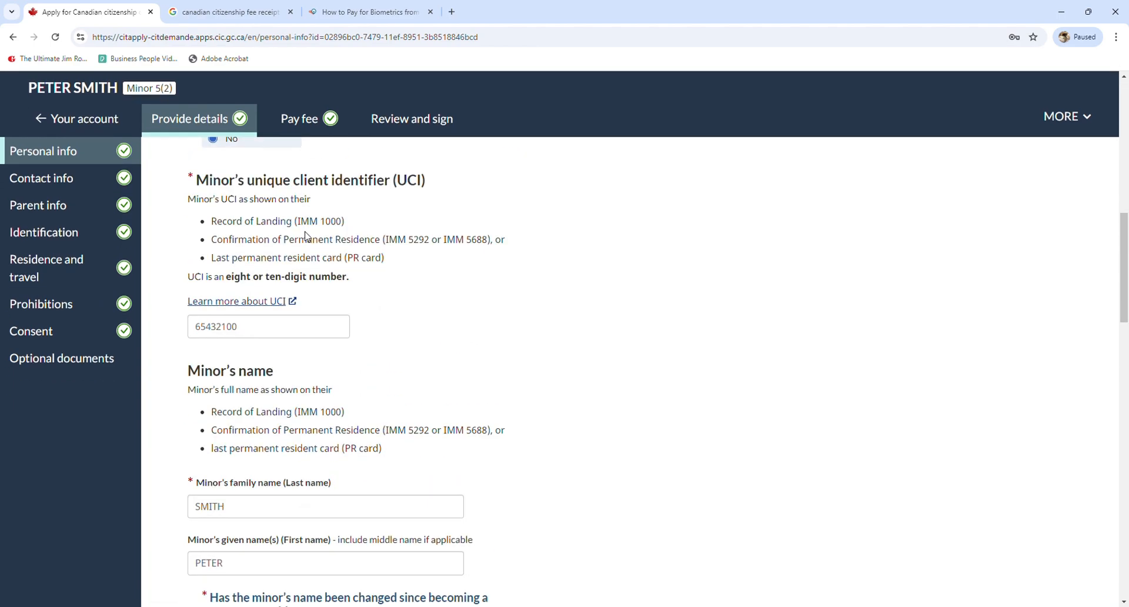
scroll(305, 235, down, 7)
scroll(247, 235, up, 10)
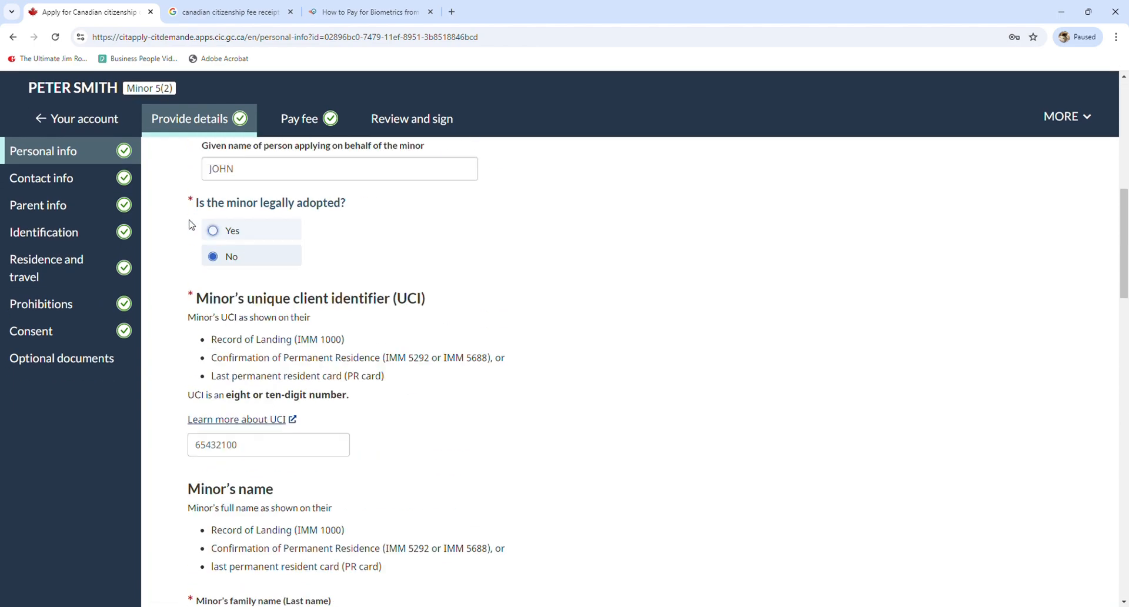
click(74, 187)
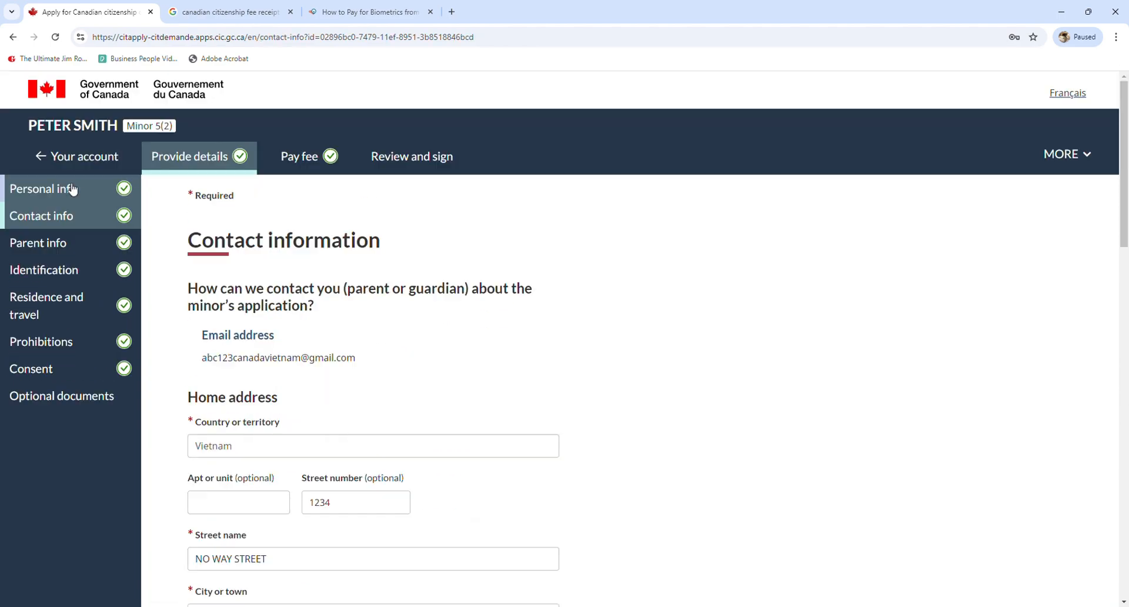
click(64, 245)
scroll(364, 265, down, 10)
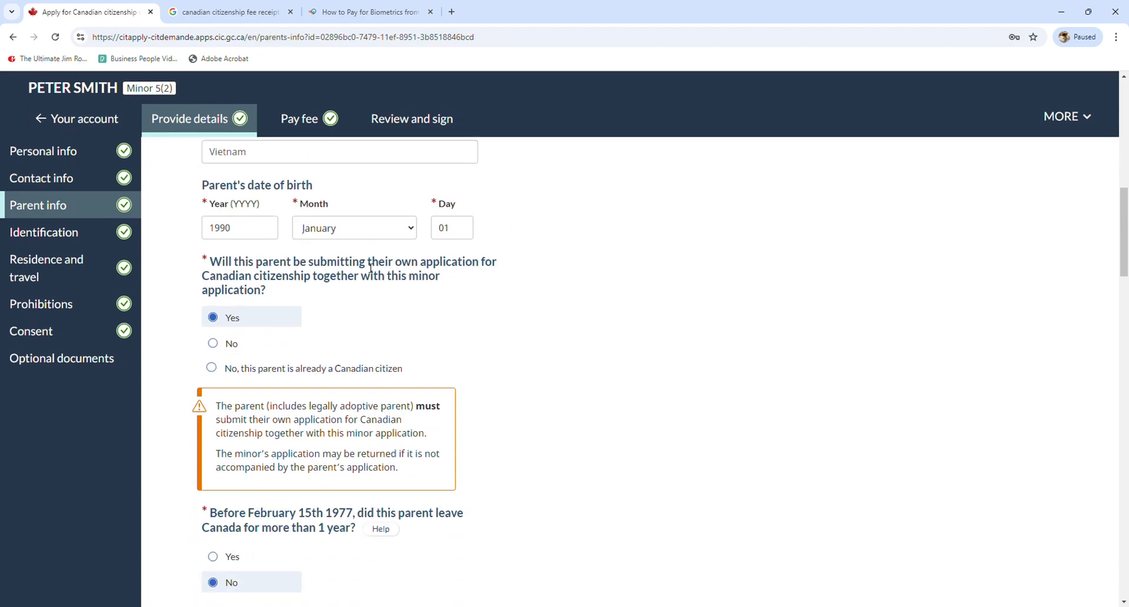
scroll(370, 268, down, 10)
click(62, 231)
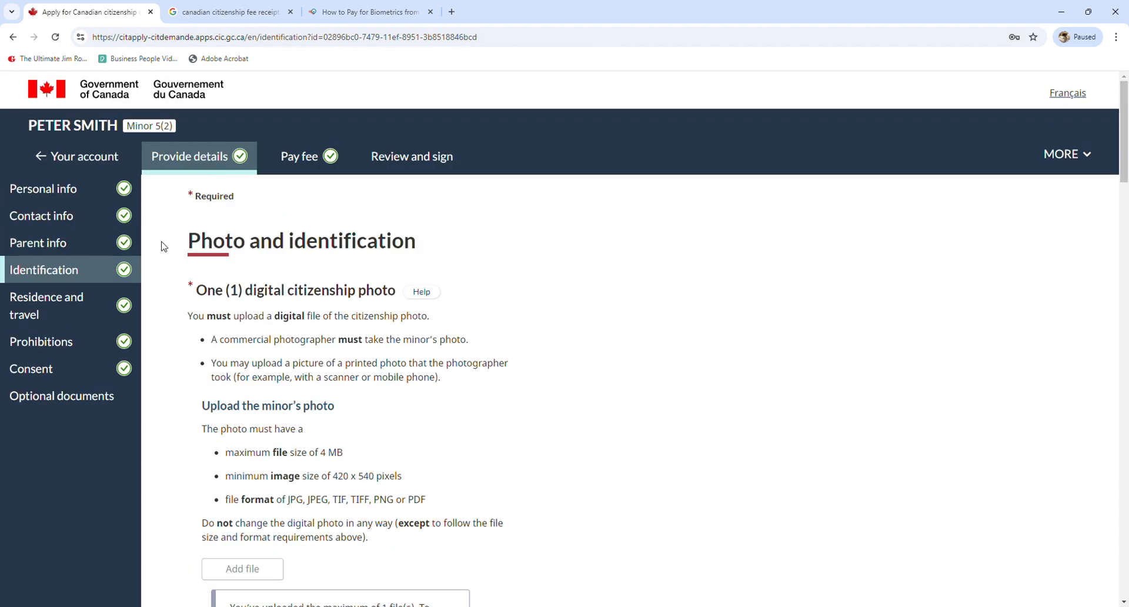
scroll(317, 265, down, 12)
scroll(327, 271, up, 8)
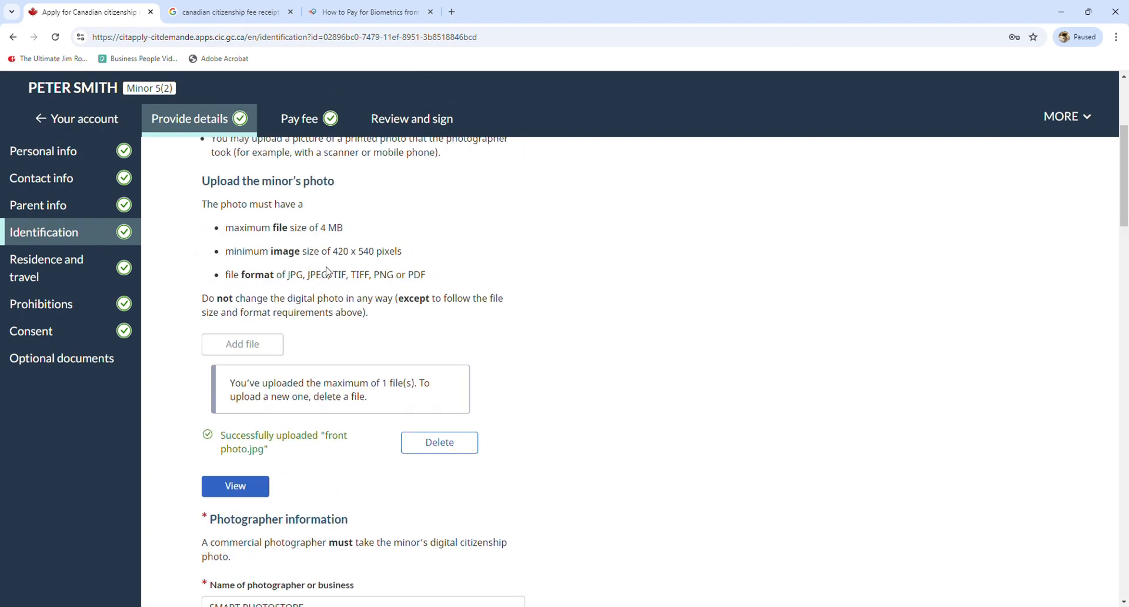
scroll(327, 272, down, 1)
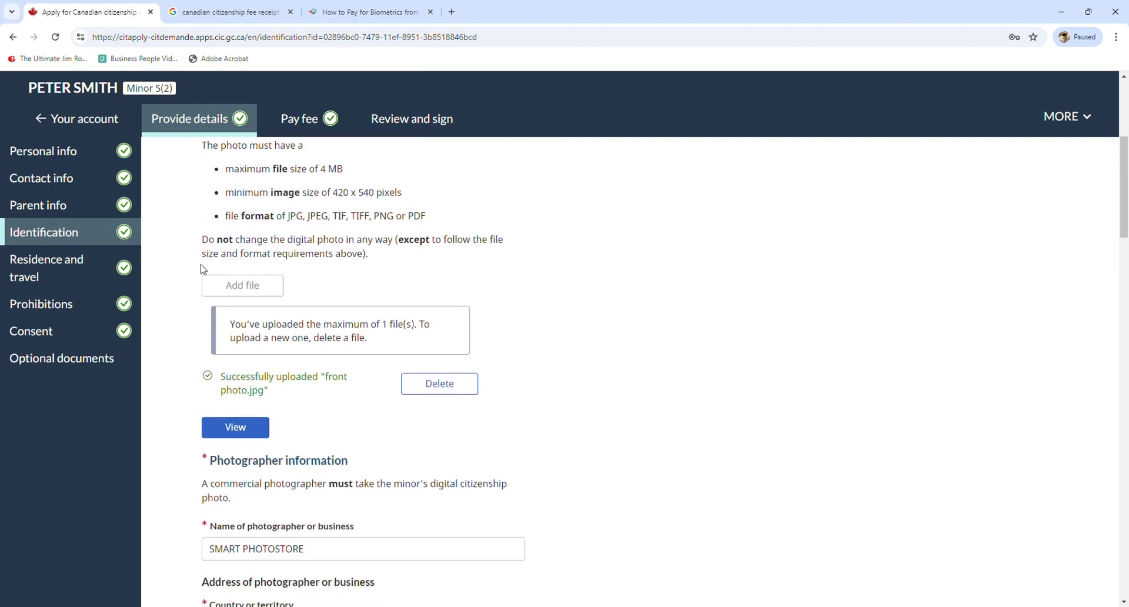
Step through Residence and travel, Prohibitions and Consent to the Optional documents page
click(46, 267)
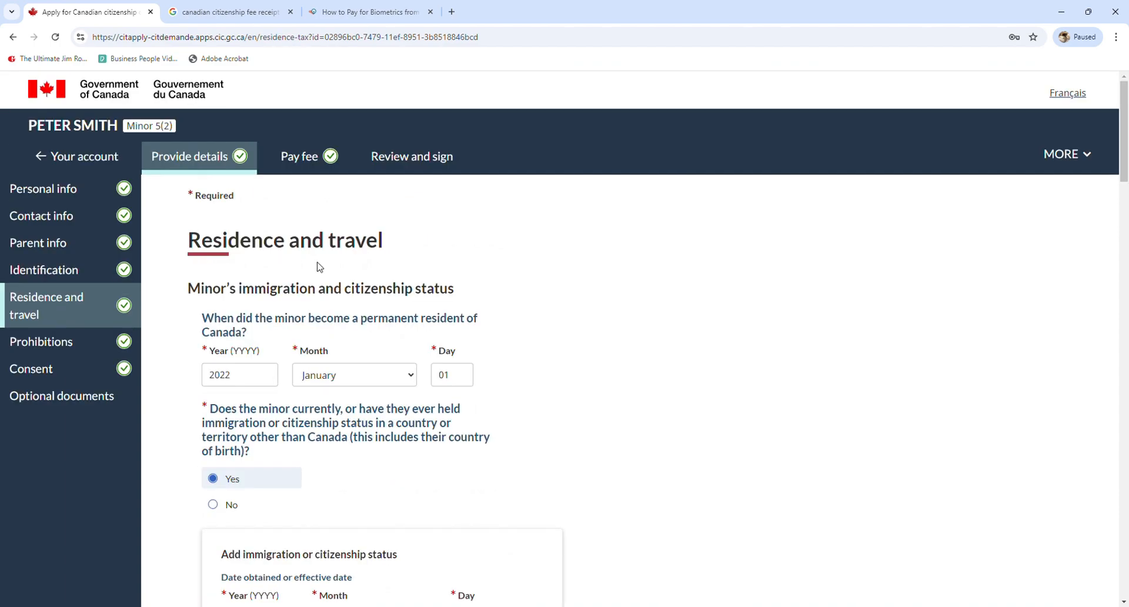
scroll(319, 267, down, 3)
click(26, 300)
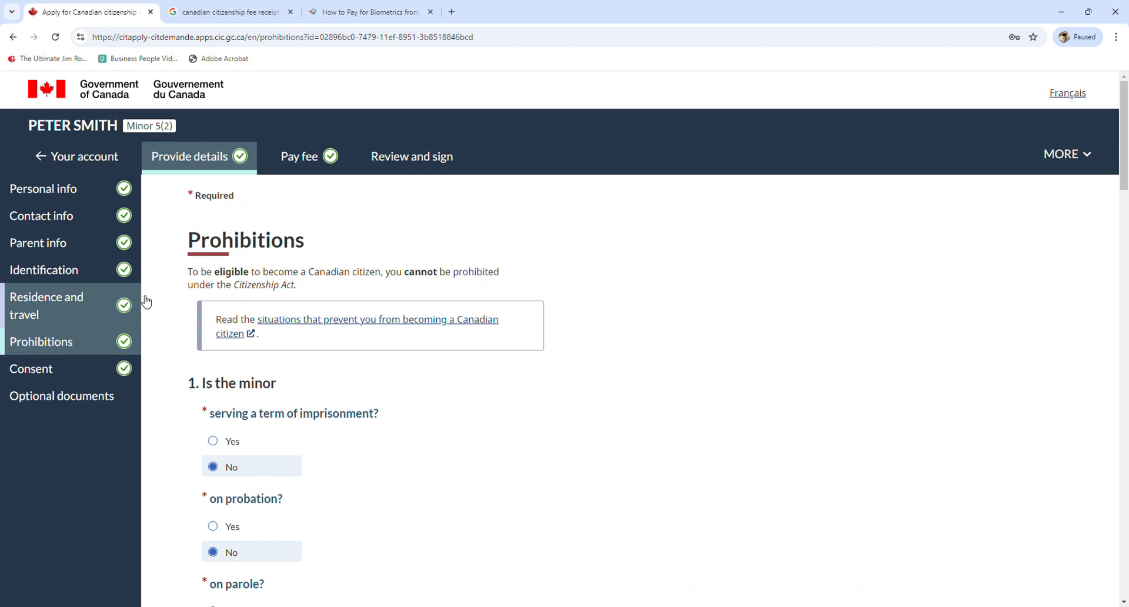
click(52, 370)
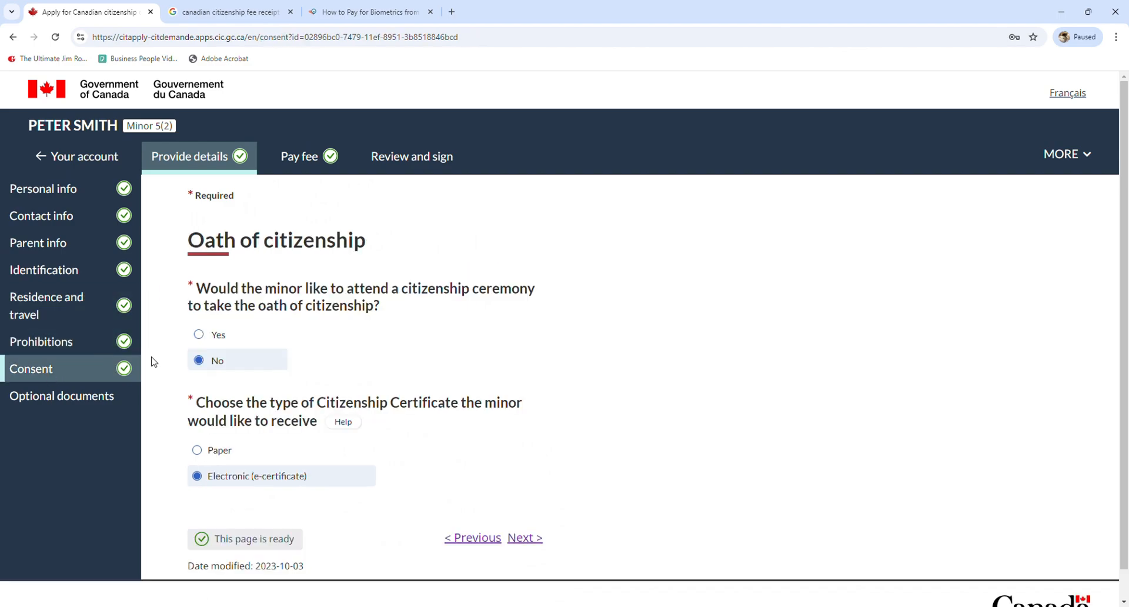
scroll(82, 388, down, 1)
click(75, 378)
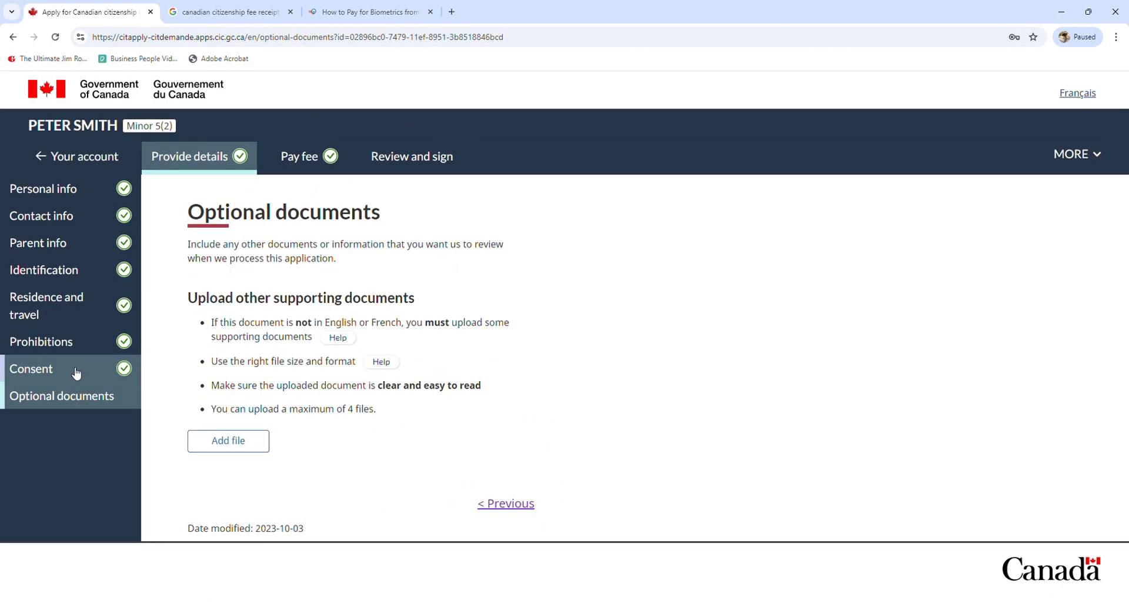
Check the minor's Pay fee page, then open Review and sign and start signing
click(312, 156)
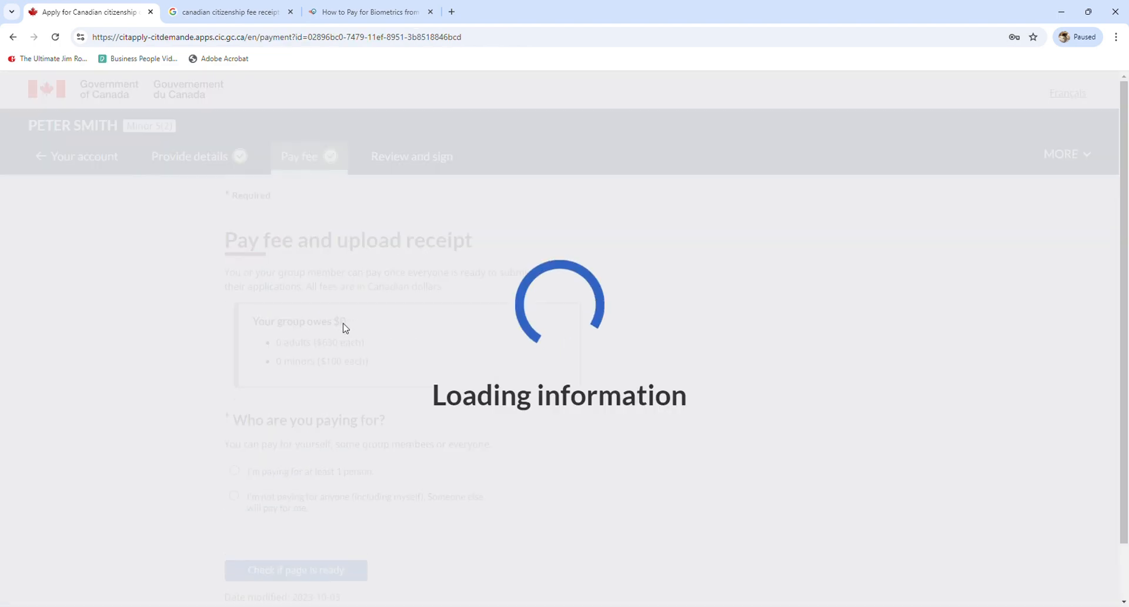
scroll(345, 335, down, 5)
scroll(345, 334, up, 2)
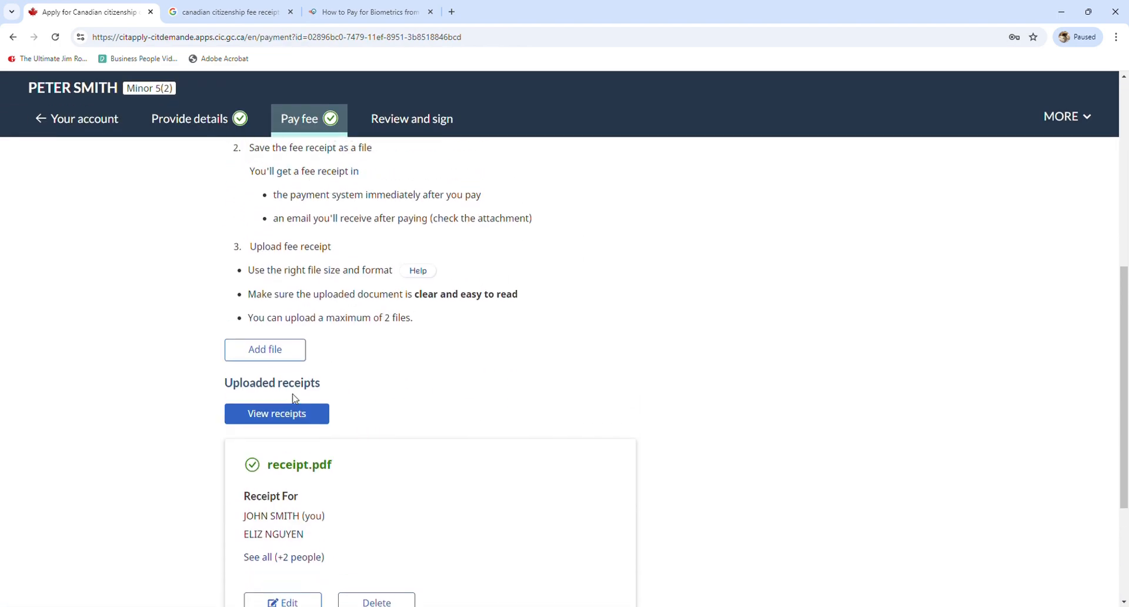
scroll(294, 395, down, 3)
scroll(295, 403, up, 9)
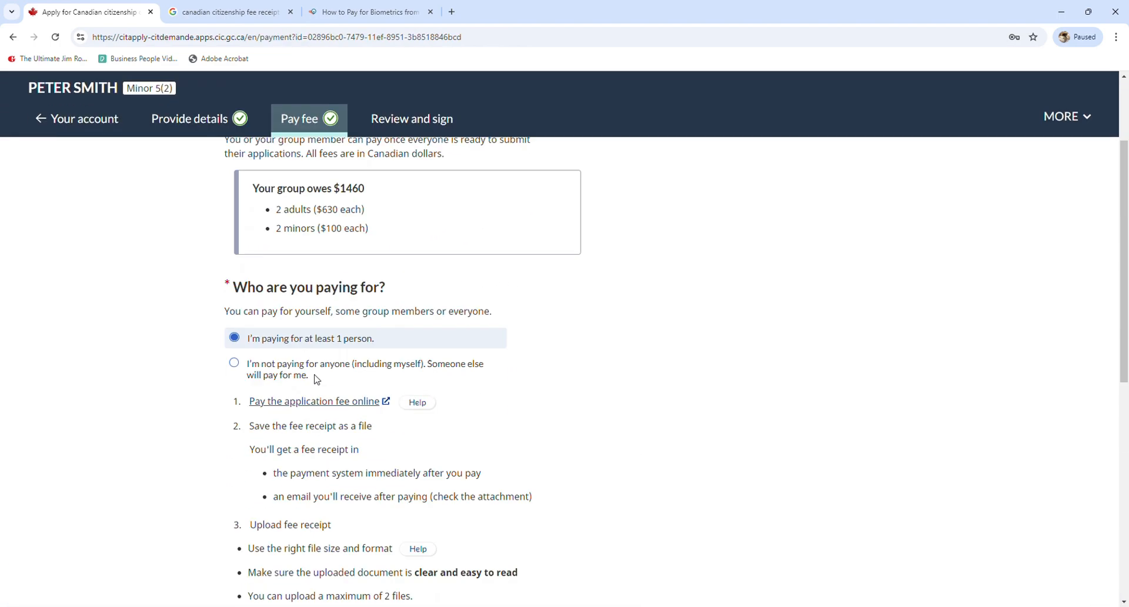
click(395, 122)
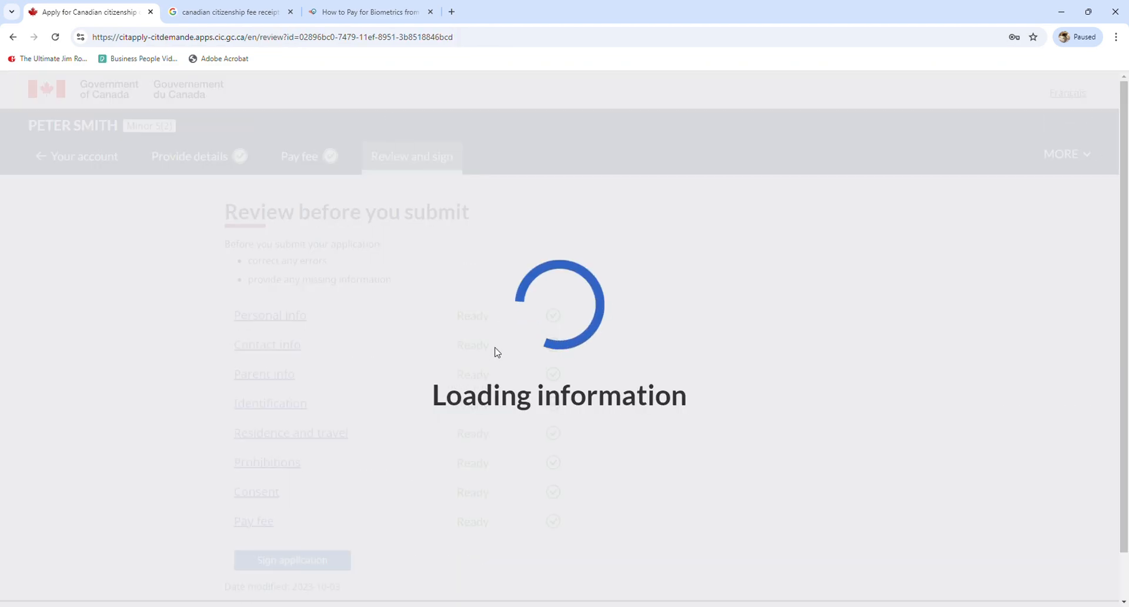
scroll(497, 356, down, 1)
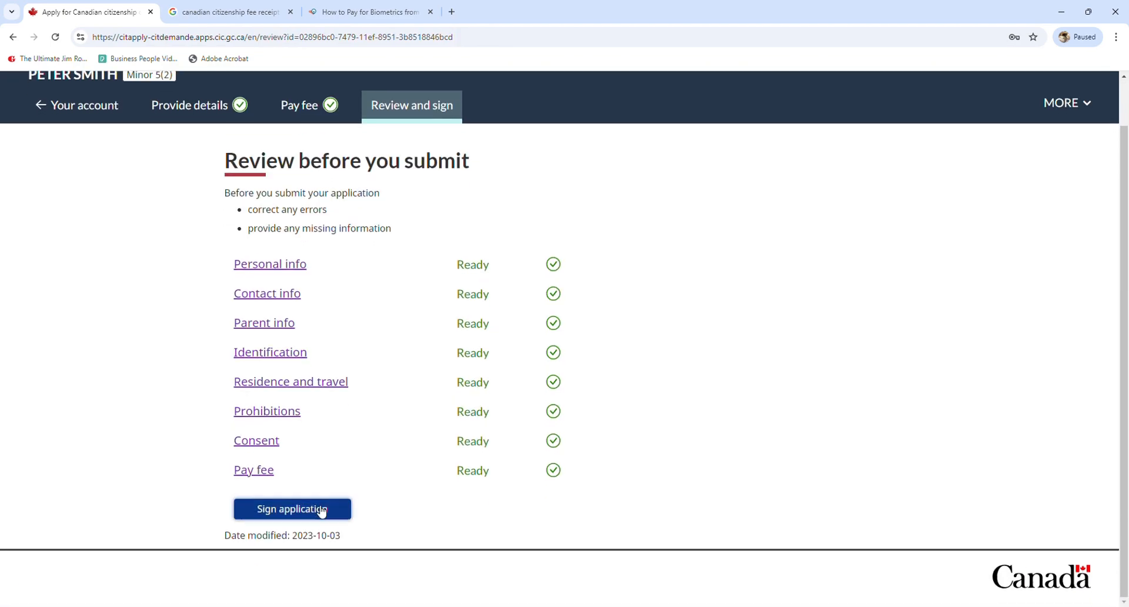
click(321, 509)
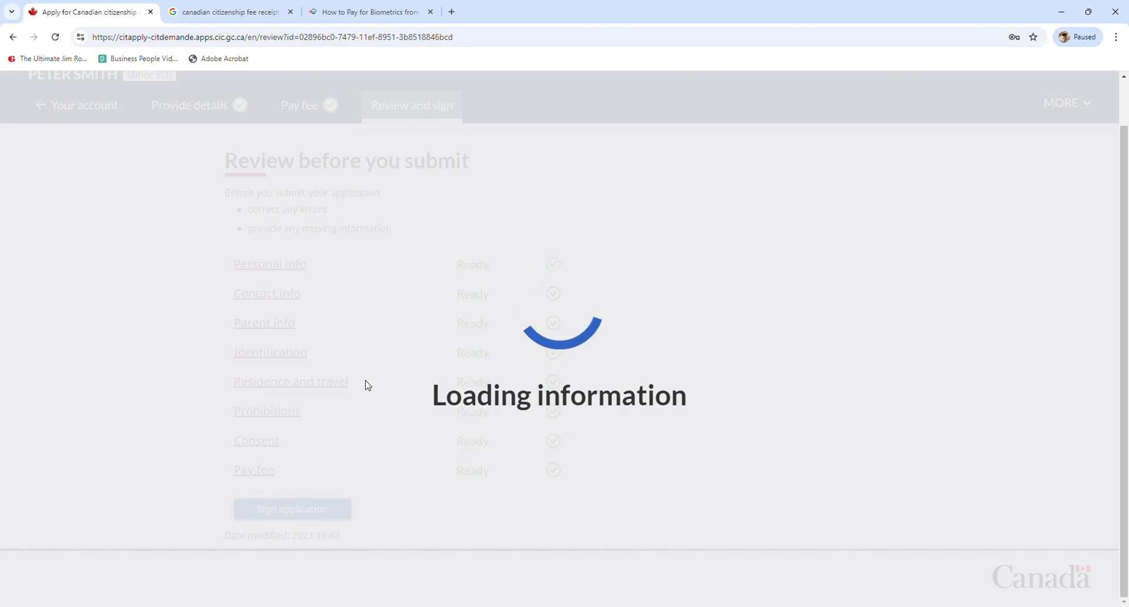
scroll(376, 377, down, 8)
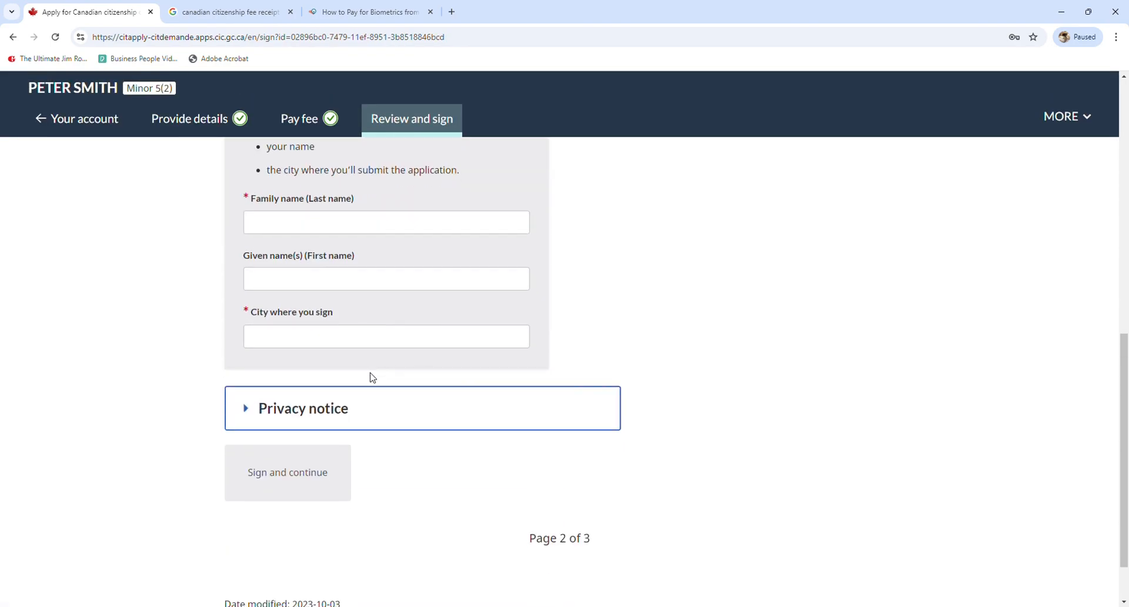
Fill in the signer's family and given names with Windsor as city, then sign and continue
click(322, 223)
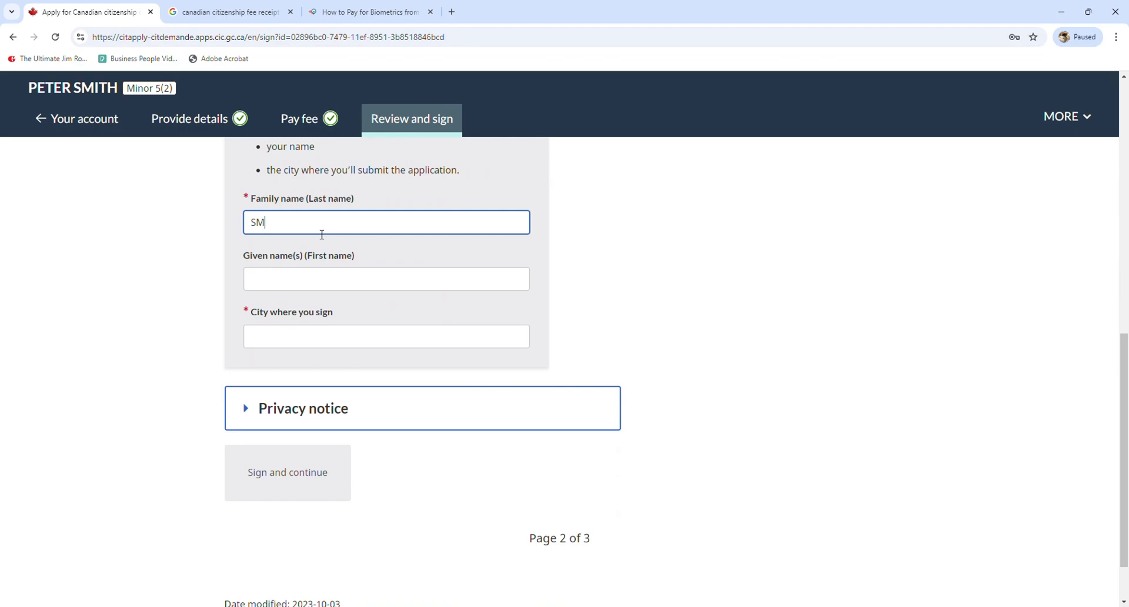
key(Tab)
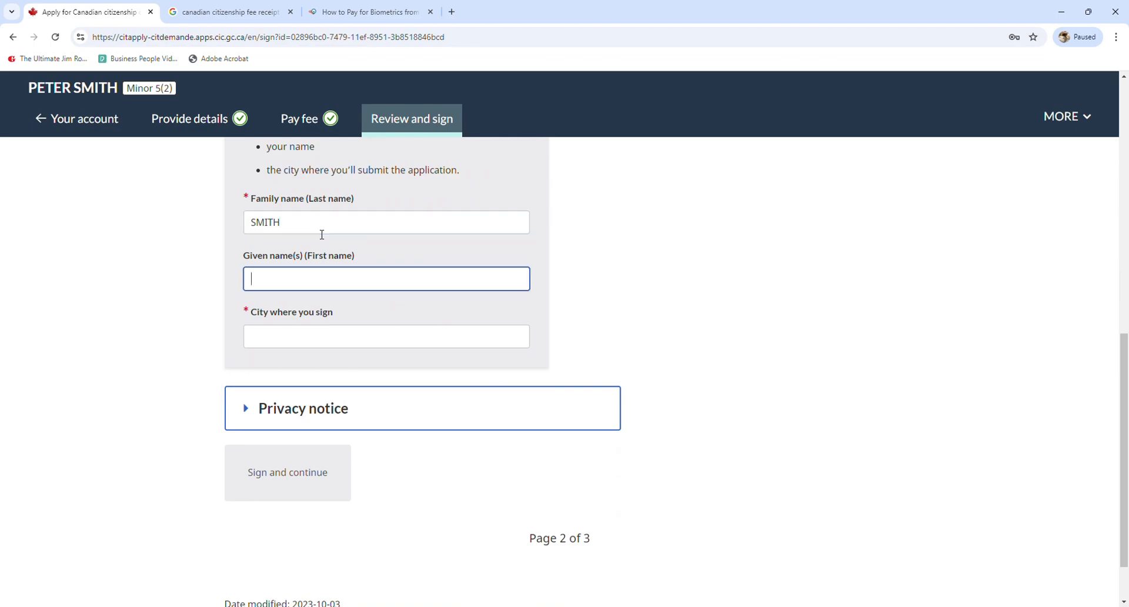
text(JOHN)
click(339, 342)
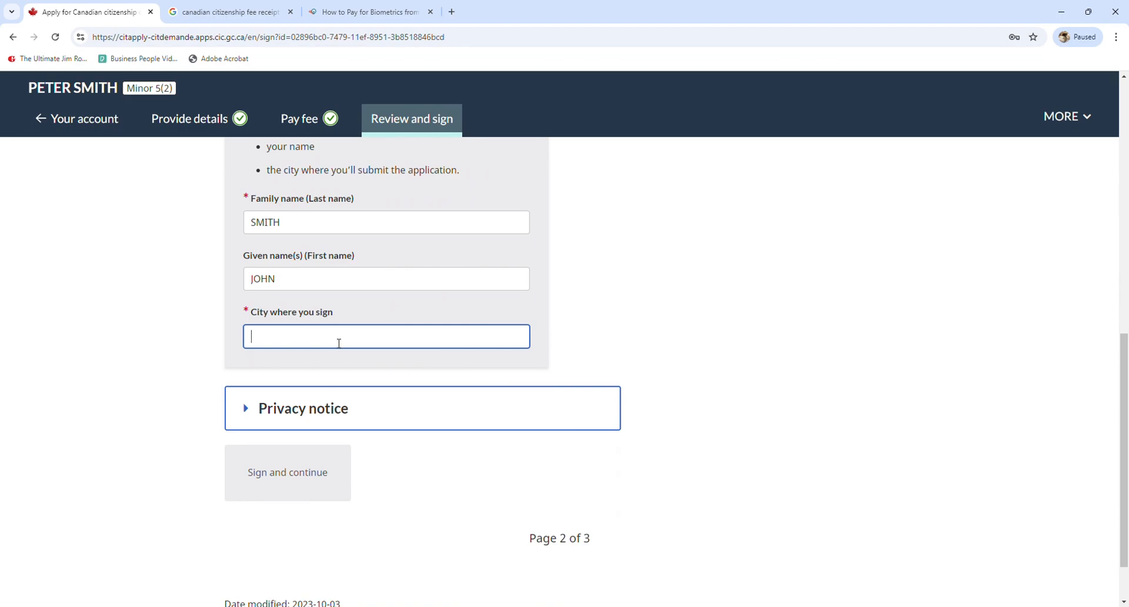
text(Windsor, on)
click(428, 513)
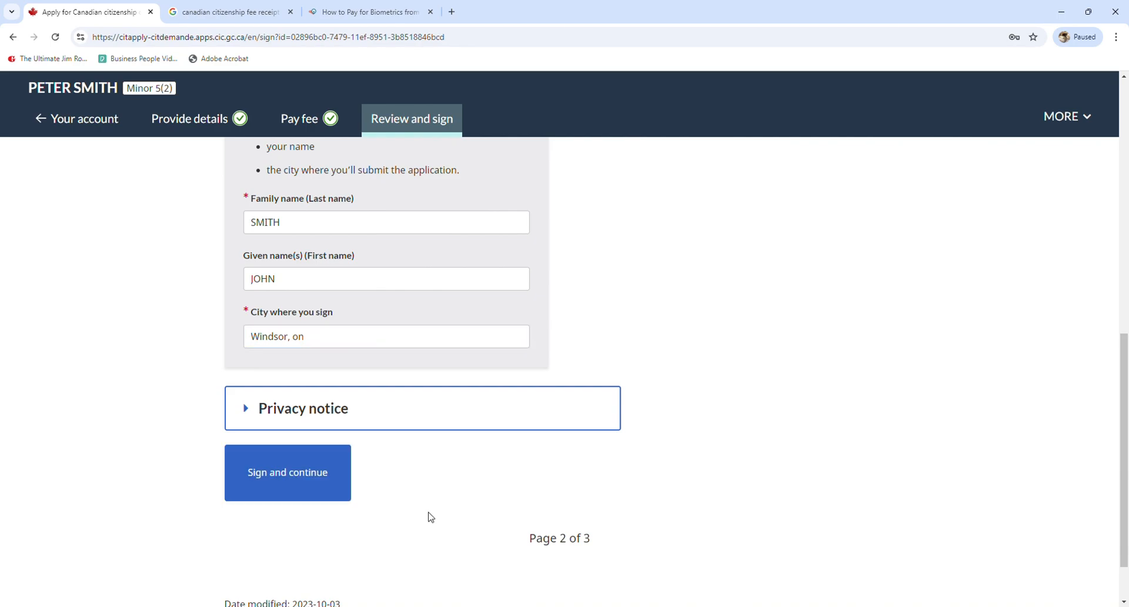
click(280, 486)
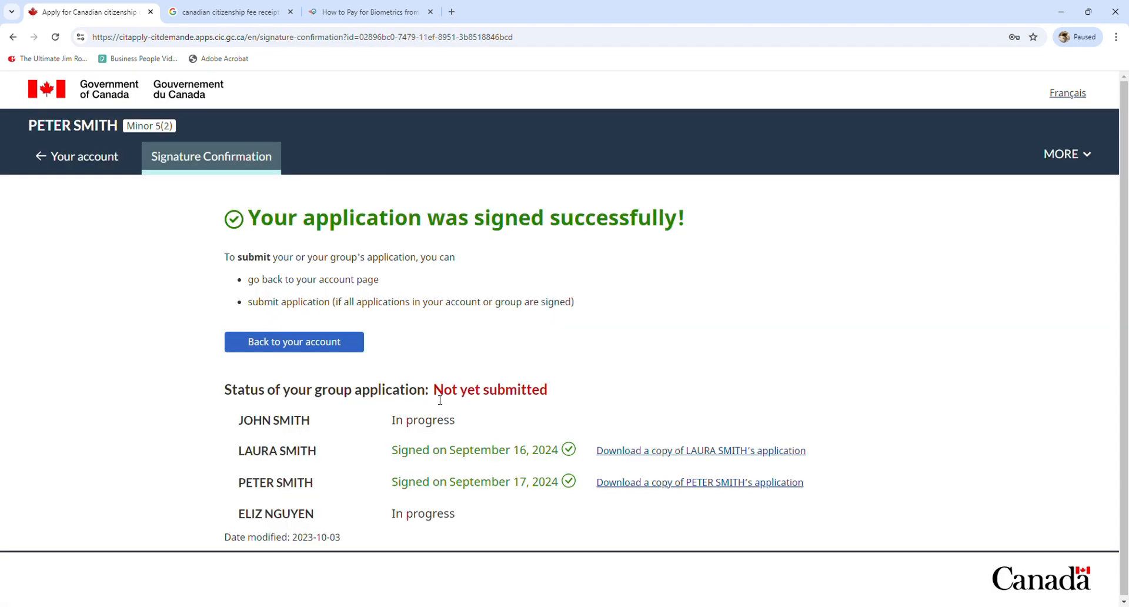
Return to the account overview and continue the adult applicant's In progress application
drag(237, 397, 403, 398)
click(453, 401)
click(294, 342)
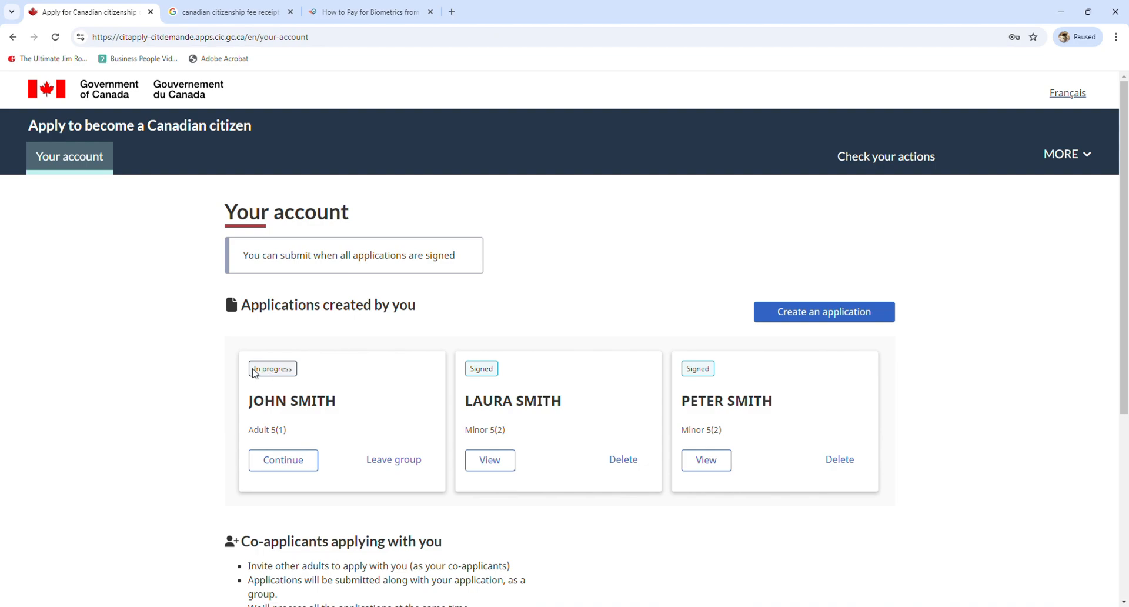
drag(253, 372, 294, 373)
double_click(494, 377)
click(709, 372)
click(297, 462)
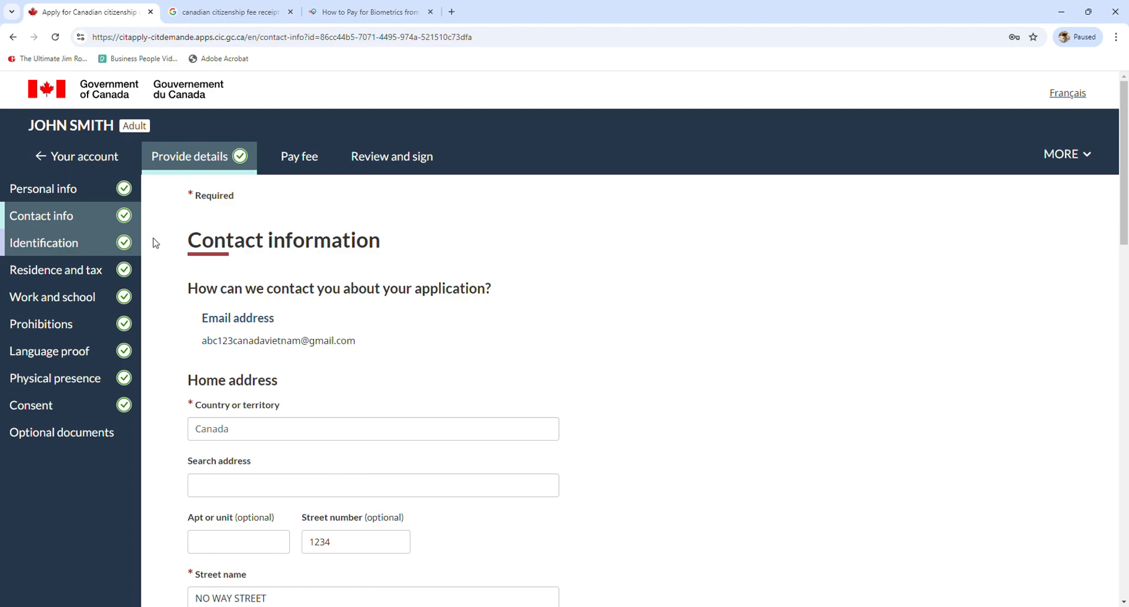
Choose paying for at least 1 person, save receipt.pdf for all four applicants, then open the review
click(304, 164)
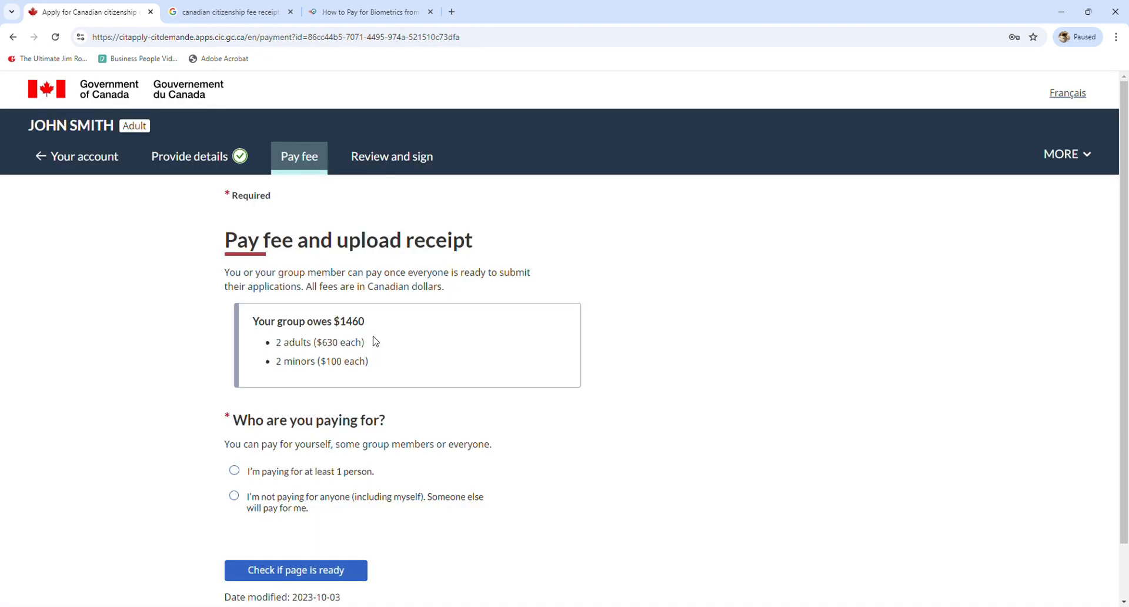
click(306, 471)
scroll(307, 471, down, 5)
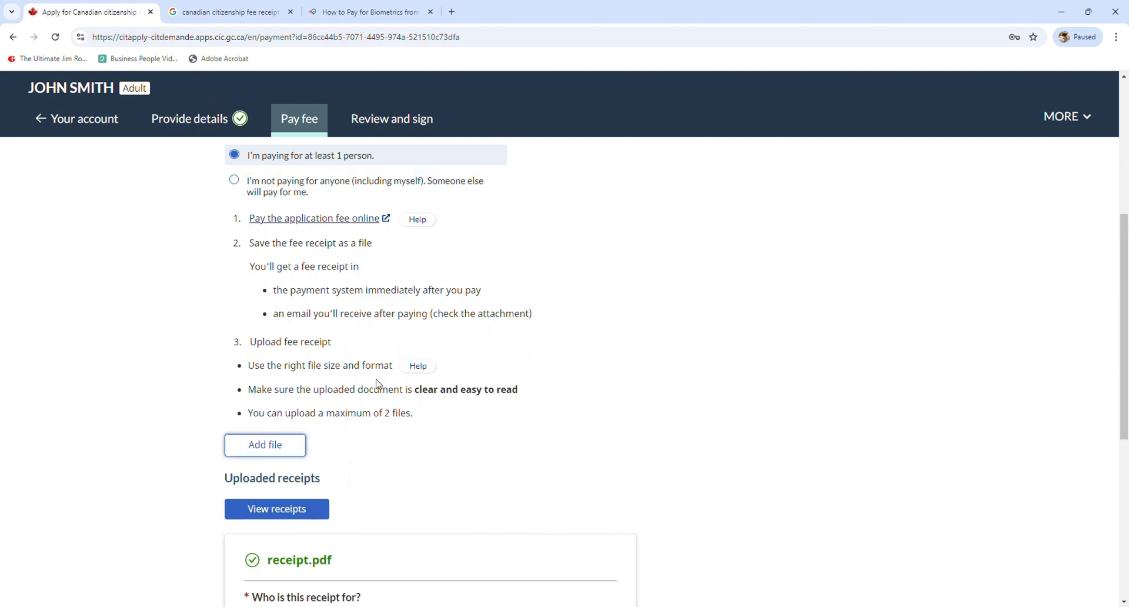
scroll(376, 384, down, 5)
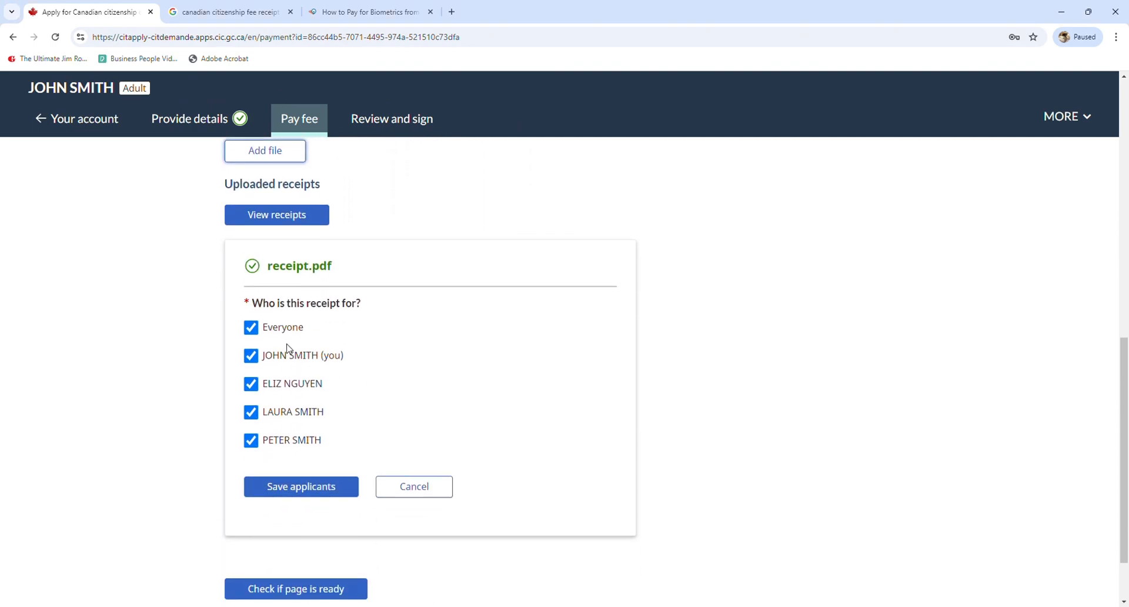
scroll(355, 470, down, 1)
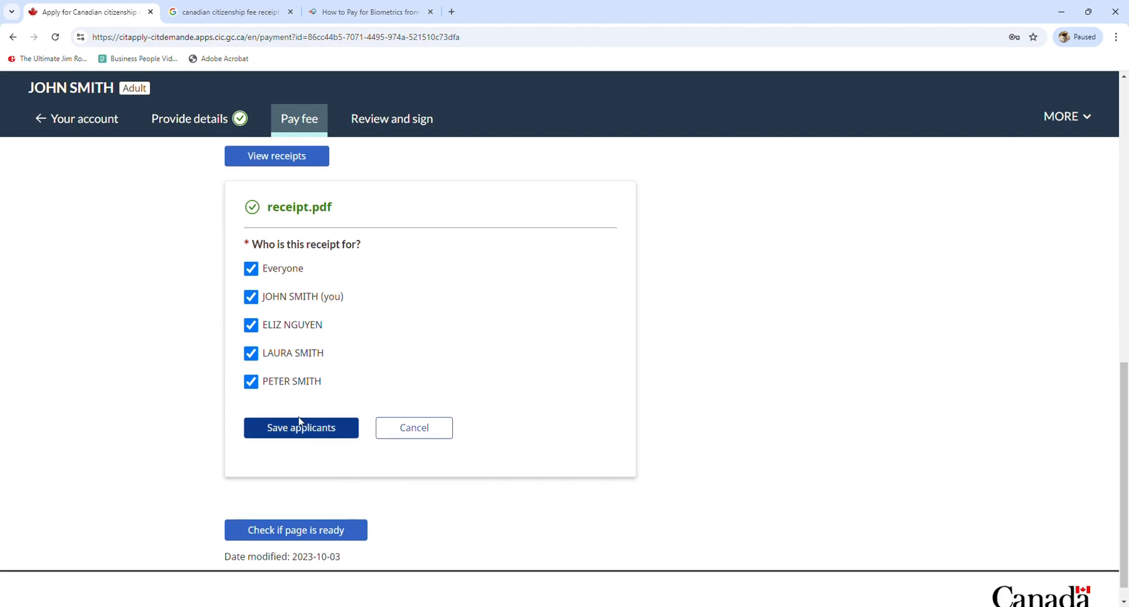
click(297, 436)
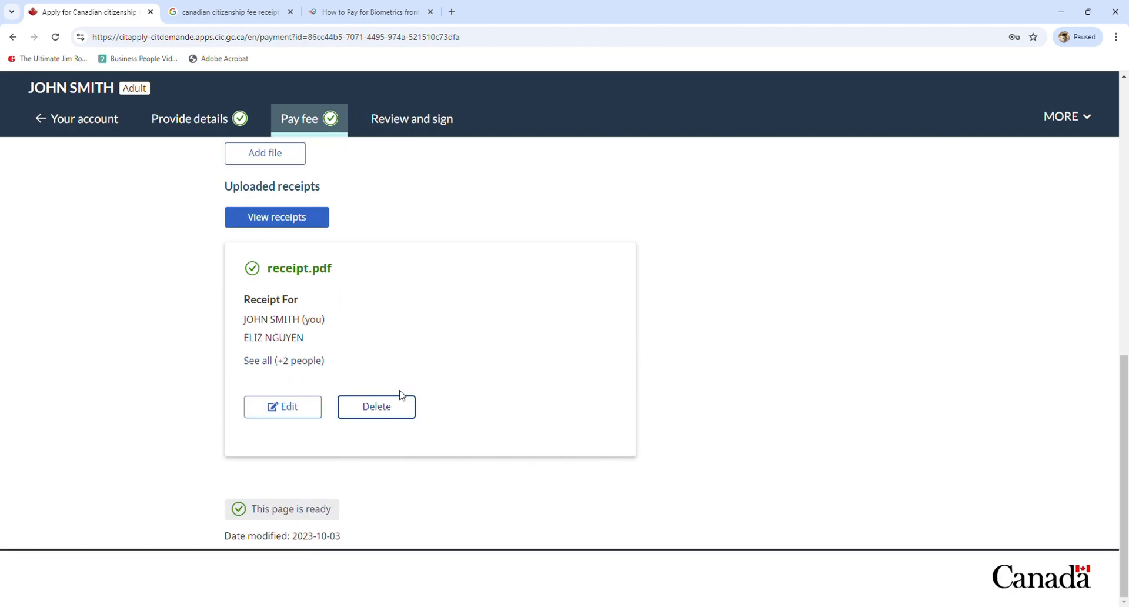
click(412, 132)
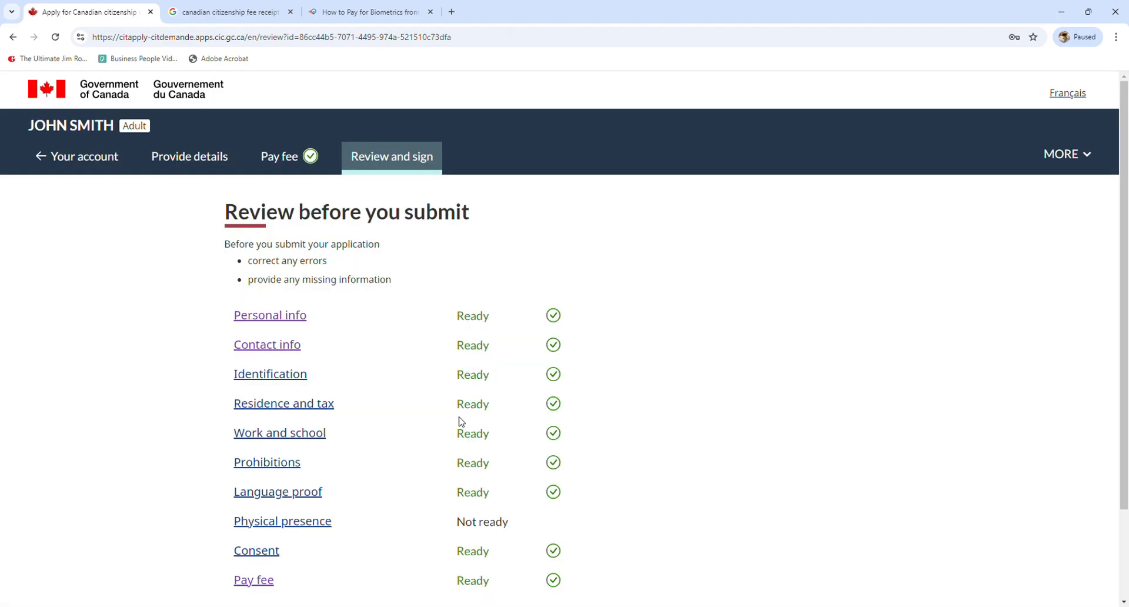
Calculate the adult's physical presence, giving 1568.5 total days and a ready status
scroll(512, 462, down, 2)
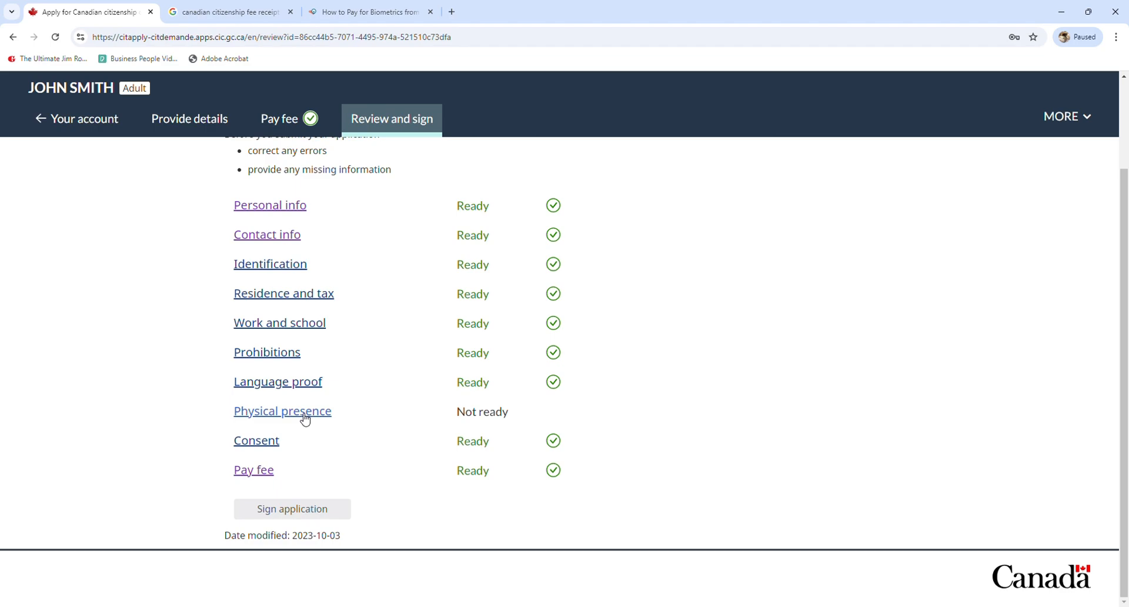
drag(469, 419, 365, 420)
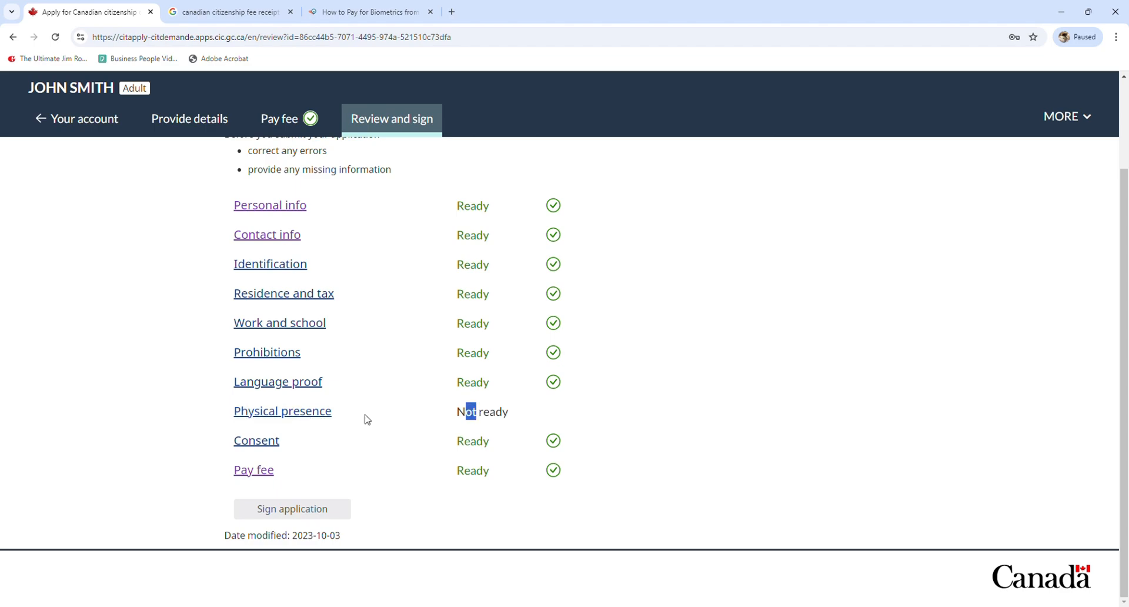
click(317, 417)
scroll(279, 338, down, 20)
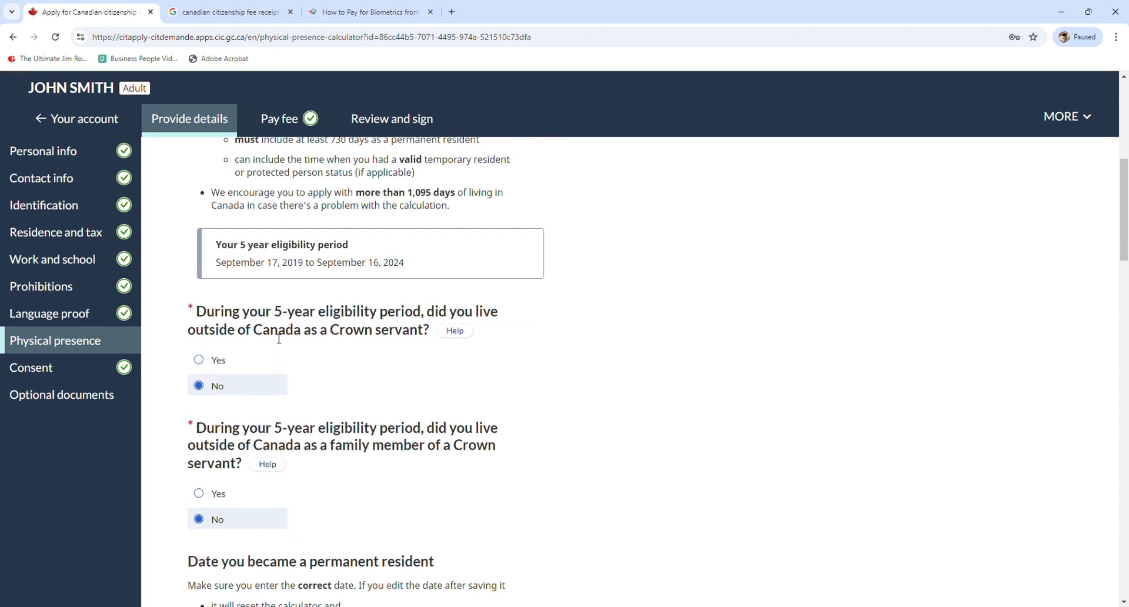
scroll(279, 338, down, 15)
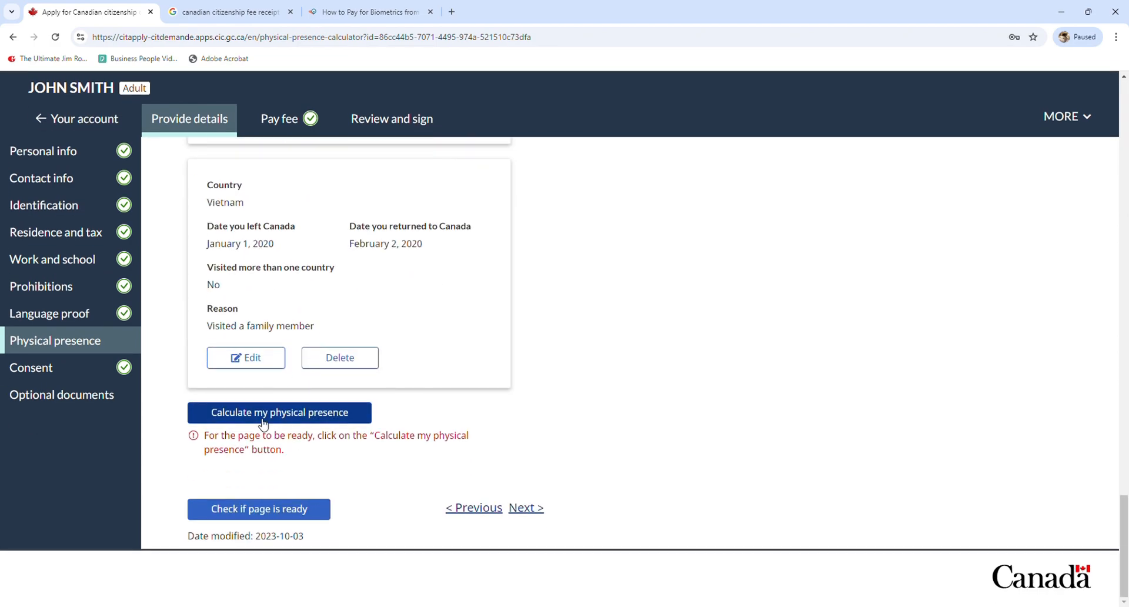
click(263, 418)
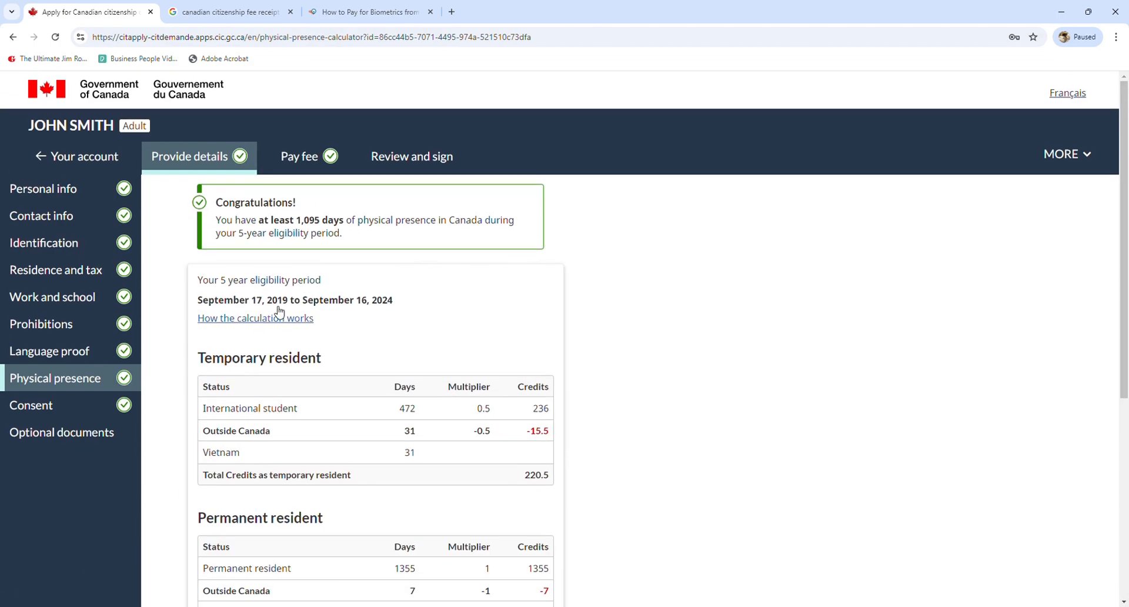
drag(256, 228, 335, 226)
click(341, 235)
scroll(342, 246, down, 5)
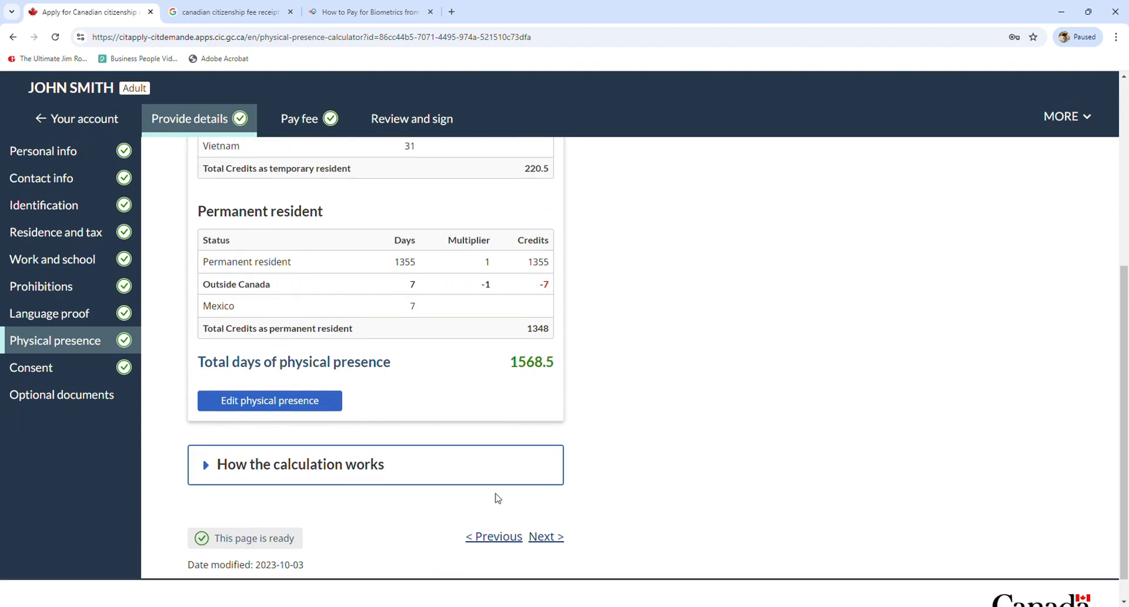
click(300, 119)
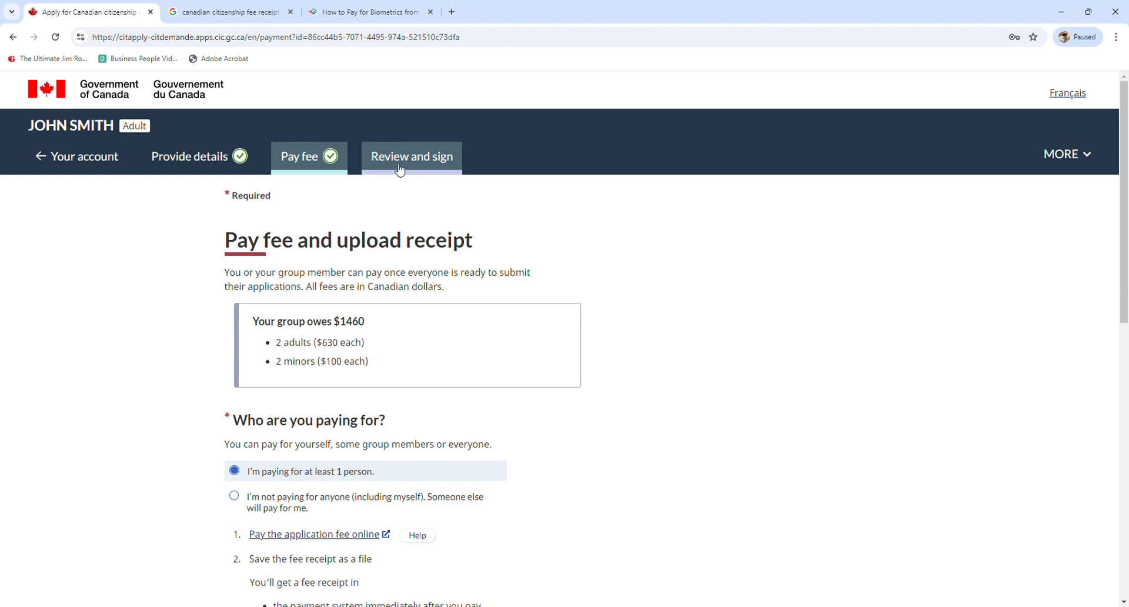
Open Review and sign and start signing the adult's application
click(400, 170)
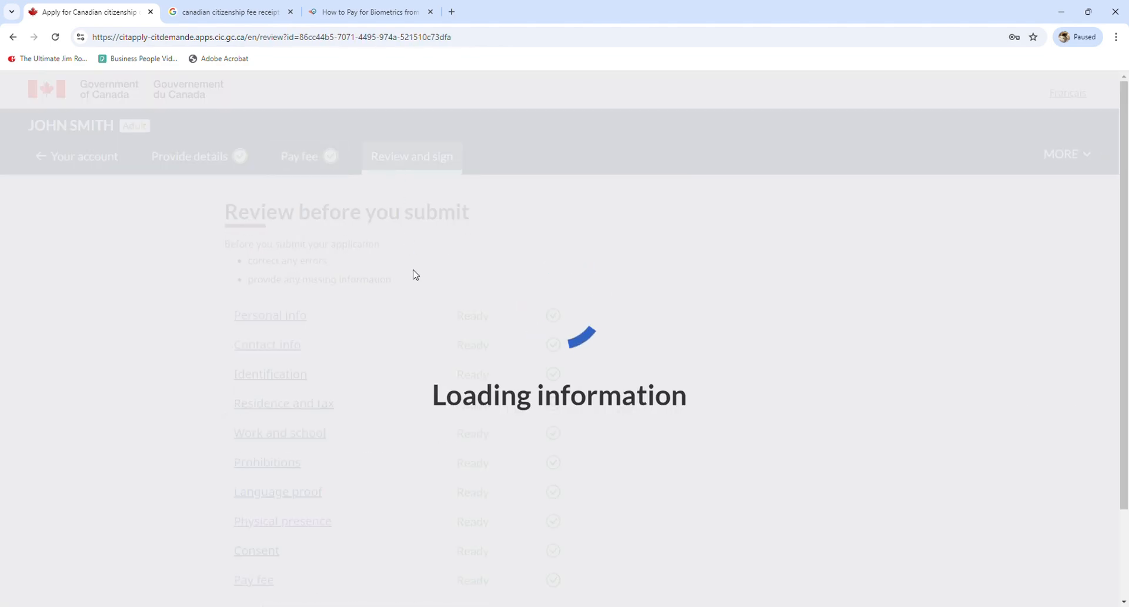
scroll(414, 274, down, 2)
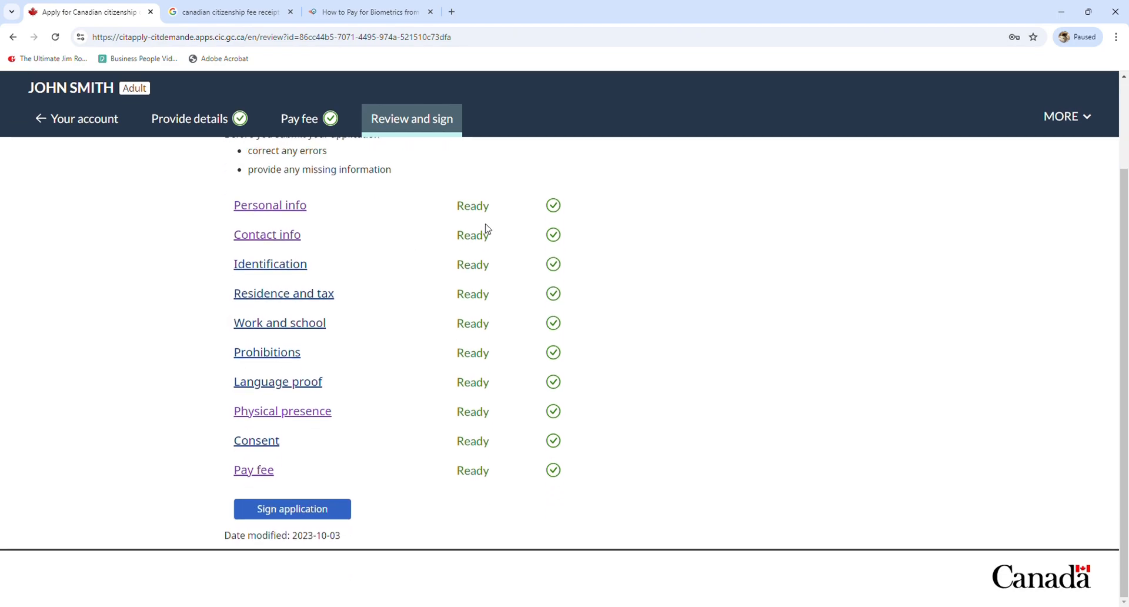
click(324, 512)
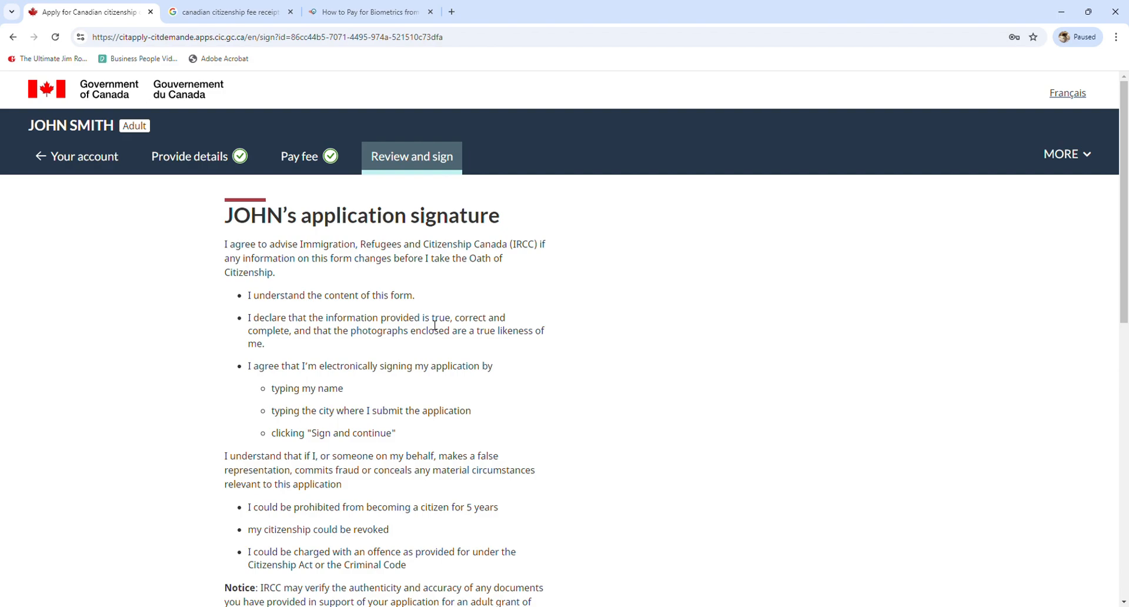
scroll(405, 364, down, 8)
Enter the applicant's family and given names and signing city WINDSOR, ON, then sign and continue
click(327, 237)
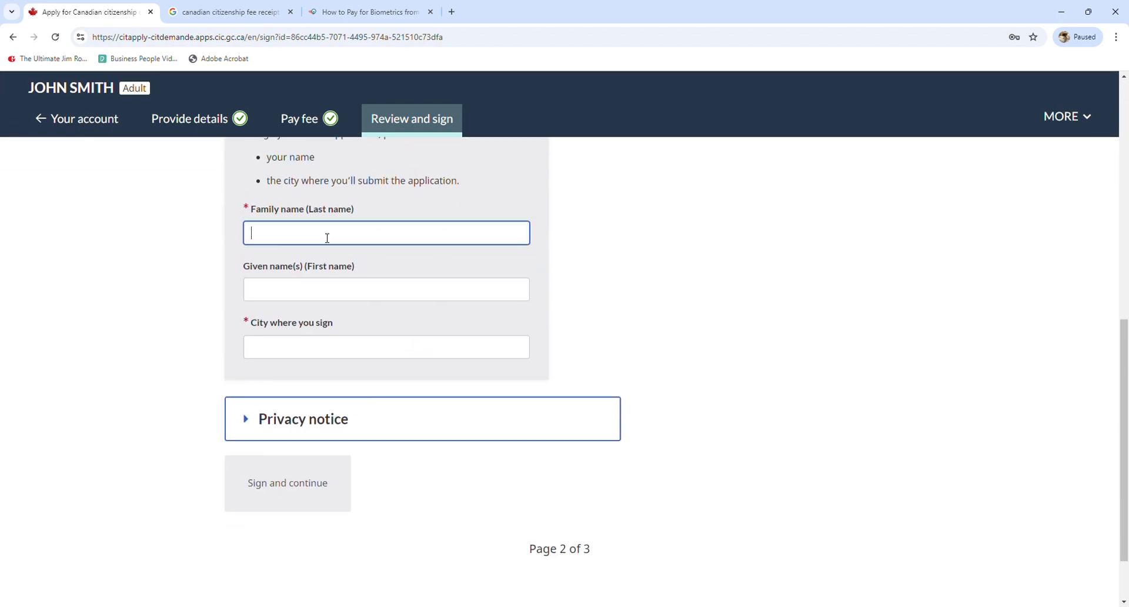
text(SMITH)
key(Tab)
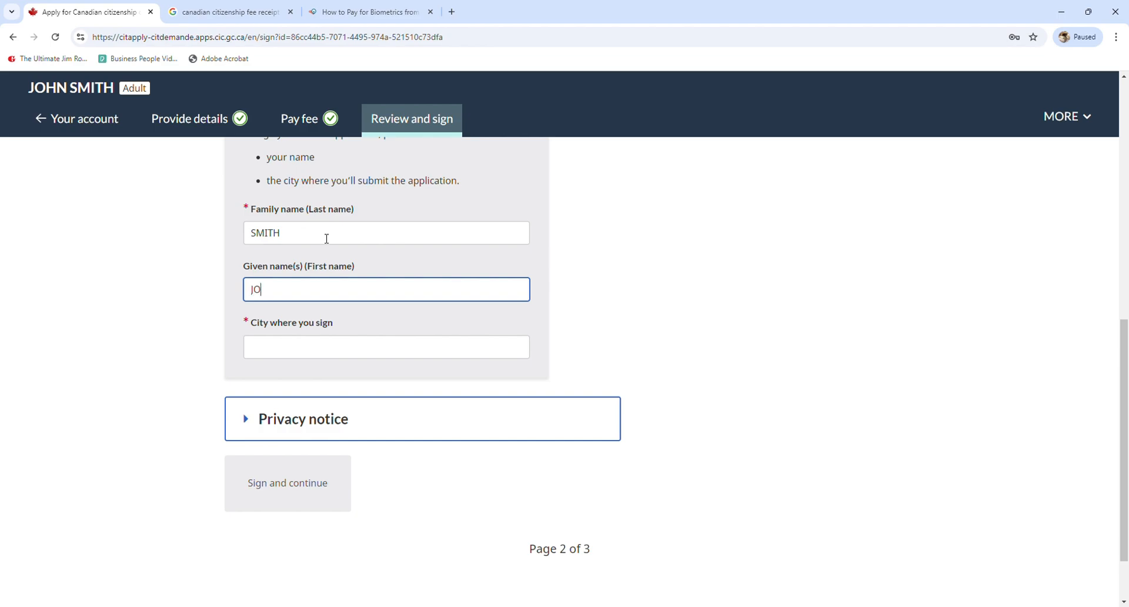
key(Tab)
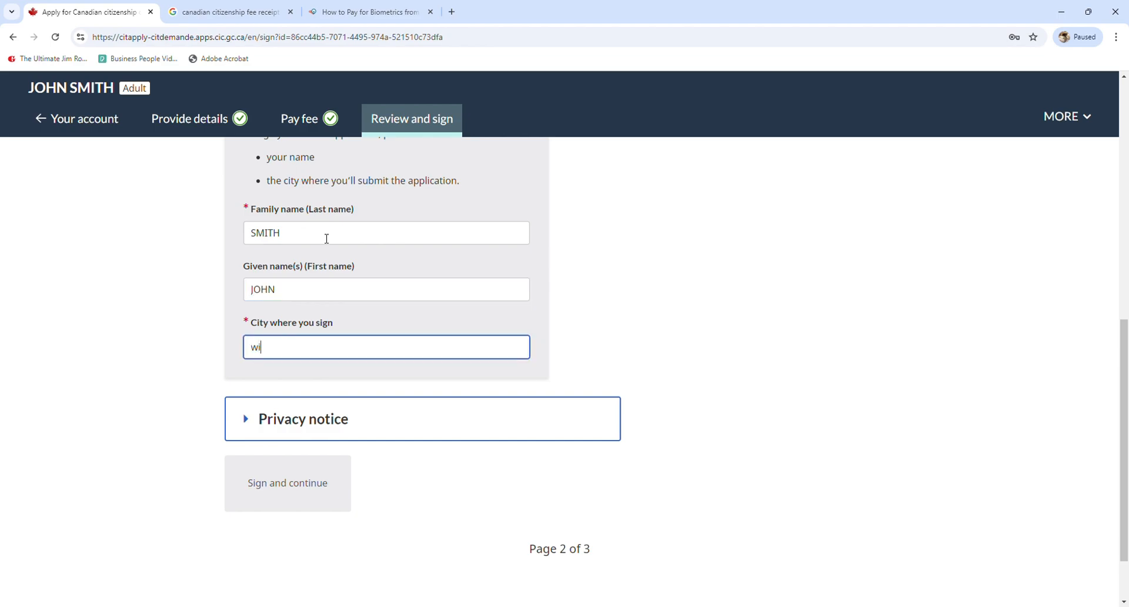
text(WINDSOR, ON)
click(230, 549)
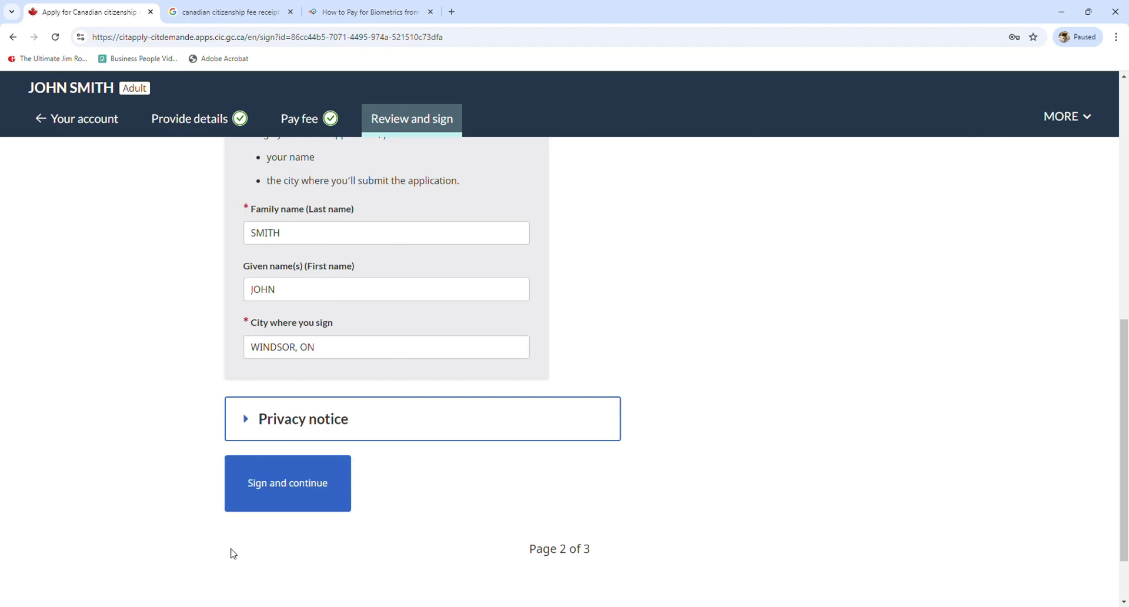
click(284, 491)
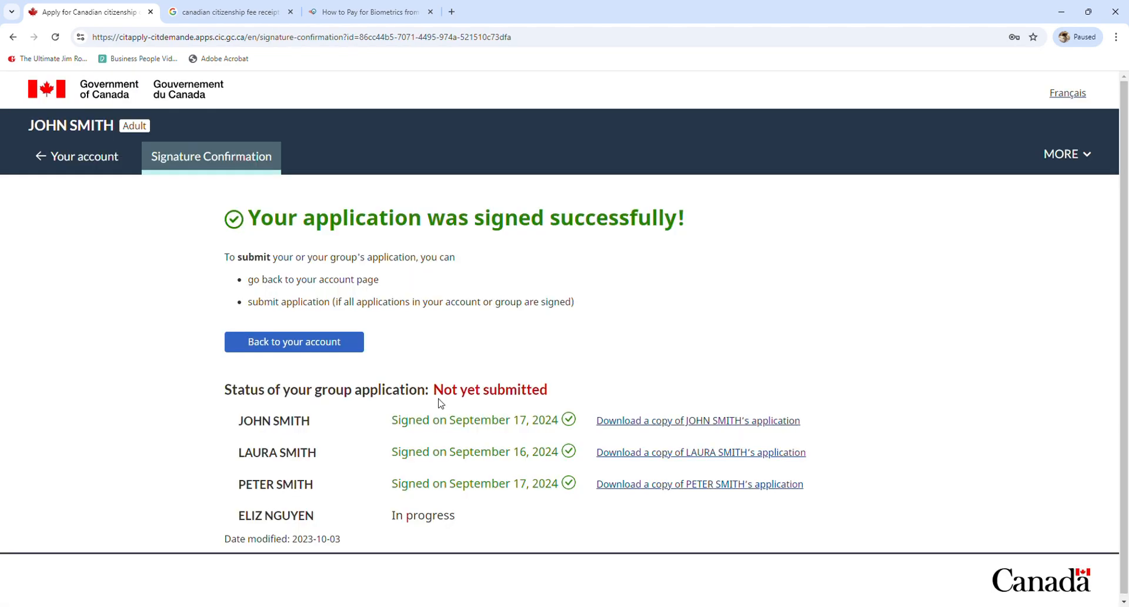
drag(438, 399, 560, 393)
click(561, 393)
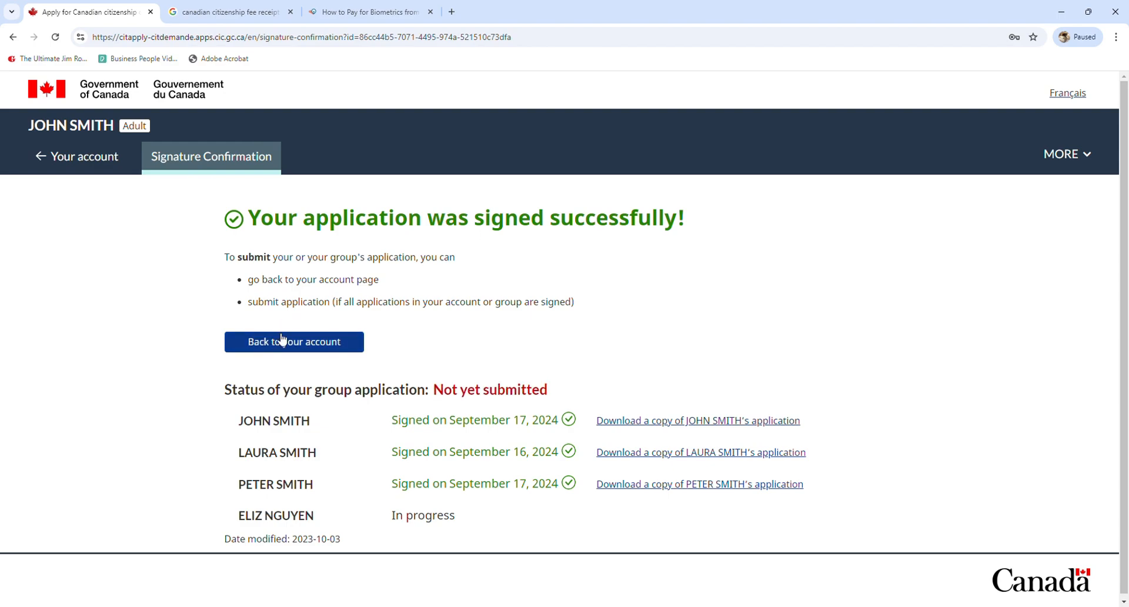
Go back to the account page and find the Co-applicants section
click(311, 351)
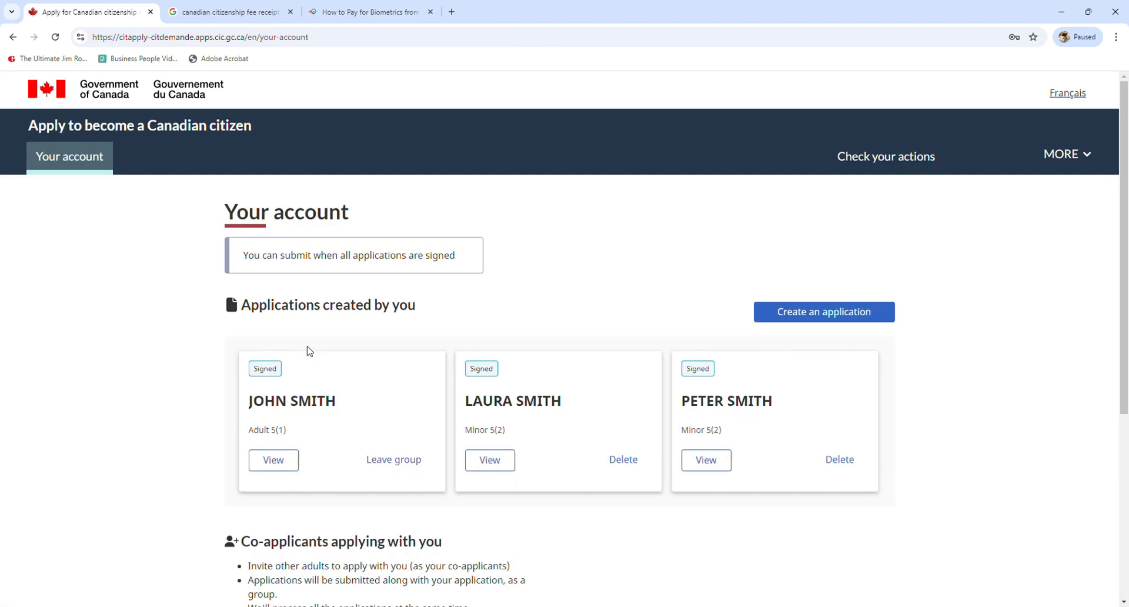
scroll(311, 351, down, 1)
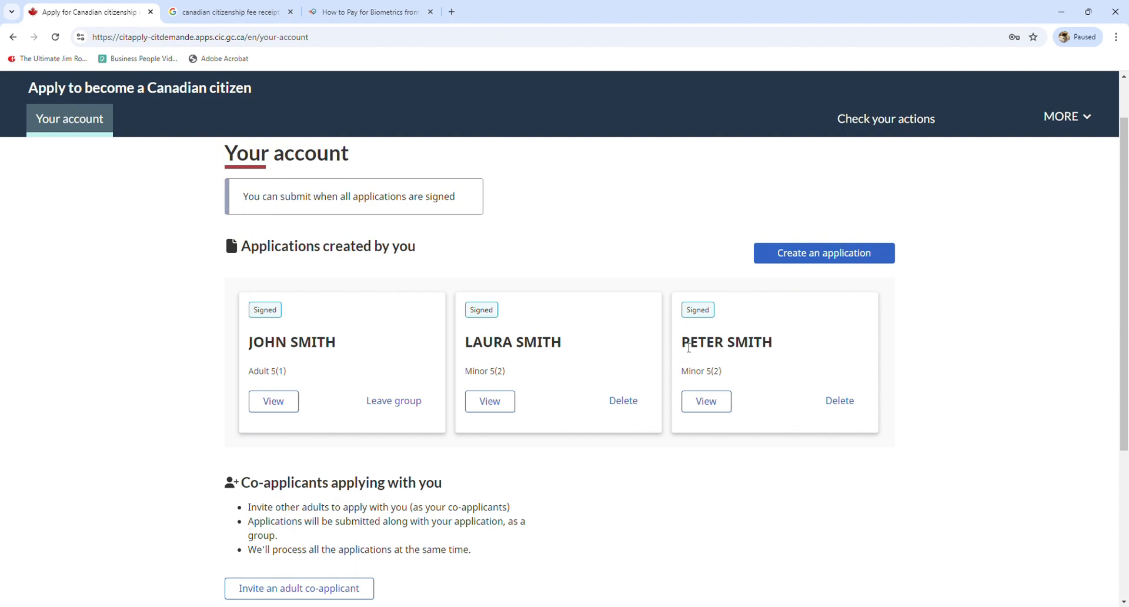
scroll(452, 346, down, 2)
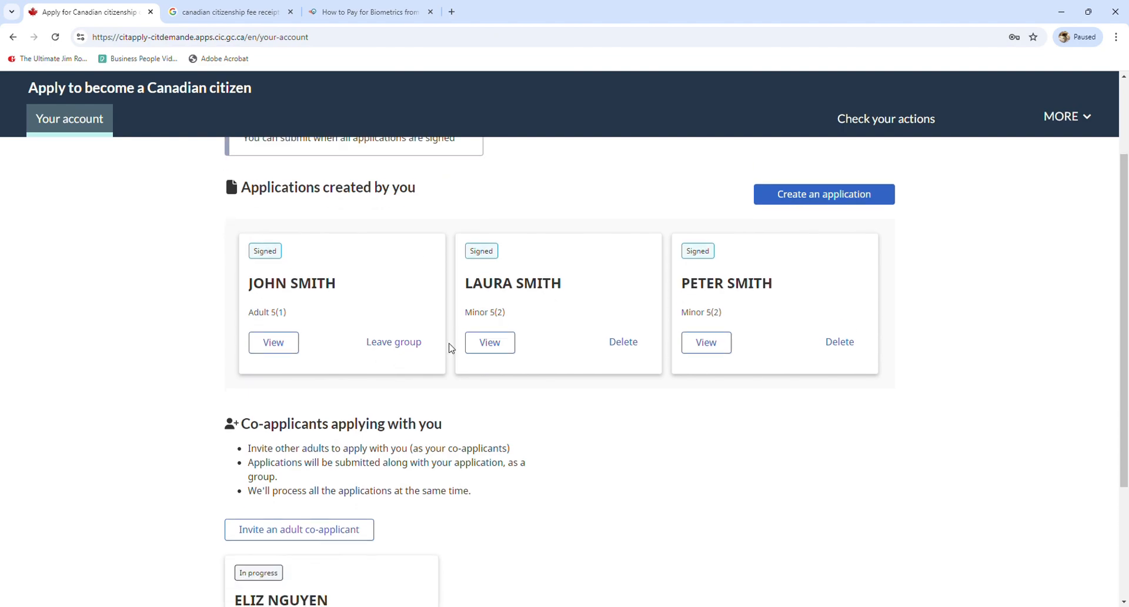
scroll(260, 371, up, 1)
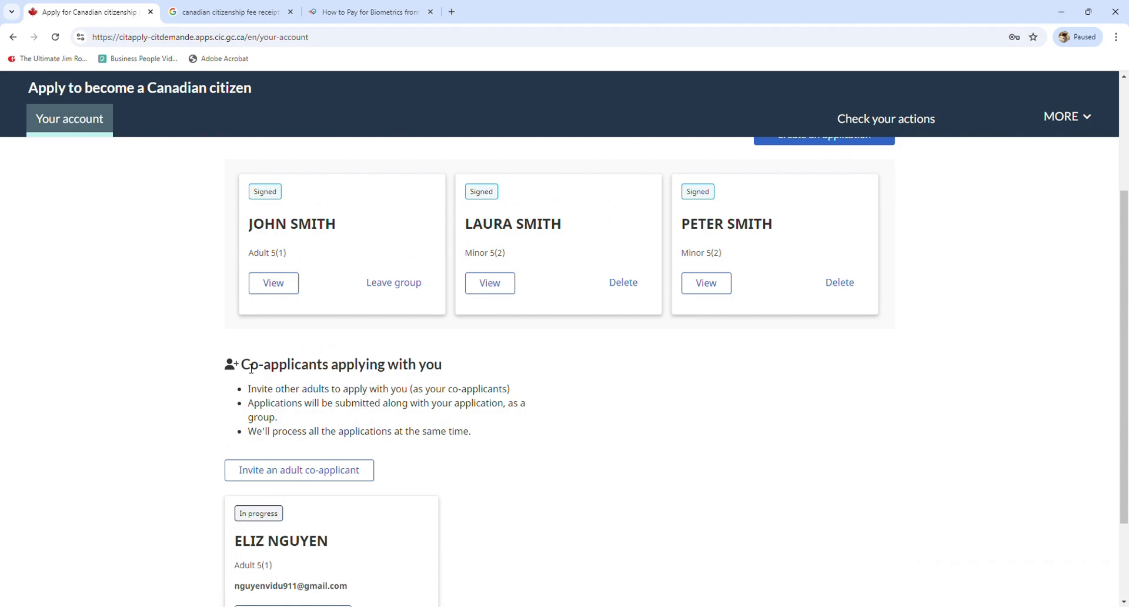
drag(242, 368, 446, 368)
click(449, 370)
Check the co-applicant card showing In progress, with her name and category
scroll(360, 403, down, 1)
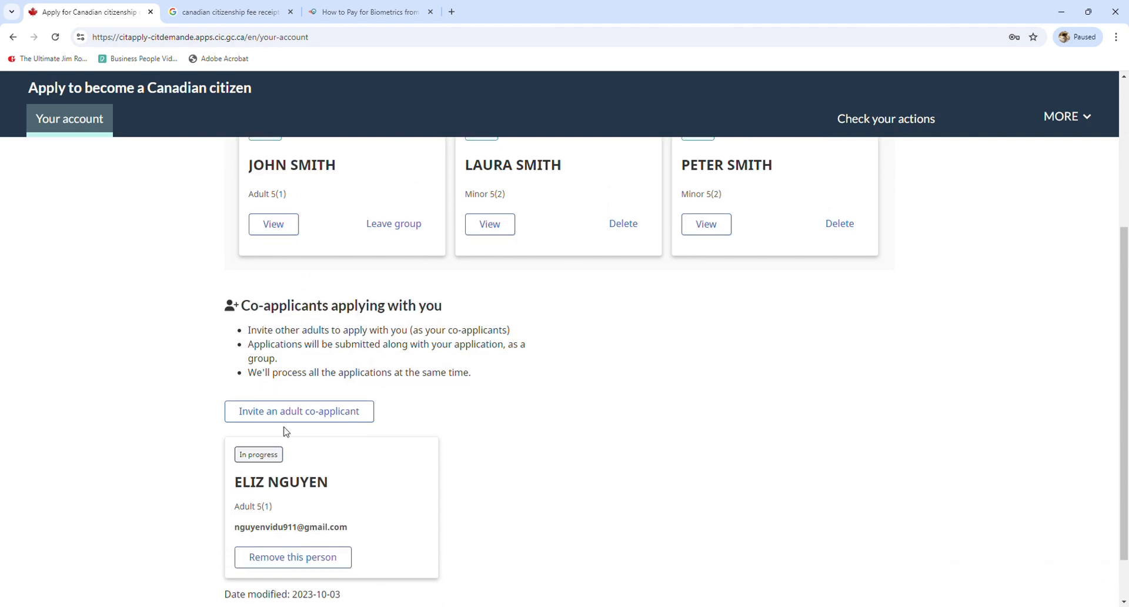
drag(253, 462, 285, 462)
click(285, 462)
scroll(285, 462, down, 1)
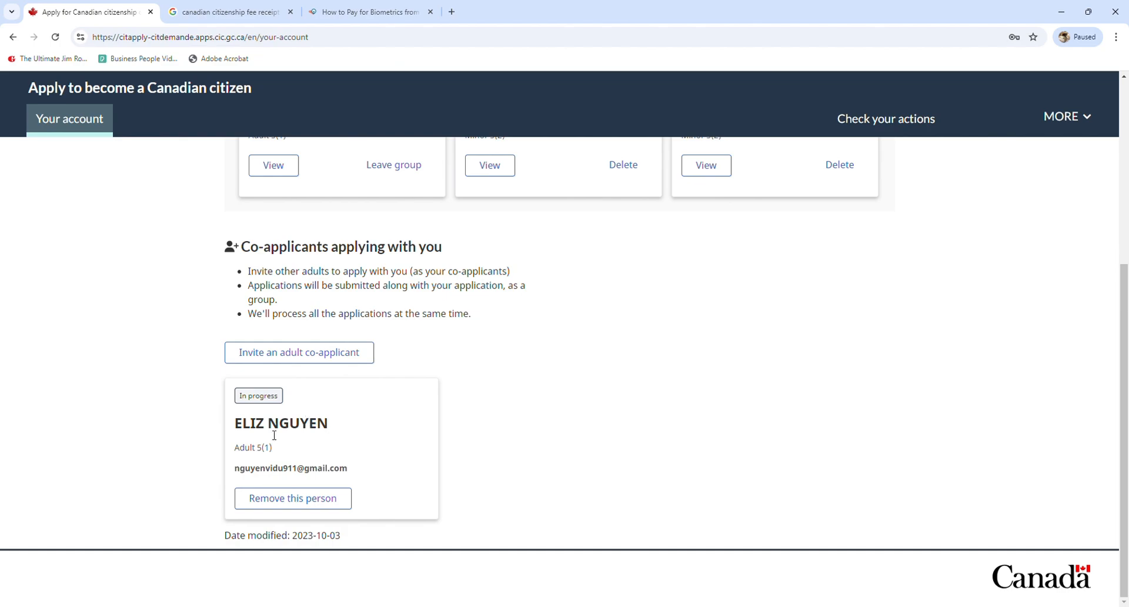
drag(242, 426, 353, 460)
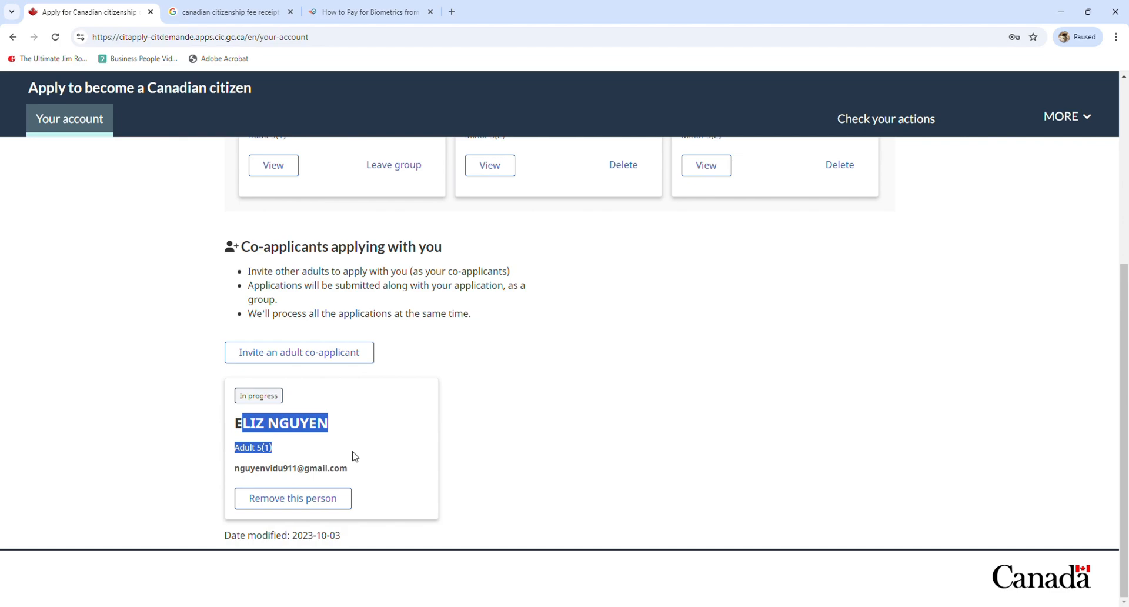
scroll(355, 456, up, 1)
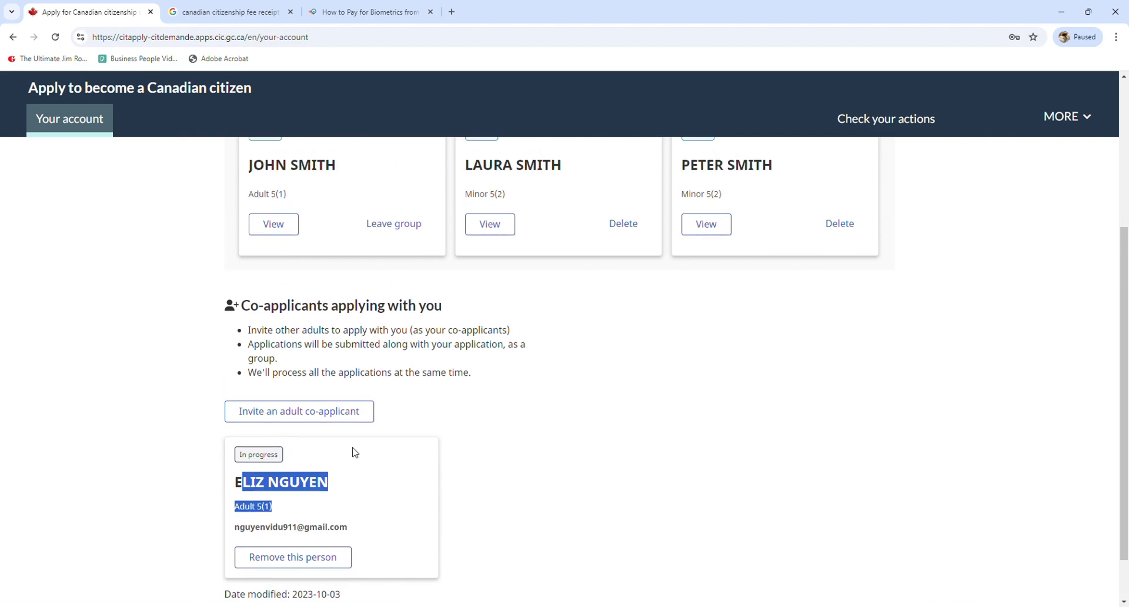
scroll(355, 452, up, 1)
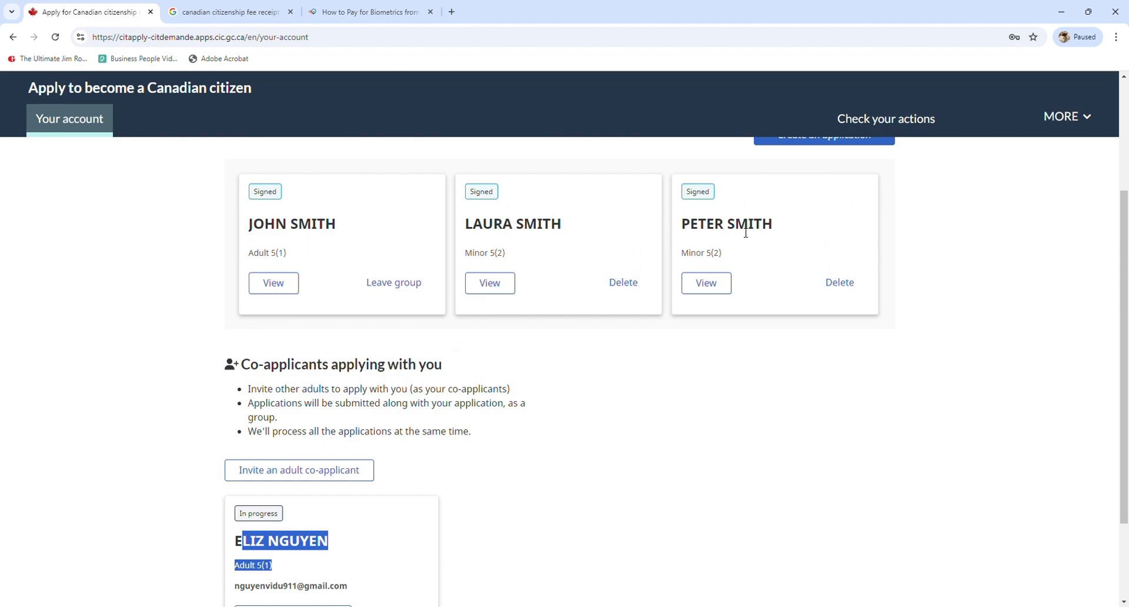
scroll(304, 375, down, 2)
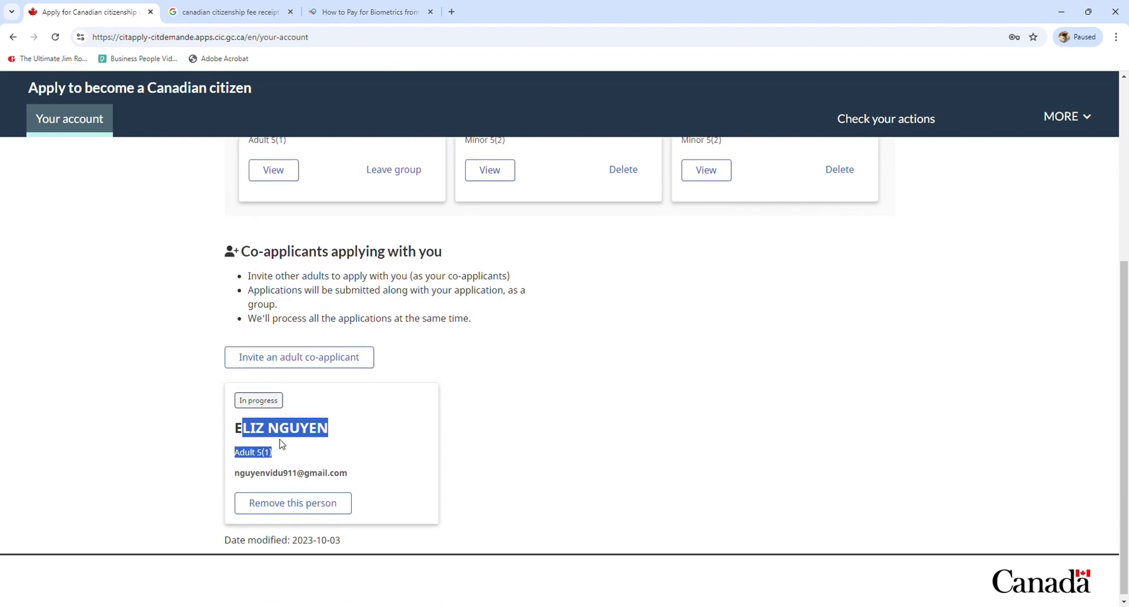
click(290, 437)
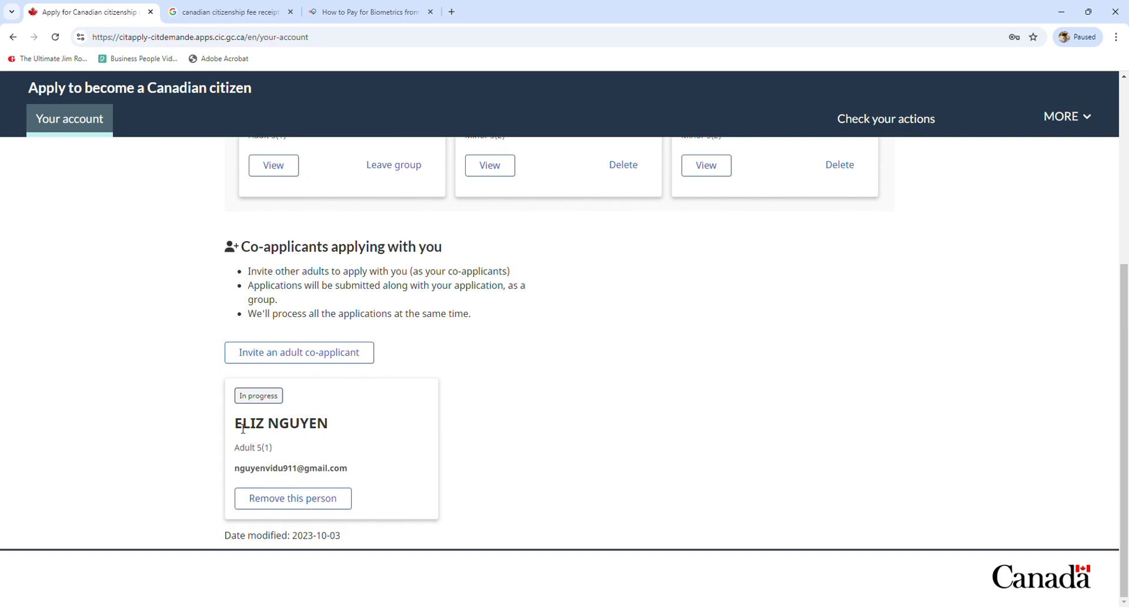
drag(236, 423, 340, 428)
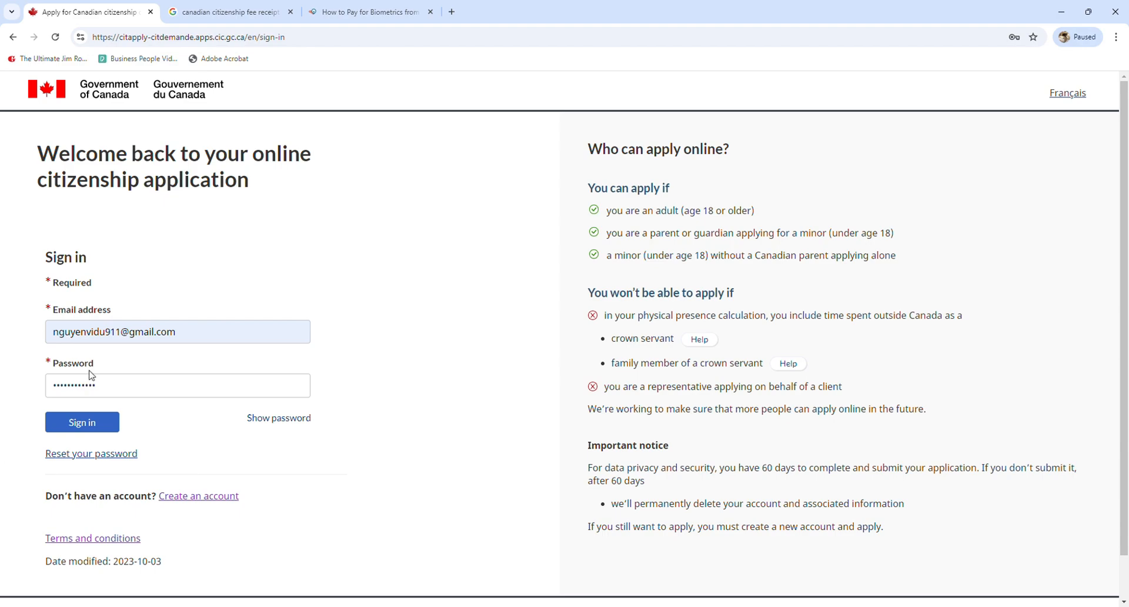
Sign in with the co-applicant's saved credentials and continue her in-progress application at Personal info
click(89, 429)
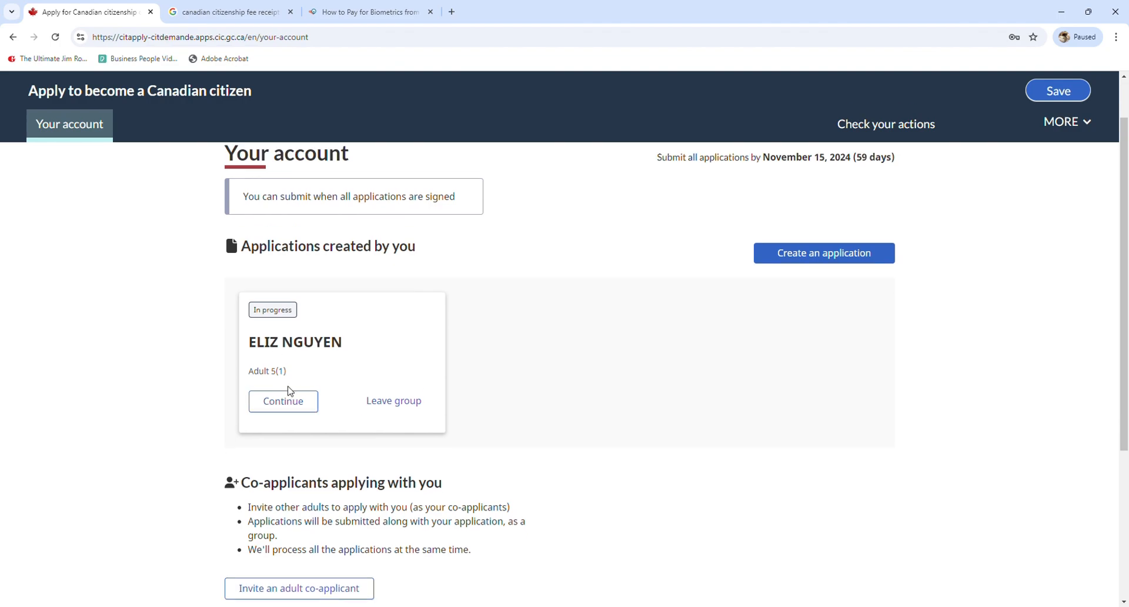
click(289, 406)
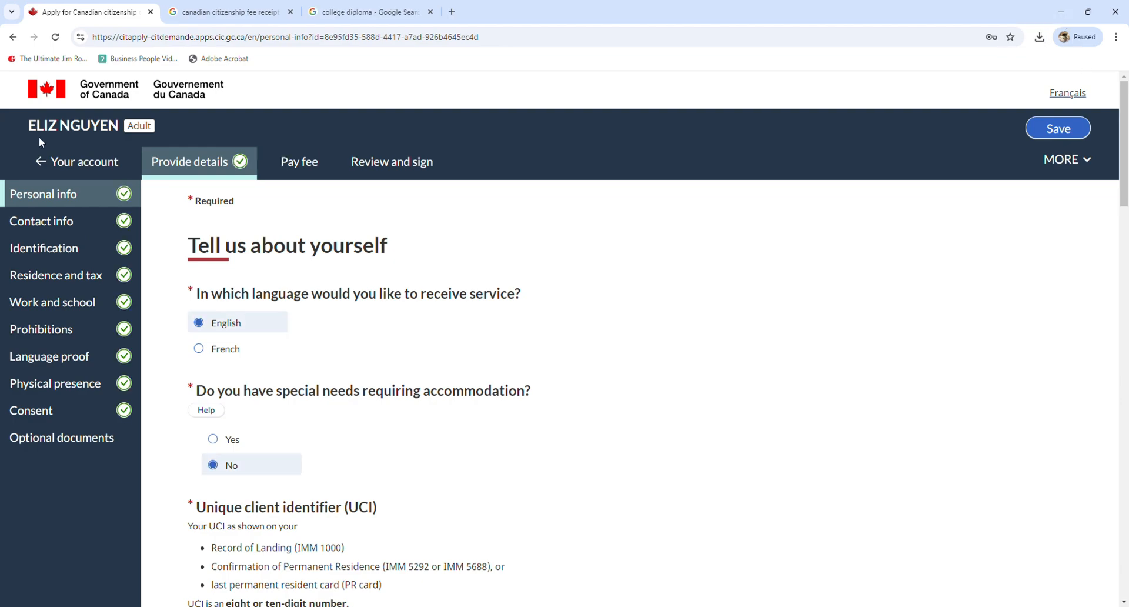
drag(27, 125, 109, 127)
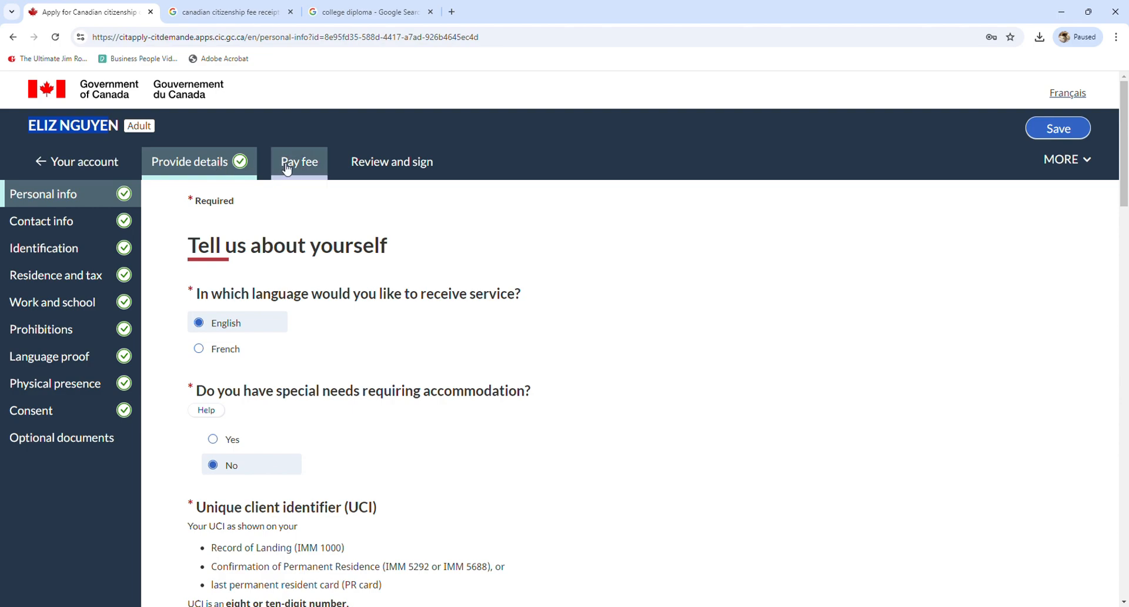
scroll(277, 255, down, 3)
Upload receipt.pdf as the fee receipt covering all applicants, then open Review and sign
scroll(242, 246, up, 1)
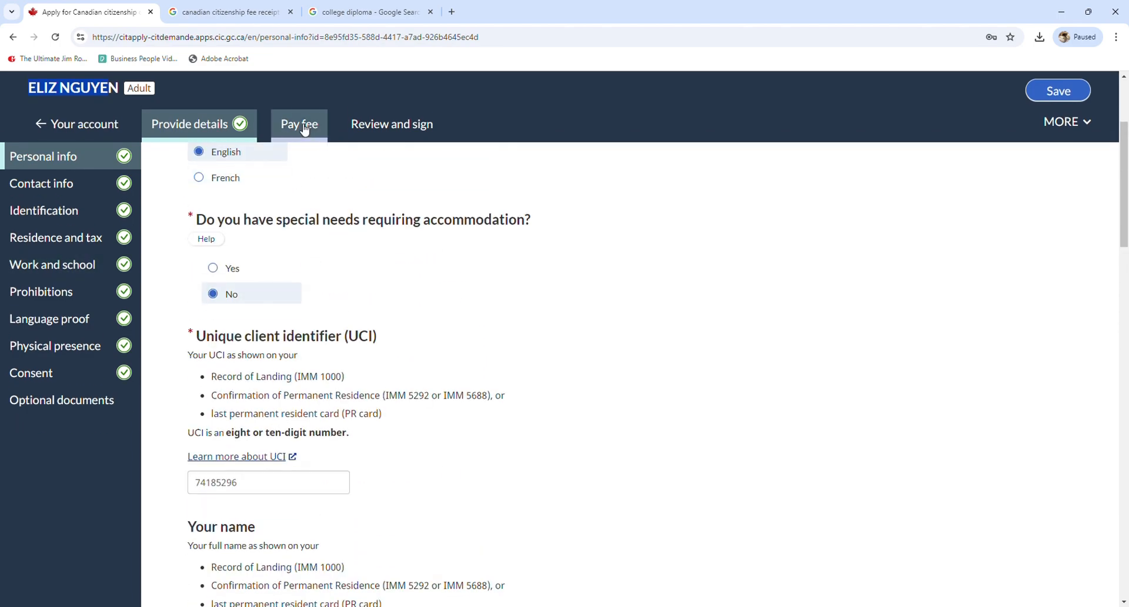
click(300, 160)
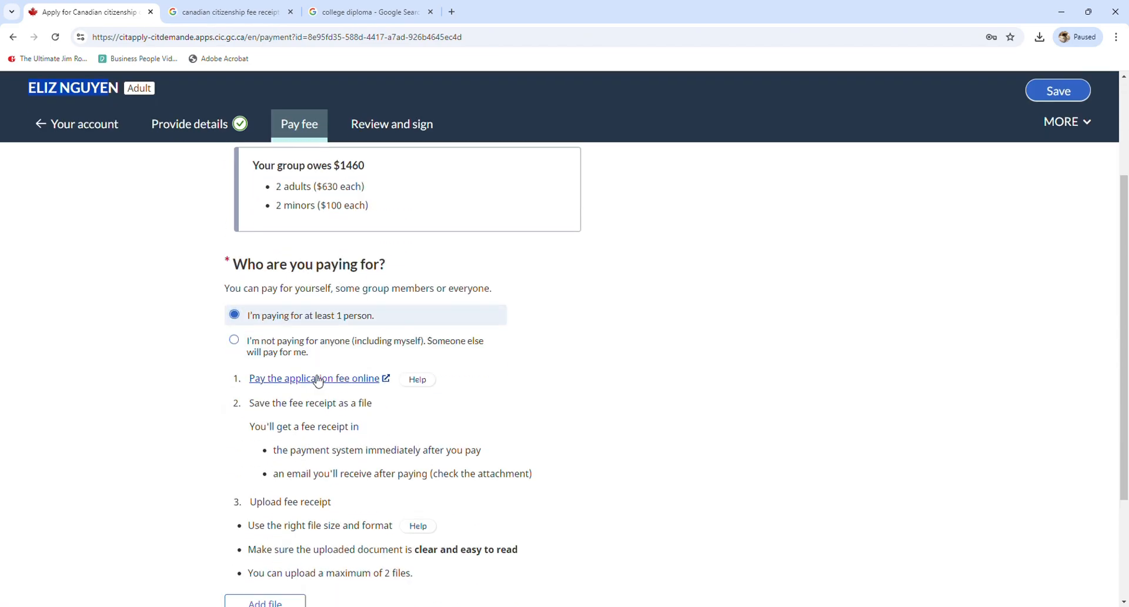
scroll(307, 423, down, 3)
click(295, 442)
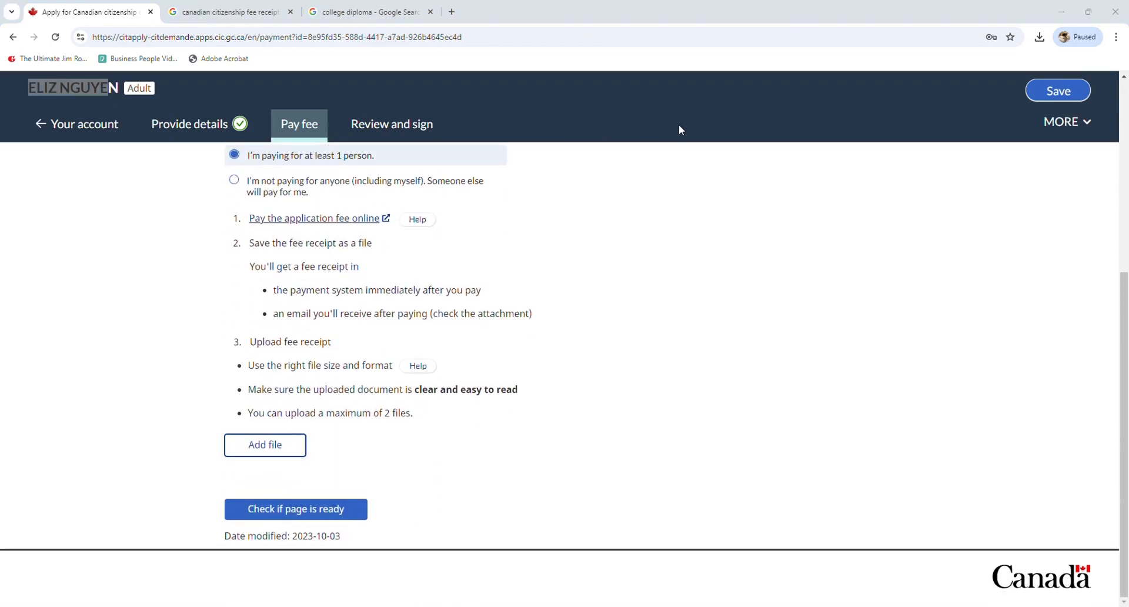
double_click(652, 117)
scroll(357, 446, down, 5)
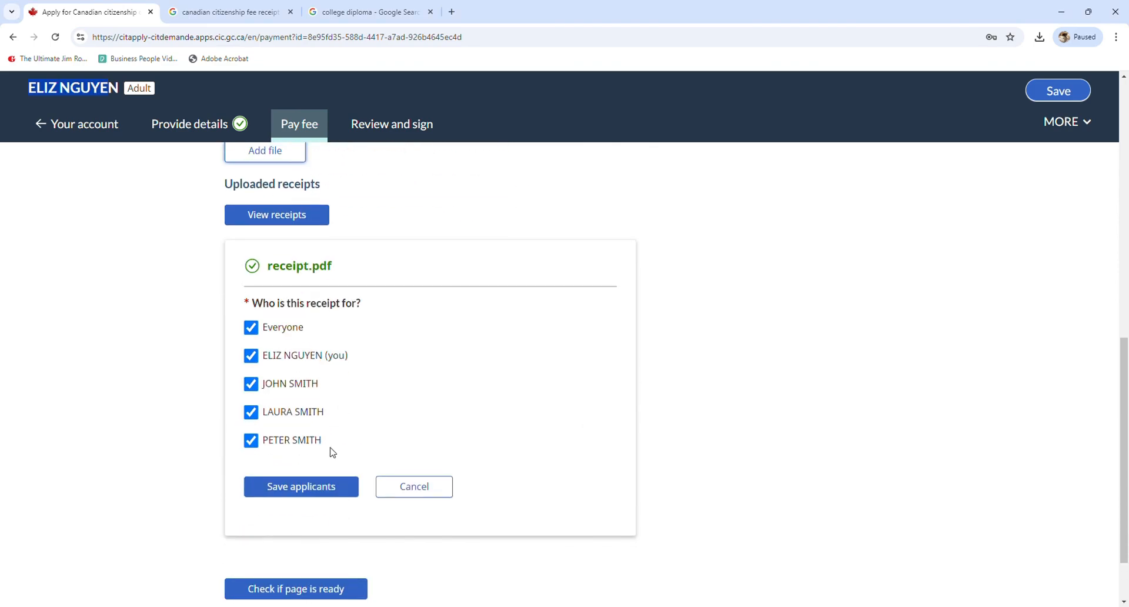
click(353, 500)
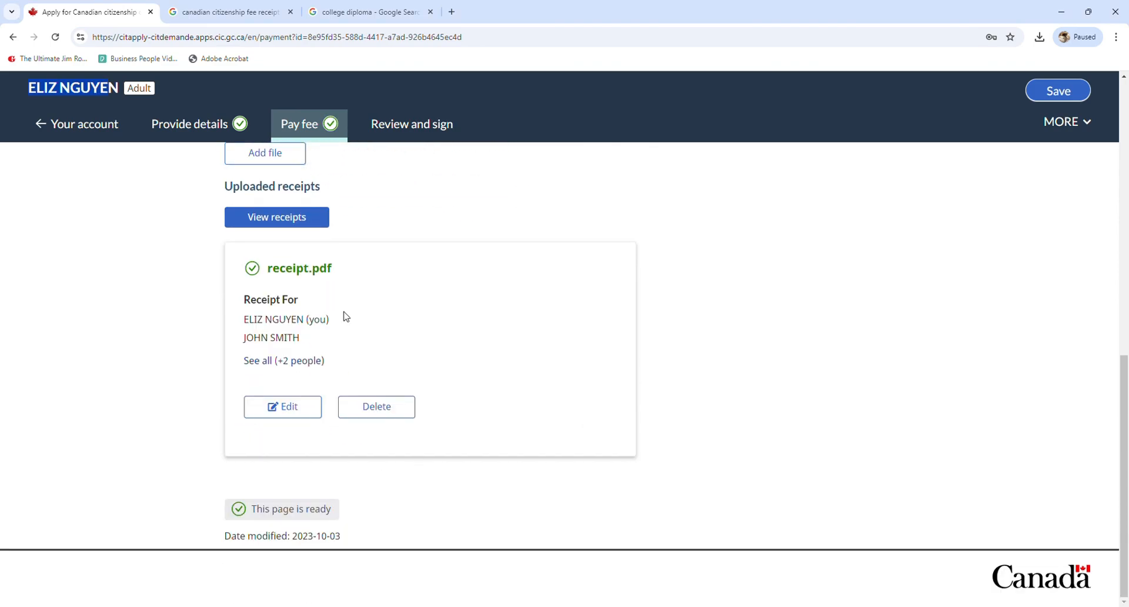
click(399, 129)
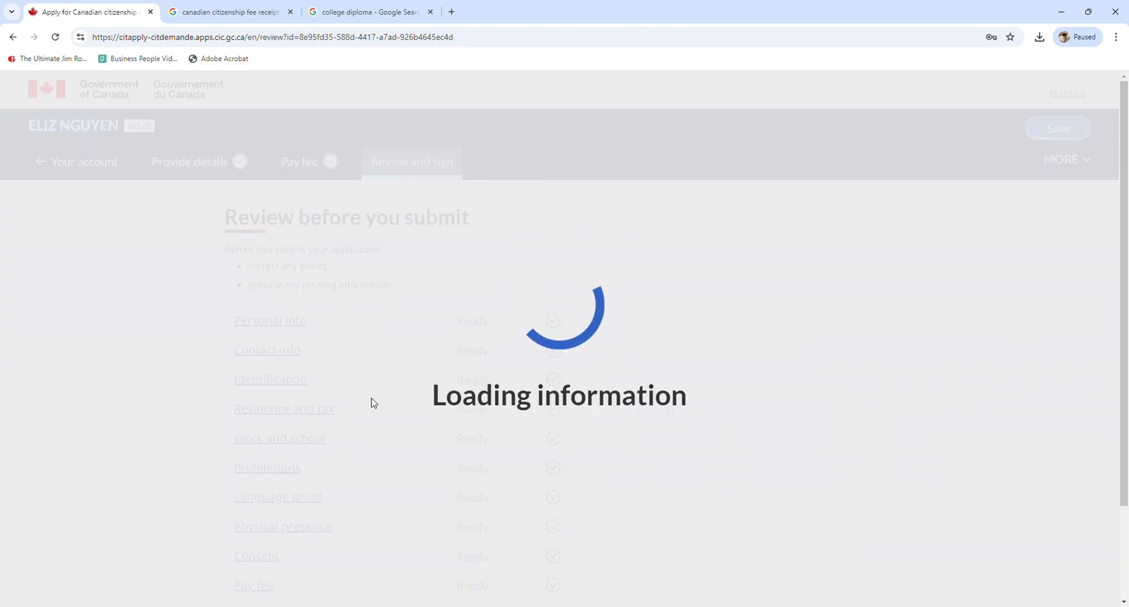
scroll(332, 411, down, 2)
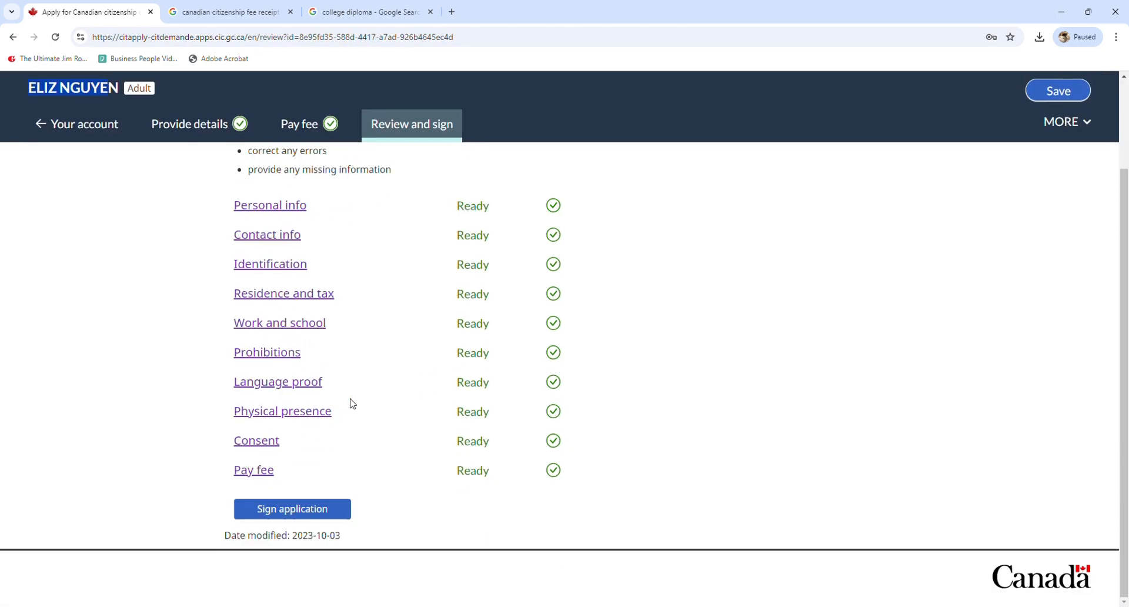
Begin signing the application and enter the co-applicant's family and given names
click(310, 518)
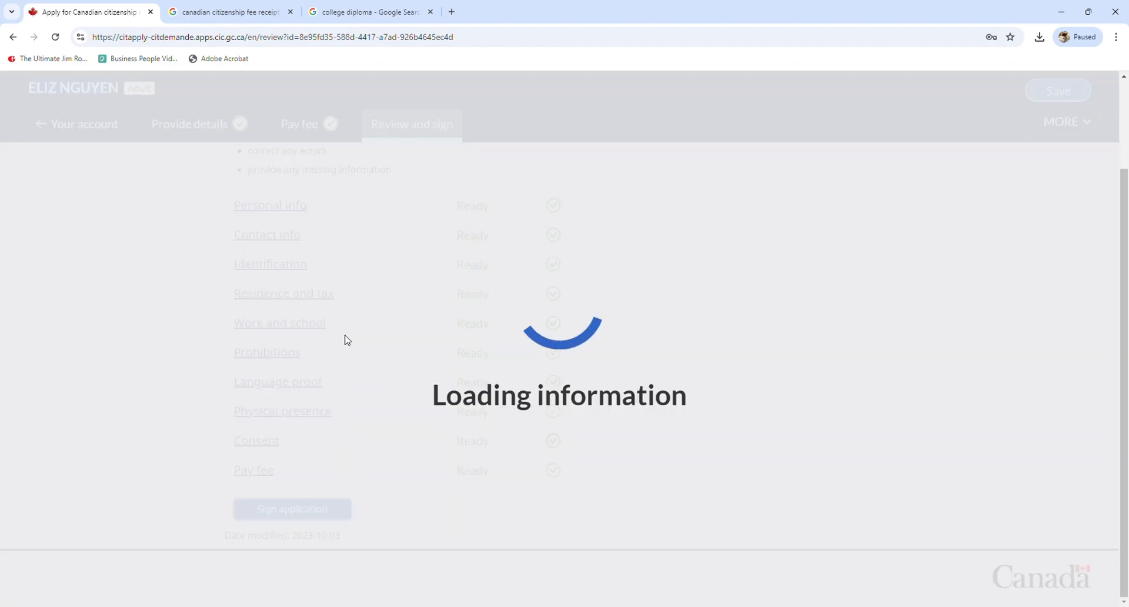
scroll(383, 395, down, 4)
scroll(360, 423, up, 1)
scroll(345, 425, down, 2)
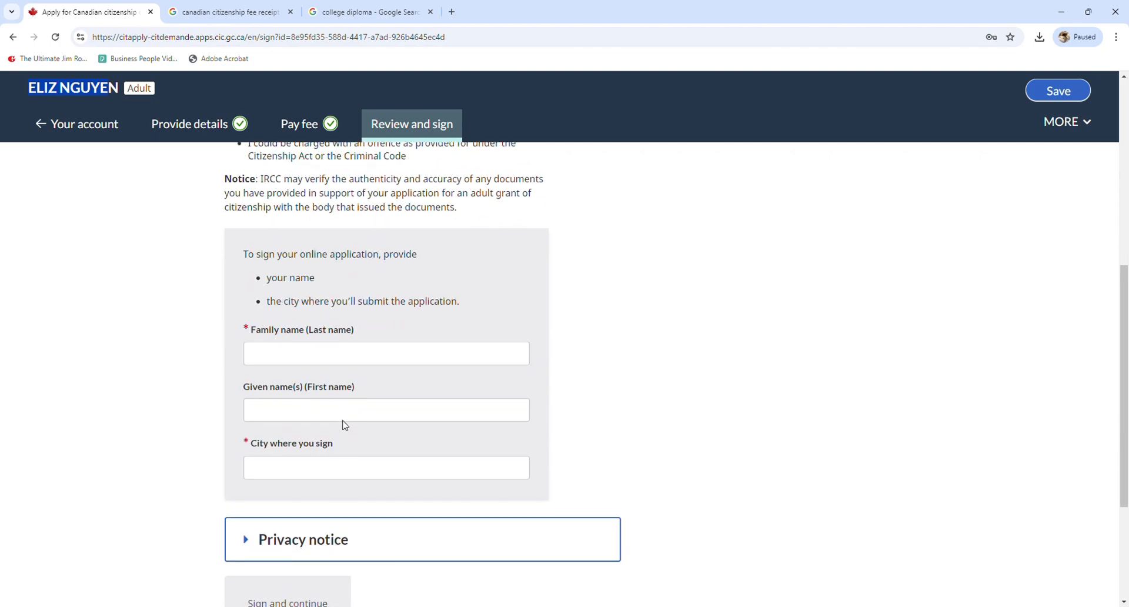
click(328, 355)
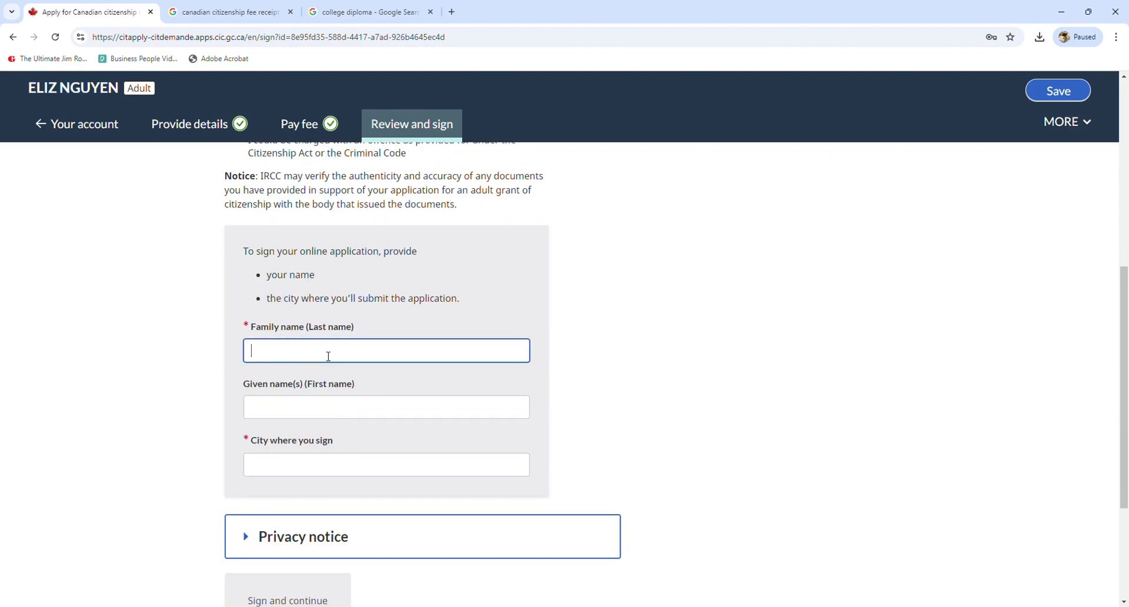
key(Tab)
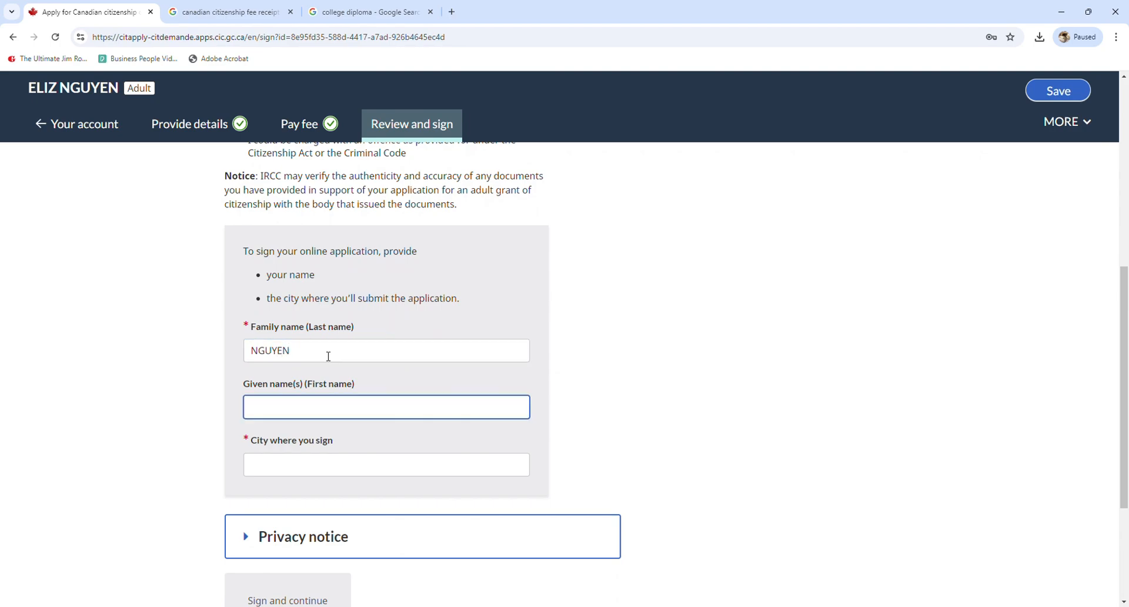
Enter WINDSOR, ON as the city where she signs and sign the application
click(346, 464)
text(WINDSOR)
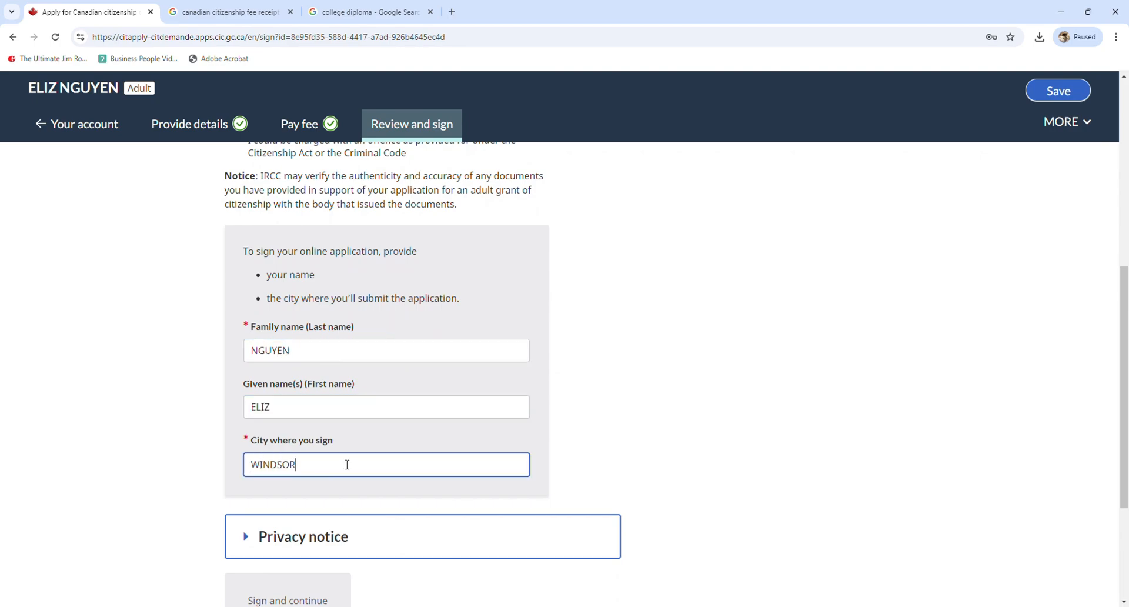
key(Tab)
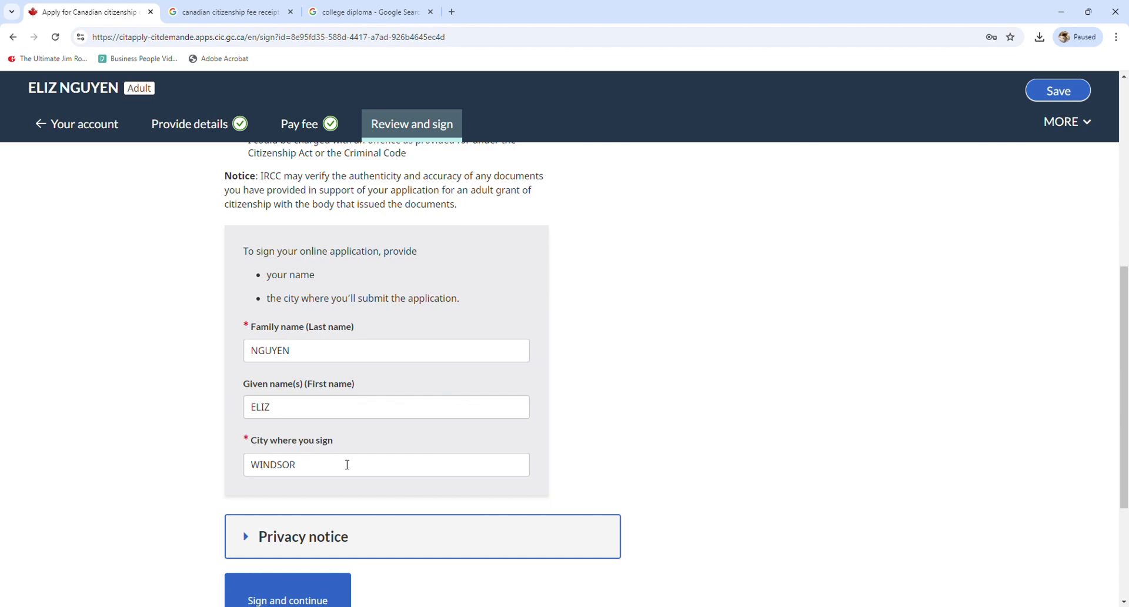
scroll(346, 479, down, 2)
click(312, 351)
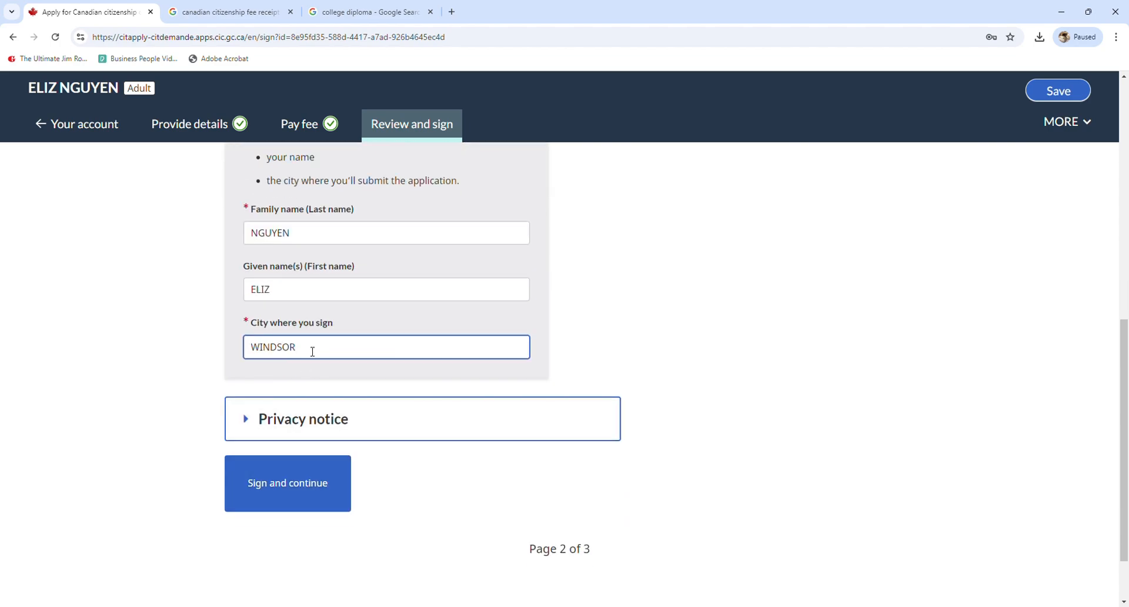
text(, on)
key(BackSpace)
key(BackSpace)
text(ON)
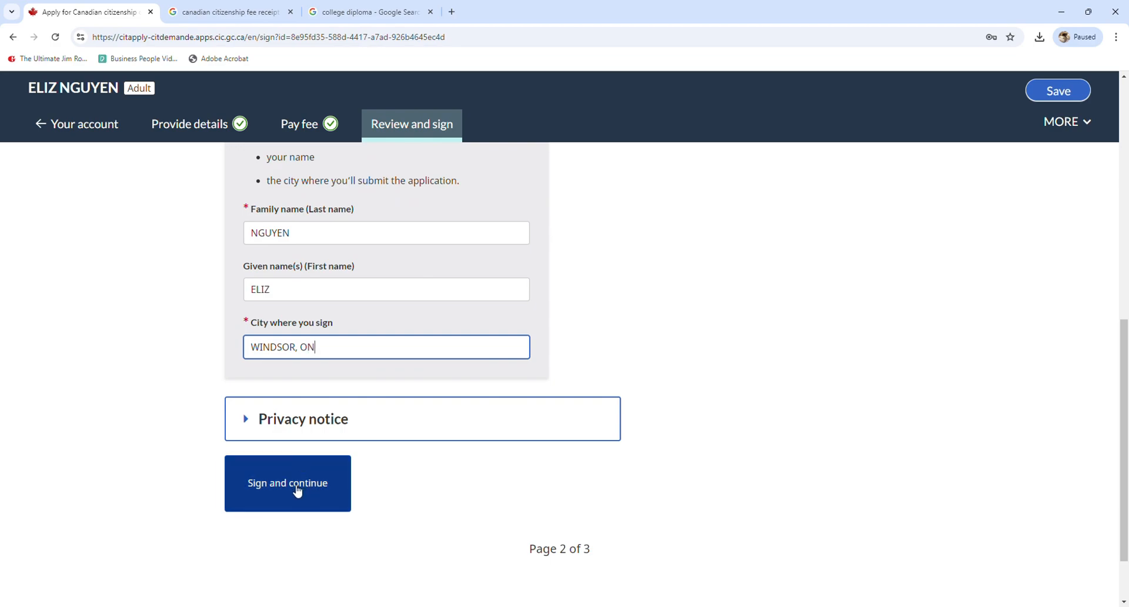
click(296, 489)
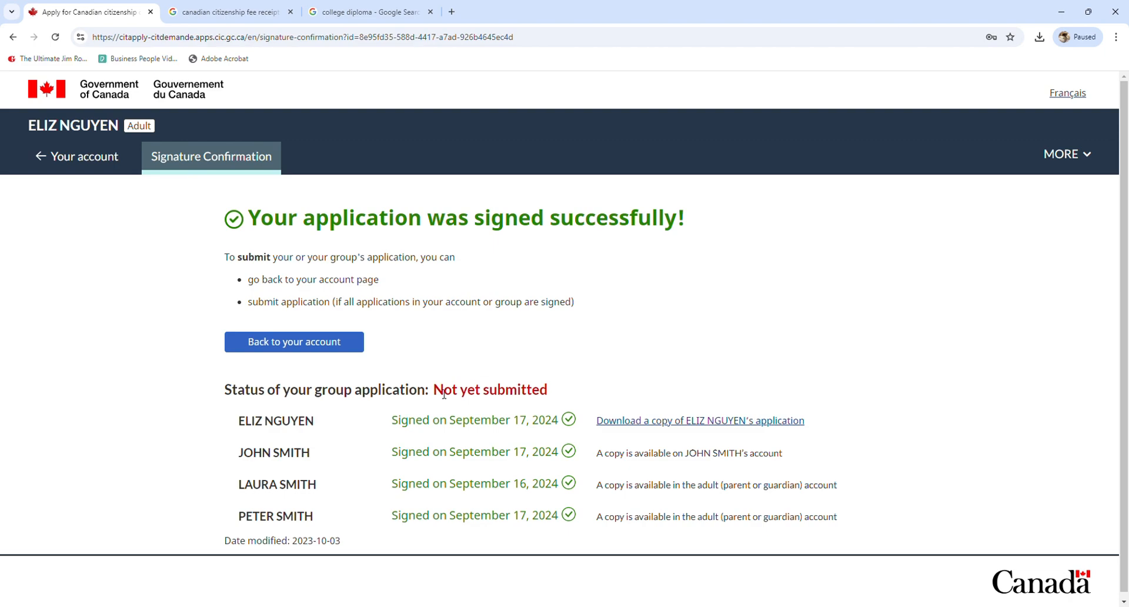
Return from the signed application to the account overview and review the co-applicant cards
drag(442, 392, 565, 392)
click(593, 383)
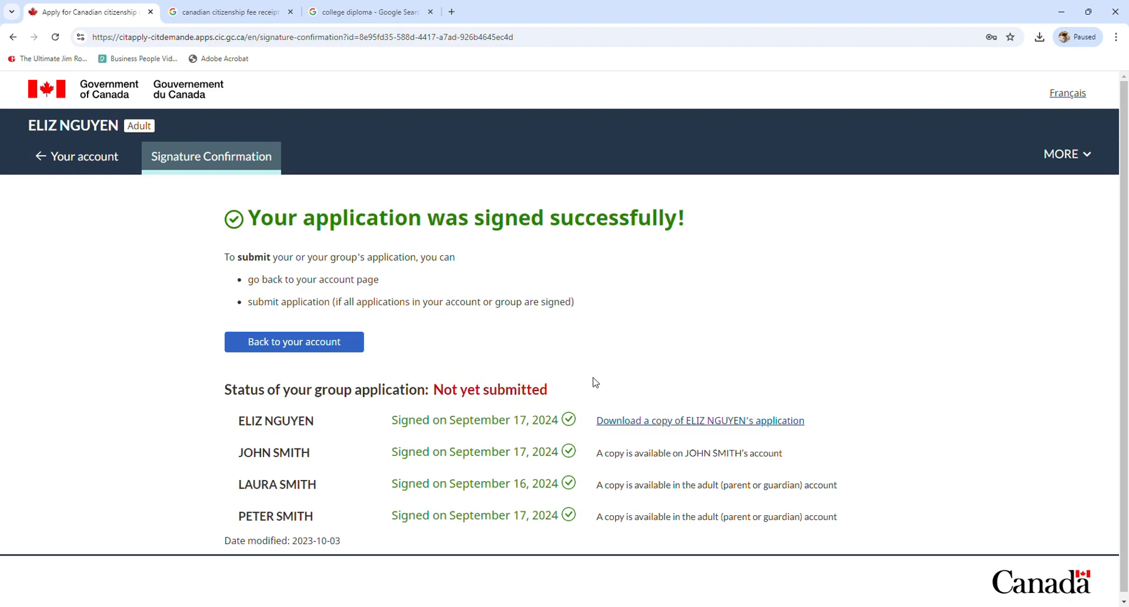
click(339, 348)
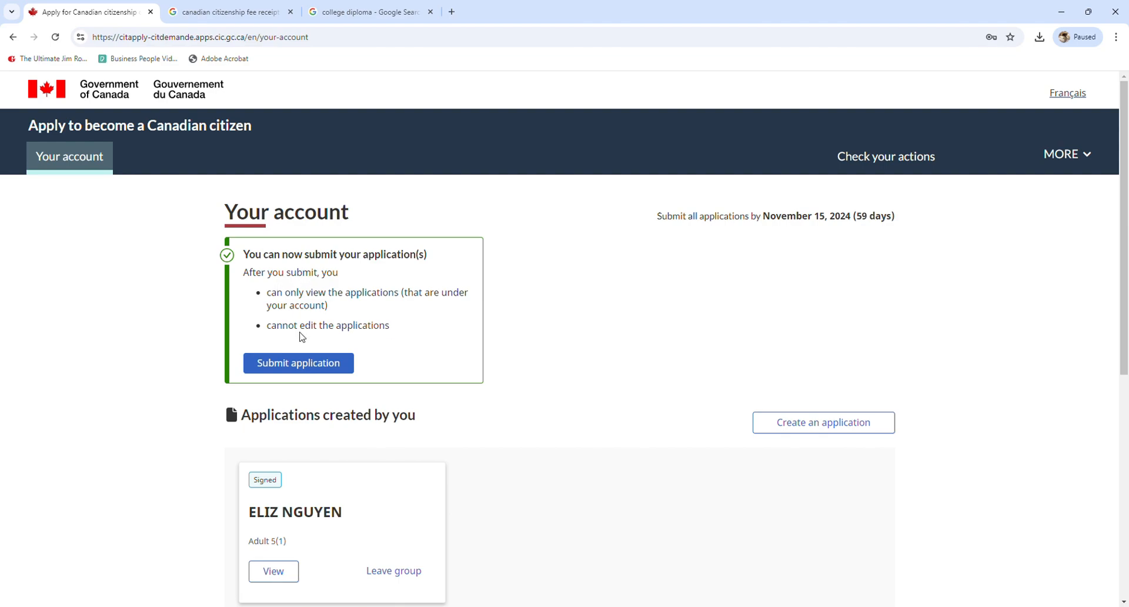
scroll(491, 335, down, 4)
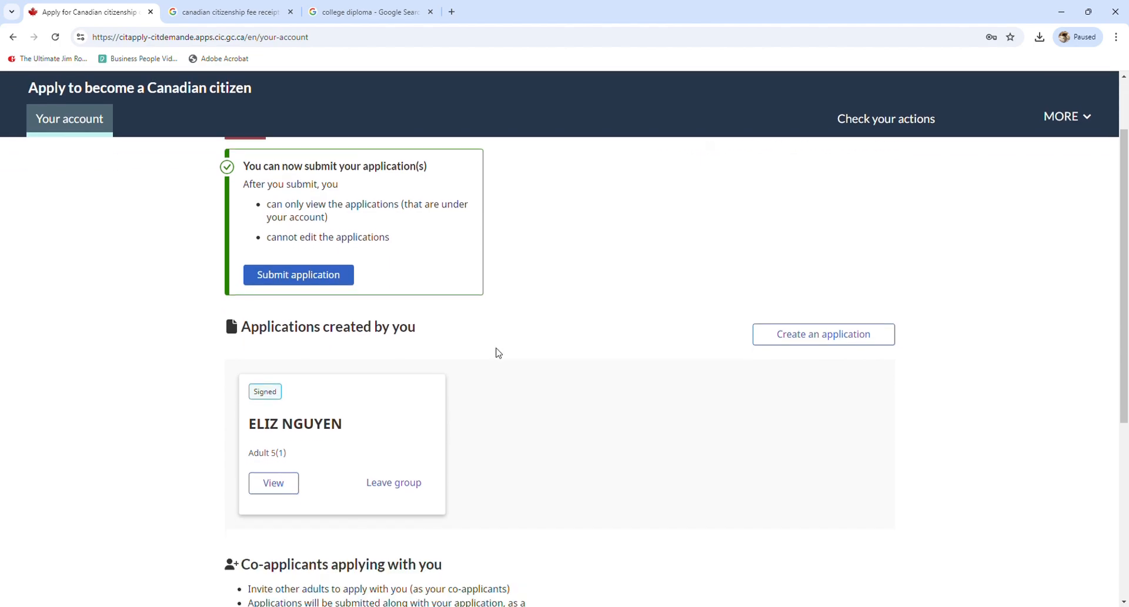
scroll(496, 354, down, 3)
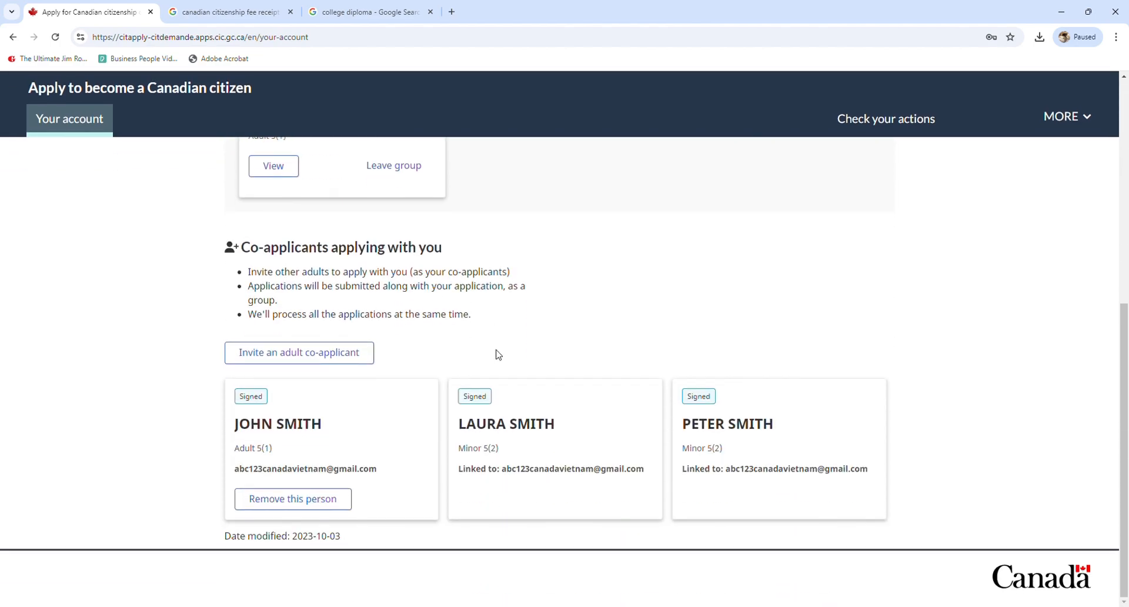
drag(236, 423, 351, 427)
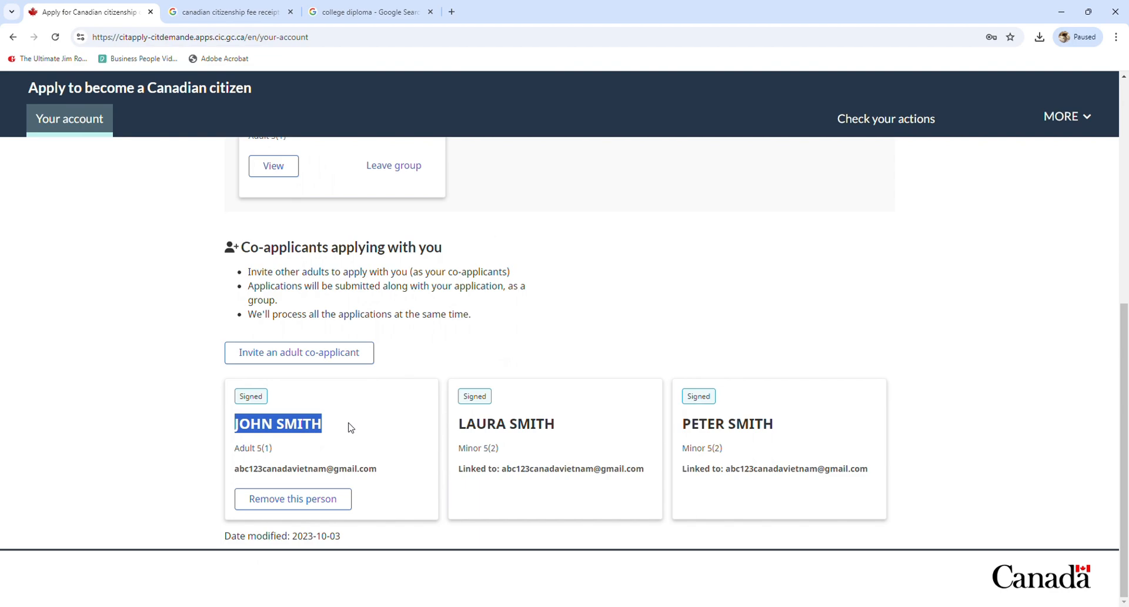
click(468, 389)
scroll(668, 300, up, 5)
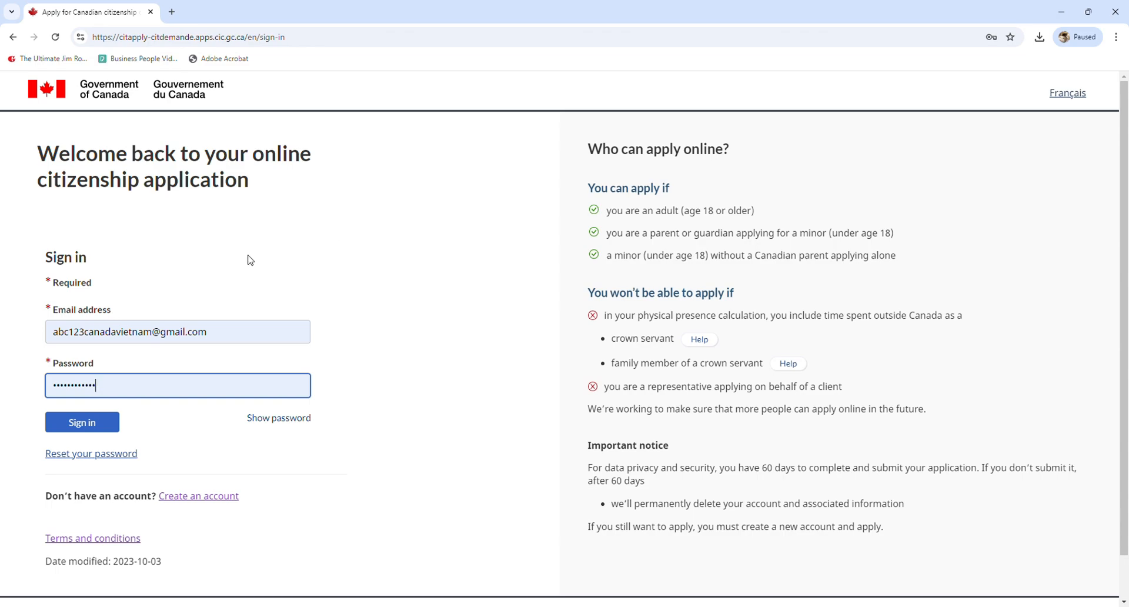
Sign in to the main account and confirm the notice that signed applications can be submitted
click(81, 425)
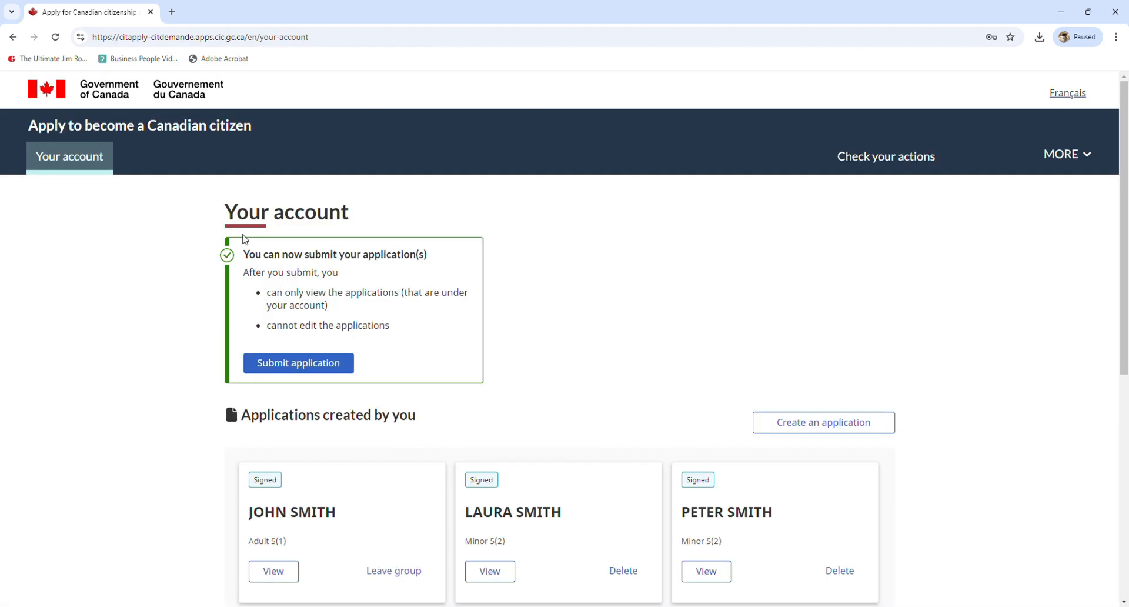
drag(249, 255, 429, 256)
scroll(427, 258, down, 1)
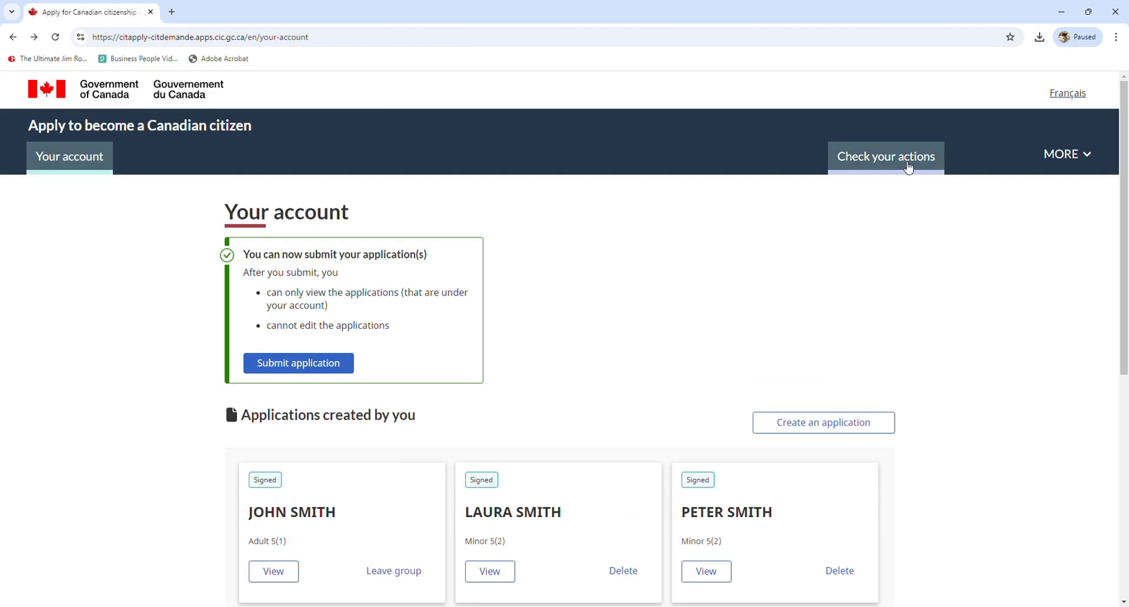
click(902, 165)
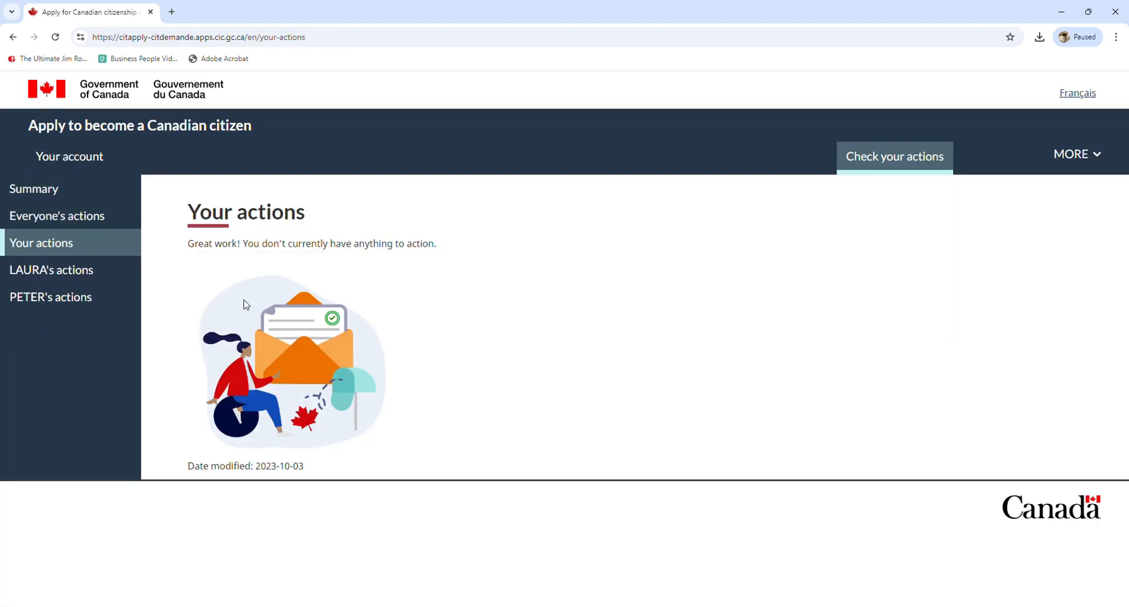
click(44, 188)
scroll(358, 295, down, 1)
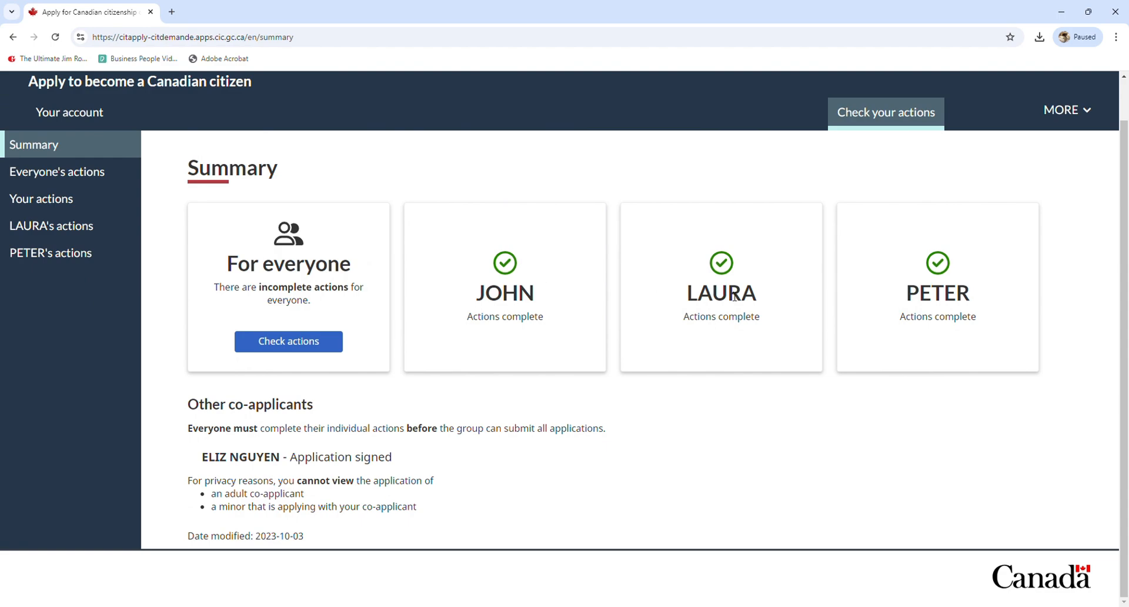
scroll(214, 432, up, 1)
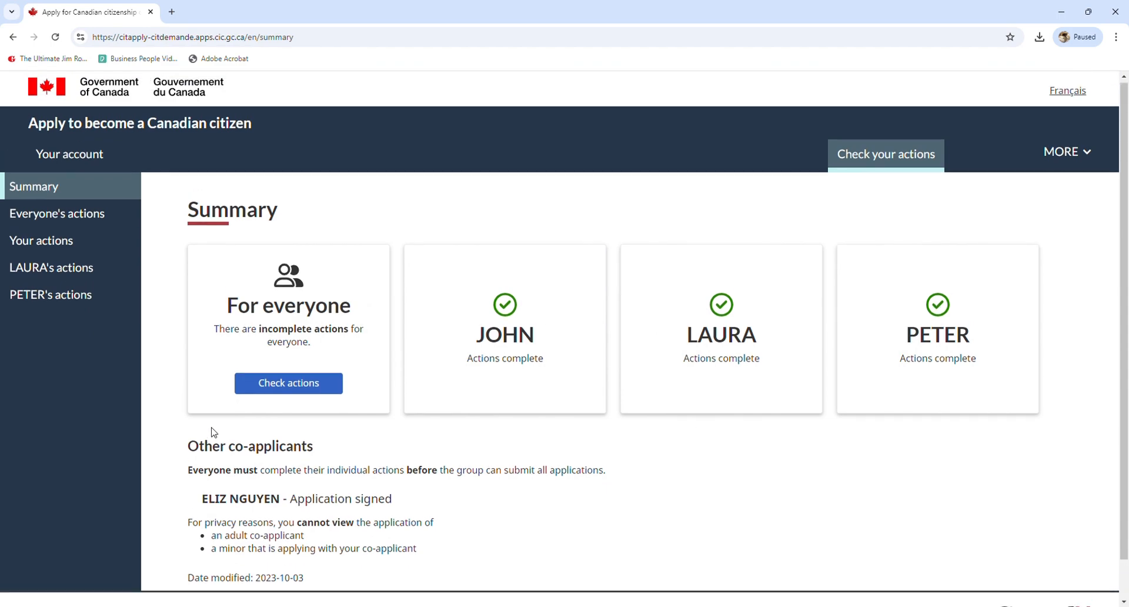
scroll(214, 436, down, 1)
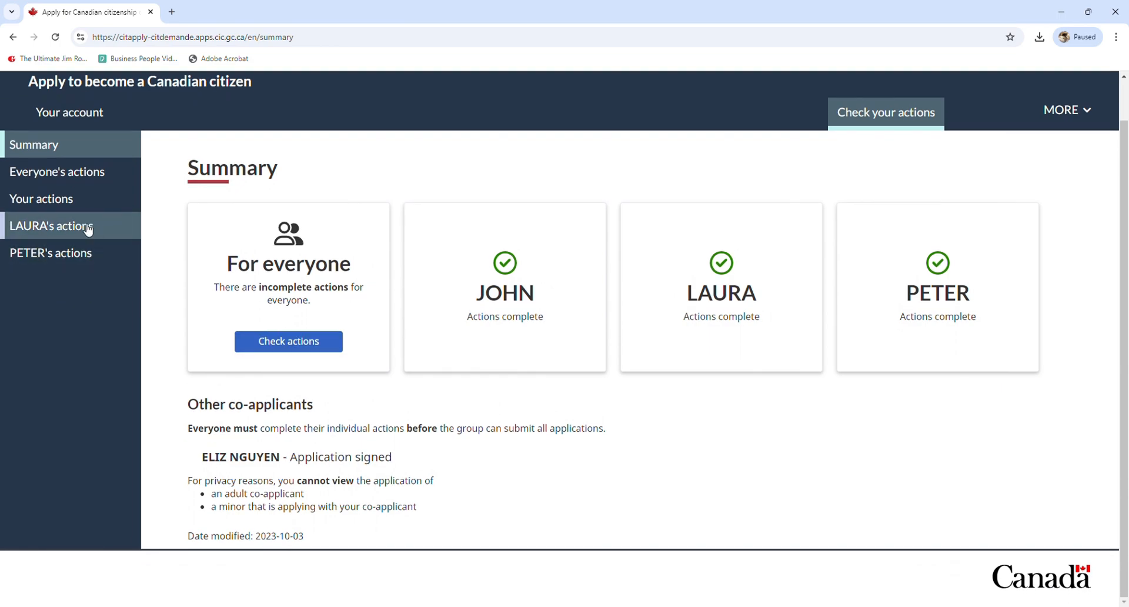
click(83, 179)
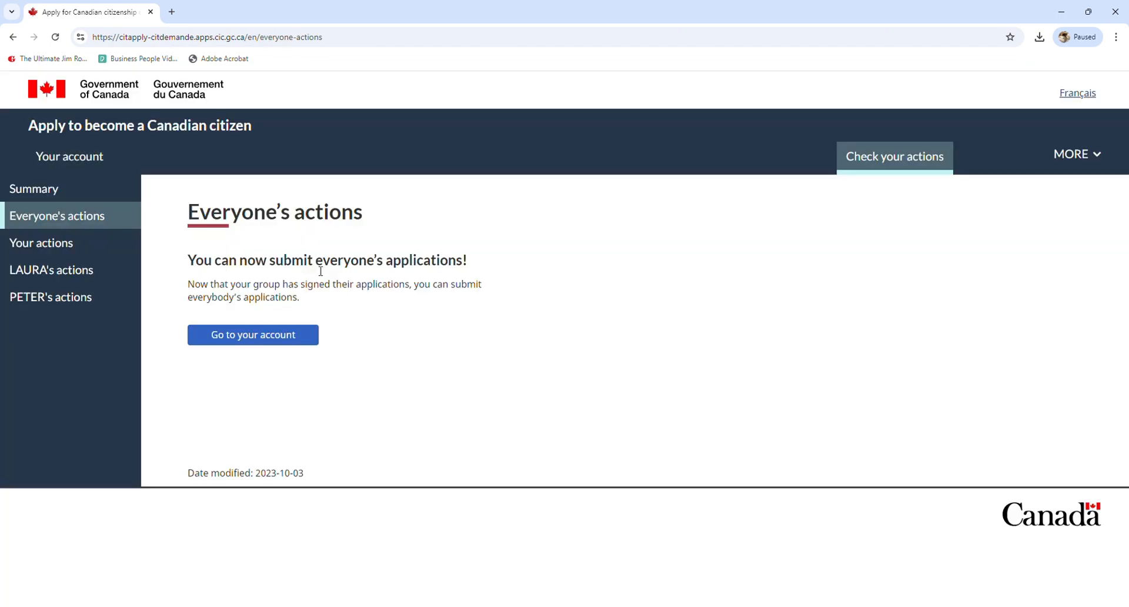
click(62, 251)
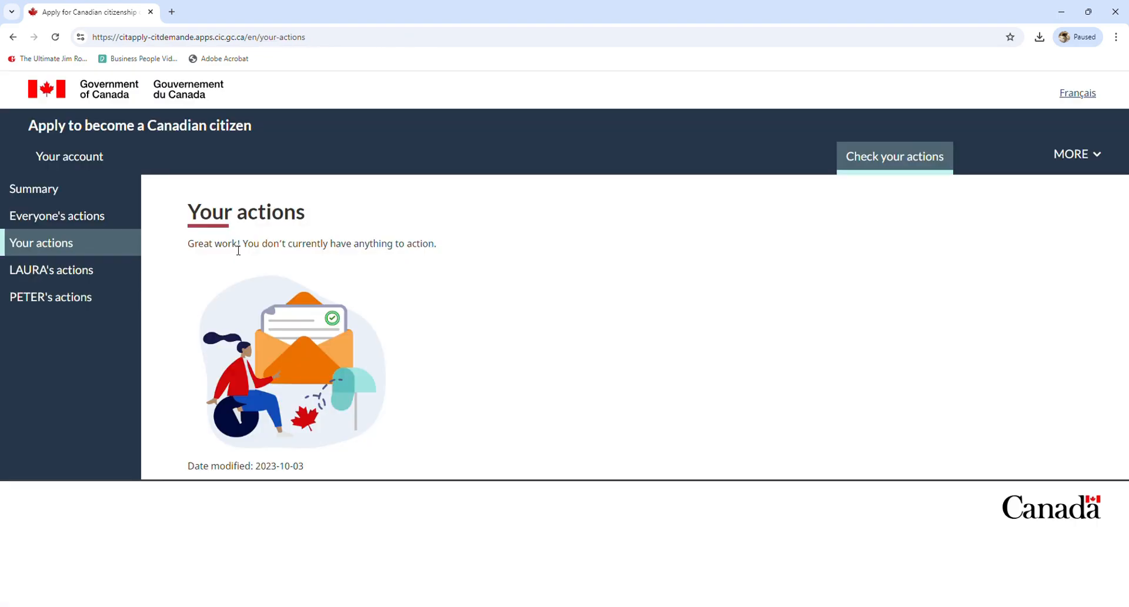
drag(232, 249, 369, 257)
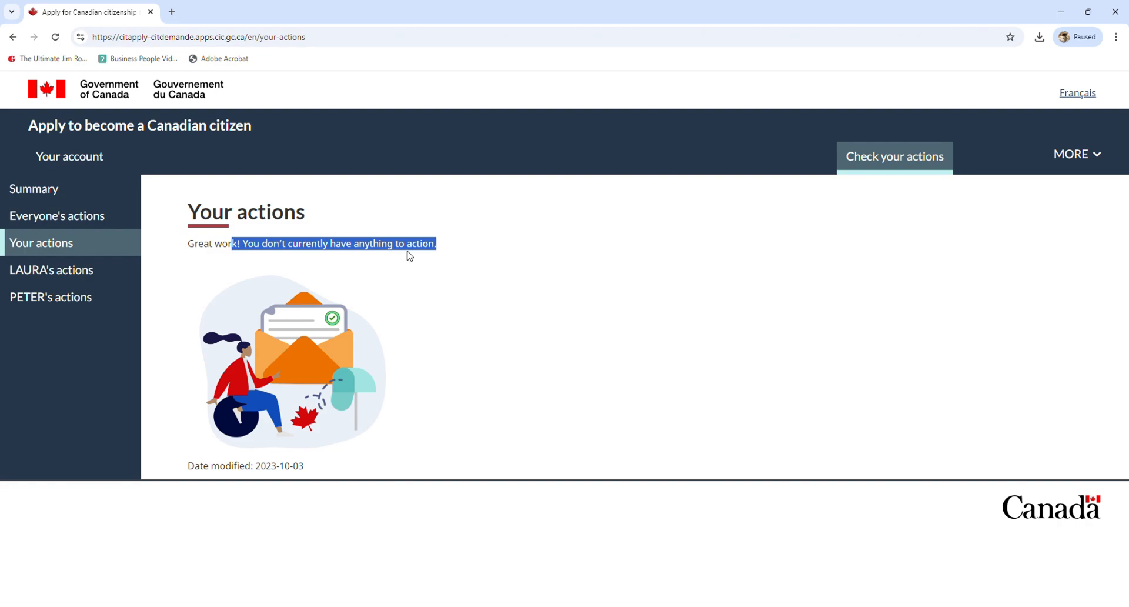
click(41, 276)
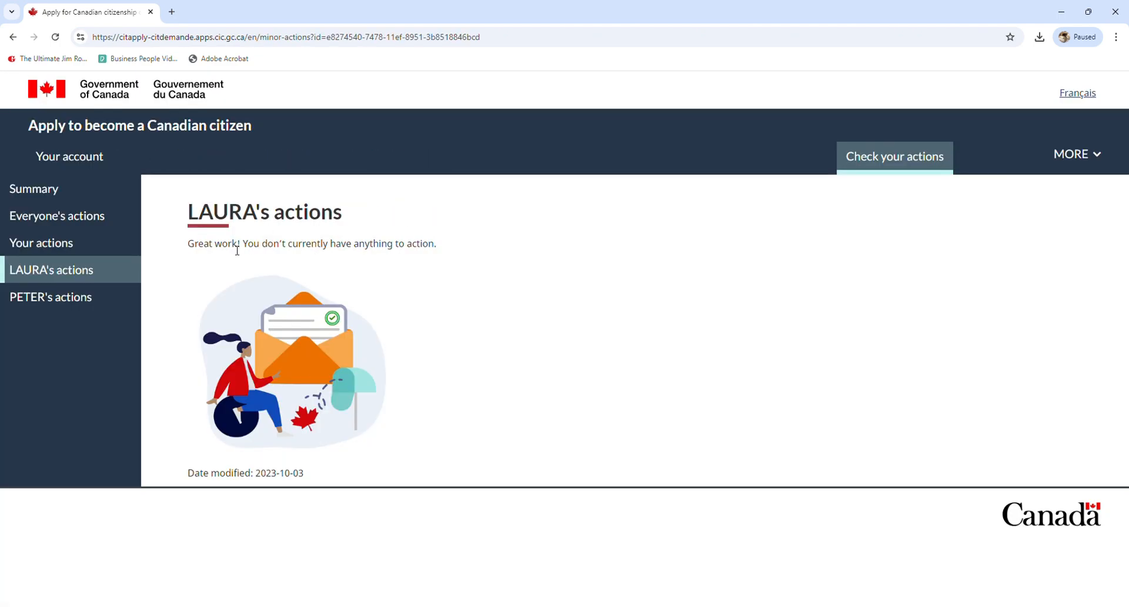
drag(234, 249, 450, 253)
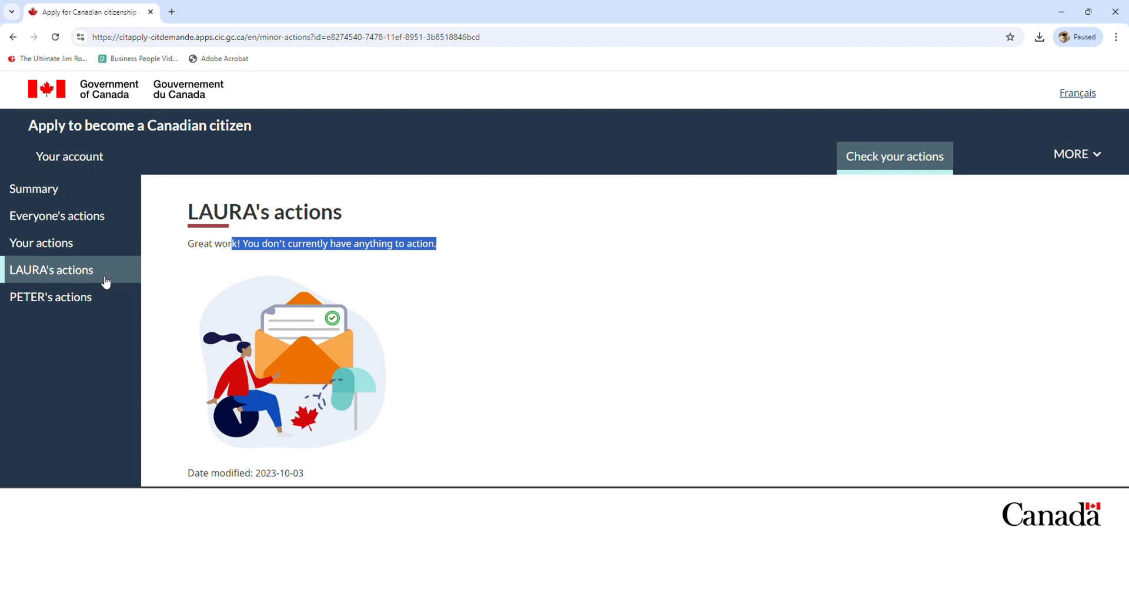
click(97, 297)
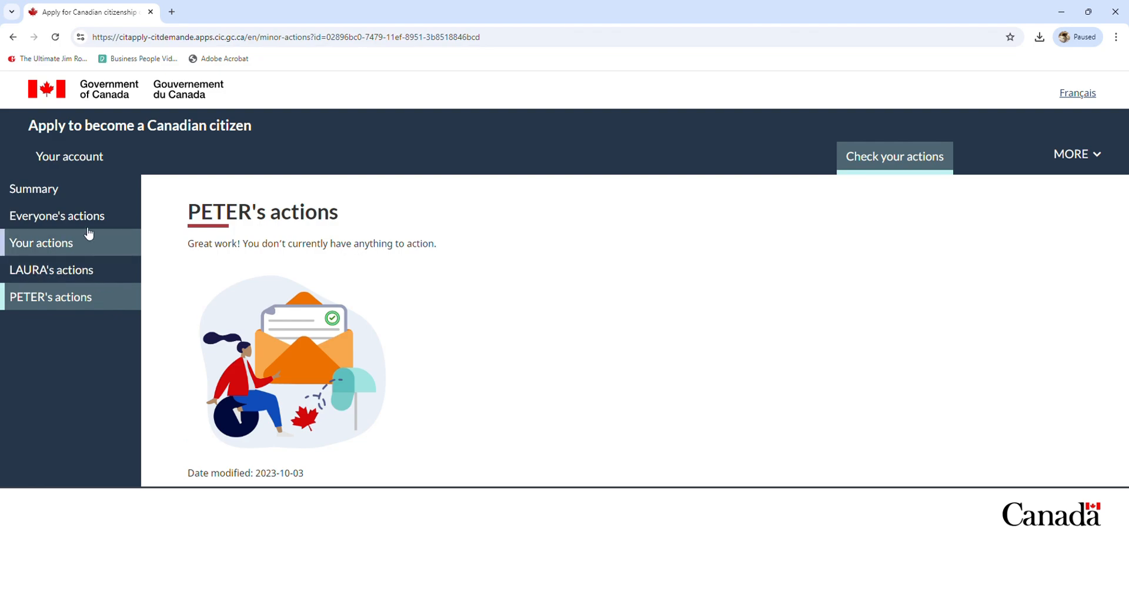
click(44, 194)
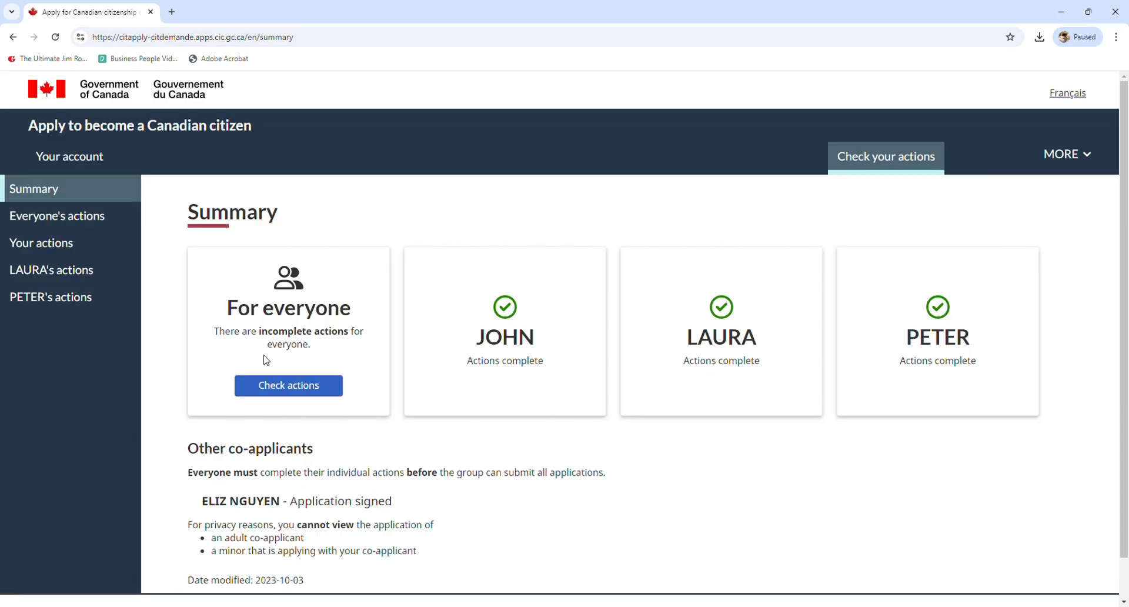
click(302, 394)
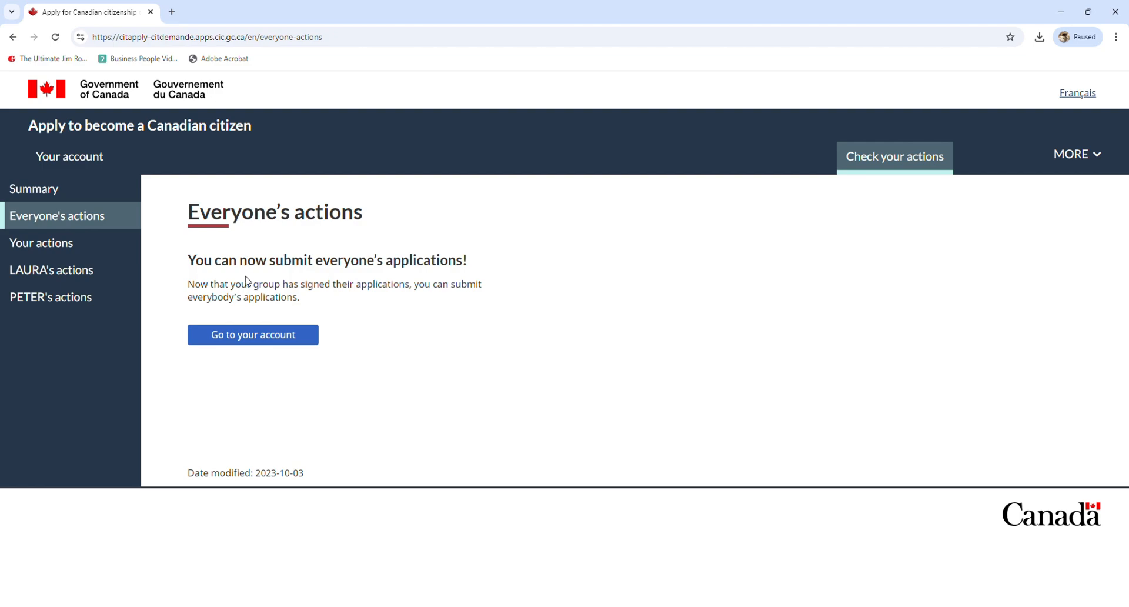
click(270, 335)
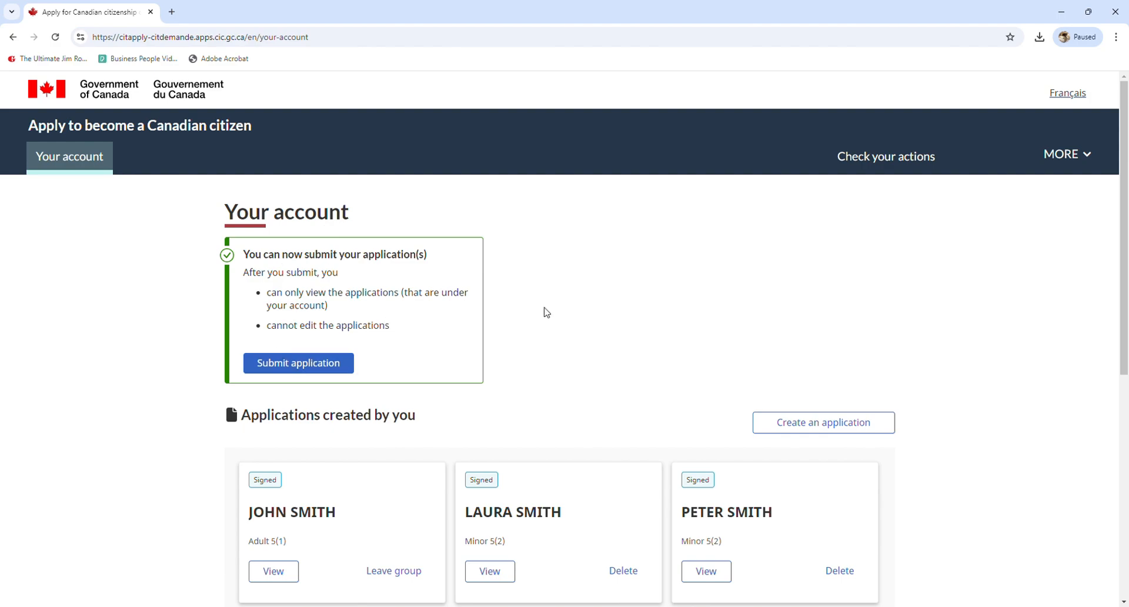
scroll(545, 305, down, 2)
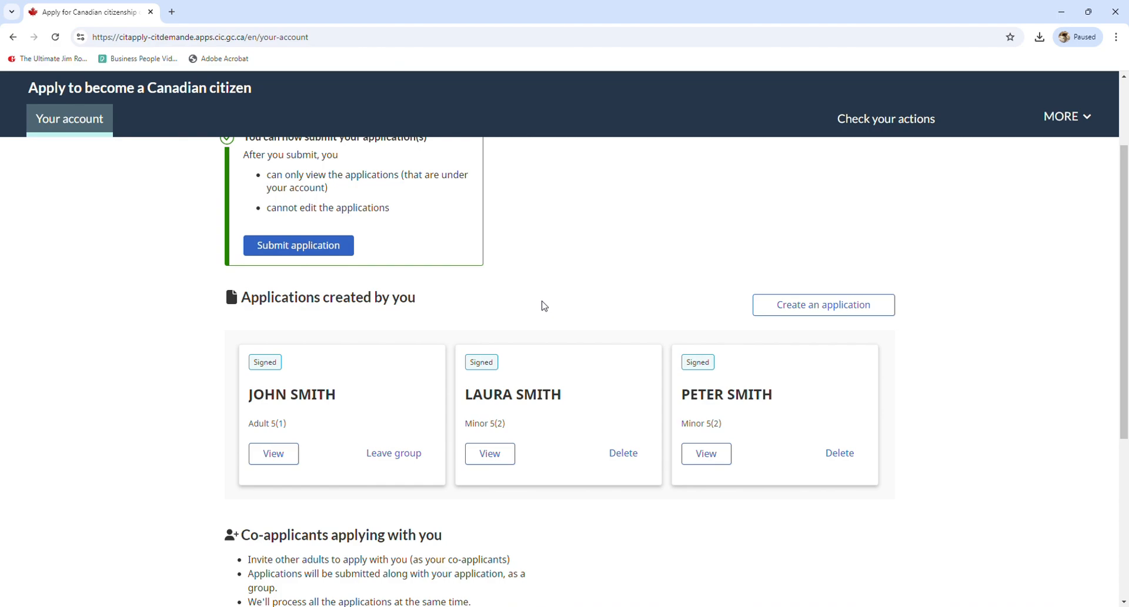
scroll(541, 304, up, 2)
scroll(533, 296, down, 2)
scroll(533, 296, up, 2)
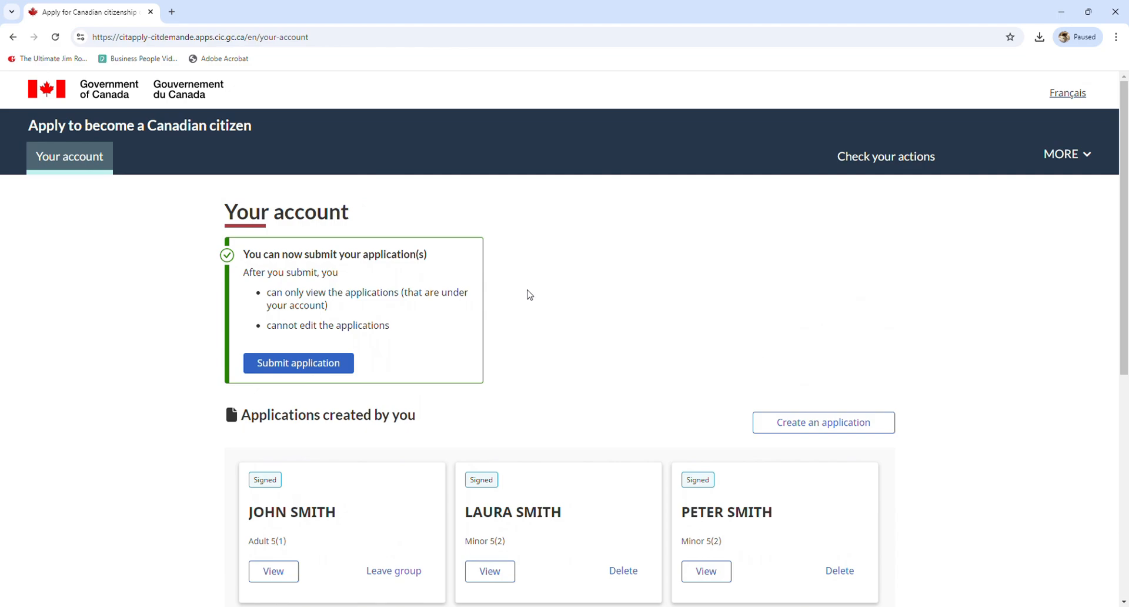
scroll(529, 295, down, 3)
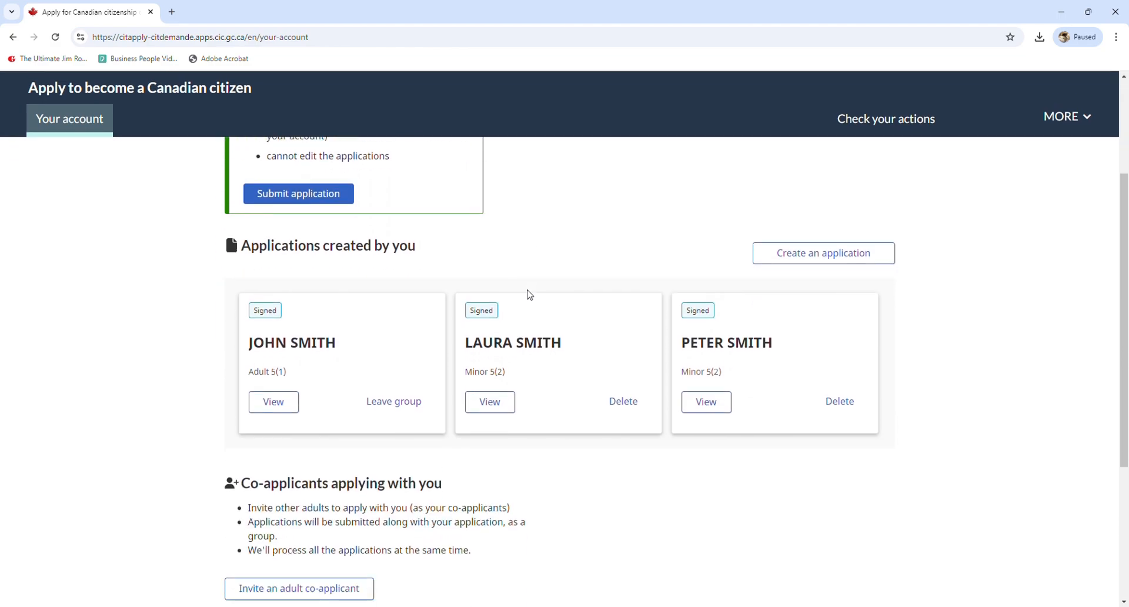
scroll(529, 295, down, 1)
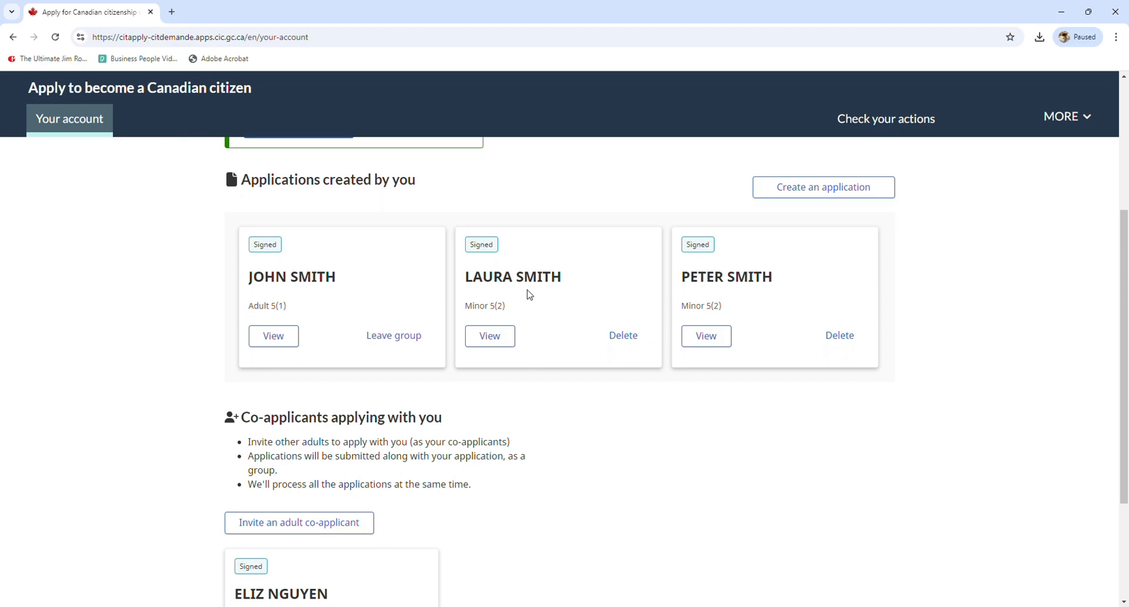
scroll(529, 294, down, 2)
scroll(529, 295, up, 6)
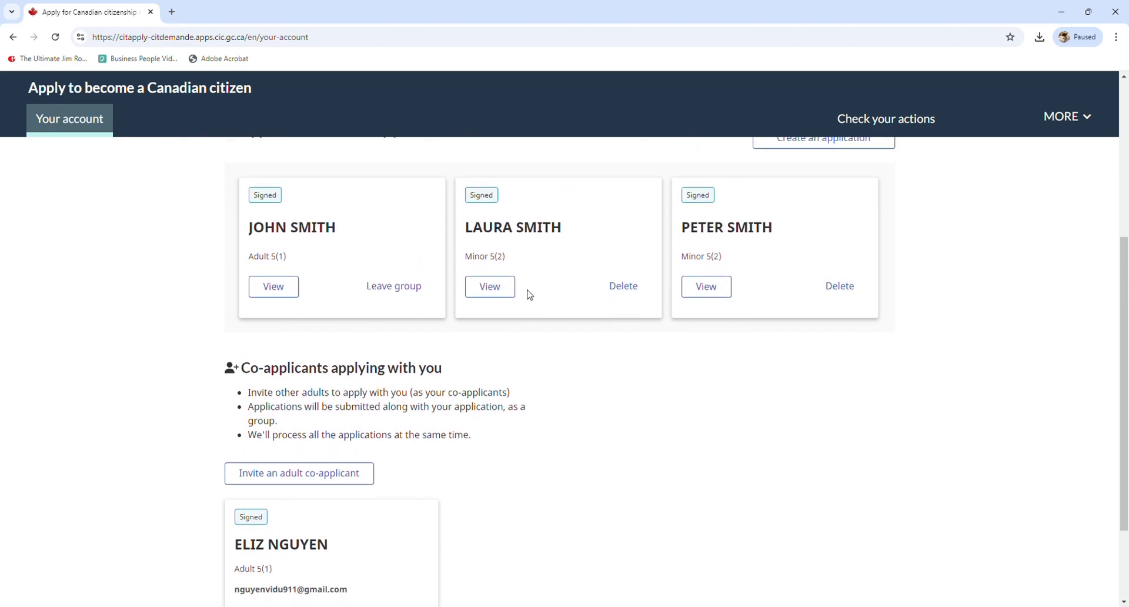